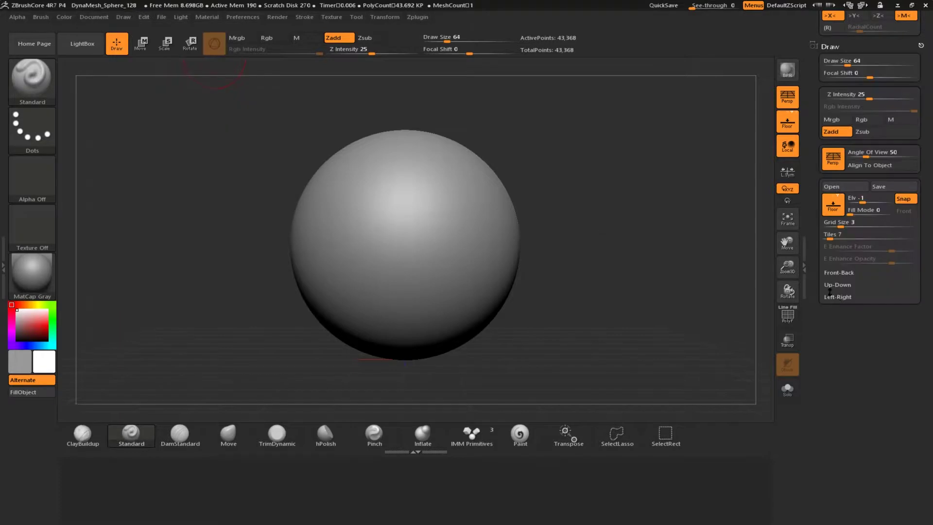
Load the bear sketch onto the left-right reference plane and crop it to the side view (left 348, top 60, width 234, height 357)
left_click(835, 314)
left_click(591, 336)
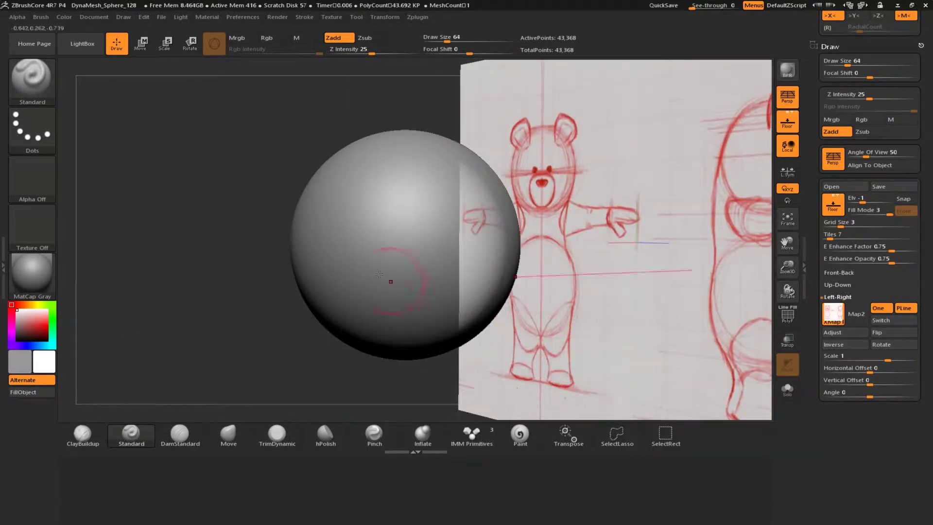
left_click(832, 332)
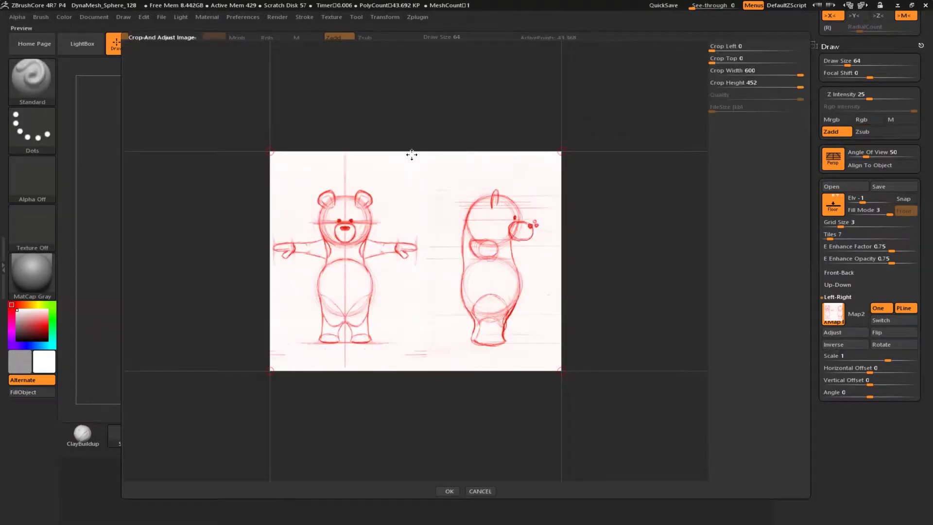
left_click_drag(406, 179, 407, 188)
left_click_drag(412, 370, 406, 346)
left_click_drag(270, 345, 433, 341)
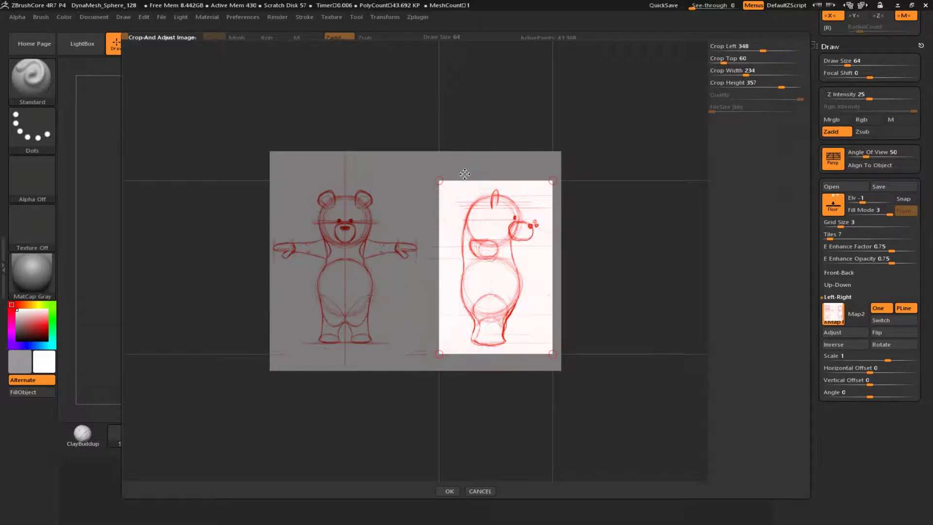
left_click(449, 491)
Load the bear sketch onto the front-back reference plane and crop it to the front view
left_click(835, 273)
left_click(833, 289)
left_click(493, 322)
left_click(831, 308)
left_click_drag(439, 288, 407, 290)
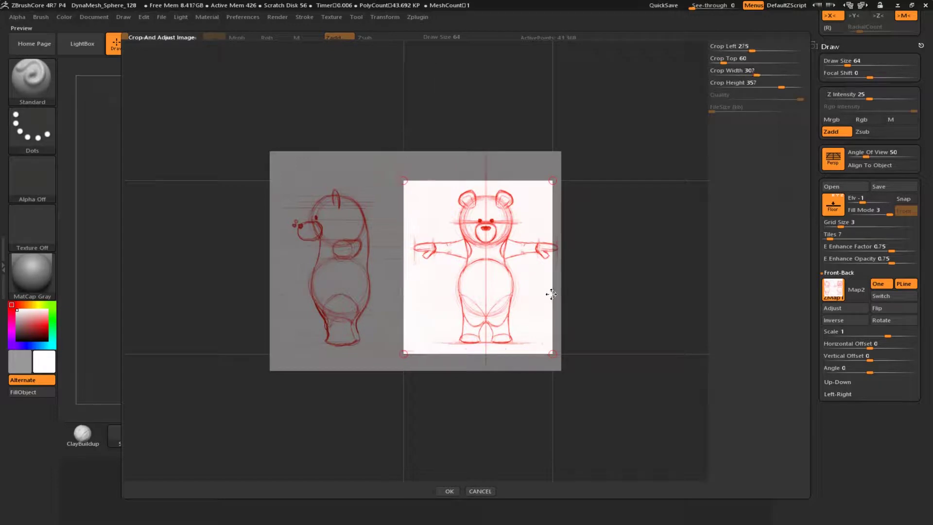
left_click(448, 491)
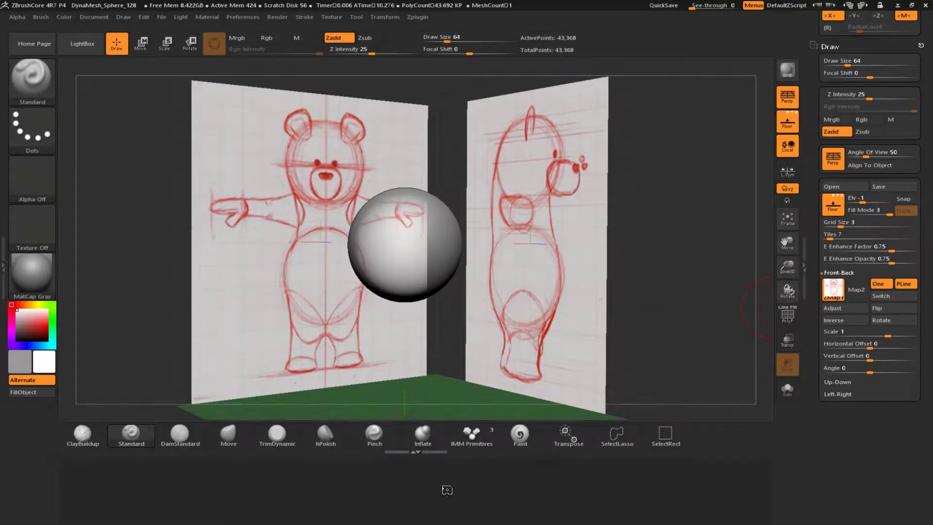
Turn off perspective and set the front-back reference's horizontal offset to about -0.03 so the bear is centred
left_click_drag(215, 237, 122, 177)
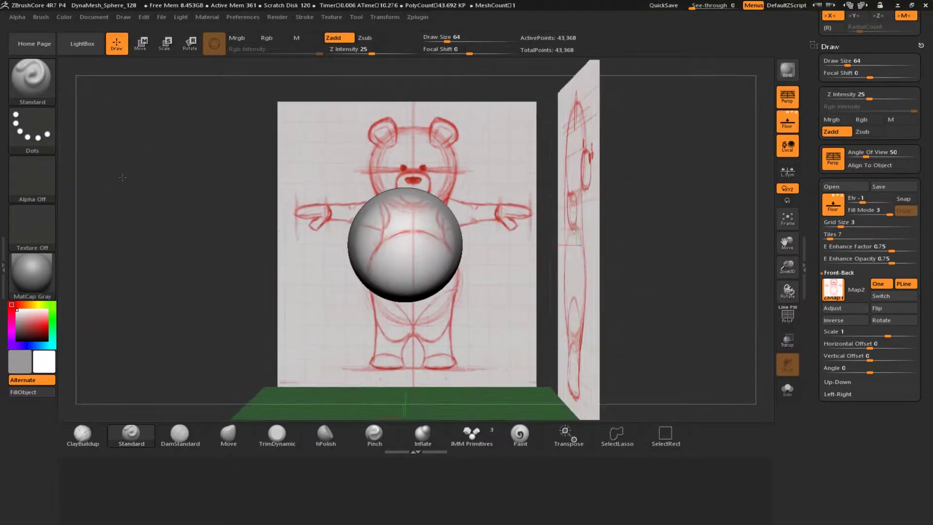
key("p")
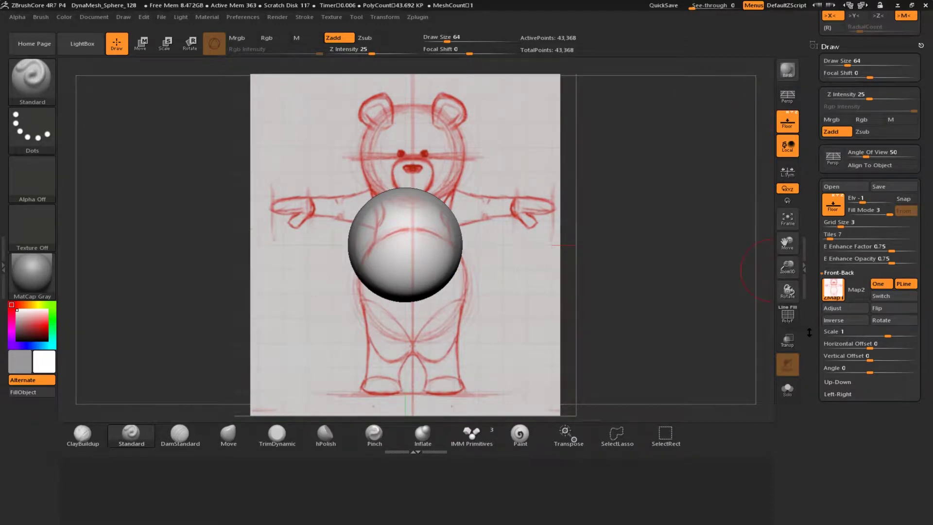
left_click_drag(869, 344, 859, 337)
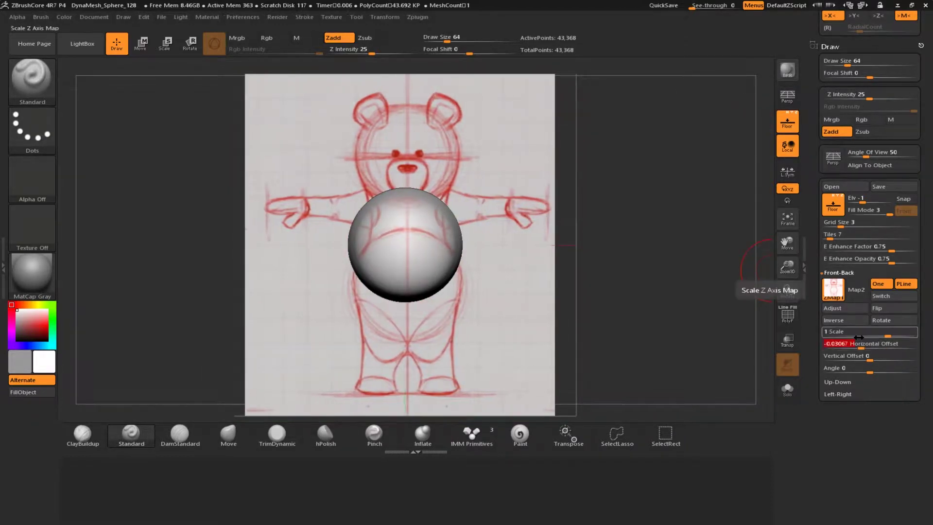
Adjust the left-right reference image's horizontal offset so the bear's side view lines up with the sphere
left_click_drag(174, 314, 200, 335, "shift")
left_click(837, 394)
left_click_drag(860, 367, 875, 373)
Insert a Sphere3D mesh as a new subtool beneath the PolySphere
mouse_move(909, 46)
left_mouse_down()
mouse_move(909, 334)
mouse_move(909, 302)
left_mouse_up()
left_click(919, 302)
left_click_drag(810, 223, 807, 424)
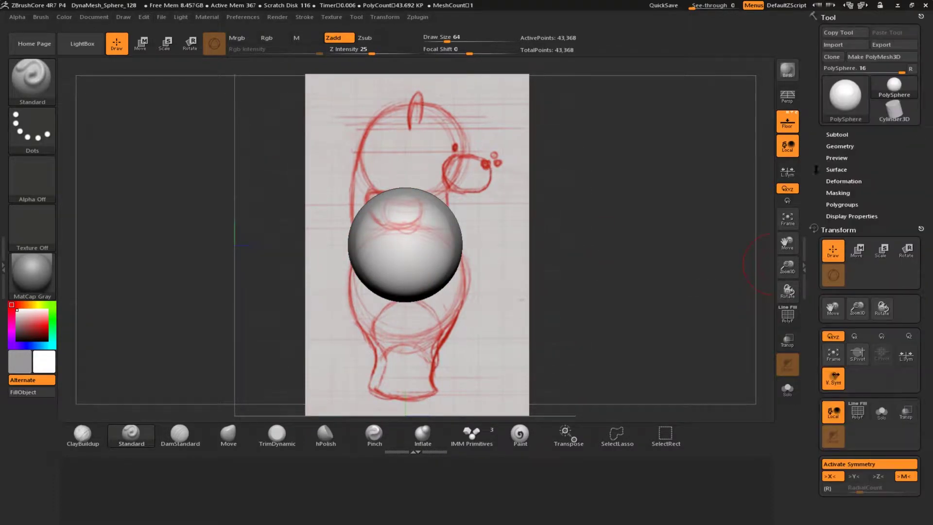
left_click(830, 134)
left_click(882, 431)
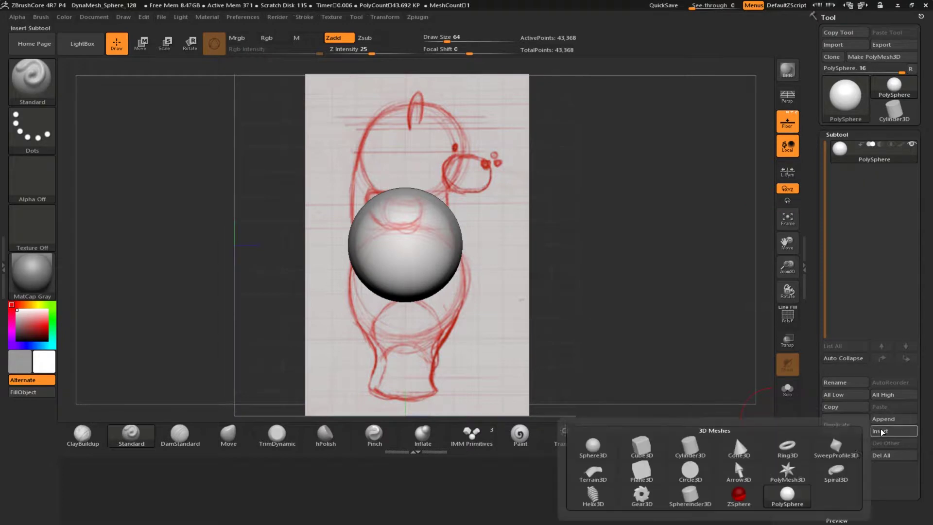
left_click(589, 444)
Move the PolySphere down onto the belly and fit the PM3D_Sphere3D subtool over the head in the side reference
key("w")
left_click_drag(413, 238, 414, 273)
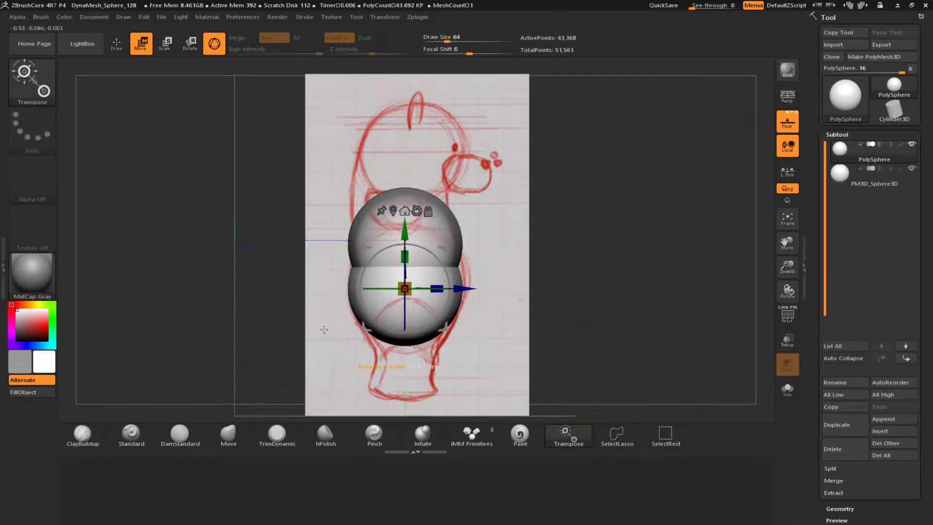
left_click_drag(405, 222, 404, 95)
key("ctrl+z")
left_click(848, 177)
left_click_drag(452, 140, 408, 155)
left_click(910, 146)
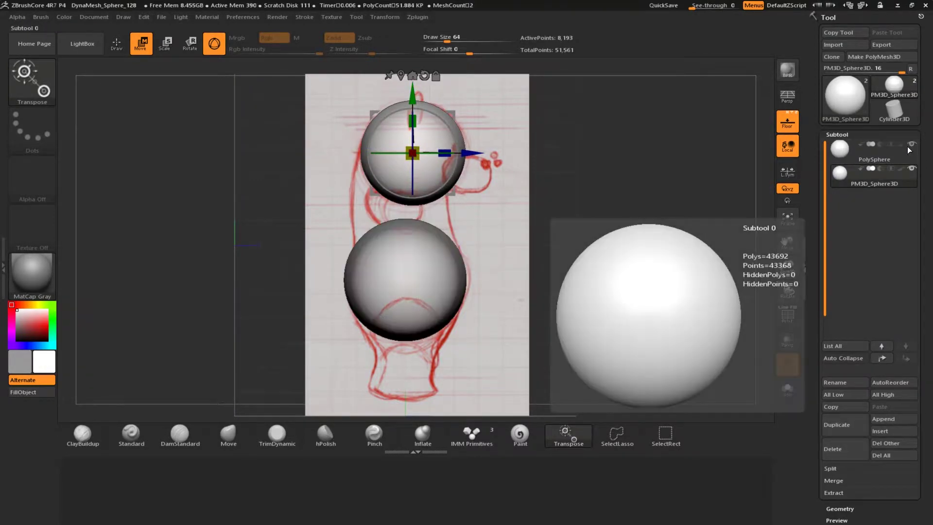
Merge the PolySphere down with the head sphere into one subtool
left_click_drag(292, 282, 218, 282, "shift")
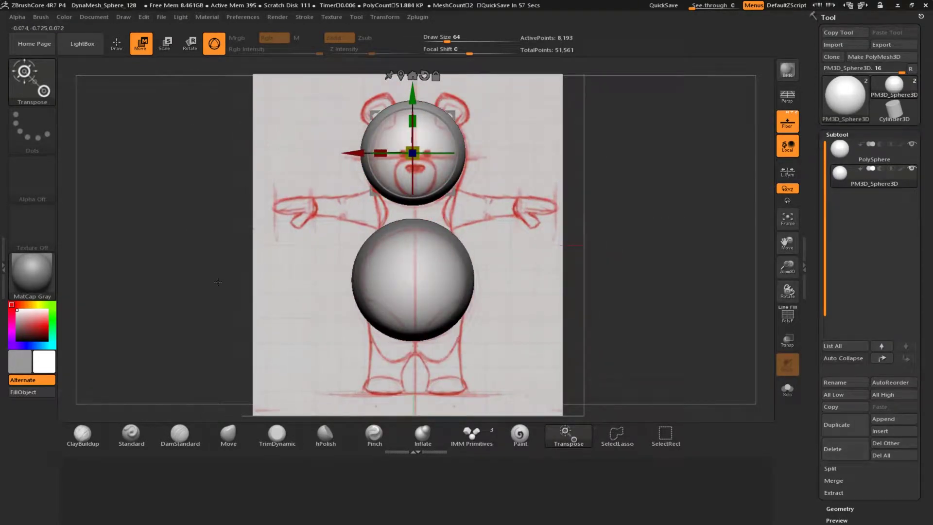
key("q")
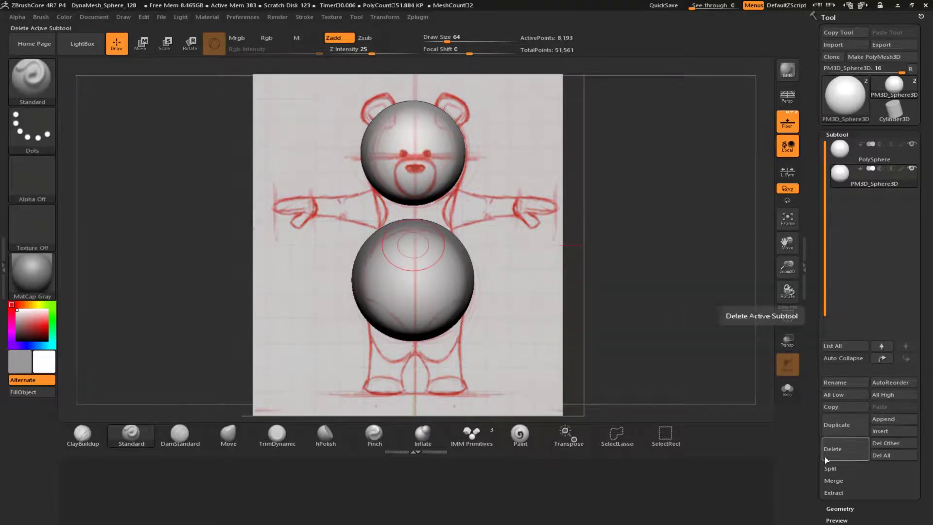
left_click(891, 491)
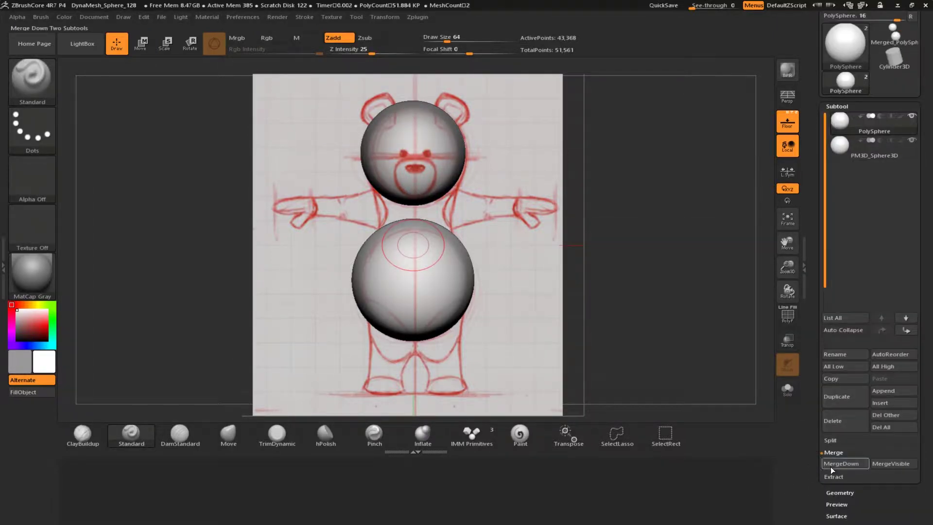
Pull the underside of the head sphere down with the Move brush to form a neck reaching the belly
left_click(225, 433)
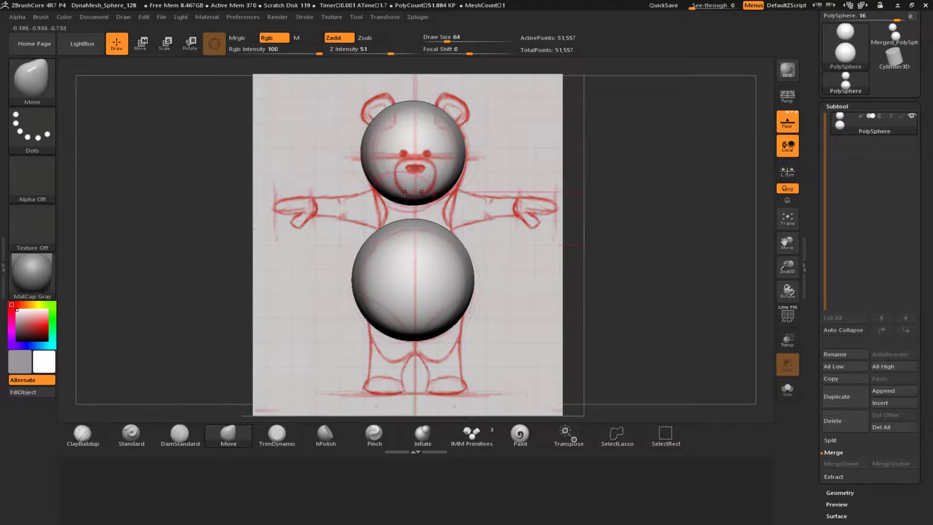
left_click_drag(391, 214, 379, 216)
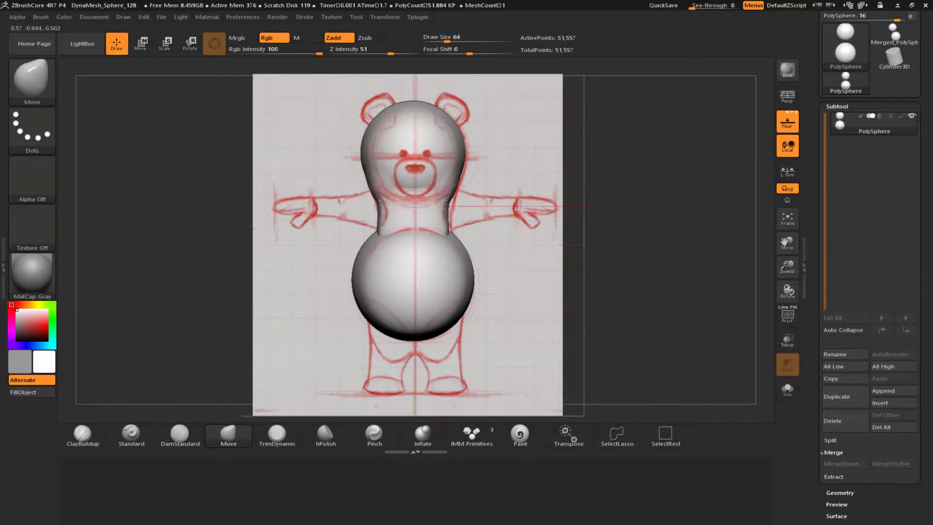
left_click_drag(460, 42, 461, 42)
Pull the underside of the belly down into two leg stubs, remeshing the body and reverting unwanted strokes
left_click_drag(391, 330, 386, 360)
left_click_drag(251, 281, 314, 320, "ctrl")
left_click_drag(388, 340, 374, 375)
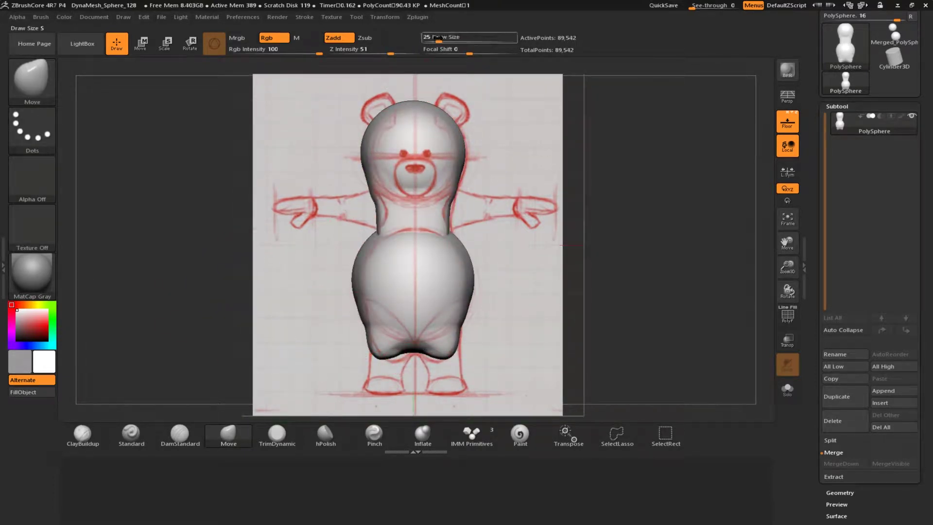
left_click_drag(439, 38, 441, 38)
key("ctrl+z")
key("ctrl+z")
key("ctrl+z")
key("ctrl+z")
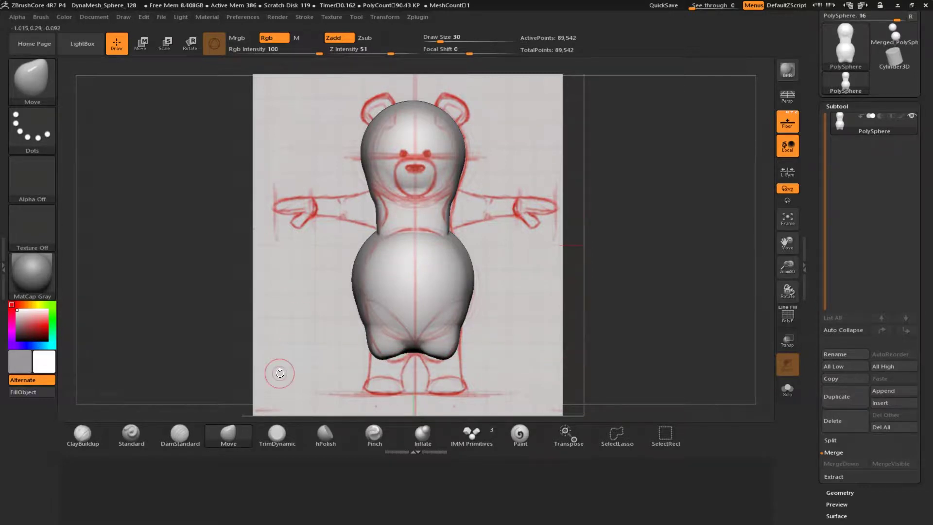
Widen the neck in the side view to match the reference using the Move brush at draw size 49 and focal shift -45
left_click_drag(220, 263, 356, 209, "shift")
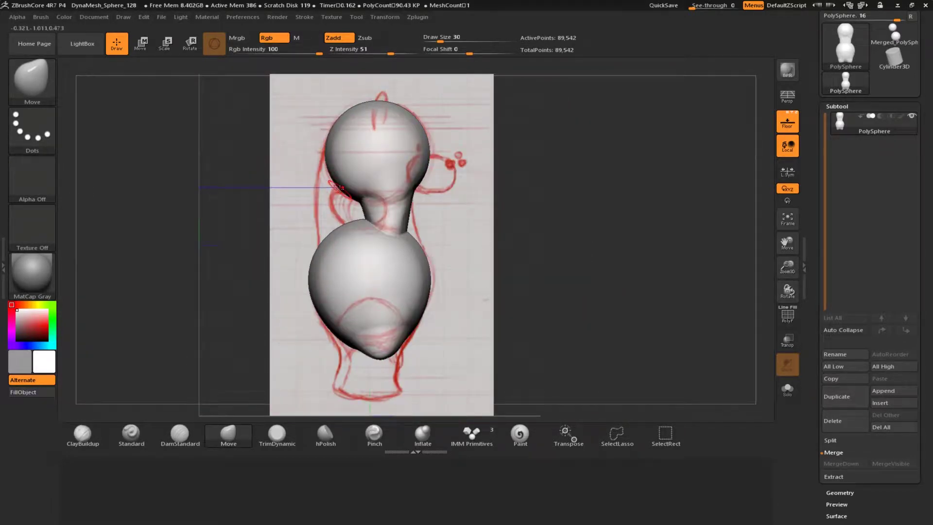
key("ctrl+z")
mouse_move(441, 39)
left_mouse_down()
mouse_move(455, 39)
mouse_move(445, 37)
left_mouse_up()
key("ctrl+z")
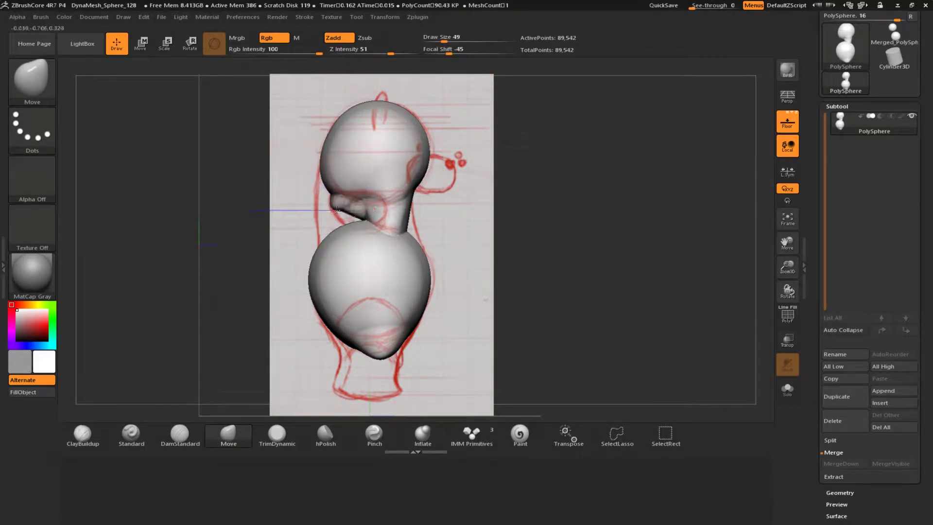
left_click_drag(252, 195, 264, 221)
left_click_drag(364, 241, 408, 242)
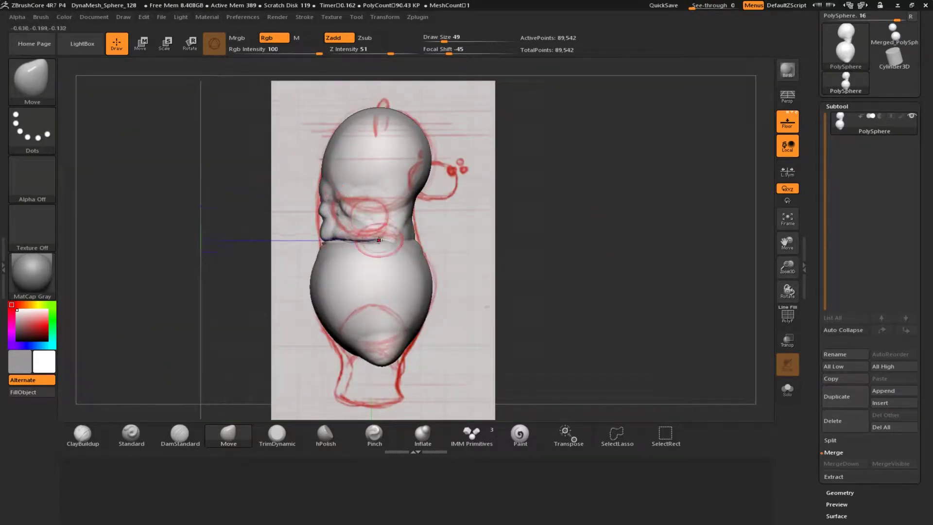
Set the DynaMesh resolution to 104 and remesh the body
left_click_drag(816, 481, 817, 217)
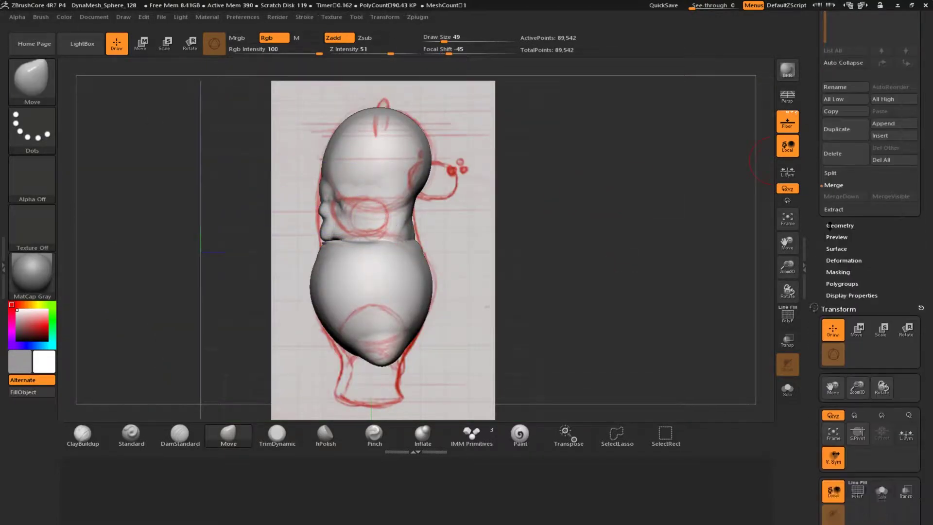
left_click(839, 225)
left_click_drag(818, 338, 818, 311)
left_click(830, 344)
left_click(828, 334)
left_click(828, 334)
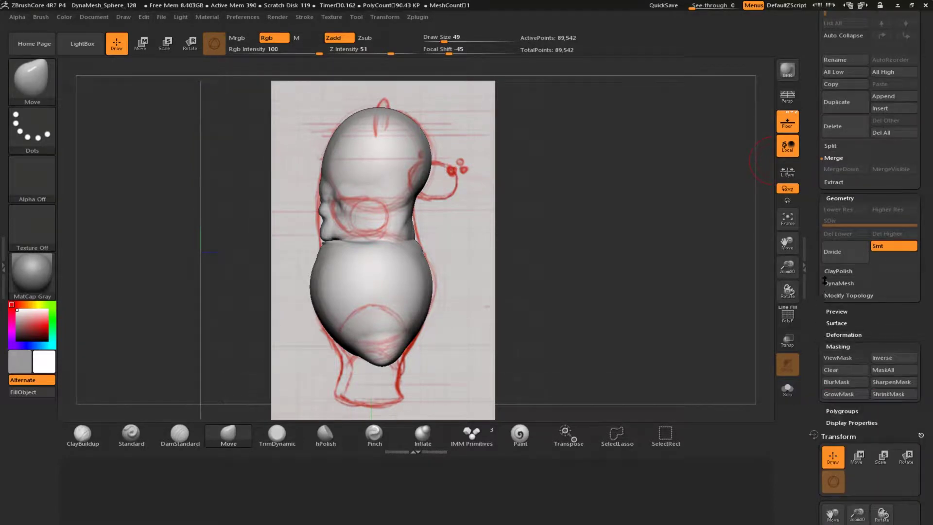
left_click(832, 282)
left_click_drag(834, 322, 832, 322)
left_click_drag(587, 226, 642, 270, "ctrl")
Show the polygon wireframe and smooth the neck area between the head and the belly
left_click(786, 316)
mouse_move(621, 356)
left_mouse_down()
mouse_move(203, 300)
mouse_move(233, 297)
left_mouse_up()
left_click_drag(449, 226, 384, 239, "shift")
mouse_move(204, 272)
left_mouse_down()
mouse_move(258, 277)
mouse_move(263, 321)
left_mouse_up()
left_click_drag(374, 226, 348, 221, "shift")
mouse_move(262, 185)
left_mouse_down()
mouse_move(269, 244)
mouse_move(357, 197)
mouse_move(188, 202)
mouse_move(353, 186)
mouse_move(207, 212)
left_mouse_up()
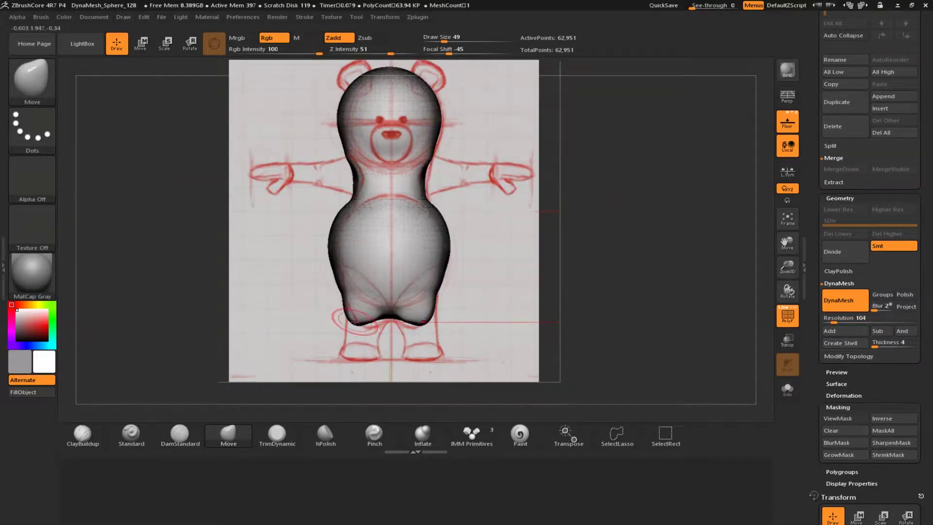
Choose the ClayBuildup brush and smooth the body's surface from the belly up to the head
mouse_move(379, 333)
left_mouse_down()
mouse_move(327, 141)
mouse_move(225, 227)
mouse_move(277, 188)
mouse_move(229, 289)
mouse_move(304, 193)
mouse_move(287, 211)
mouse_move(307, 213)
left_mouse_up()
key("shift")
left_click(82, 434)
key("shift")
left_click_drag(336, 247, 260, 156, "shift")
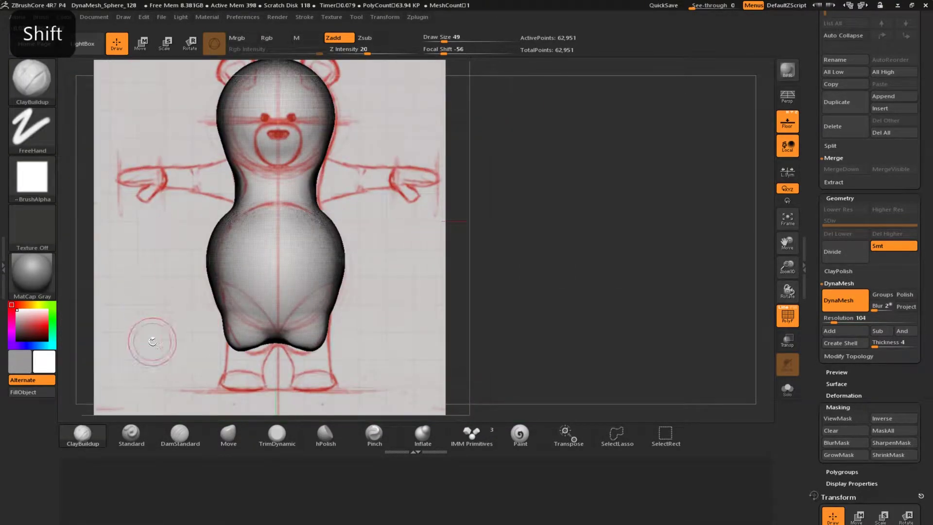
mouse_move(511, 204)
left_mouse_down()
mouse_move(452, 214)
mouse_move(408, 206)
mouse_move(435, 242)
left_mouse_up()
Hide the polygon wireframe and mask around the eye area on the head following the side reference
left_click(782, 313)
mouse_move(544, 270)
left_mouse_down()
mouse_move(446, 273)
mouse_move(401, 295)
mouse_move(398, 257)
mouse_move(286, 298)
mouse_move(270, 293)
mouse_move(297, 214)
left_mouse_up()
mouse_move(262, 121)
left_mouse_down("alt")
mouse_move(280, 231)
mouse_move(243, 240)
mouse_move(287, 263)
left_mouse_up("alt")
mouse_move(286, 263)
left_mouse_down("alt")
mouse_move(300, 321)
mouse_move(316, 315)
left_mouse_up("alt")
mouse_move(436, 296)
right_mouse_down("ctrl")
mouse_move(514, 210)
mouse_move(554, 282)
mouse_move(670, 335)
mouse_move(481, 123)
mouse_move(475, 161)
right_mouse_up("ctrl")
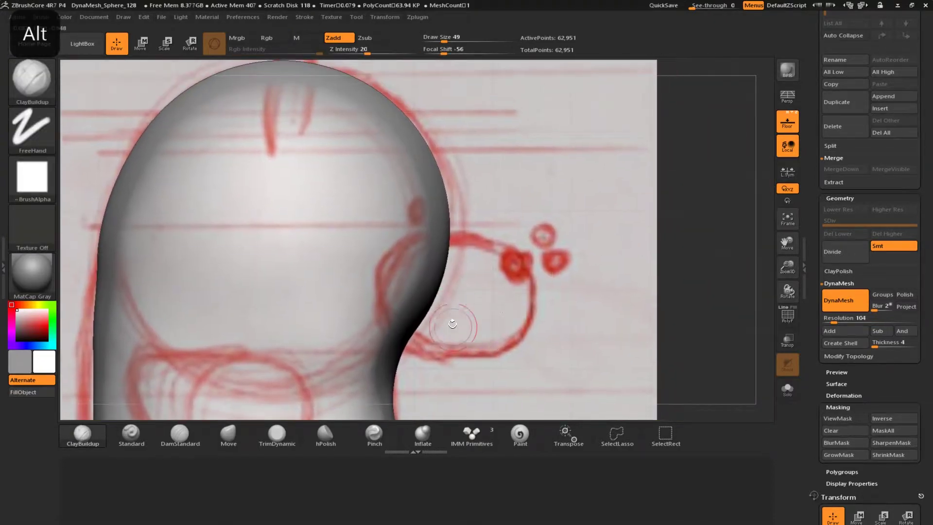
left_click(228, 433)
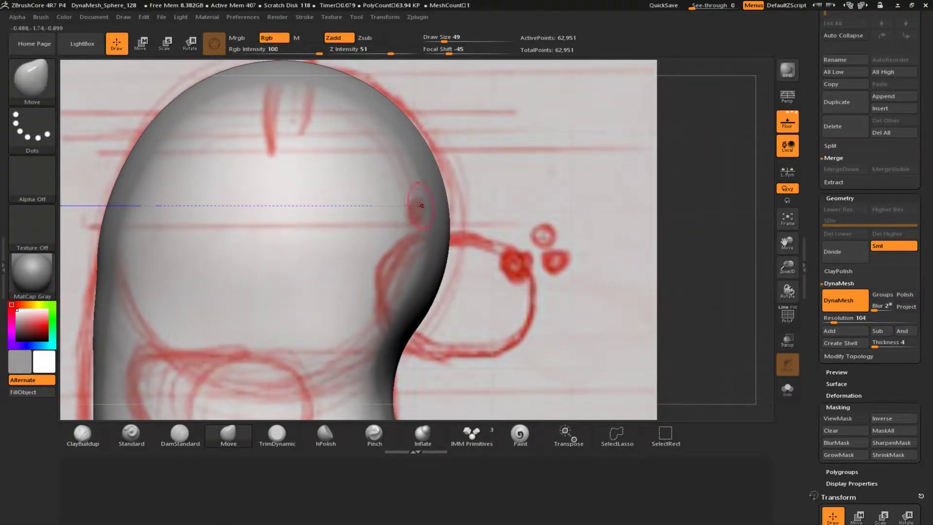
mouse_move(514, 255)
right_mouse_down("shift")
mouse_move(477, 226)
mouse_move(260, 252)
mouse_move(424, 184)
mouse_move(480, 223)
right_mouse_up("shift")
key("ctrl")
mouse_move(542, 313)
right_mouse_down()
mouse_move(457, 243)
mouse_move(479, 229)
mouse_move(485, 179)
right_mouse_up()
Shape the two eyes on the face with the Inflate brush at draw size 47, undoing the stray stroke
left_click(423, 434)
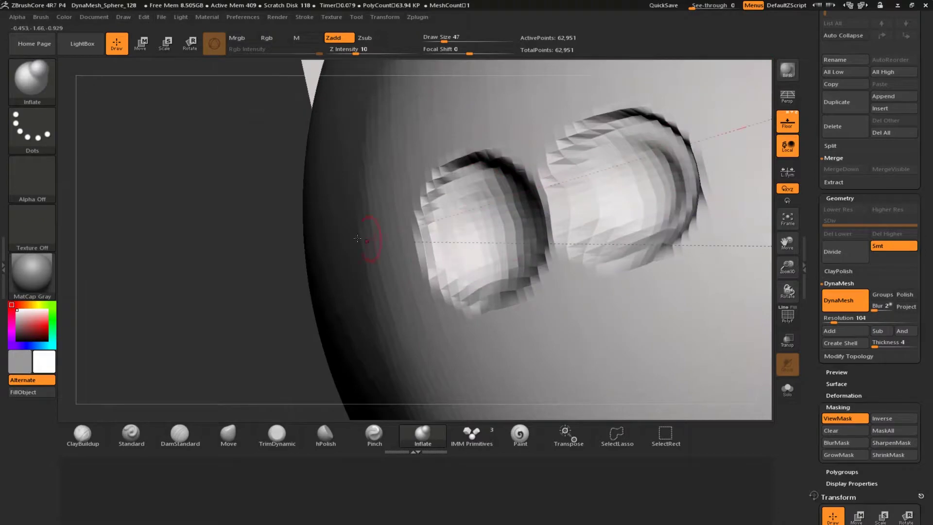
key("ctrl+z")
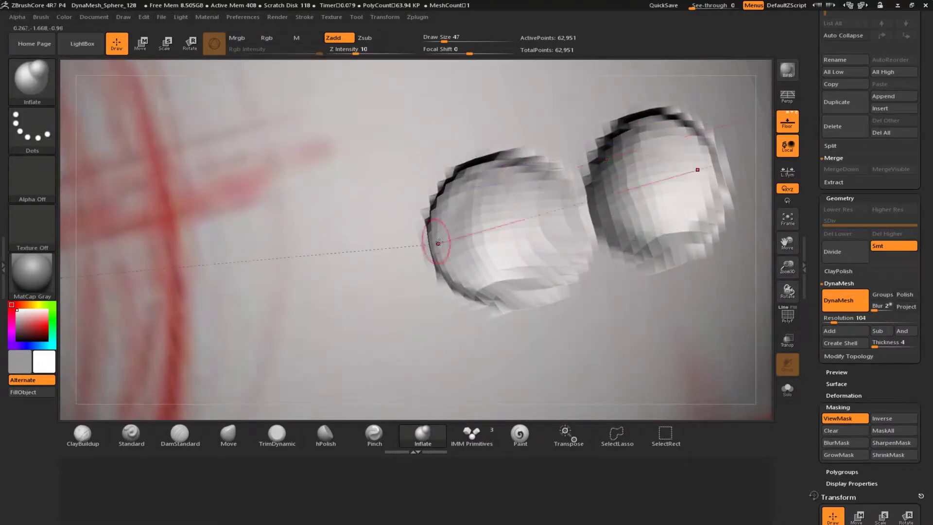
right_click_drag(433, 300, 515, 314)
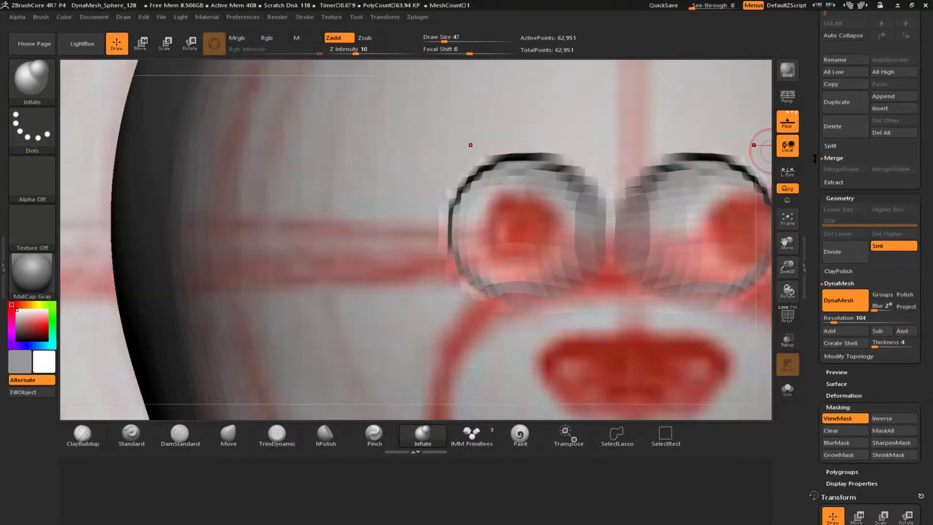
Insert a small sphere on the face beside the eye with the IMM Primitives brush
left_click_drag(815, 159, 815, 325)
left_click(888, 444)
left_click(32, 81)
left_click(376, 101)
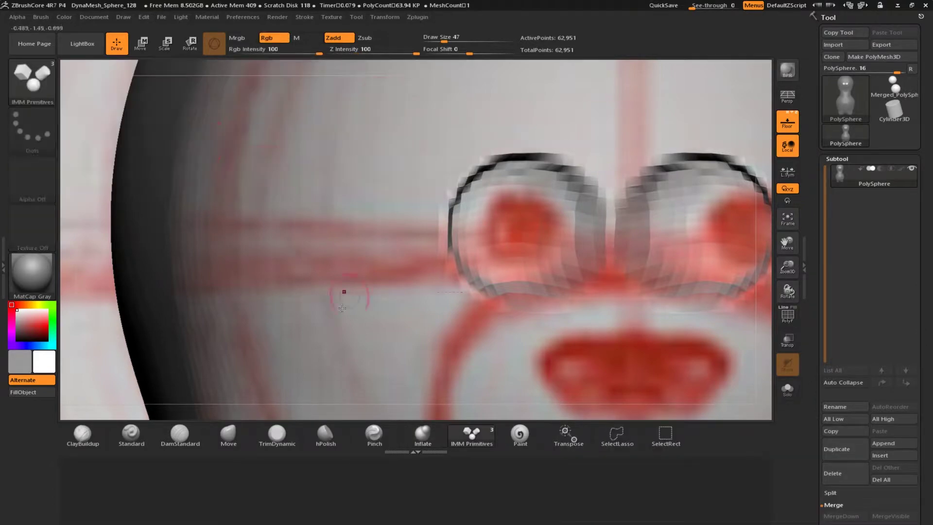
key("m")
left_click(345, 287)
left_click_drag(393, 282, 413, 263)
Try to position the inserted sphere at the eye with the transform gizmo from the front and side views
key("w")
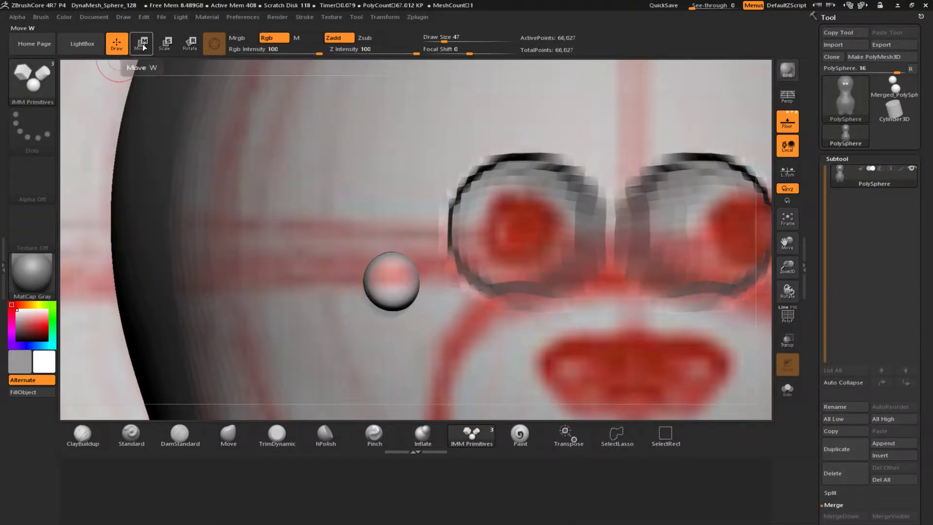
left_click(394, 204)
right_click_drag(343, 273, 463, 292, "shift")
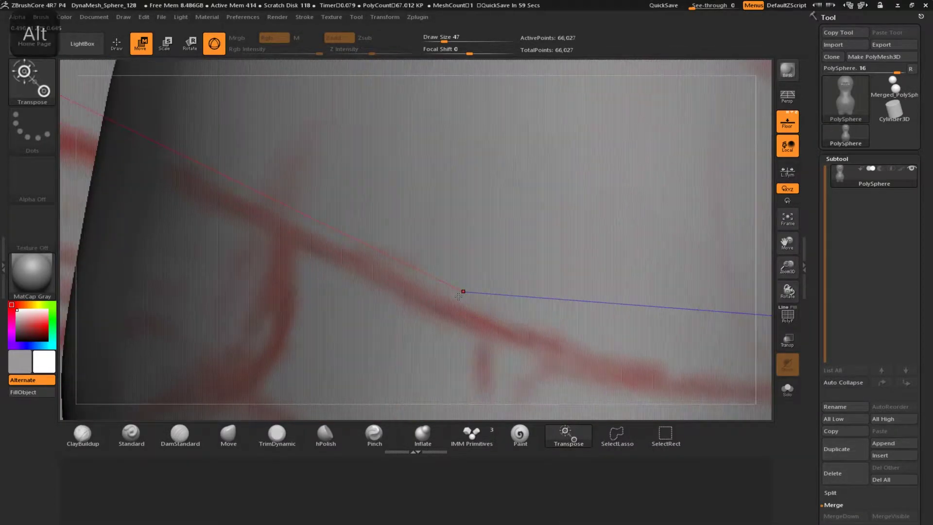
key("f")
right_click_drag(349, 232, 403, 226, "shift")
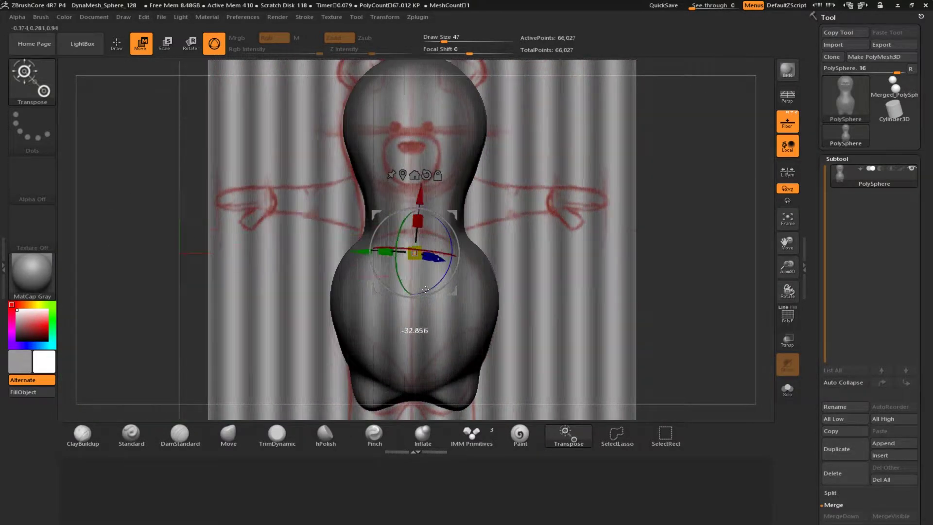
left_click_drag(357, 251, 334, 252, "alt")
left_click_drag(393, 196, 395, 70, "alt")
right_click_drag(376, 113, 518, 229, "ctrl")
left_click_drag(424, 248, 387, 230)
right_click_drag(388, 231, 258, 281, "shift")
right_click_drag(357, 156, 369, 296, "ctrl")
key("y")
left_click(214, 44)
mouse_move(390, 173)
left_mouse_down()
mouse_move(423, 173)
mouse_move(396, 173)
left_mouse_up()
left_click_drag(334, 173, 229, 182)
key("ctrl+z")
key("ctrl+z")
key("ctrl+z")
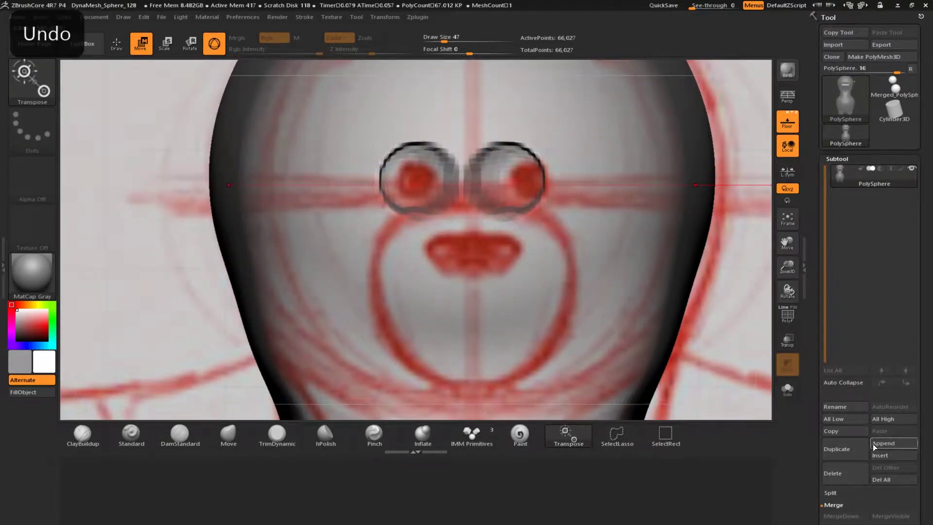
Undo the inserted sphere and the eyes shaped on the head, returning to the plain head in draw mode
key("f")
key("ctrl+z")
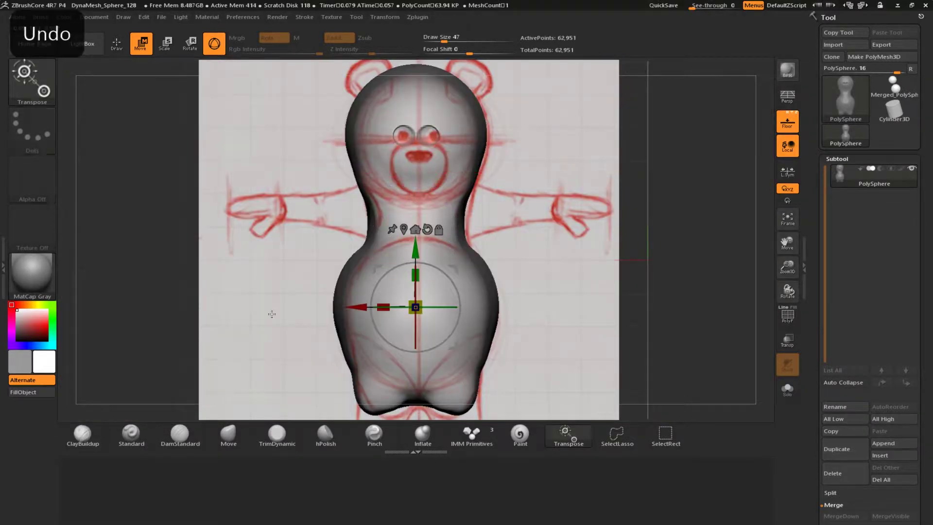
key("ctrl+z")
key("q")
mouse_move(272, 314)
left_mouse_down()
mouse_move(350, 292)
mouse_move(263, 272)
mouse_move(283, 129)
left_mouse_up()
right_click_drag(313, 213, 212, 510, "alt")
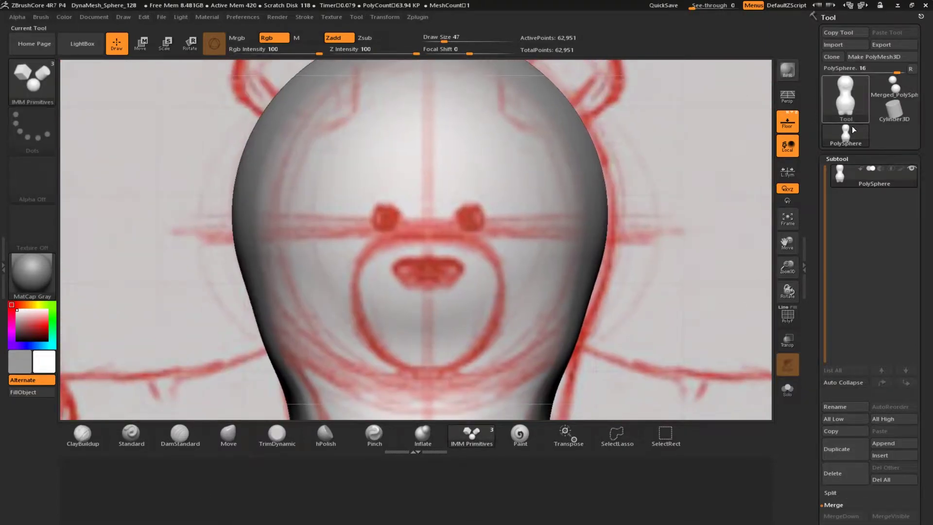
Append a sphere as a new subtool and cancel the accidental move of the body
left_click(892, 443)
left_click(594, 445)
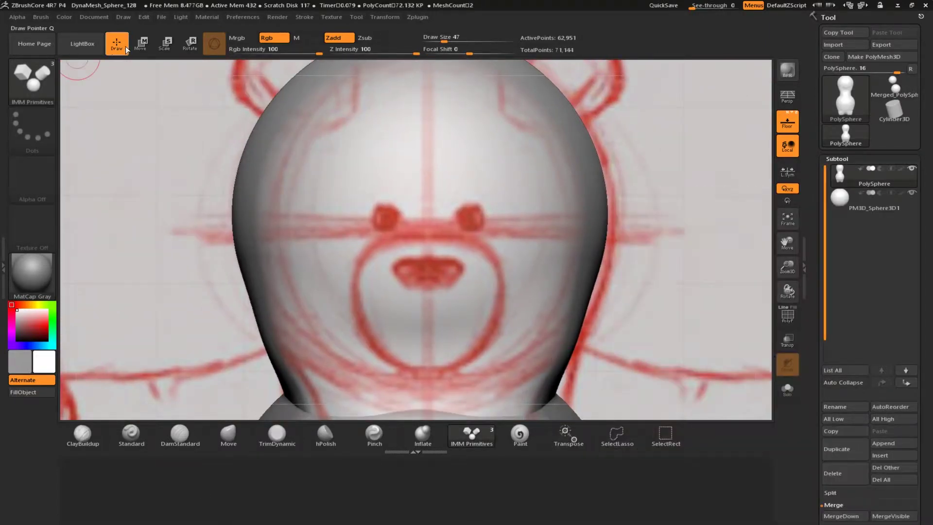
left_click(140, 44)
right_click_drag(249, 332, 190, 185, "alt")
key("ctrl+z")
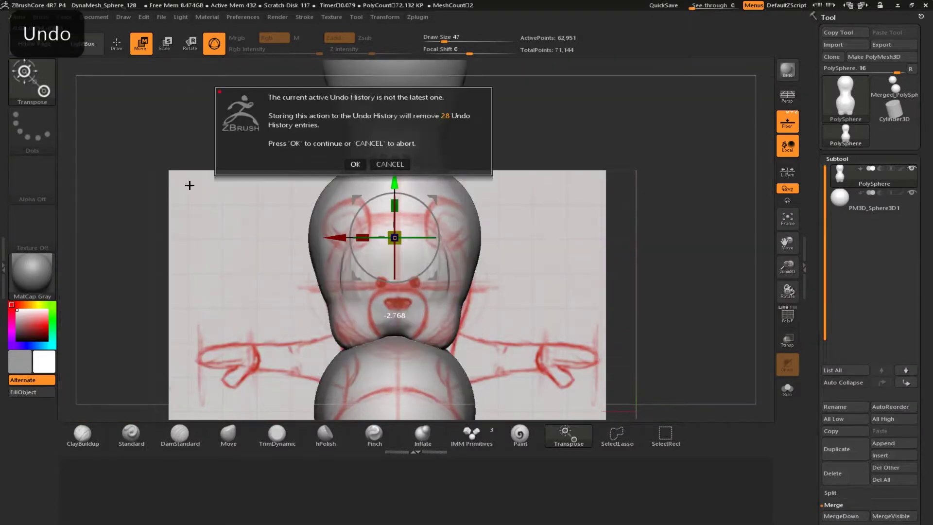
left_click(389, 164)
Select the new sphere, raise it to head height and shrink it to eye size
left_click(855, 200)
left_click_drag(394, 404, 394, 228)
left_click_drag(334, 287, 183, 286)
mouse_move(241, 285)
left_mouse_down()
mouse_move(209, 287)
mouse_move(323, 285)
left_mouse_up()
right_click_drag(323, 285, 162, 277, "ctrl")
key("q")
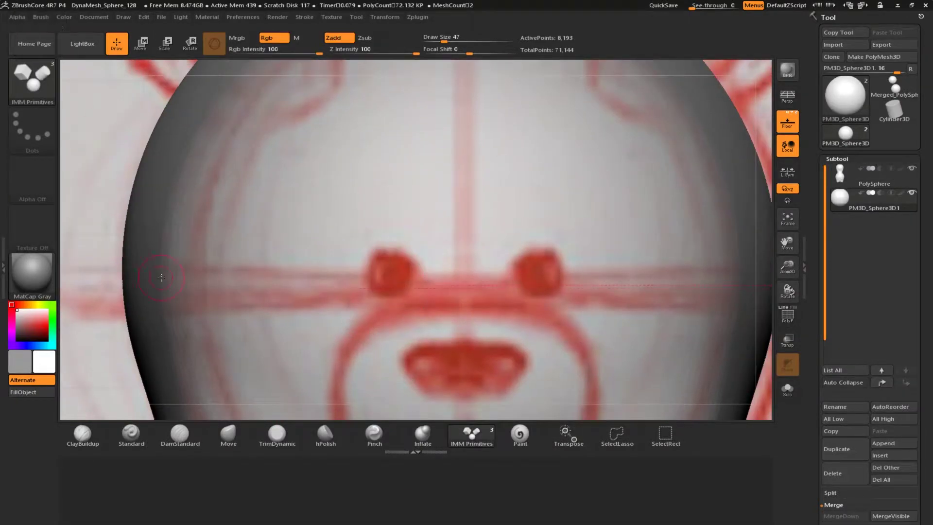
key("ctrl+z")
left_click(604, 32)
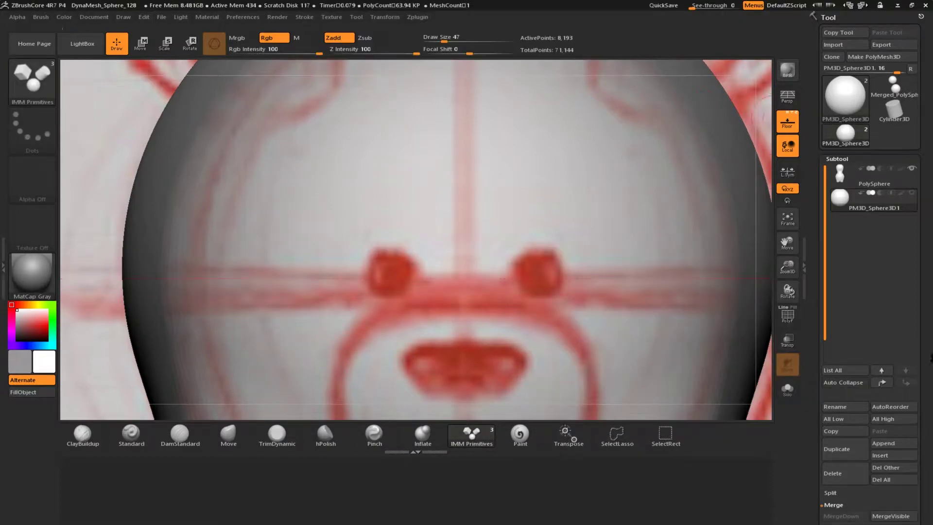
Move the small sphere forward to the front surface of the face in the side view
key("f")
key("w")
left_click_drag(249, 140, 383, 145)
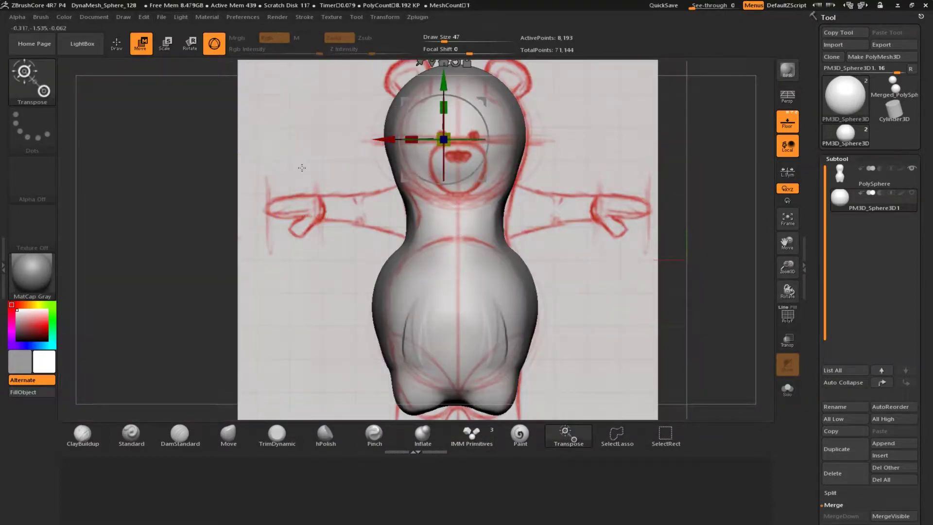
right_click_drag(336, 157, 461, 151, "shift")
left_click_drag(505, 139, 582, 139)
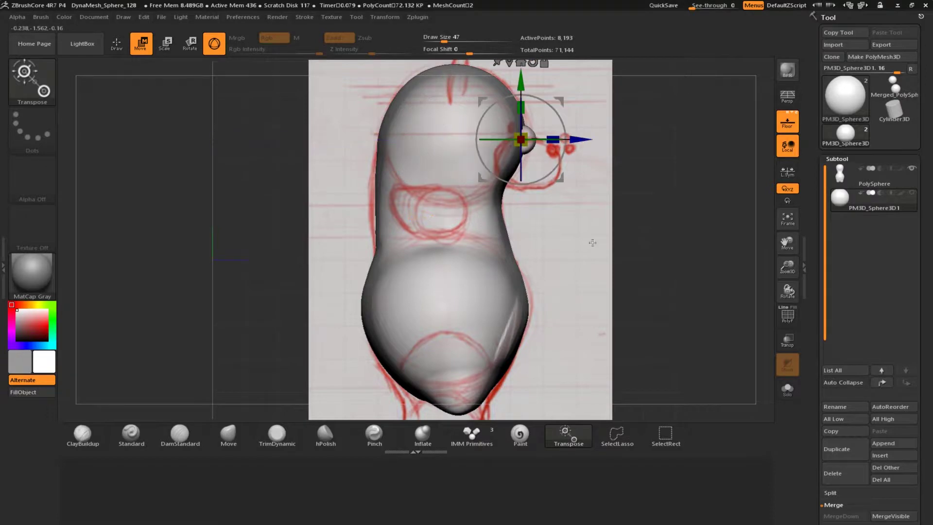
Align the small sphere over one eye of the front sketch and adjust its size
right_click_drag(596, 104, 497, 96, "shift")
left_click_drag(787, 266, 834, 468)
left_click_drag(787, 243, 738, 353)
left_click_drag(471, 203, 470, 178)
left_click_drag(412, 223, 401, 223)
left_click_drag(459, 225, 586, 293)
left_click_drag(457, 221, 459, 228)
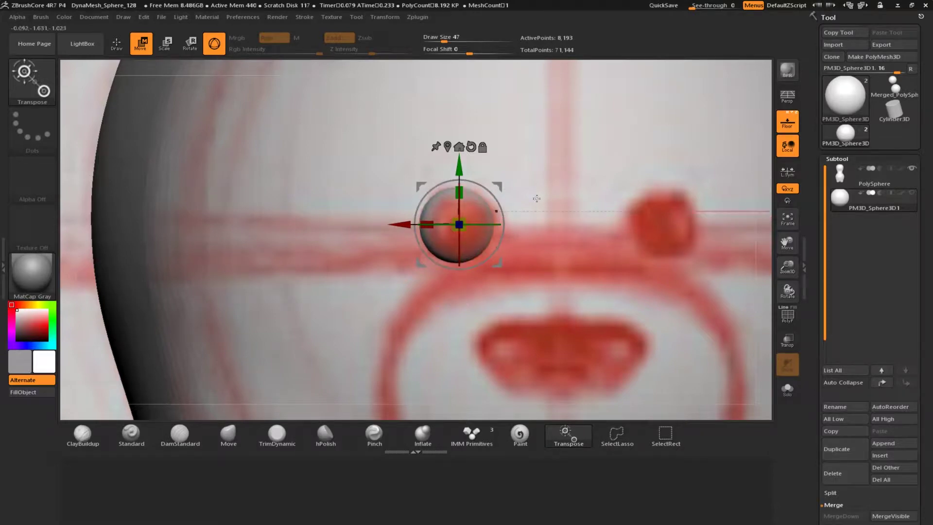
Adjust the eye sphere's depth in the face from the side view
left_click_drag(62, 52, 143, 104, "shift")
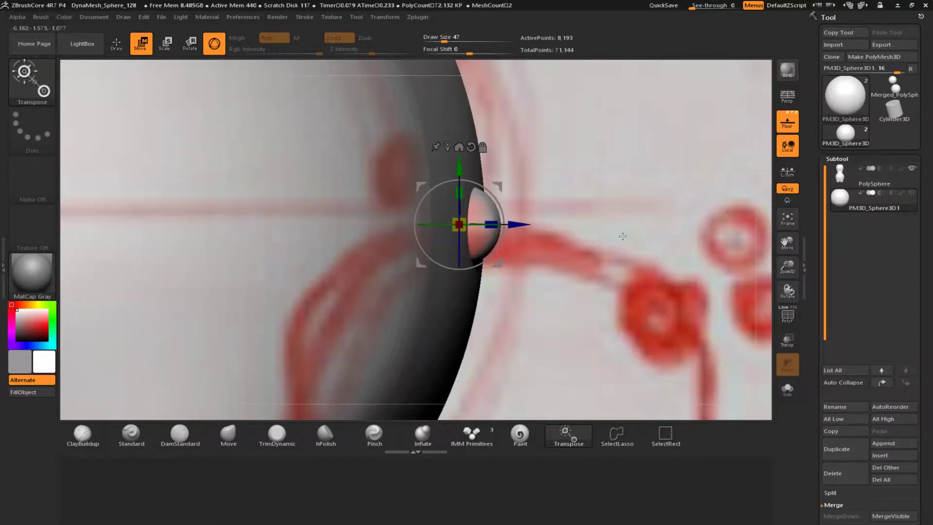
left_click_drag(623, 236, 609, 188, "alt")
mouse_move(518, 225)
left_mouse_down()
mouse_move(505, 225)
mouse_move(522, 224)
left_mouse_up()
Duplicate the eye sphere, place a copy over the other sketched eye, and duplicate it once more
left_click_drag(627, 286, 551, 300)
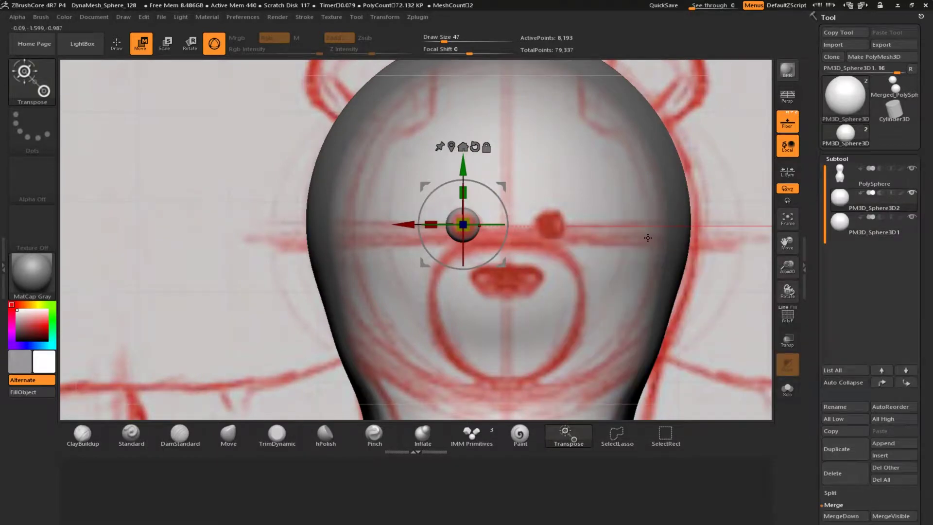
left_click_drag(406, 224, 493, 232, "ctrl")
left_click(836, 448)
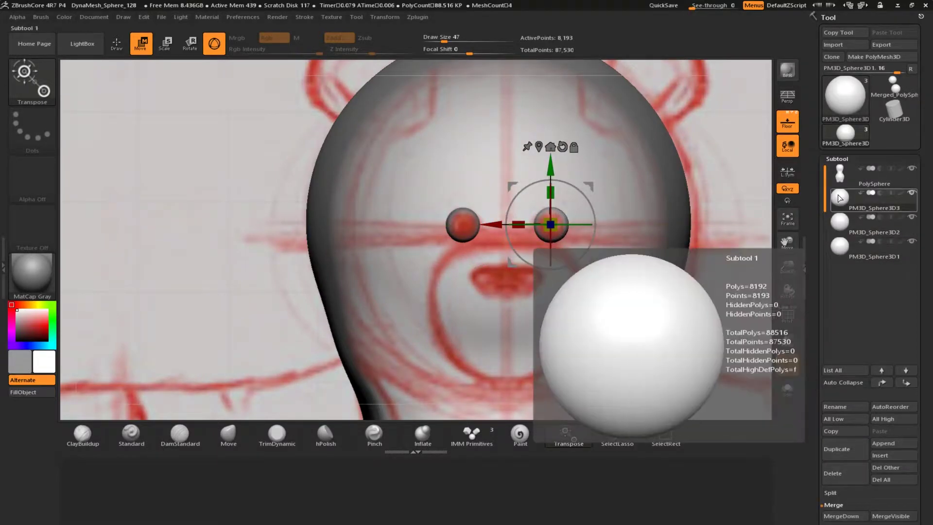
Select the original sphere, move it to the middle of the sketched muzzle and enlarge it
left_click(850, 244)
left_click_drag(463, 164, 463, 245)
left_click_drag(398, 305, 444, 307)
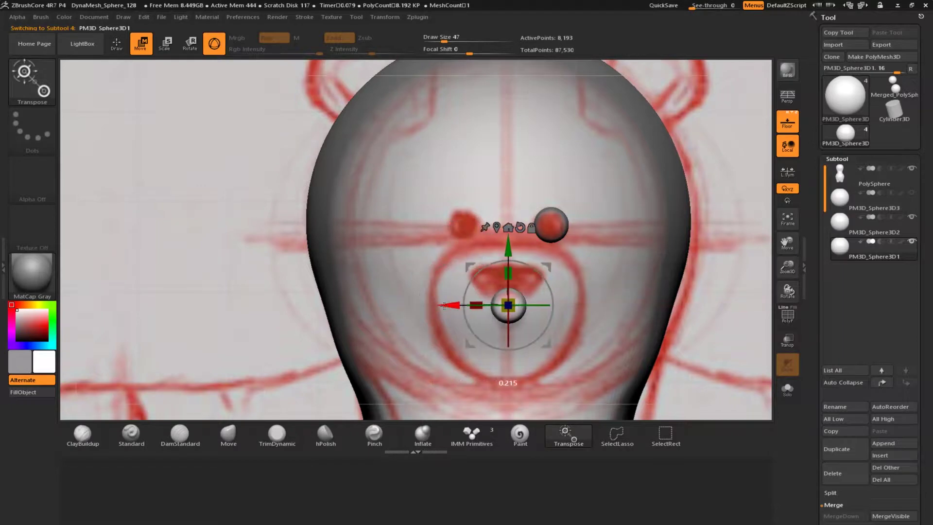
left_click_drag(505, 299, 538, 255)
Position and tilt the muzzle sphere in the side view to match the sketched snout
left_click_drag(146, 287, 398, 286, "shift")
left_click_drag(527, 305, 540, 273)
key("ctrl+z")
left_click_drag(567, 317, 562, 315)
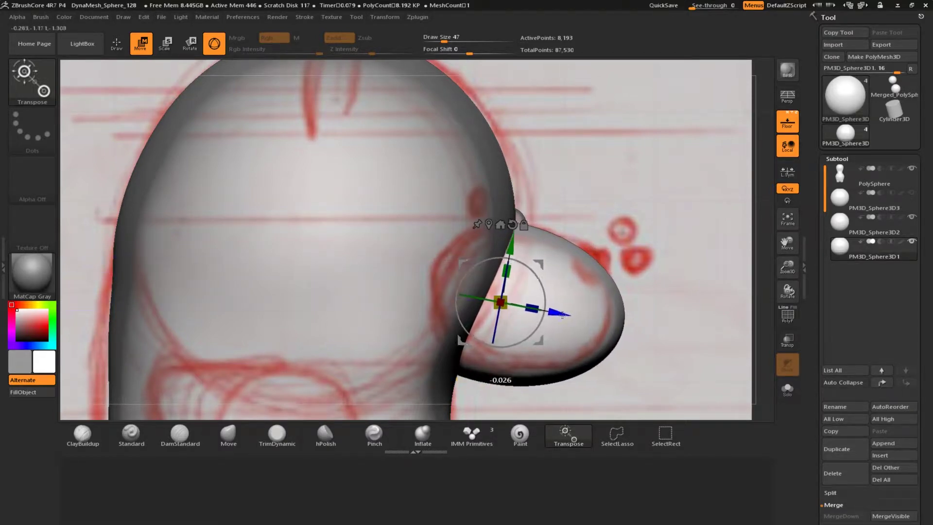
Reshape the muzzle's tip and underside to the side sketch with the Move brush at draw size 189
key("q")
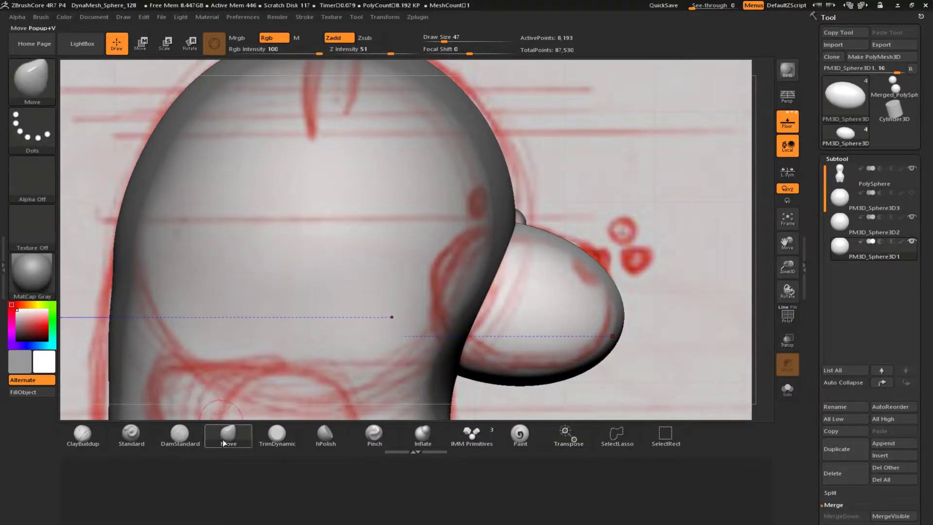
left_click_drag(620, 335, 606, 332)
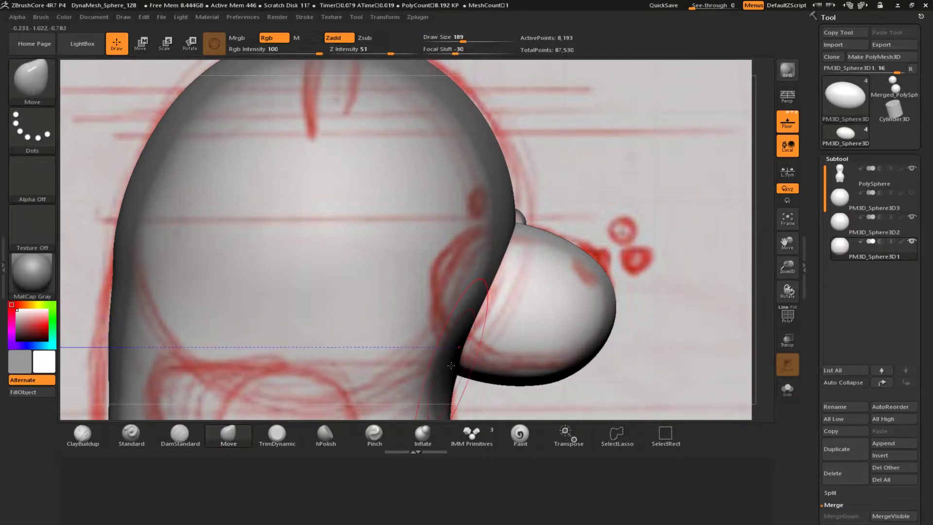
mouse_move(528, 387)
left_mouse_down()
mouse_move(507, 381)
mouse_move(509, 363)
left_mouse_up()
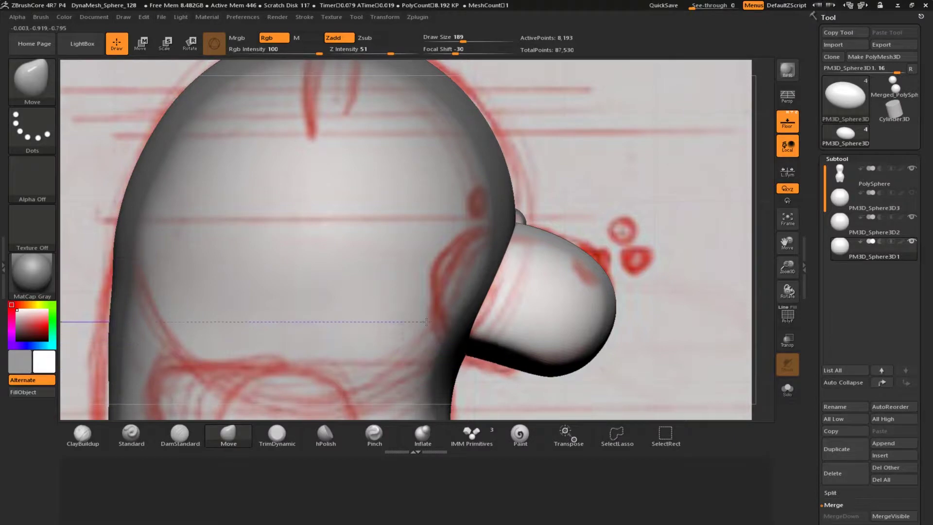
left_click_drag(699, 340, 664, 331)
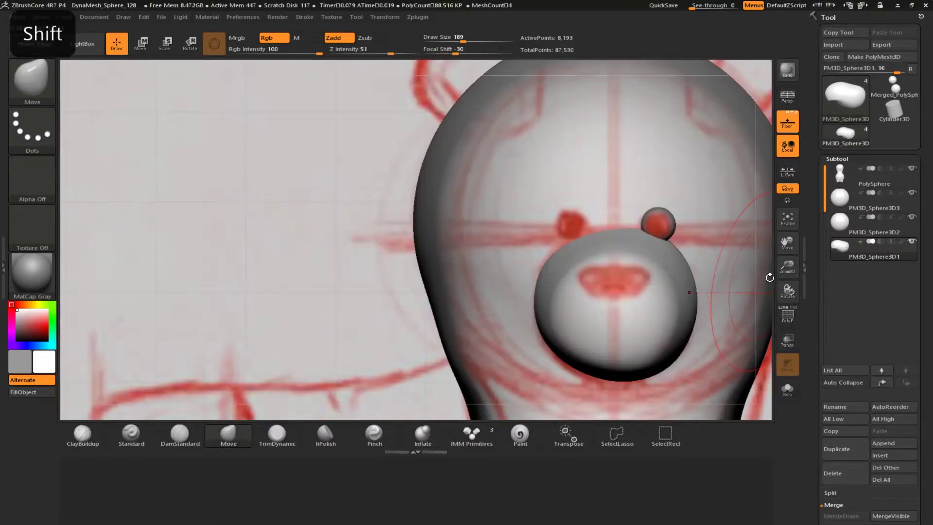
Move the overlapping eye copy across to the empty eye position and show both eyes
left_click(659, 224, "alt")
key("w")
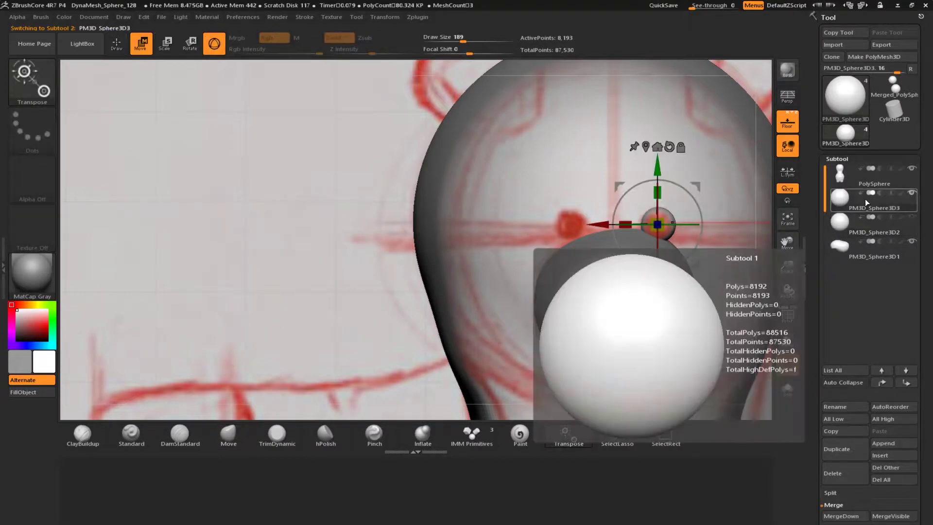
left_click_drag(593, 225, 503, 225)
left_click(903, 206)
left_click(906, 230)
Raise both eye spheres above the muzzle and shift one slightly outward for even spacing
left_click_drag(567, 167, 567, 155)
left_click(839, 196)
left_click_drag(657, 169, 655, 153)
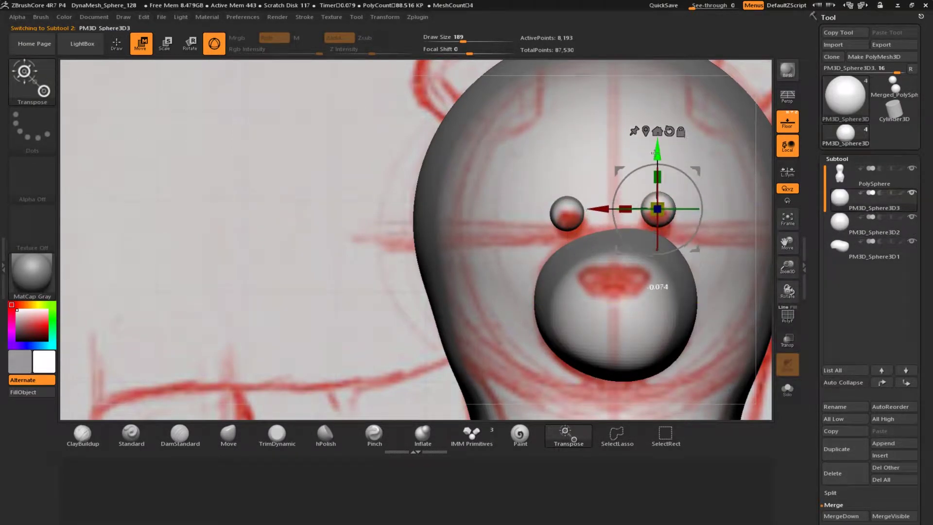
left_click_drag(598, 210, 606, 210)
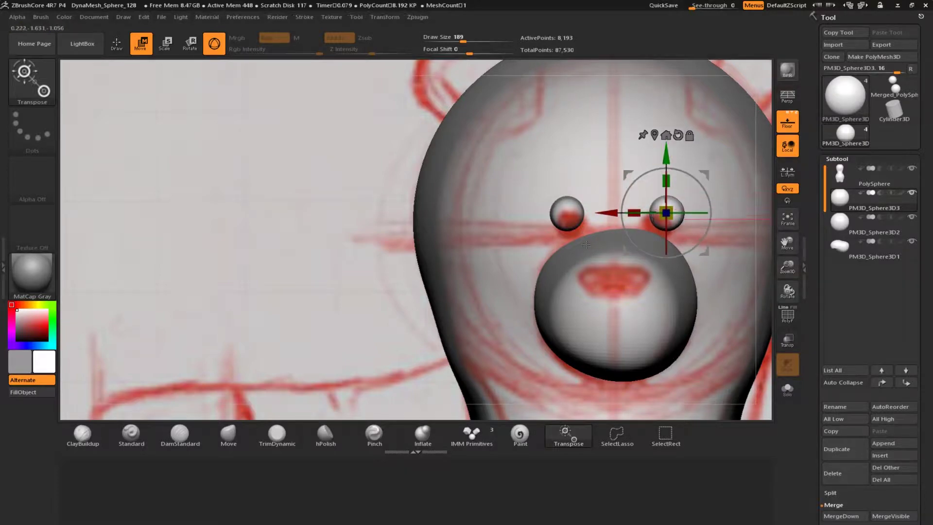
Flatten the top of the muzzle with the hPolish brush at draw size 189, undoing the first stroke
left_click_drag(559, 302, 555, 301)
left_click_drag(204, 245, 291, 241)
key("q")
left_click(324, 427)
mouse_move(213, 306)
left_mouse_down()
mouse_move(277, 330)
mouse_move(272, 286)
left_mouse_up()
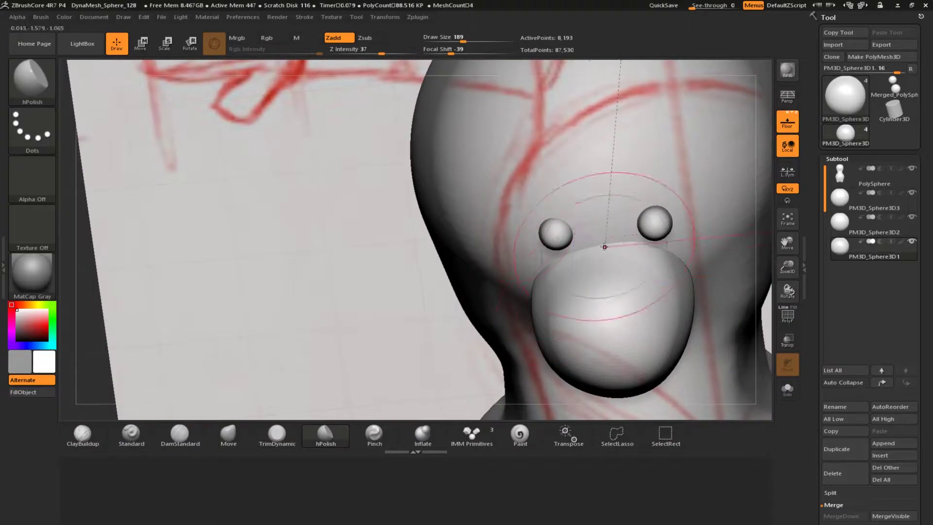
mouse_move(612, 314)
right_mouse_down()
mouse_move(654, 273)
mouse_move(615, 278)
mouse_move(634, 267)
right_mouse_up()
key("ctrl+z")
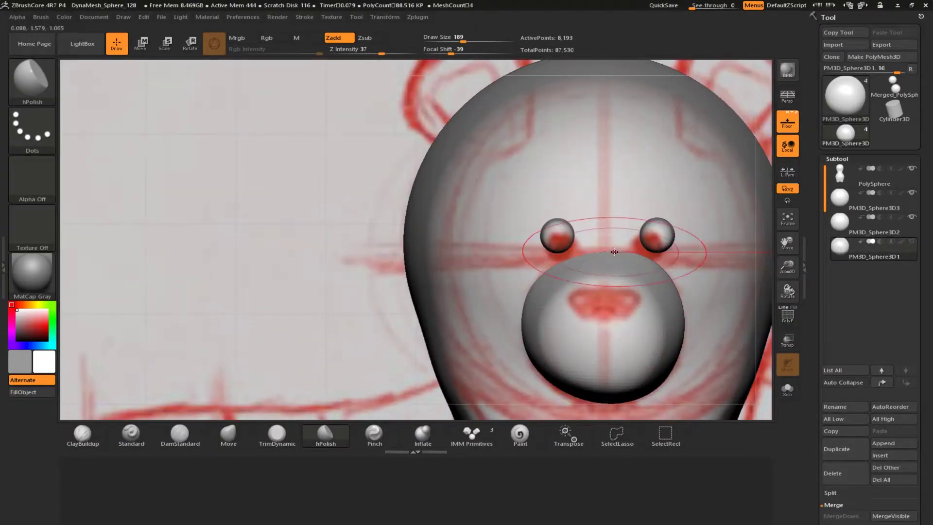
left_click_drag(574, 266, 559, 284)
mouse_move(291, 253)
left_mouse_down()
mouse_move(399, 219)
mouse_move(625, 292)
mouse_move(369, 233)
left_mouse_up()
Build up the nose on the front of the muzzle with the Standard brush at draw size 34
left_click_drag(463, 42, 444, 42)
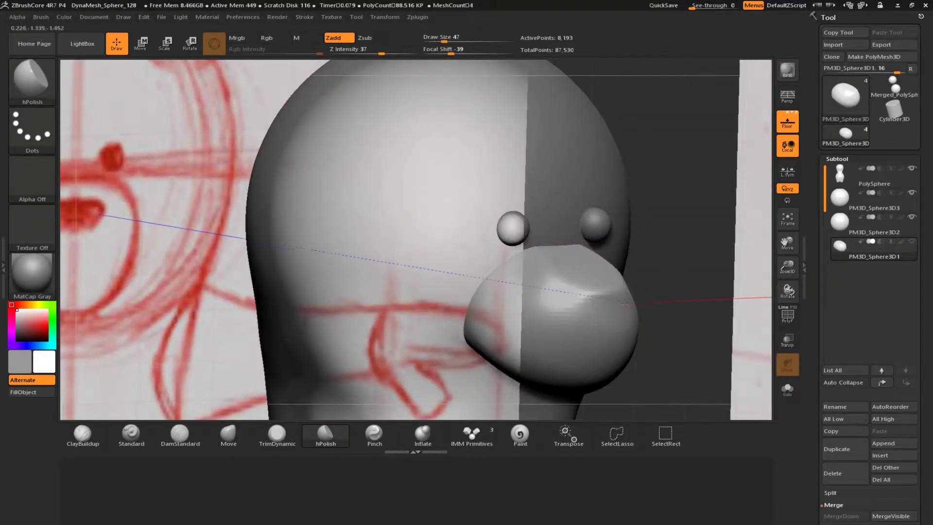
left_click_drag(218, 290, 252, 292, "shift")
left_click(119, 439)
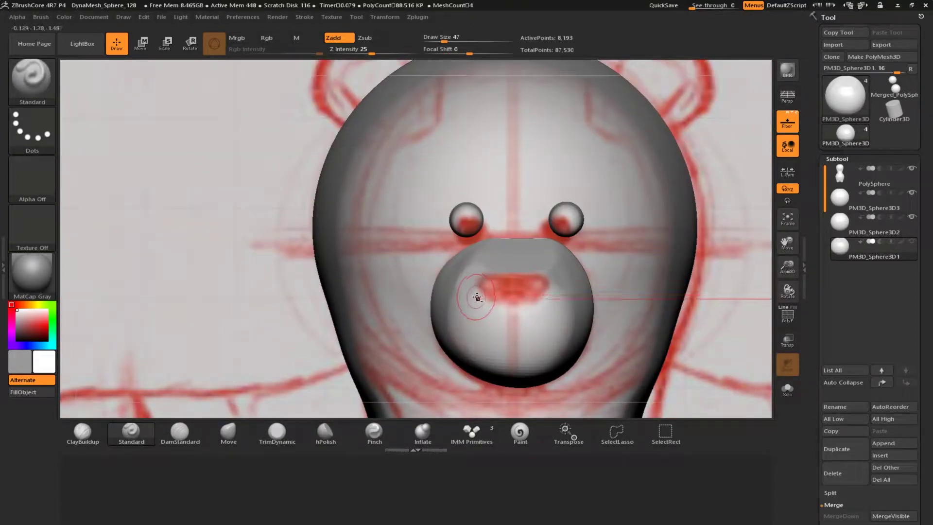
left_click_drag(255, 273, 432, 319)
left_click_drag(444, 41, 441, 42)
left_click_drag(598, 370, 559, 359, "shift")
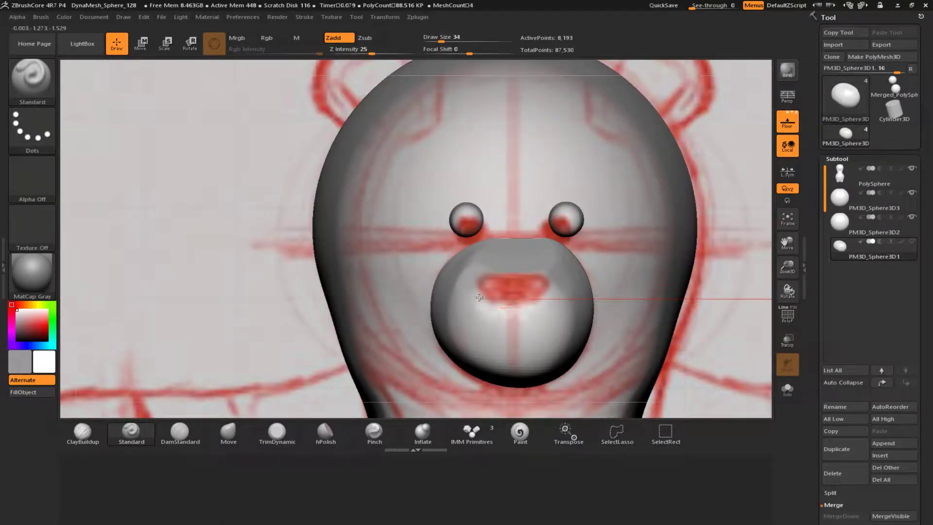
left_click_drag(209, 289, 535, 336, "shift")
left_click_drag(590, 326, 316, 303, "alt")
left_click_drag(656, 287, 525, 225)
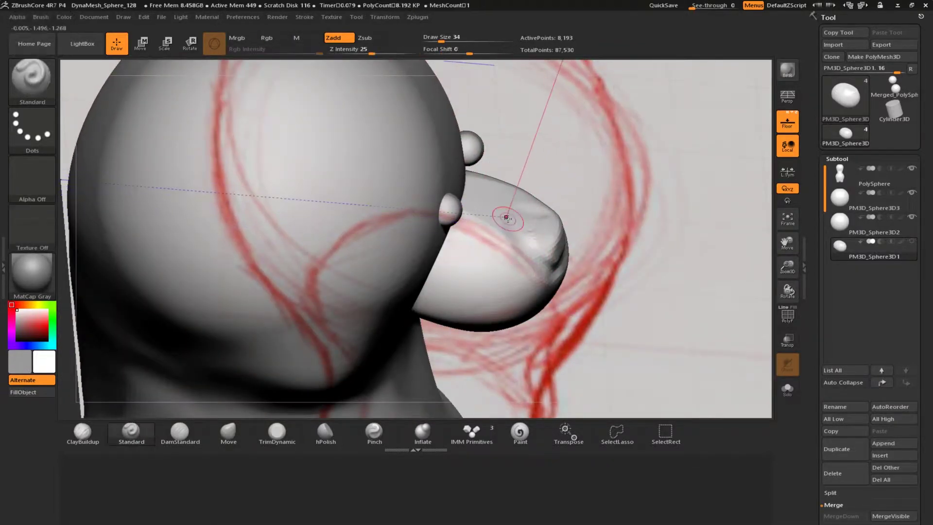
left_click_drag(632, 272, 475, 238)
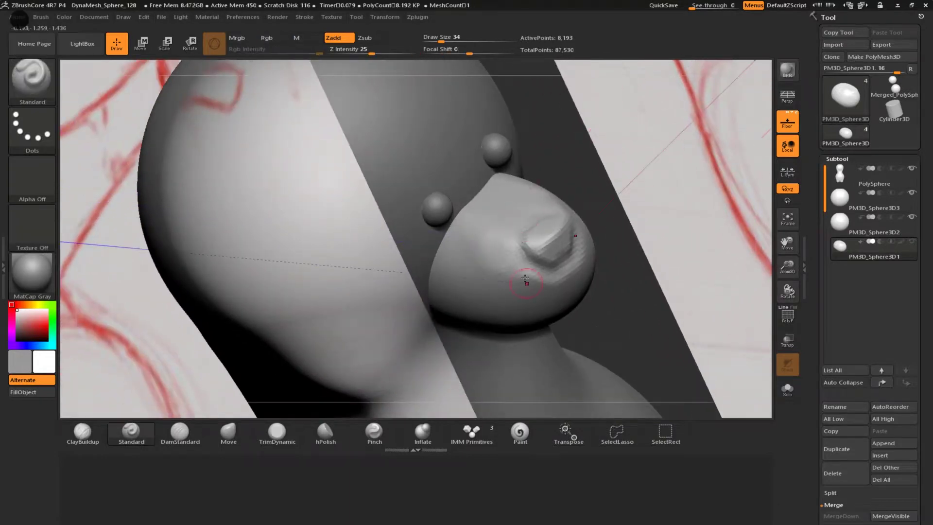
Return to the side view and reorder the muzzle subtool to sit directly below the body
left_click_drag(627, 291, 671, 287)
left_click_drag(600, 357, 508, 362, "alt")
mouse_move(508, 362)
right_mouse_down()
mouse_move(598, 340)
mouse_move(539, 340)
mouse_move(471, 308)
mouse_move(605, 336)
mouse_move(417, 232)
right_mouse_up()
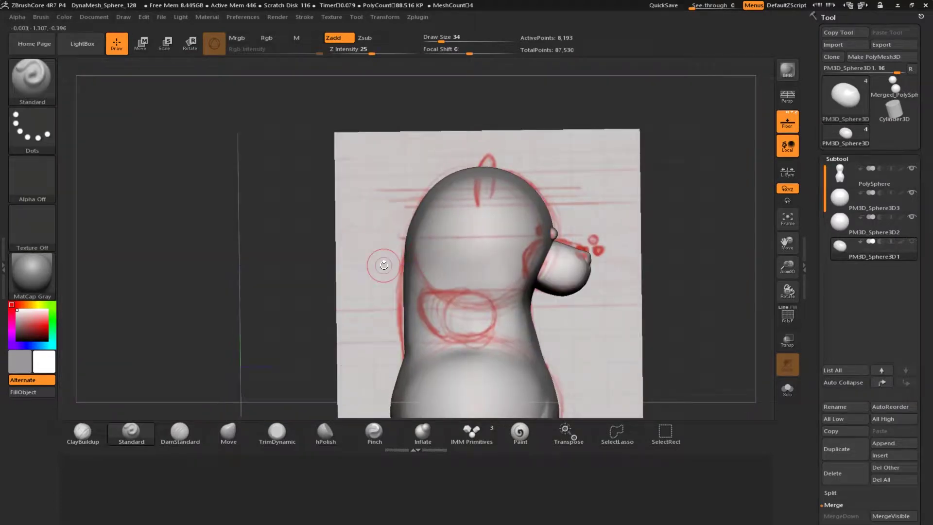
left_click(838, 114)
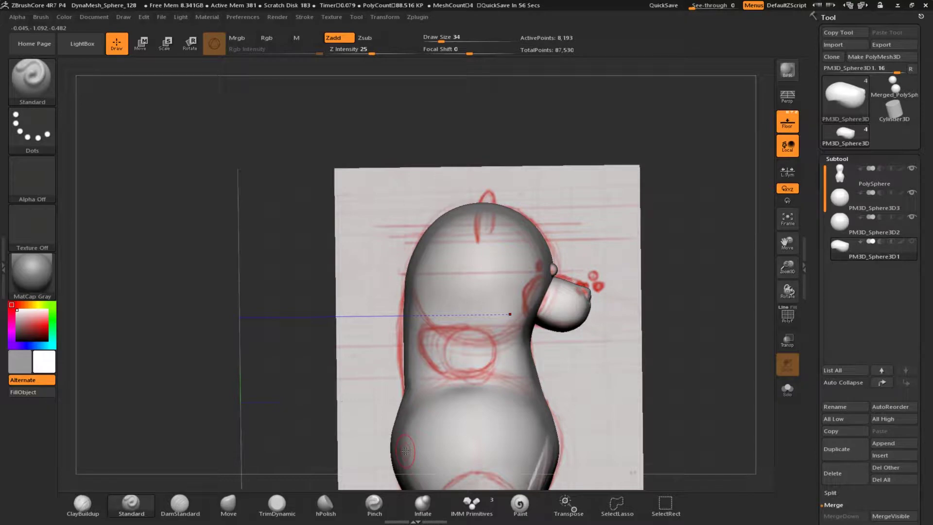
left_click(882, 382)
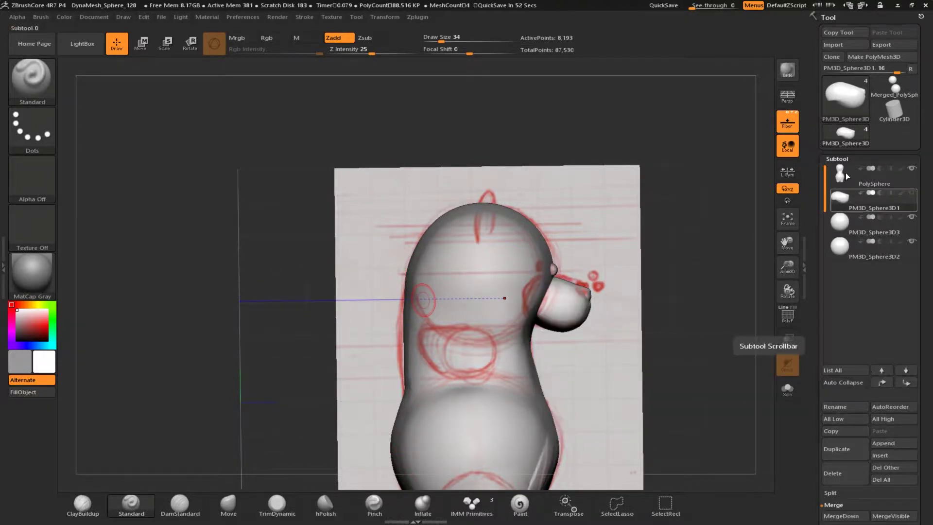
Merge the muzzle down into the body, and merge the two eye spheres into a single subtool
left_click(846, 173)
left_click(841, 475)
left_click(759, 464)
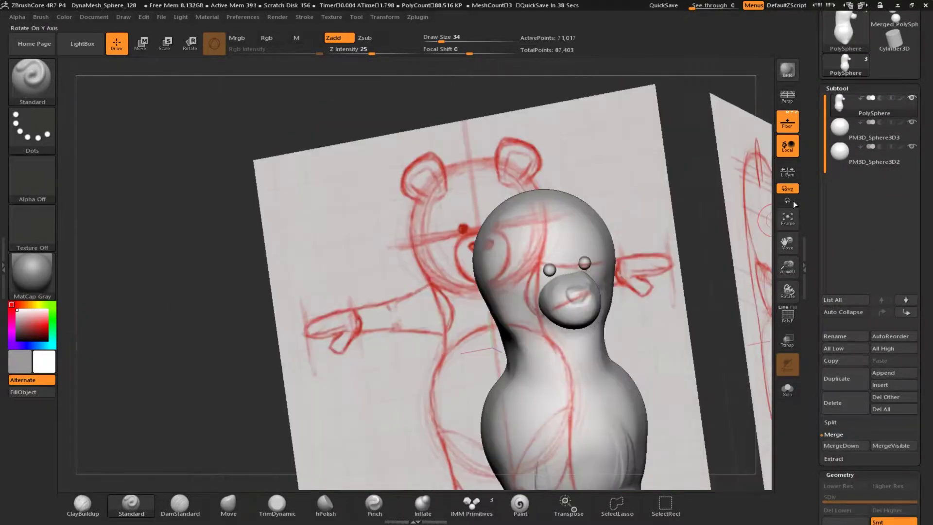
left_click(874, 133)
left_click(841, 446)
left_click(758, 465)
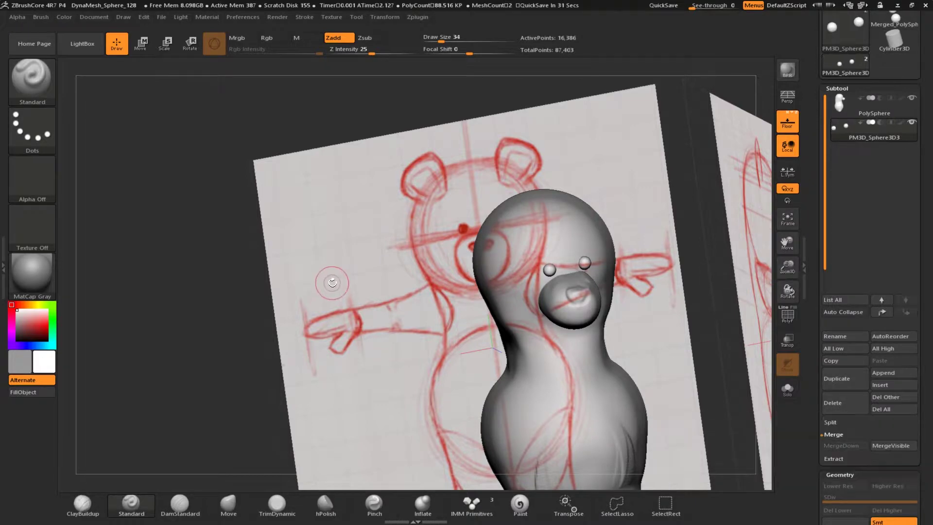
Insert a mirrored pair of cylinders over the ear sketches with the IMM Primitives brush, undoing the first placement
left_click(910, 124)
left_click(910, 124)
mouse_move(209, 243)
left_mouse_down()
mouse_move(250, 271)
mouse_move(240, 272)
mouse_move(374, 244)
mouse_move(306, 224)
mouse_move(286, 199)
left_mouse_up()
left_click(33, 83)
left_click(368, 101)
key("m")
left_click(343, 252)
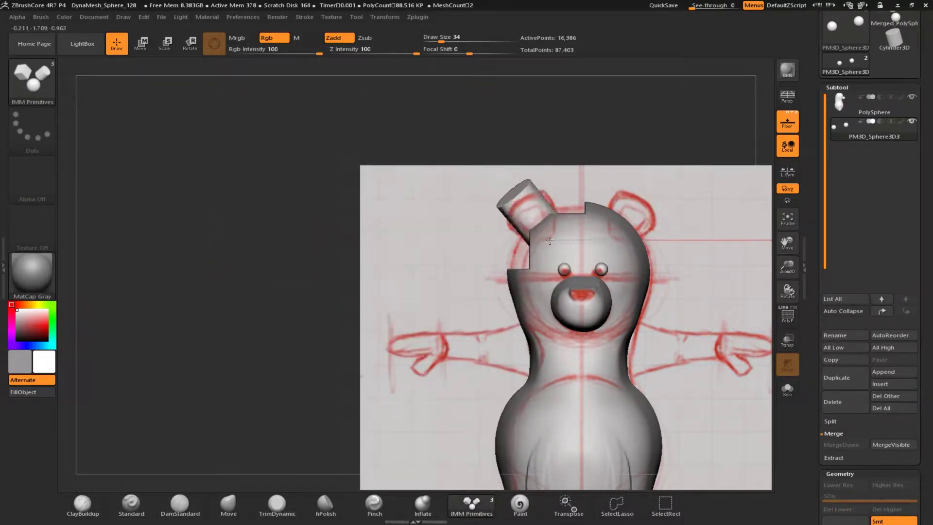
left_click_drag(549, 238, 495, 226)
key("ctrl+z")
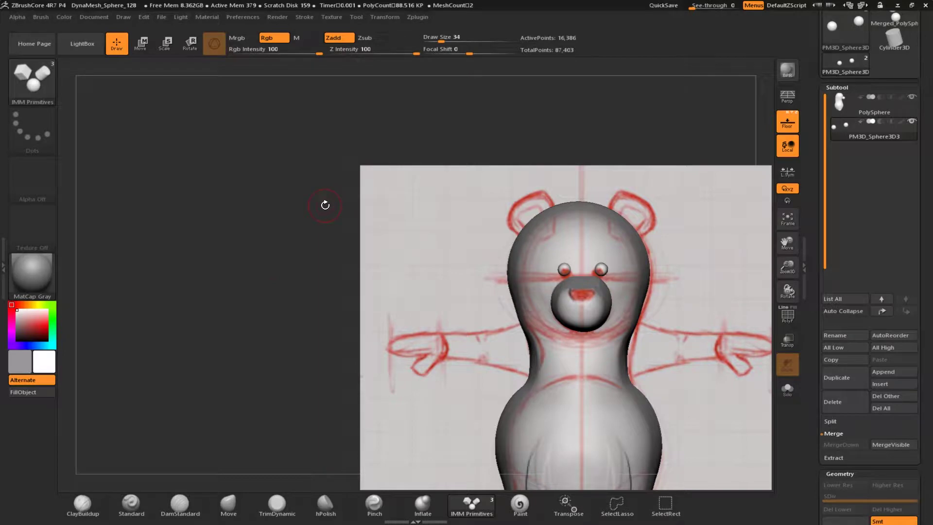
left_click_drag(527, 213, 346, 236)
Thin the ear cylinders and shift them back onto the ear in the side sketch, undoing the first transform
left_click(140, 43)
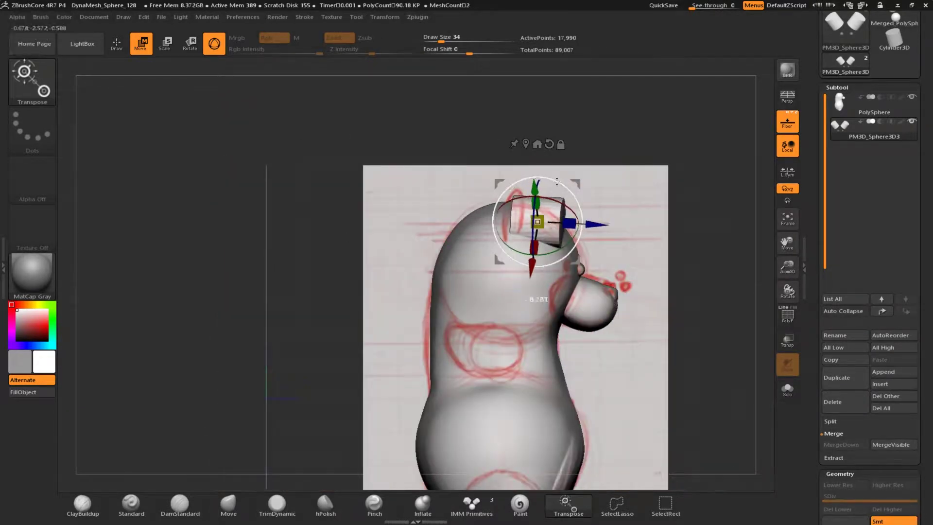
left_click_drag(531, 186, 516, 213)
key("ctrl+z")
mouse_move(512, 179)
left_mouse_down()
mouse_move(501, 179)
mouse_move(506, 185)
left_mouse_up()
left_click_drag(450, 207, 313, 219)
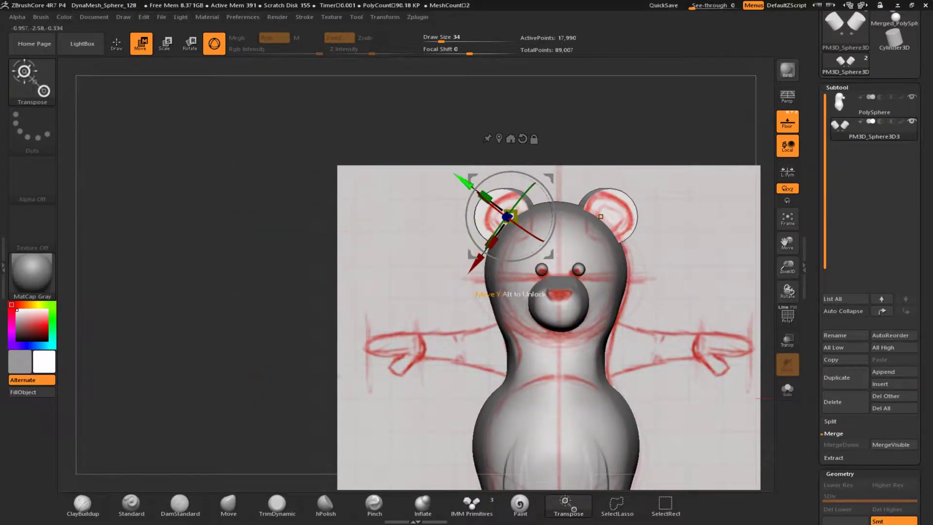
Split the ear cylinders from the eyes into a separate subtool using Split Masked Points
left_click(831, 421)
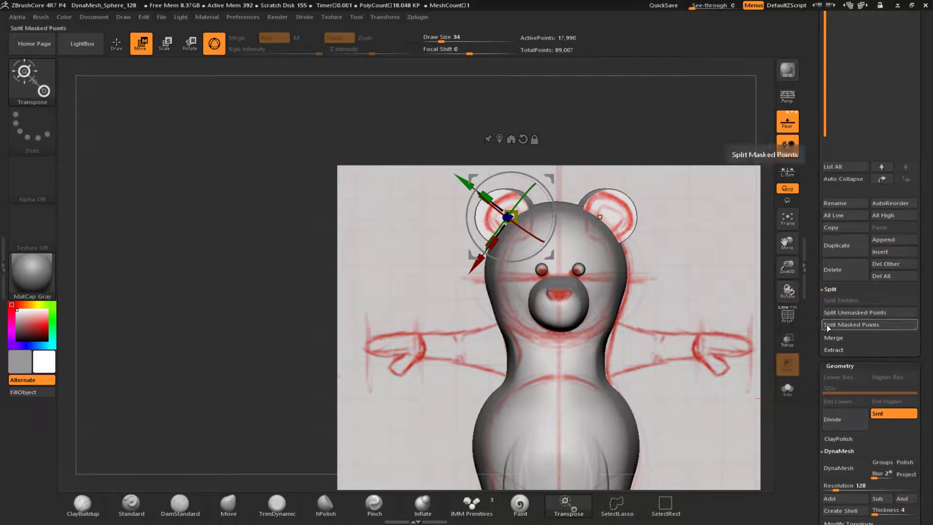
left_click(828, 325)
key("q")
left_click(912, 190)
Hide the body, clear the mask, and isolate the ear cylinders as the active subtool for the Move brush
left_click_drag(194, 236, 321, 251)
left_click(227, 504)
mouse_move(301, 195)
left_mouse_down()
mouse_move(459, 218)
mouse_move(435, 241)
left_mouse_up()
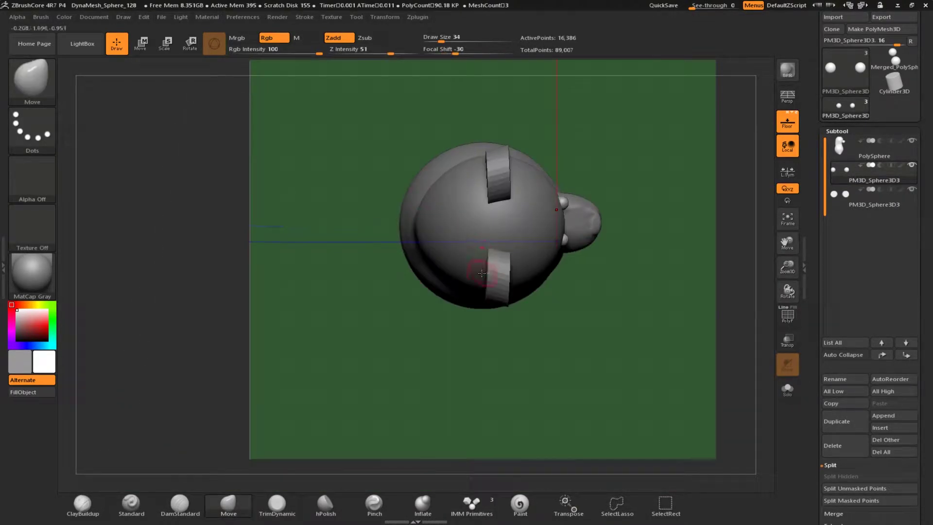
left_click(912, 141)
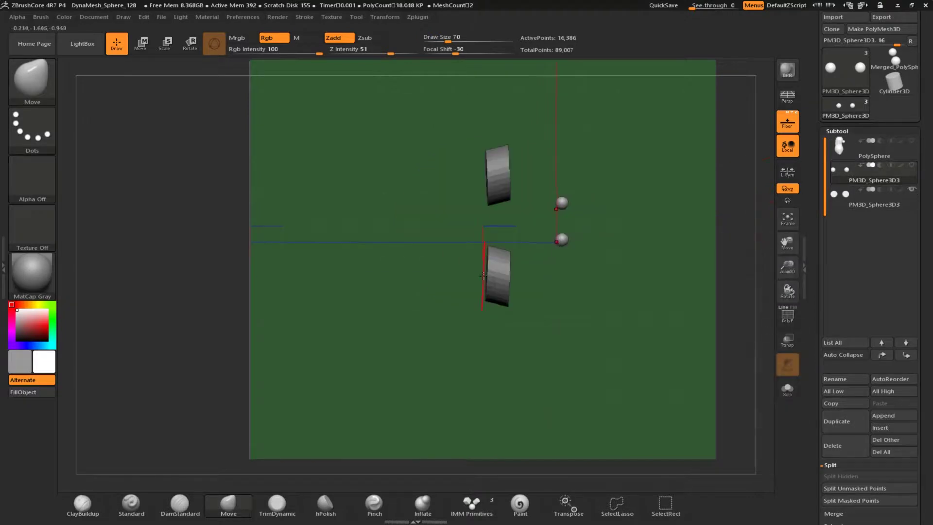
left_click_drag(422, 292, 571, 273)
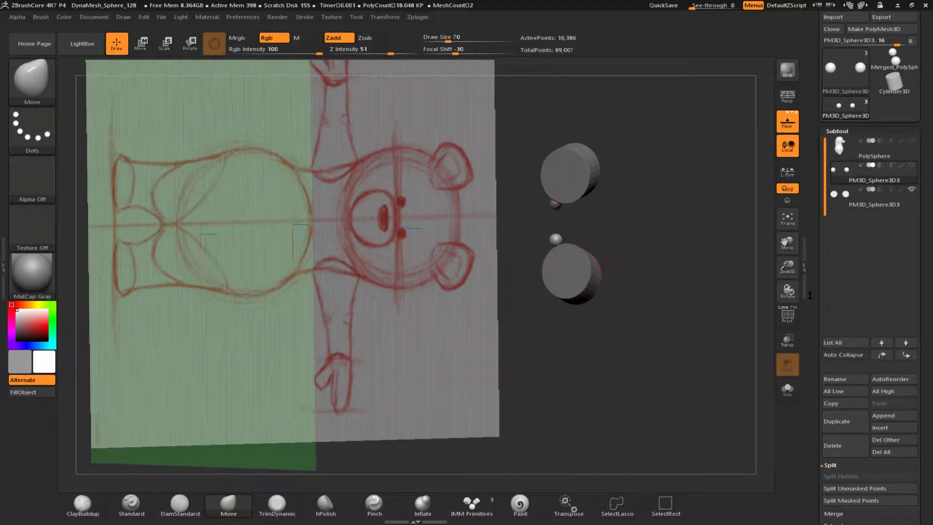
left_click_drag(683, 256, 709, 287, "ctrl")
left_click_drag(817, 418, 807, 335)
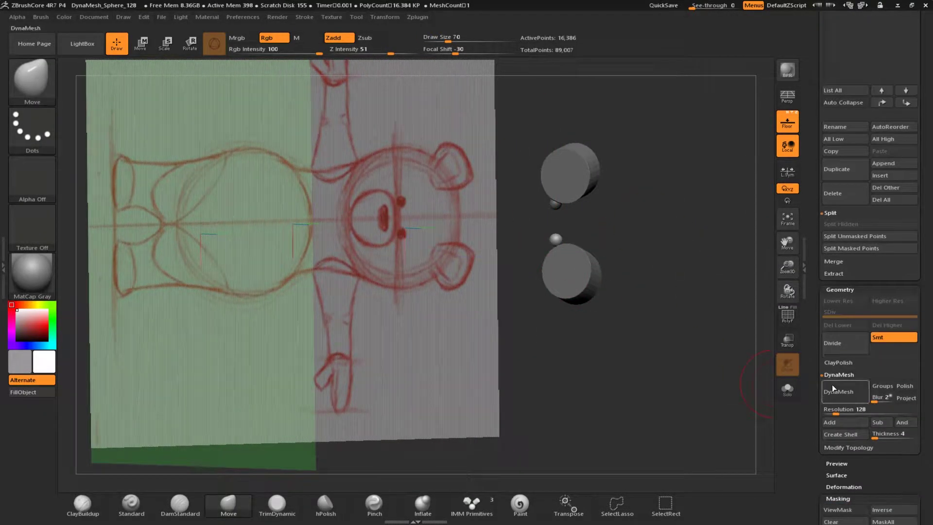
left_click_drag(565, 270, 589, 308)
mouse_move(485, 268)
left_mouse_down()
mouse_move(490, 226)
mouse_move(488, 270)
left_mouse_up()
left_click(491, 264, "alt")
Push in the front faces of the ear cylinders with the Move brush at draw size 70
left_click_drag(477, 319, 504, 236)
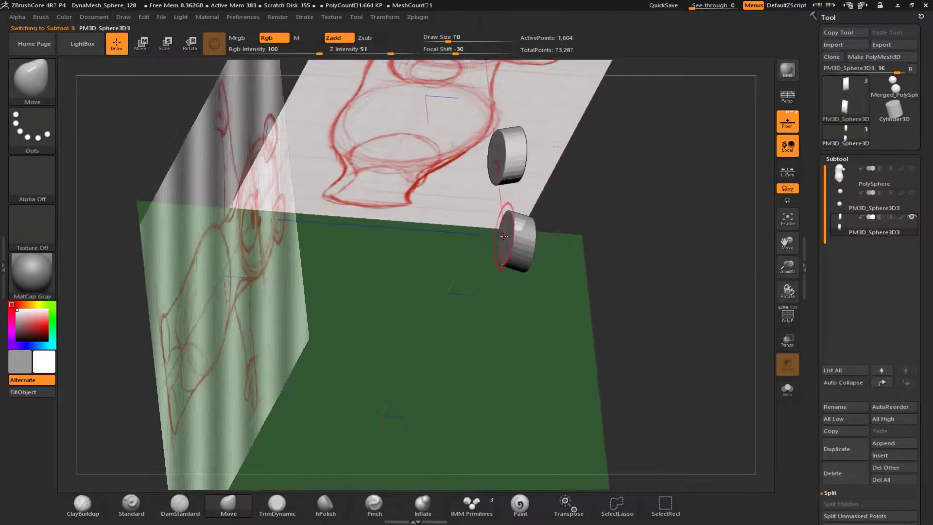
mouse_move(484, 234)
right_mouse_down("ctrl")
mouse_move(488, 262)
mouse_move(497, 240)
right_mouse_up("ctrl")
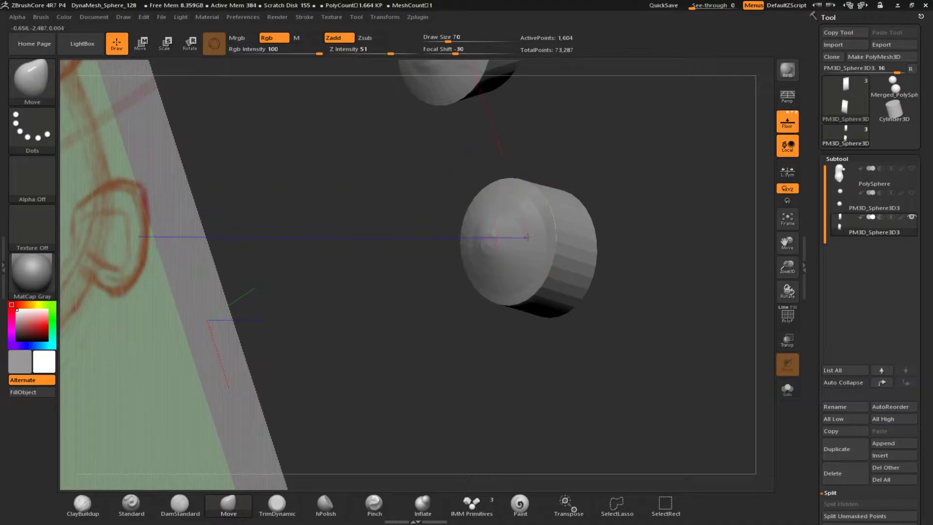
left_click_drag(396, 267, 541, 230)
mouse_move(423, 160)
left_mouse_down()
mouse_move(559, 252)
mouse_move(558, 266)
left_mouse_up()
left_click_drag(622, 323, 518, 192)
Smooth the hollowed ears and reshape their outline to the front sketch with the Move brush at draw size 121
left_click(439, 37)
right_click_drag(529, 207, 486, 214)
mouse_move(531, 219)
left_mouse_down("shift")
mouse_move(540, 216)
mouse_move(608, 286)
mouse_move(549, 308)
mouse_move(447, 287)
mouse_move(466, 244)
mouse_move(357, 197)
mouse_move(543, 292)
mouse_move(479, 206)
left_mouse_up("shift")
mouse_move(521, 141)
left_mouse_down("shift")
mouse_move(479, 204)
mouse_move(369, 288)
left_mouse_up("shift")
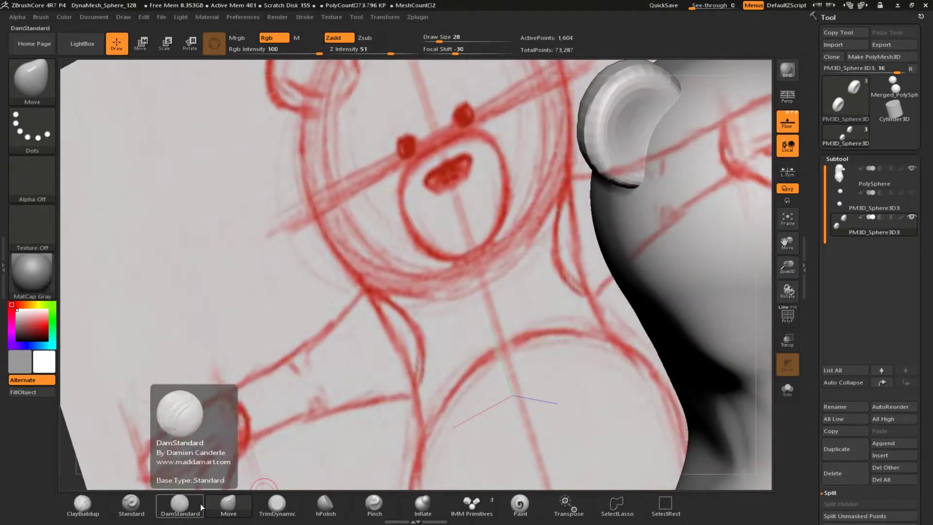
mouse_move(438, 255)
left_mouse_down("shift")
mouse_move(102, 381)
mouse_move(96, 397)
left_mouse_up("shift")
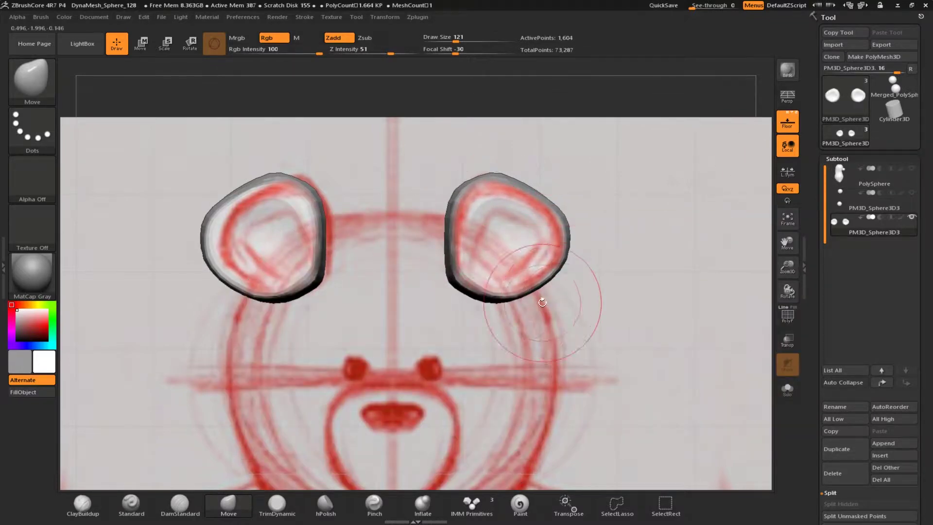
Smooth the angular surfaces around the outside of the ears with a smaller brush
mouse_move(543, 302)
right_mouse_down()
mouse_move(493, 315)
mouse_move(479, 292)
mouse_move(466, 301)
mouse_move(473, 208)
mouse_move(408, 254)
right_mouse_up()
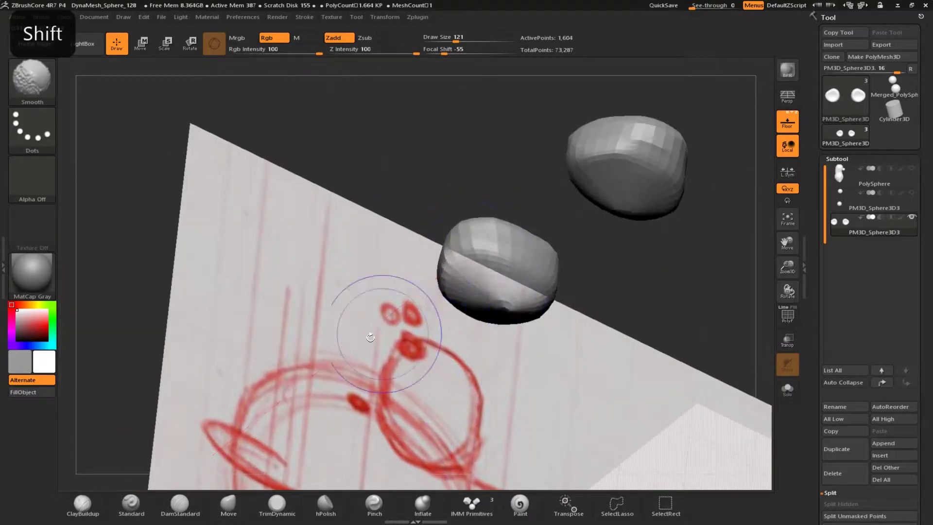
right_click_drag(391, 334, 421, 304)
key("bracketleft")
left_click_drag(422, 292, 440, 268, "shift")
mouse_move(388, 311)
right_mouse_down()
mouse_move(288, 363)
mouse_move(366, 267)
right_mouse_up()
Thicken the ear rims with the Inflate brush at draw size 42 and Z intensity 10, undoing the last smoothing stroke
left_click(422, 505)
mouse_move(333, 384)
right_mouse_down()
mouse_move(299, 363)
mouse_move(459, 289)
right_mouse_up()
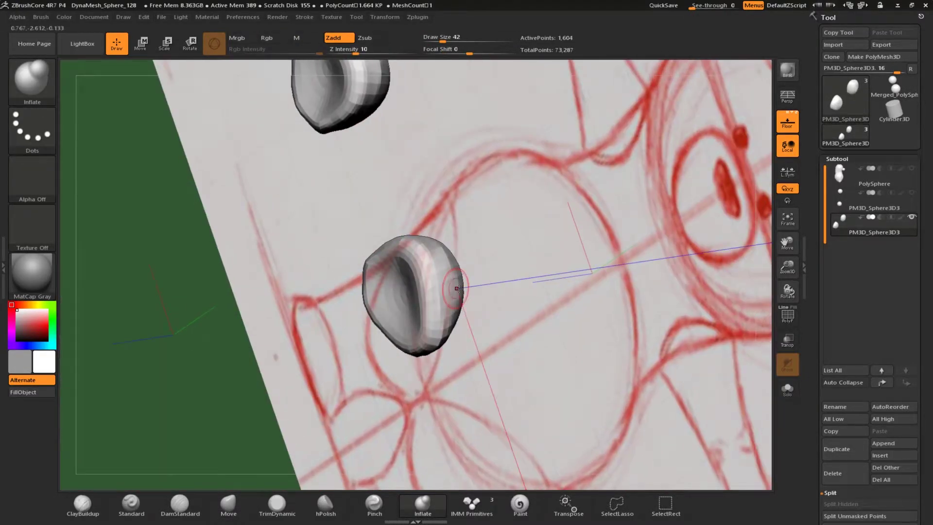
right_click_drag(716, 312, 325, 291)
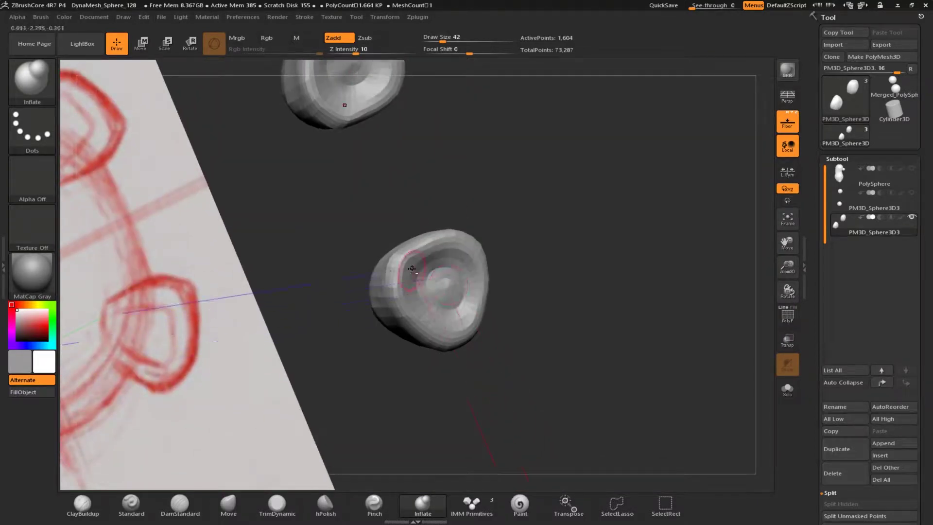
right_click_drag(358, 218, 311, 287)
mouse_move(440, 290)
right_mouse_down()
mouse_move(535, 311)
mouse_move(496, 404)
mouse_move(433, 281)
right_mouse_up()
left_click_drag(433, 280, 469, 290, "shift")
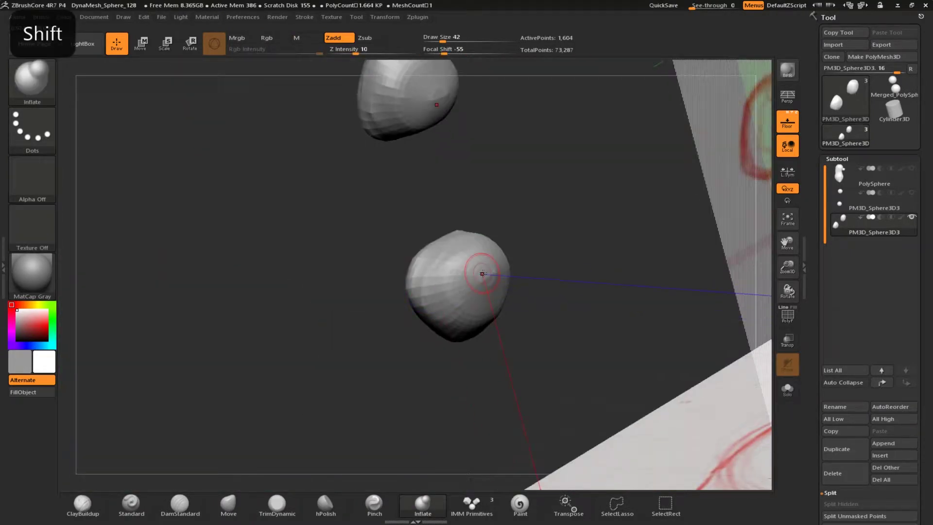
key("ctrl+z")
Repeat the last stroke on the ears and smooth the result from several sides
mouse_move(316, 291)
right_mouse_down()
mouse_move(374, 306)
mouse_move(305, 299)
mouse_move(341, 341)
right_mouse_up()
key("1")
right_click_drag(369, 272, 374, 311)
mouse_move(454, 335)
right_mouse_down("shift")
mouse_move(457, 251)
mouse_move(332, 362)
right_mouse_up("shift")
left_click_drag(481, 243, 502, 235, "shift")
mouse_move(330, 394)
right_mouse_down()
mouse_move(327, 345)
mouse_move(341, 295)
mouse_move(239, 353)
right_mouse_up()
Carve down the backs of the ears with the ClayBuildup brush at draw size 42 and Z intensity 20, smoothing between strokes
right_click_drag(477, 265, 377, 243, "alt")
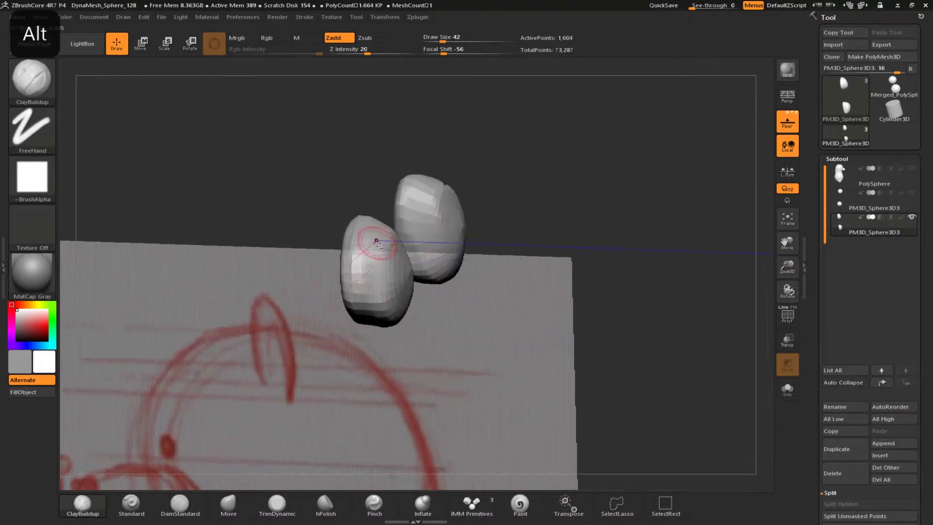
mouse_move(283, 269)
right_mouse_down()
mouse_move(292, 272)
mouse_move(283, 329)
mouse_move(278, 279)
mouse_move(444, 224)
mouse_move(398, 243)
right_mouse_up()
left_click_drag(399, 243, 393, 238, "shift")
mouse_move(427, 278)
right_mouse_down()
mouse_move(452, 297)
mouse_move(481, 287)
mouse_move(383, 261)
right_mouse_up()
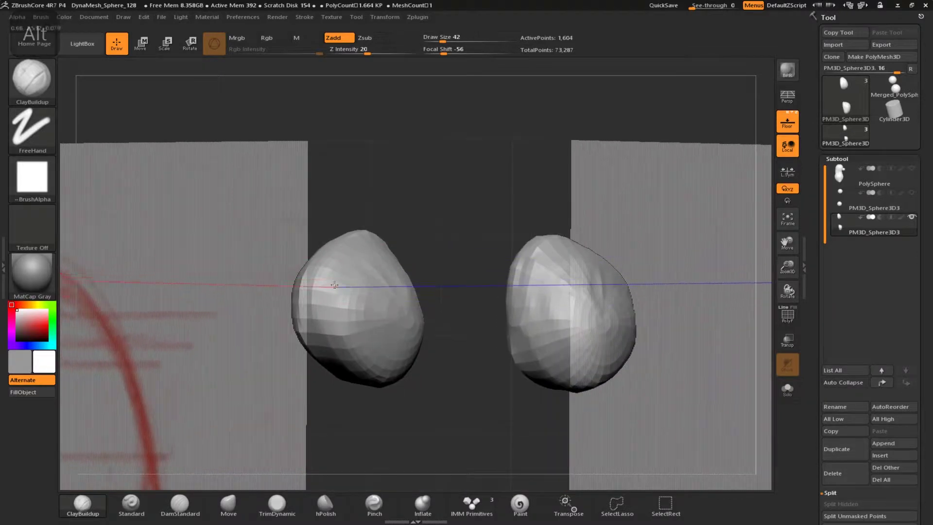
key("shift")
mouse_move(370, 322)
right_mouse_down()
mouse_move(340, 294)
mouse_move(351, 351)
mouse_move(650, 316)
mouse_move(437, 291)
mouse_move(334, 314)
right_mouse_up()
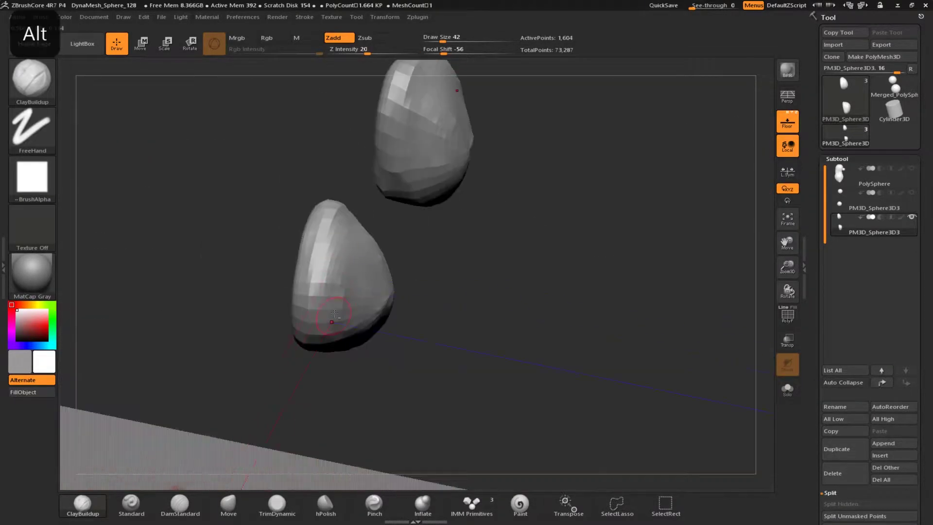
mouse_move(343, 289)
left_mouse_down()
mouse_move(335, 259)
mouse_move(340, 287)
left_mouse_up()
Carve away and smooth more of the ears with the ClayBuildup brush, refining both the backs and the inner hollows
mouse_move(291, 316)
right_mouse_down()
mouse_move(169, 410)
mouse_move(161, 396)
right_mouse_up()
left_click_drag(347, 229, 389, 262, "alt")
left_click_drag(408, 253, 423, 245, "shift")
right_click_drag(475, 319, 340, 291)
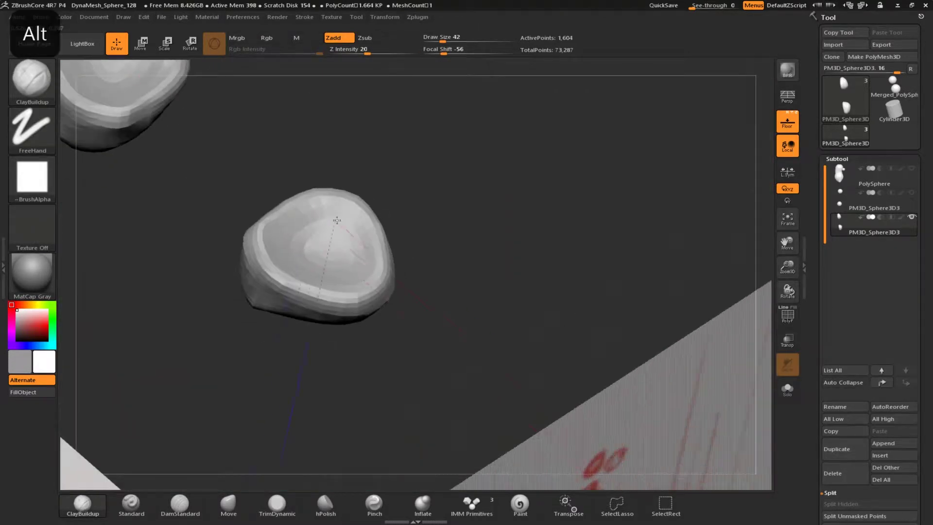
mouse_move(352, 217)
right_mouse_down()
mouse_move(396, 334)
mouse_move(325, 243)
right_mouse_up()
mouse_move(412, 227)
right_mouse_down()
mouse_move(406, 197)
mouse_move(288, 359)
mouse_move(317, 232)
right_mouse_up()
Show the body again and move the ears against the head so they match the front sketch
left_click(911, 169)
right_click_drag(574, 233, 475, 371)
left_click(141, 44)
mouse_move(292, 209)
right_mouse_down("shift")
mouse_move(374, 229)
mouse_move(431, 360)
mouse_move(201, 369)
mouse_move(214, 367)
right_mouse_up("shift")
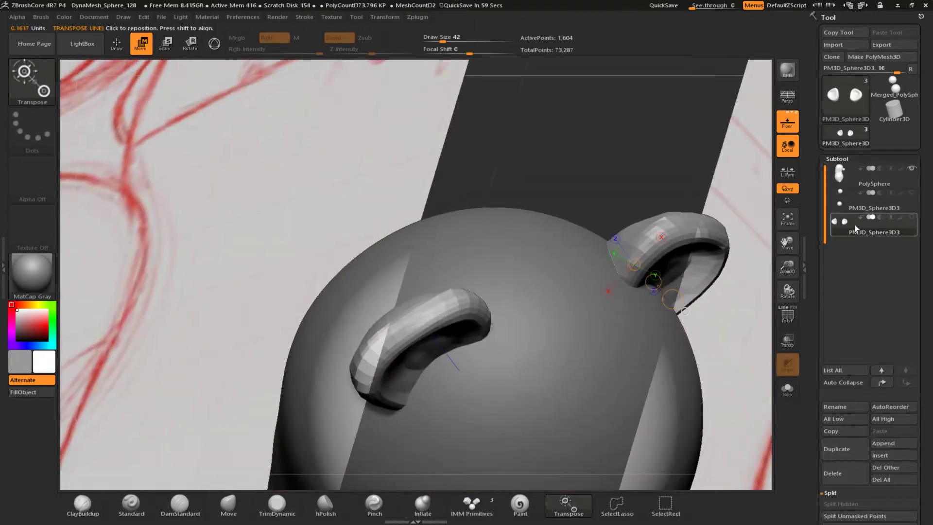
left_click(912, 216)
right_click_drag(209, 181, 224, 181)
left_click_drag(426, 371, 454, 347)
right_click_drag(233, 272, 284, 327)
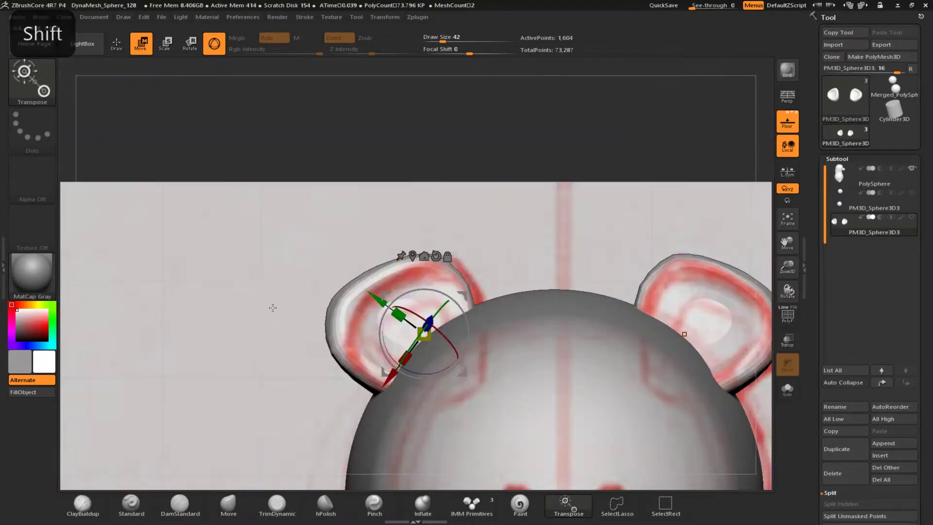
key("f")
left_click(874, 177)
key("f")
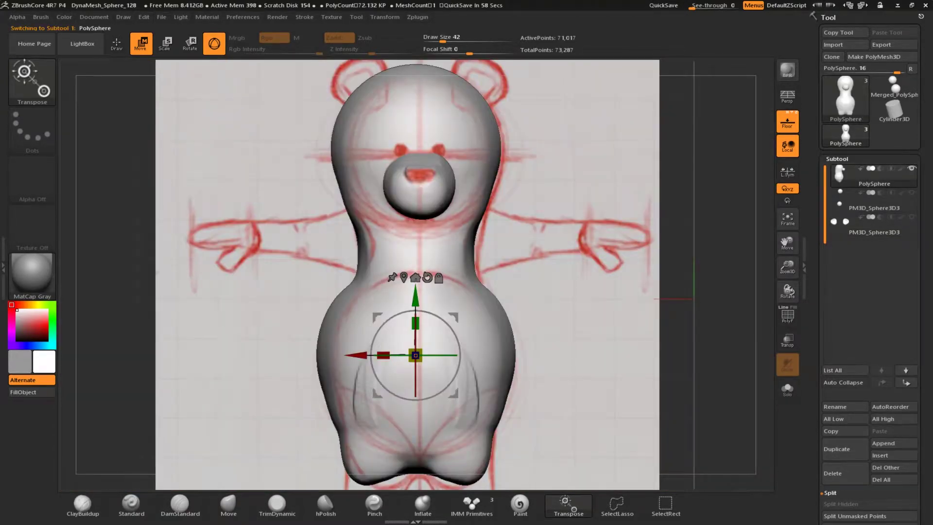
left_click(883, 443)
left_click(648, 448)
left_click_drag(356, 354, 195, 355)
key("ctrl+z")
left_click(845, 258)
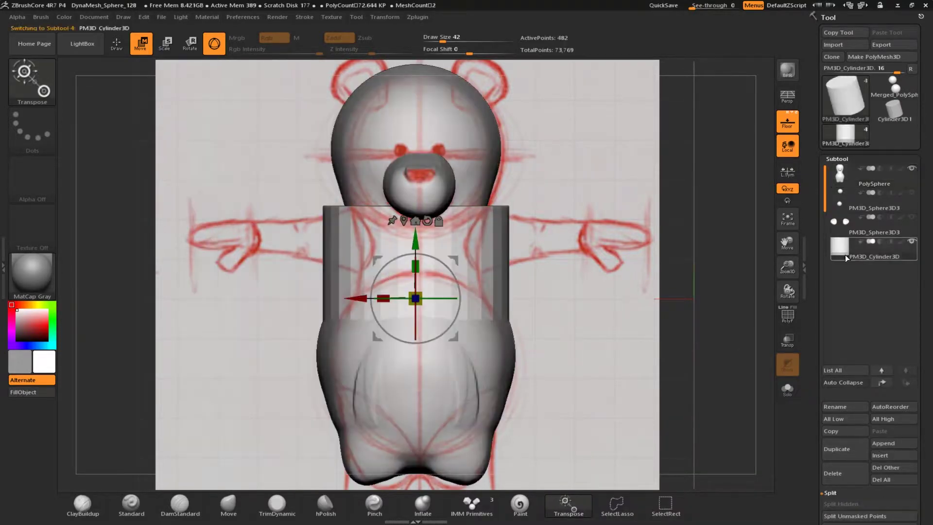
left_click_drag(357, 298, 208, 298)
left_click_drag(291, 258, 303, 189)
key("ctrl+z")
left_click_drag(361, 247, 376, 248)
left_click(834, 505)
left_click(760, 491)
Switch to the Cylinder3D primitive, turn it horizontal and move it over one arm of the front sketch
left_click(890, 109)
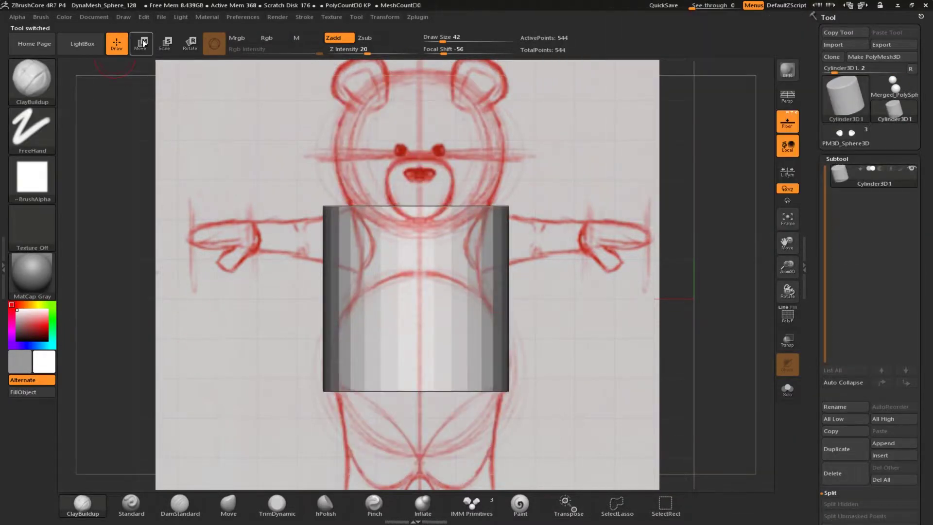
left_click(143, 43)
left_click_drag(356, 298, 217, 298)
left_click_drag(296, 261, 315, 318)
left_click_drag(276, 243, 316, 198)
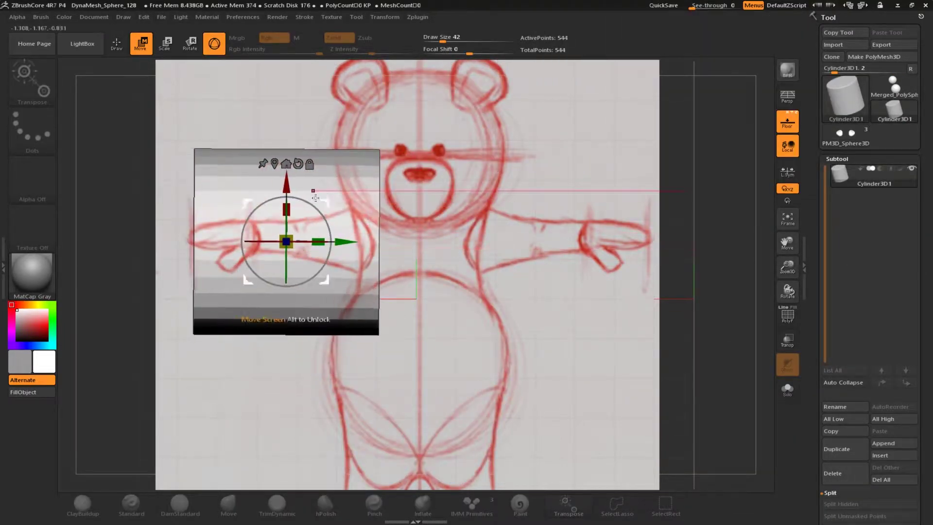
Initialize the cylinder with HDivide 80, VDivide 37 and TaperTop 26
left_click_drag(816, 336, 817, 160)
left_click(836, 244)
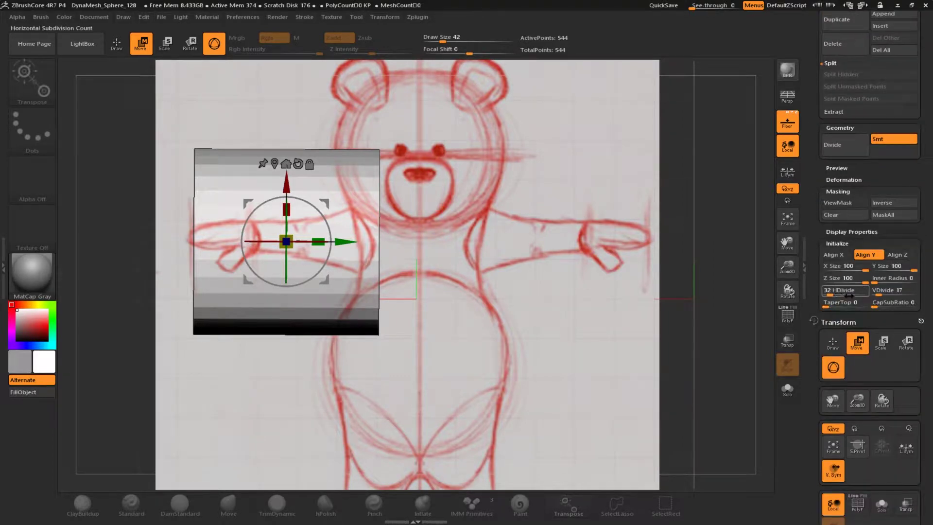
left_click_drag(830, 295, 838, 296)
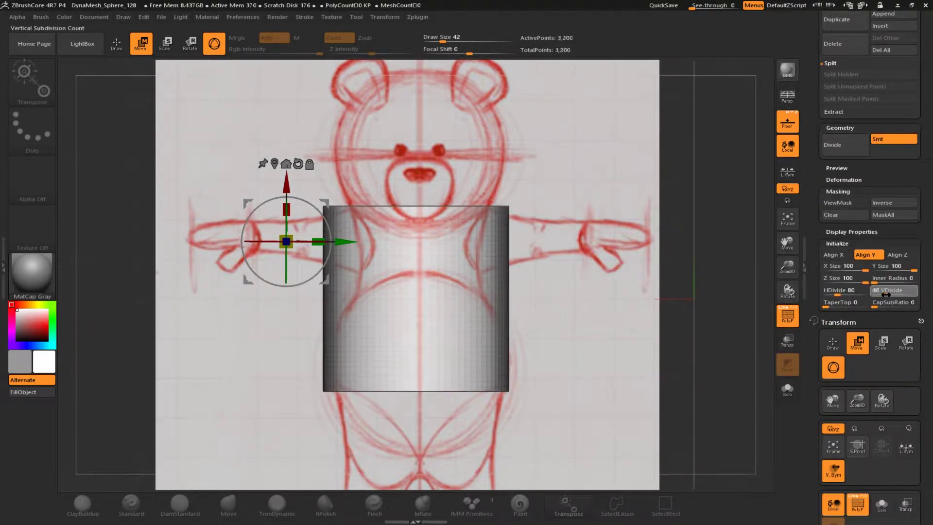
left_click_drag(825, 307, 840, 308)
Fit the tapered cylinder over the sketched arm from shoulder to wrist and convert it to a PolyMesh3D
left_click_drag(281, 269, 334, 242)
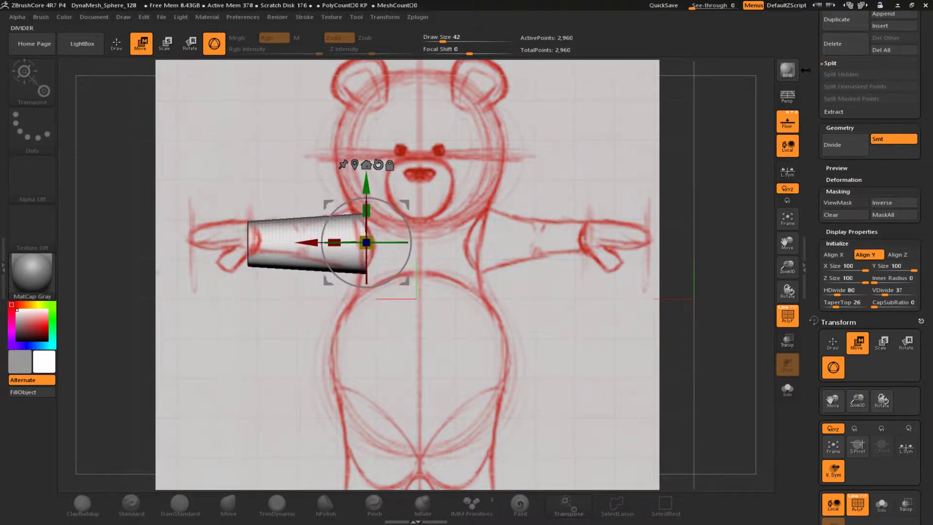
scroll(858, 68, "up", 10)
left_click(874, 57)
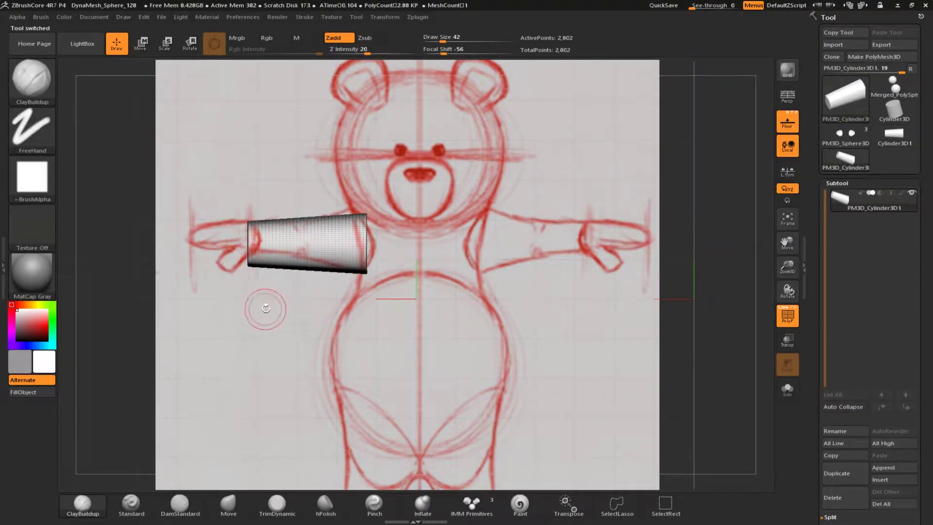
Push the shoulder end of the arm cylinder outward with the Move brush to match the sketched shoulder curve
left_click(214, 504)
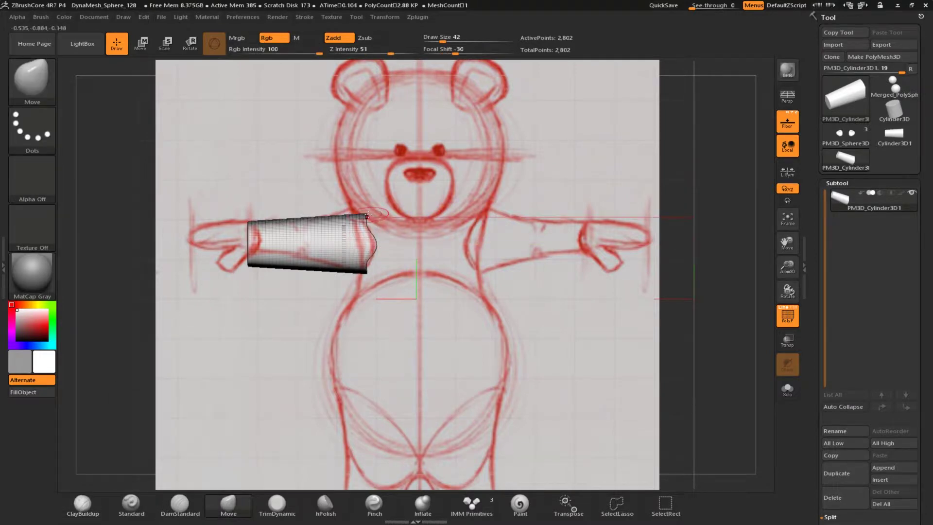
right_click_drag(324, 218, 385, 267, "ctrl")
key("ctrl+z")
right_click_drag(429, 296, 530, 291, "alt")
left_click_drag(536, 289, 562, 288)
right_click_drag(459, 409, 536, 219)
key("super")
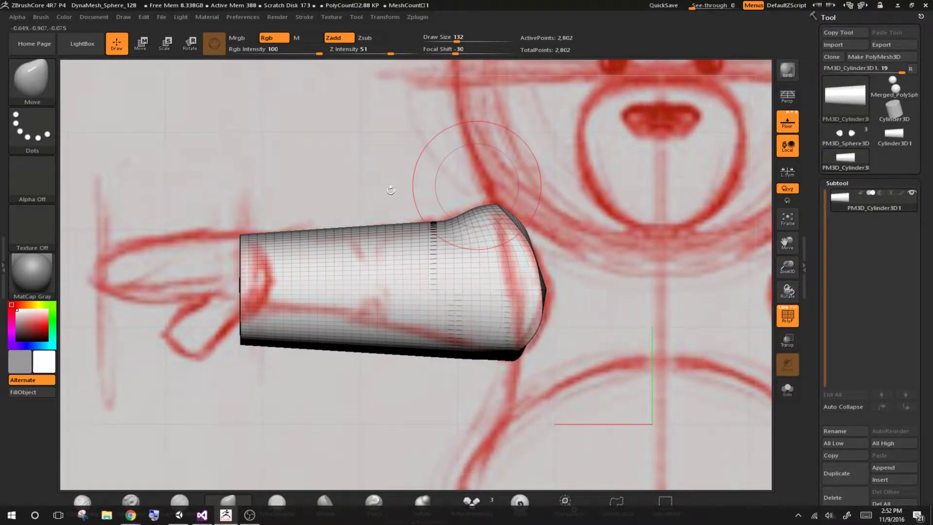
Shape the arm's upper and lower contours with the Move brush to follow the front sketch from shoulder to wrist
mouse_move(374, 218)
right_mouse_down()
mouse_move(340, 389)
mouse_move(374, 253)
right_mouse_up()
mouse_move(434, 218)
left_mouse_down()
mouse_move(460, 216)
mouse_move(364, 236)
left_mouse_up()
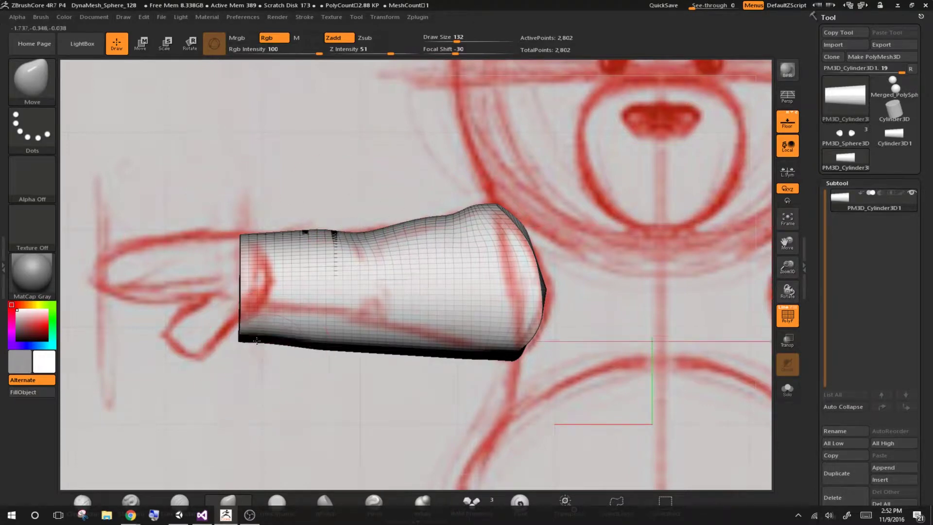
left_click_drag(259, 299, 350, 311)
left_click_drag(295, 324, 382, 315)
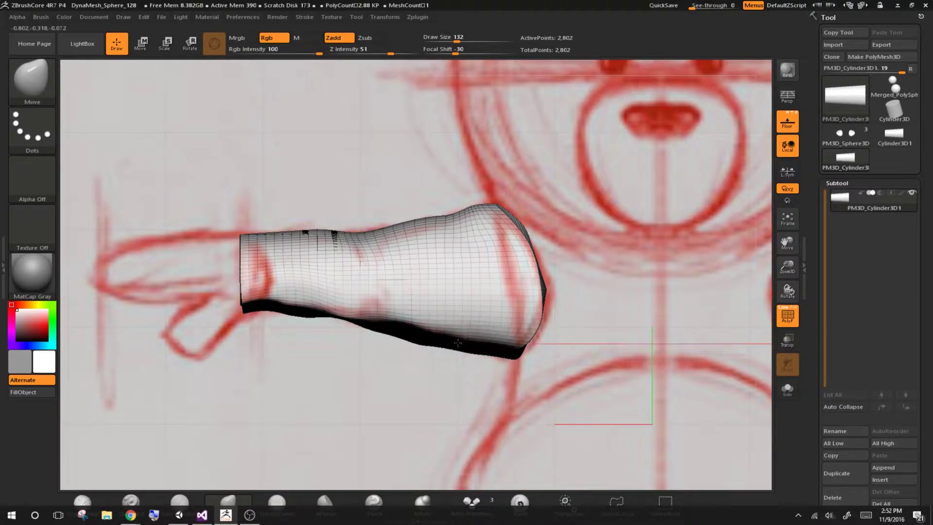
mouse_move(458, 343)
left_mouse_down()
mouse_move(396, 354)
mouse_move(267, 341)
mouse_move(415, 304)
mouse_move(495, 305)
left_mouse_up()
Reshape both side contours of the arm, seen from below, tapering it toward the wrist with the Move brush
mouse_move(491, 351)
left_mouse_down()
mouse_move(288, 368)
mouse_move(421, 173)
left_mouse_up()
mouse_move(523, 213)
left_mouse_down()
mouse_move(519, 221)
mouse_move(511, 214)
left_mouse_up()
key("ctrl+z")
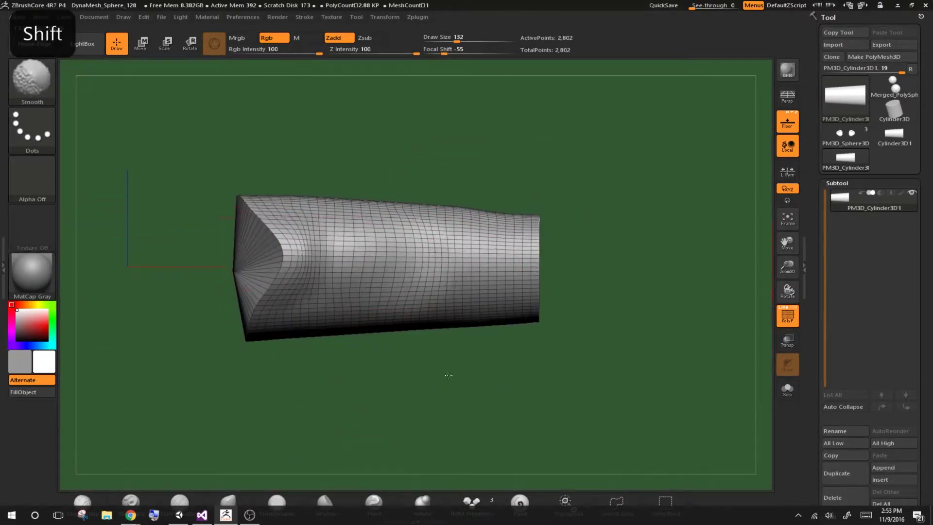
left_click_drag(449, 382, 454, 202, "shift")
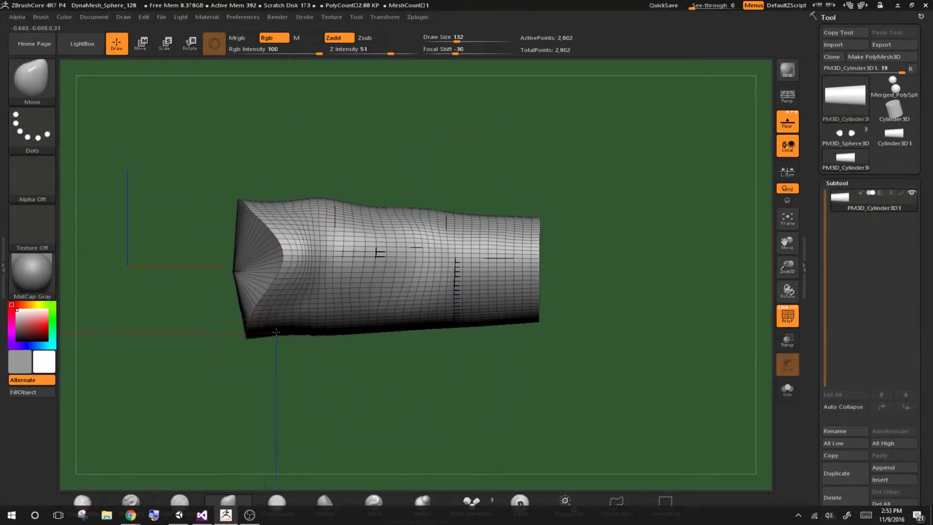
left_click_drag(407, 331, 410, 322)
left_click_drag(468, 327, 468, 318)
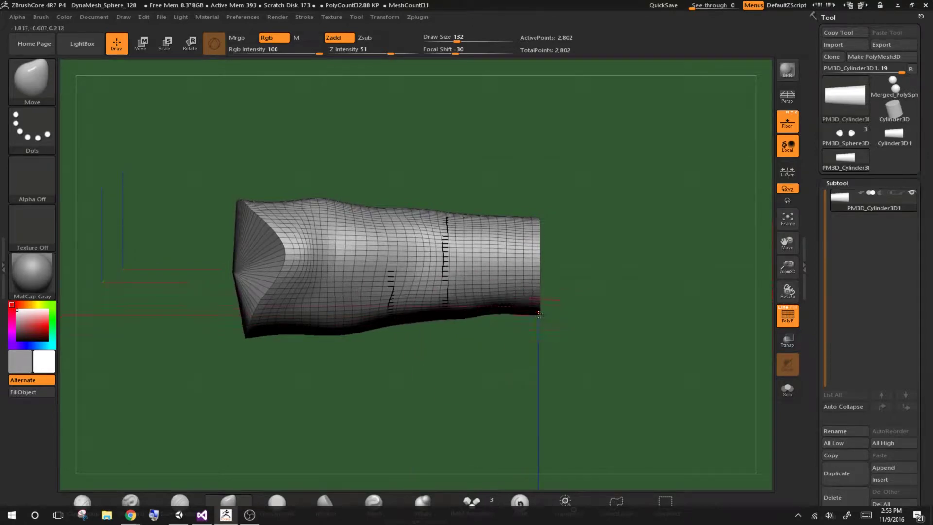
left_click_drag(132, 346, 446, 238)
left_click_drag(341, 292, 331, 287)
left_click_drag(447, 243, 454, 286)
key("ctrl+z")
key("ctrl+z")
Set the draw size to 30, smooth the bumps around the arm and hide the wireframe display
left_click_drag(457, 39, 440, 39)
mouse_move(459, 245)
left_mouse_down("shift")
mouse_move(447, 262)
mouse_move(438, 258)
left_mouse_up("shift")
left_click_drag(330, 316, 243, 272)
mouse_move(588, 274)
left_mouse_down("shift")
mouse_move(454, 261)
mouse_move(559, 284)
left_mouse_up("shift")
left_click_drag(272, 258, 340, 272)
left_click_drag(515, 209, 550, 214, "shift")
left_click_drag(311, 243, 408, 288)
key("shift+f")
left_click_drag(146, 483, 156, 480)
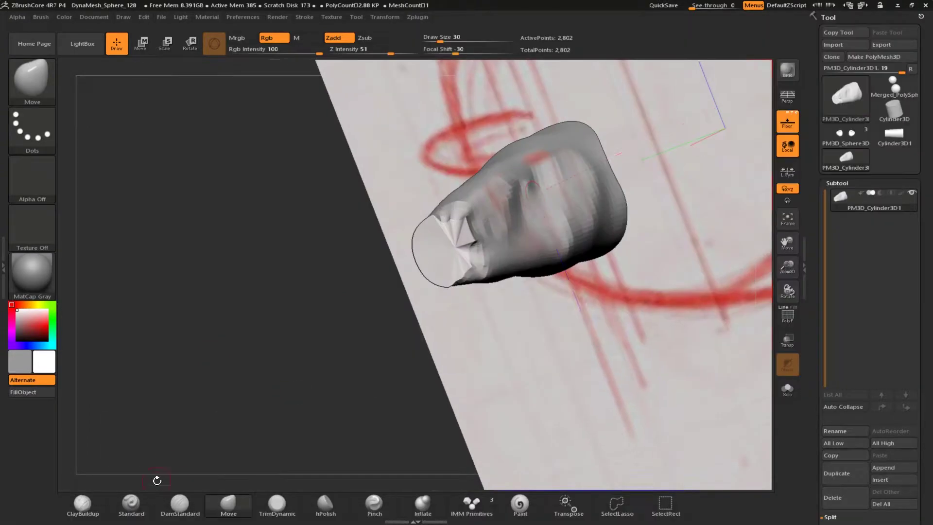
Build up and smooth the forearm with ClayBuildup, activating symmetry across the Z axis
left_click(83, 505)
mouse_move(527, 180)
left_mouse_down()
mouse_move(483, 223)
mouse_move(446, 219)
mouse_move(563, 171)
left_mouse_up()
left_click_drag(272, 381, 369, 311)
mouse_move(816, 443)
left_mouse_down()
mouse_move(792, 261)
mouse_move(809, 429)
left_mouse_up()
left_click_drag(525, 195, 591, 146, "shift")
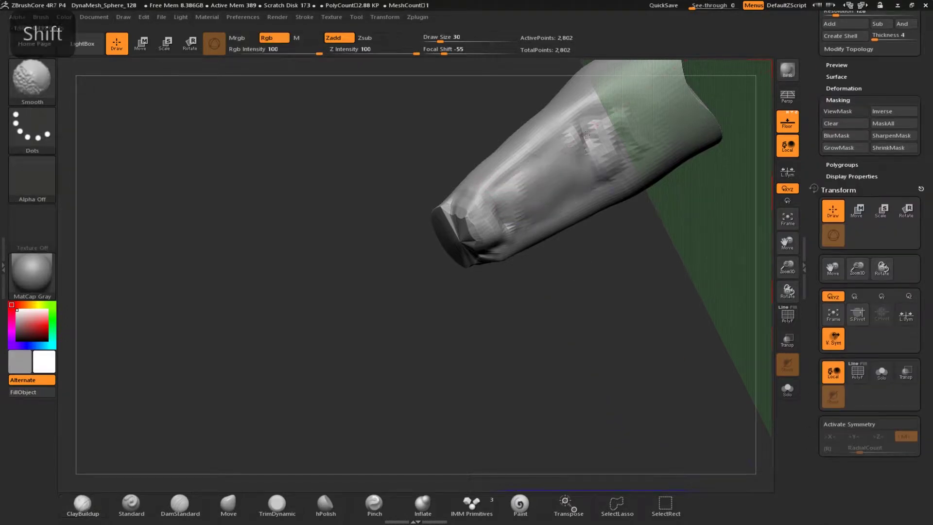
key("x")
key("alt")
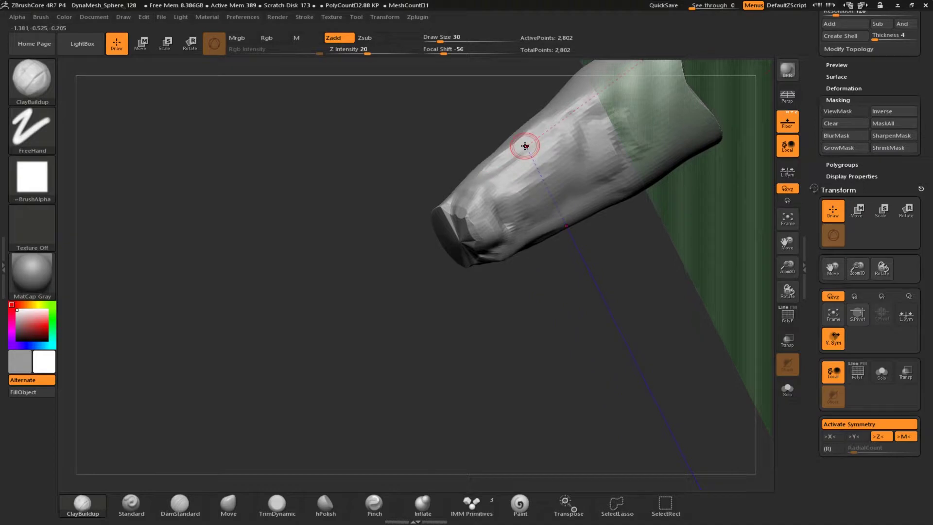
left_click_drag(525, 146, 486, 219, "shift")
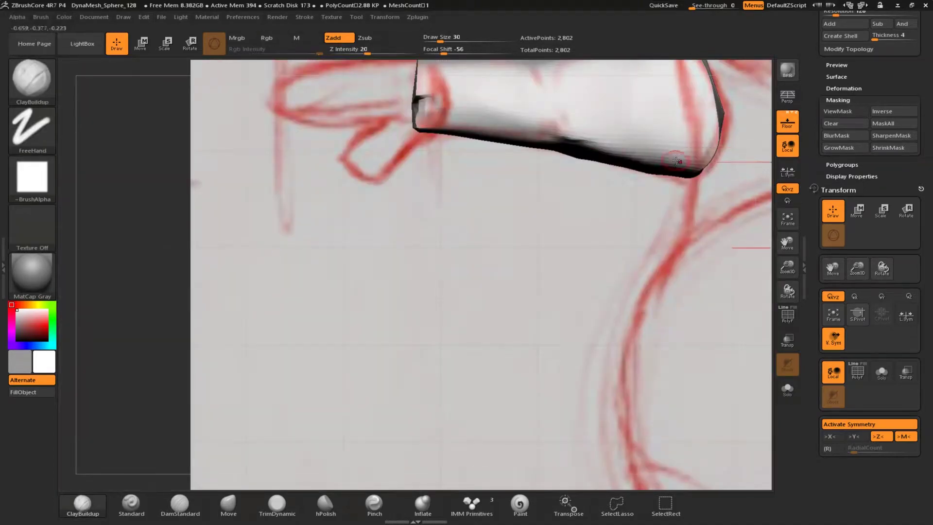
Carve down and smooth the arm's underside and the wrist edge with ClayBuildup
left_click_drag(585, 135, 510, 130, "alt")
left_click_drag(590, 157, 567, 154, "alt")
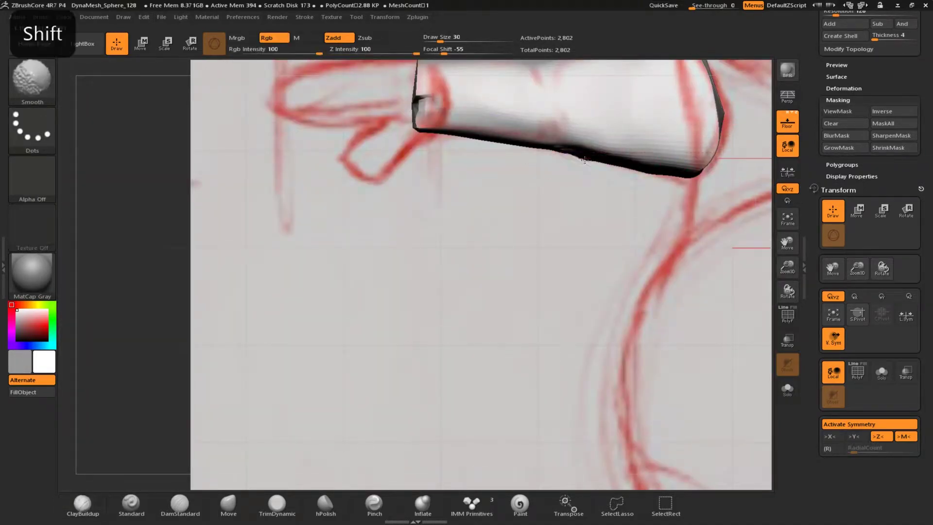
left_click_drag(466, 218, 281, 216)
right_click_drag(281, 216, 482, 138)
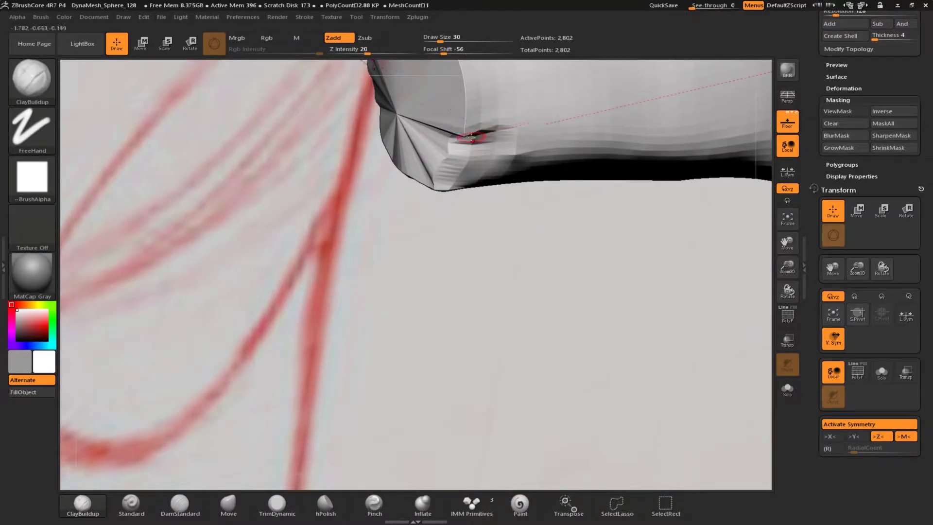
left_click_drag(468, 135, 470, 87, "shift")
Remesh the arm with DynaMesh and smooth its wrist end into a rounded shape
left_click_drag(812, 132, 764, 370)
left_click(844, 230)
right_click_drag(402, 271, 375, 271)
right_click_drag(345, 213, 389, 199)
left_click_drag(494, 87, 508, 185, "shift")
mouse_move(508, 185)
right_mouse_down()
mouse_move(362, 312)
mouse_move(505, 198)
right_mouse_up()
mouse_move(533, 174)
left_mouse_down("shift")
mouse_move(486, 187)
mouse_move(525, 99)
left_mouse_up("shift")
right_click_drag(397, 279, 425, 273, "shift")
left_click_drag(425, 272, 437, 340, "shift")
right_click_drag(574, 389, 391, 386)
right_click_drag(391, 386, 165, 419, "alt")
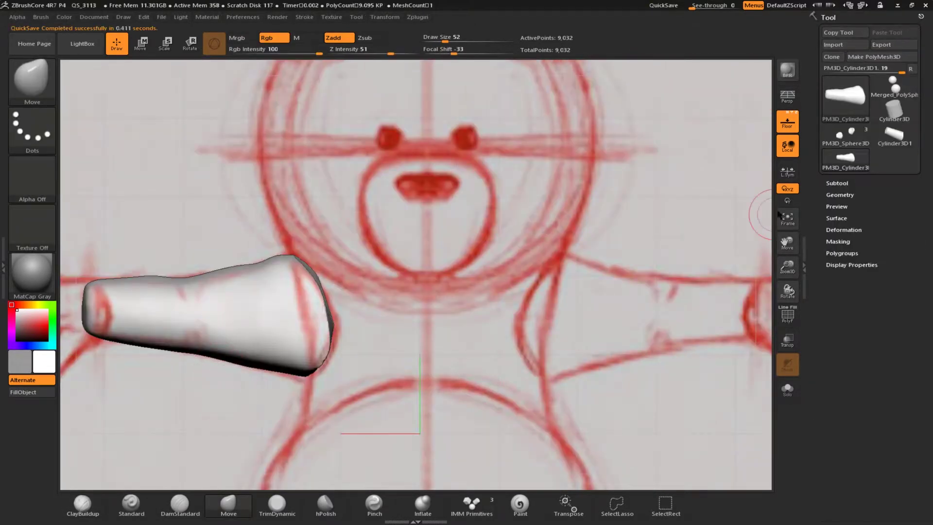
Turn off symmetry and pull the back of the shoulder out with the Move brush to match the side sketch
mouse_move(239, 396)
right_mouse_down()
mouse_move(266, 447)
mouse_move(206, 396)
mouse_move(202, 413)
mouse_move(210, 387)
mouse_move(265, 333)
mouse_move(286, 331)
mouse_move(321, 360)
mouse_move(309, 413)
right_mouse_up()
left_click_drag(420, 279, 335, 251)
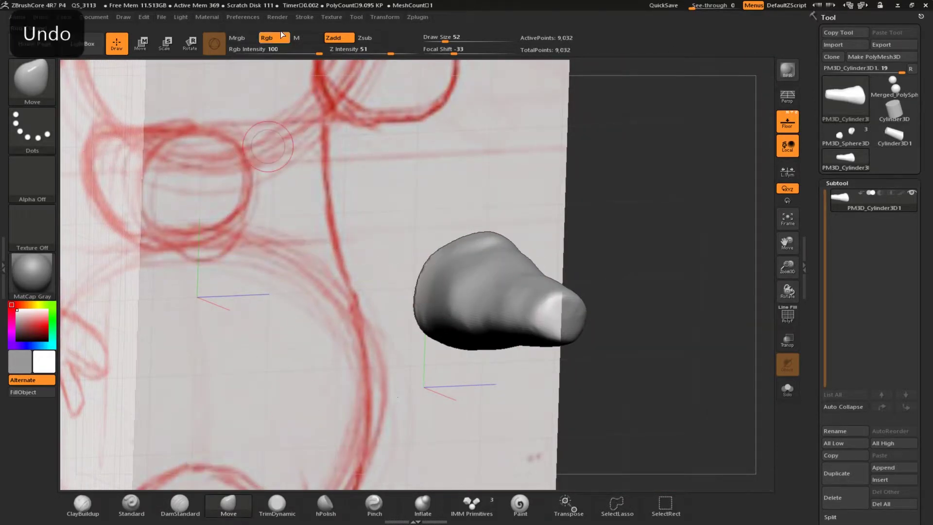
left_click(367, 21)
mouse_move(384, 17)
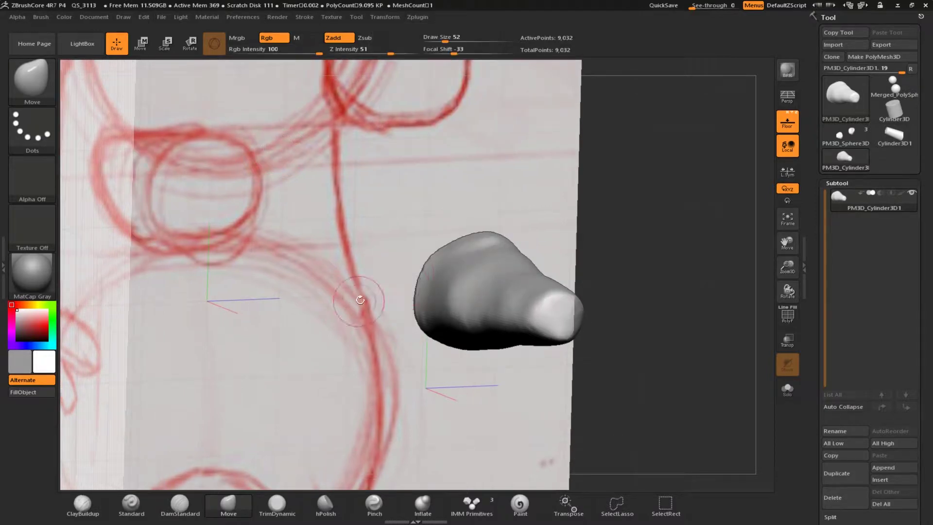
right_click_drag(412, 311, 391, 266, "shift")
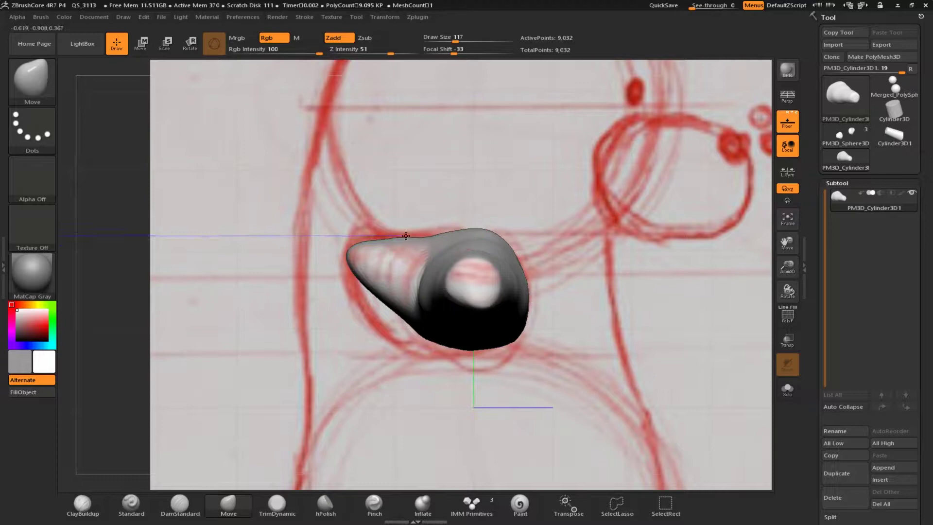
Smooth the stretched shoulder and update the arm's DynaMesh to even out the geometry
mouse_move(440, 351)
right_mouse_down()
mouse_move(416, 364)
mouse_move(313, 355)
mouse_move(479, 240)
mouse_move(475, 292)
mouse_move(436, 267)
mouse_move(447, 280)
mouse_move(372, 337)
mouse_move(416, 288)
mouse_move(458, 291)
right_mouse_up()
left_click_drag(486, 330, 535, 340, "ctrl")
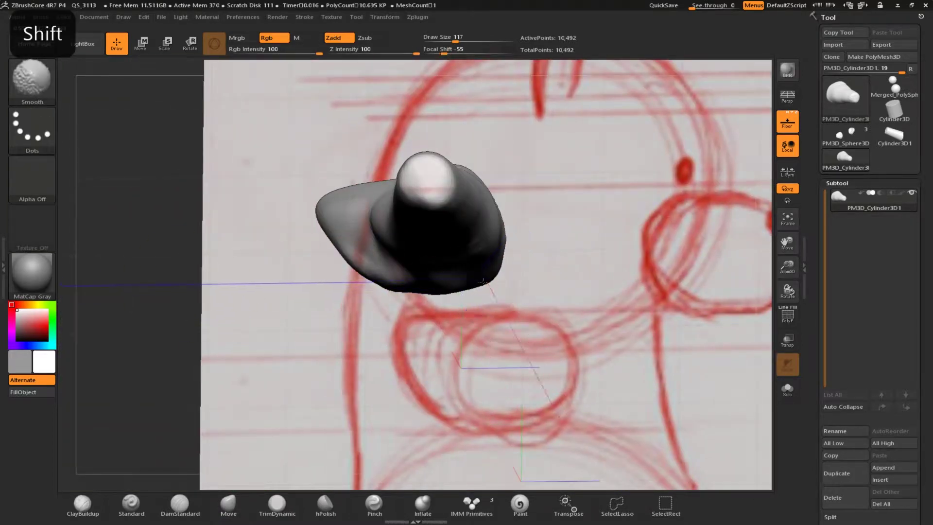
right_click_drag(535, 335, 577, 322, "shift")
left_click_drag(428, 331, 457, 342, "ctrl")
right_click_drag(457, 343, 384, 344)
left_click_drag(251, 323, 270, 324, "ctrl")
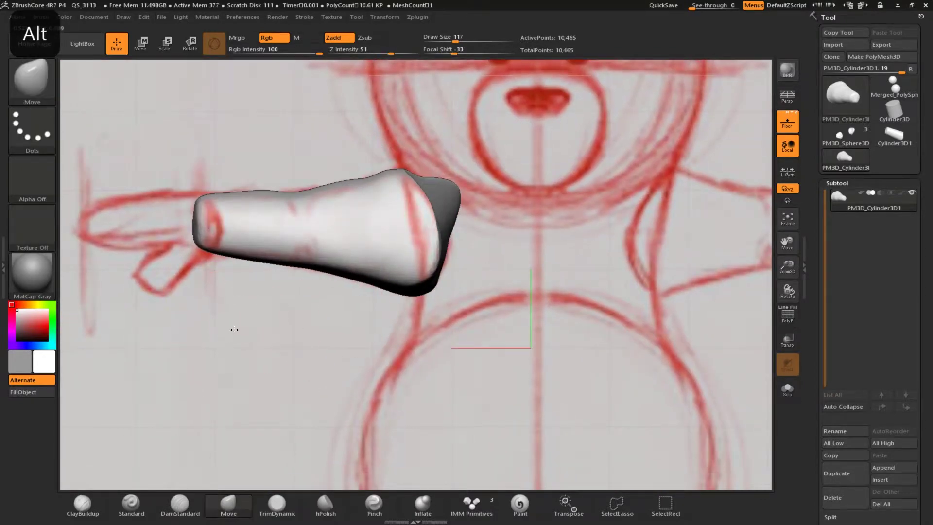
Insert a Sphere3D as a new subtool and make it the active one
right_click_drag(234, 325, 527, 357, "alt")
left_click(877, 480)
left_click(541, 448)
left_click(731, 265, "alt")
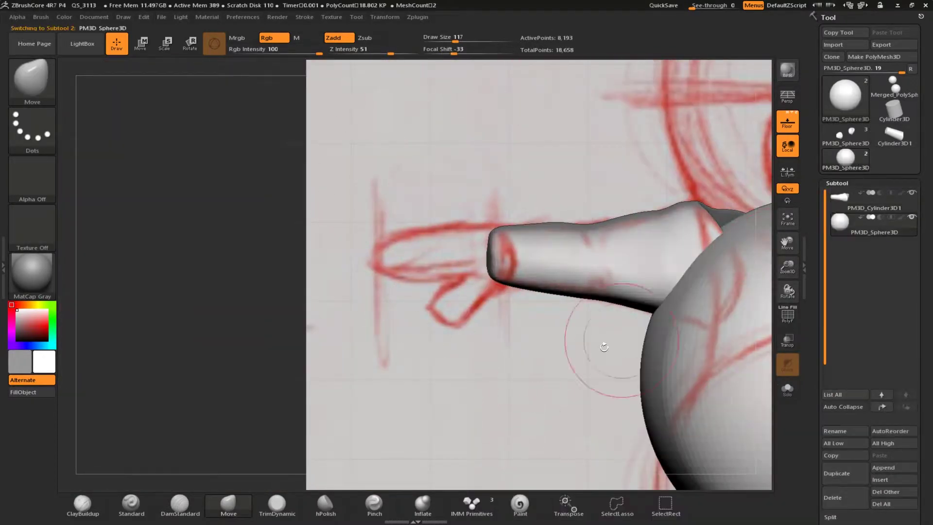
Move the sphere to the end of the arm and scale it into a flattened oval over the sketched hand
key("w")
left_click_drag(760, 380, 346, 379)
left_click_drag(411, 319, 411, 189)
left_click_drag(352, 251, 389, 250)
left_click_drag(448, 219, 448, 242)
left_click_drag(416, 250, 422, 250)
mouse_move(219, 262)
right_mouse_down()
mouse_move(335, 343)
mouse_move(323, 297)
mouse_move(335, 257)
mouse_move(305, 242)
right_mouse_up()
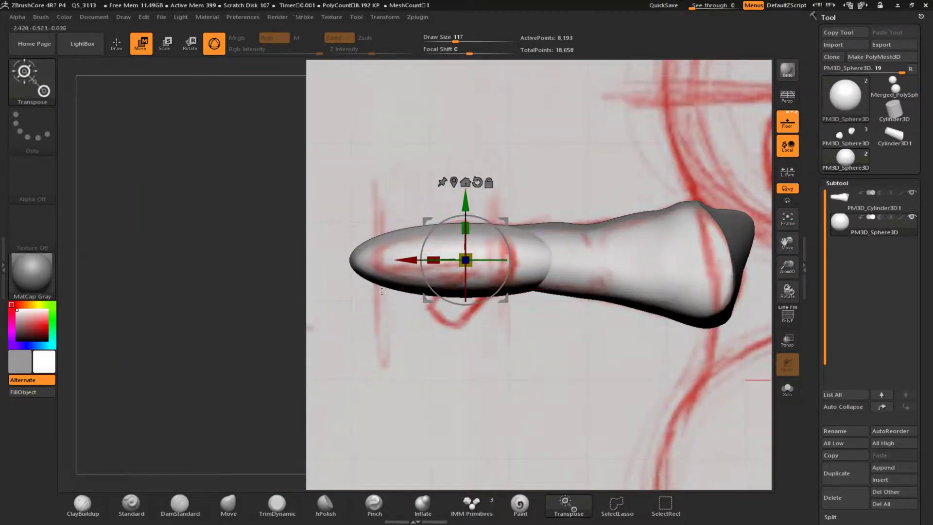
Reshape the oval hand with the Move brush so its outline follows the sketched paw
mouse_move(380, 317)
right_mouse_down()
mouse_move(391, 340)
mouse_move(377, 356)
mouse_move(389, 324)
right_mouse_up()
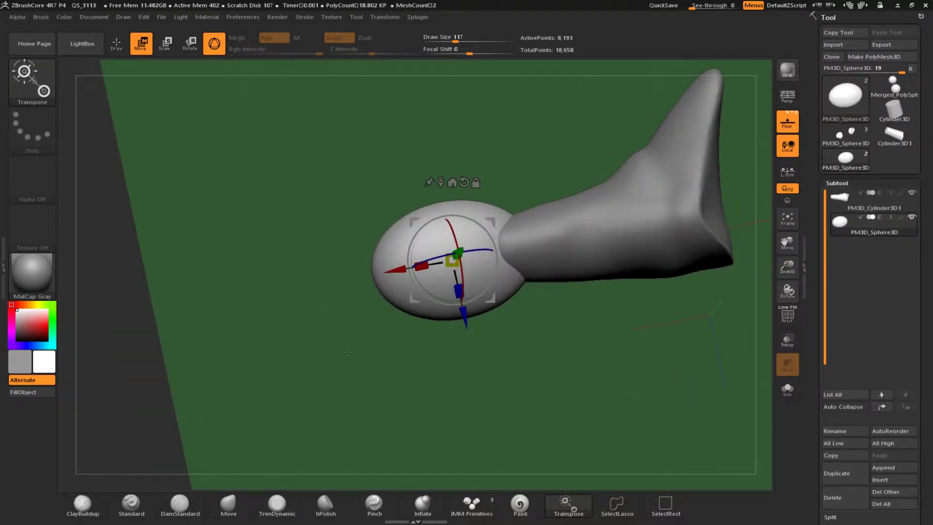
left_click(117, 43)
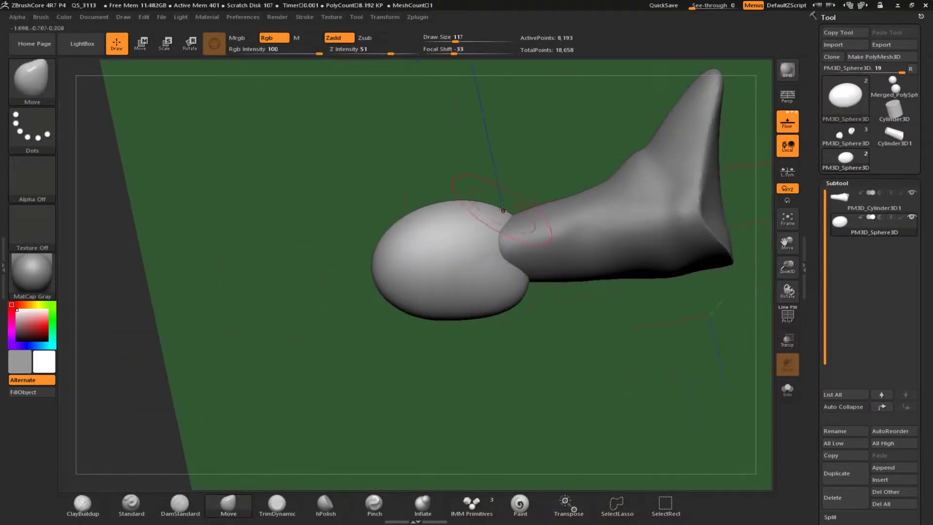
mouse_move(413, 218)
right_mouse_down()
mouse_move(448, 195)
mouse_move(241, 302)
mouse_move(277, 337)
mouse_move(243, 350)
right_mouse_up()
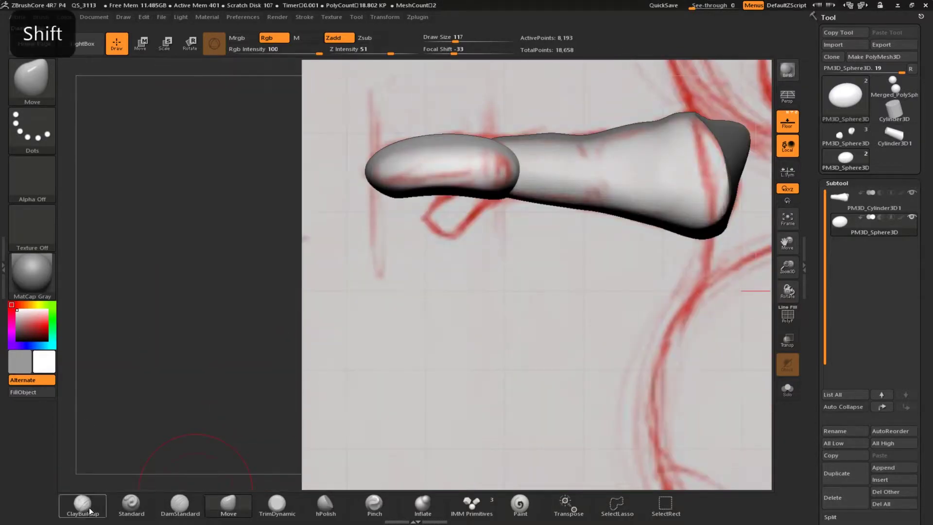
Carve a palm hollow into the underside of the hand with ClayBuildup and smooth it
left_click(83, 504)
mouse_move(493, 187)
right_mouse_down()
mouse_move(483, 180)
mouse_move(498, 189)
mouse_move(428, 219)
mouse_move(326, 227)
mouse_move(459, 185)
mouse_move(490, 206)
right_mouse_up()
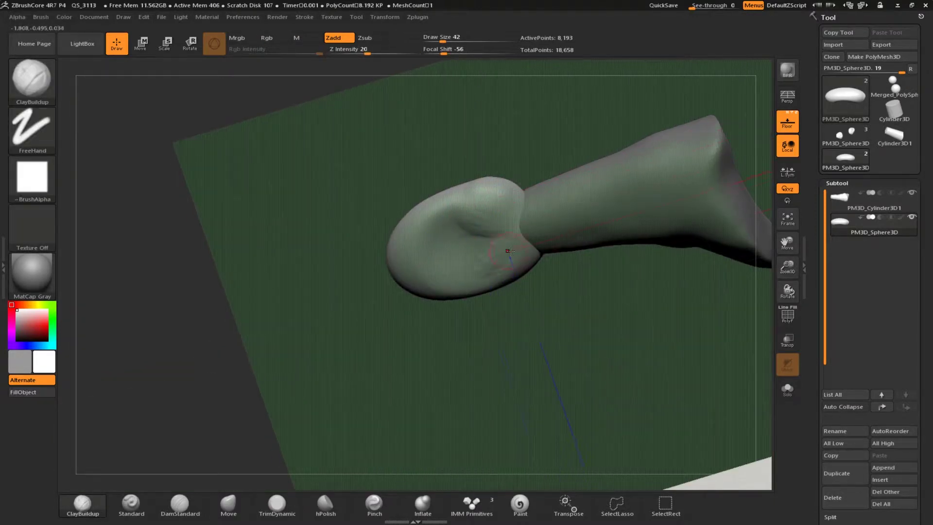
left_click_drag(500, 266, 468, 273, "shift")
mouse_move(470, 232)
left_mouse_down("alt")
mouse_move(464, 246)
mouse_move(458, 233)
mouse_move(474, 246)
left_mouse_up("alt")
mouse_move(467, 247)
right_mouse_down()
mouse_move(358, 212)
mouse_move(460, 250)
right_mouse_up()
mouse_move(461, 247)
left_mouse_down("alt")
mouse_move(464, 224)
mouse_move(429, 269)
mouse_move(437, 236)
left_mouse_up("alt")
right_click_drag(437, 235, 257, 264, "shift")
left_click_drag(257, 265, 346, 389, "shift")
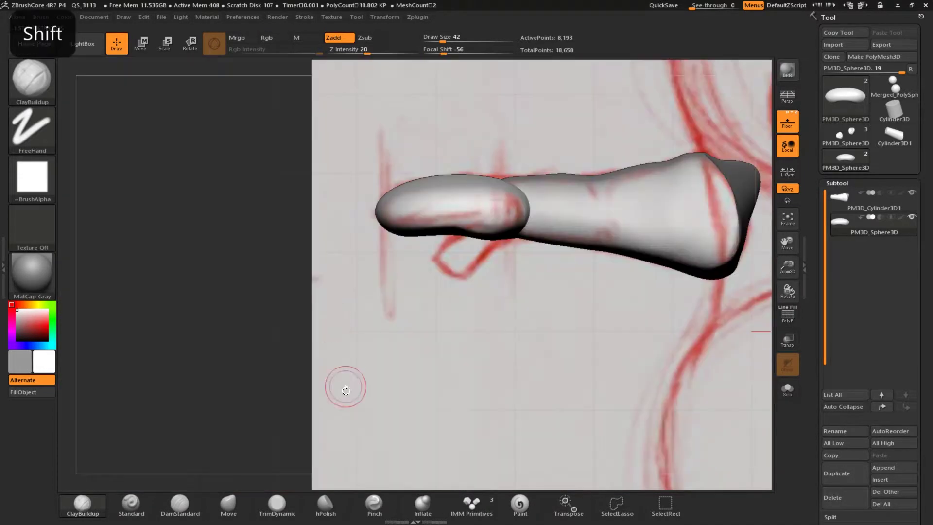
Insert a Cylinder3D as a new subtool and select it for moving and scaling
left_click(880, 481)
left_click(638, 438)
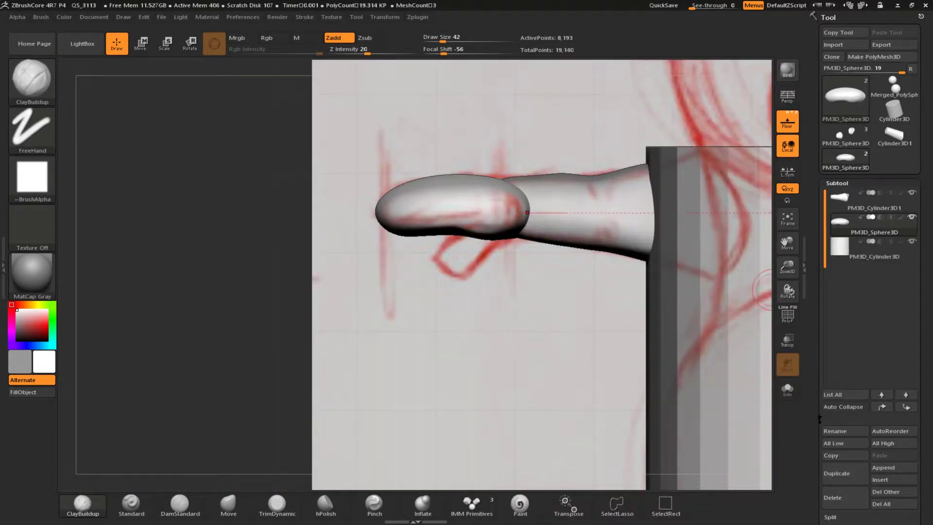
left_click_drag(812, 481, 811, 314)
left_click(841, 233)
left_click(845, 294)
left_click(837, 221)
left_click(832, 294)
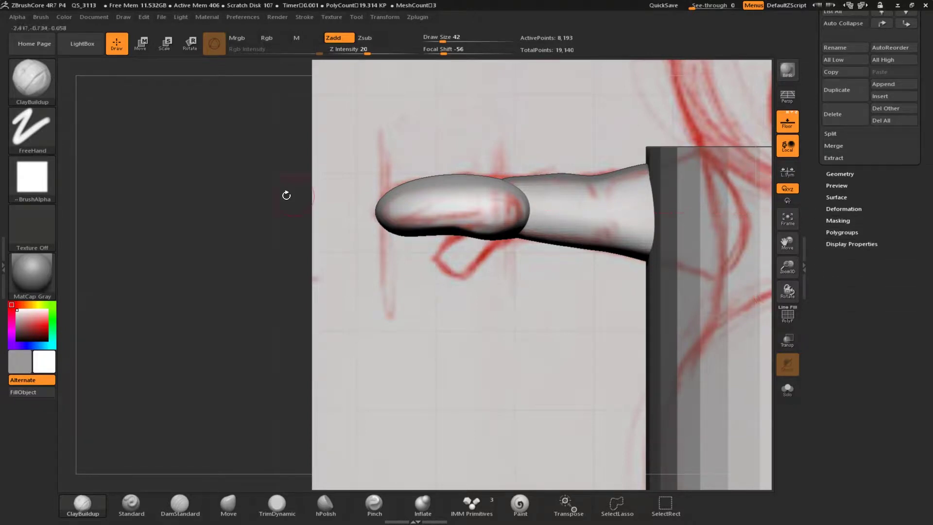
key("w")
left_click_drag(811, 111, 806, 267)
left_click(848, 249)
scroll(805, 266, "down", 1)
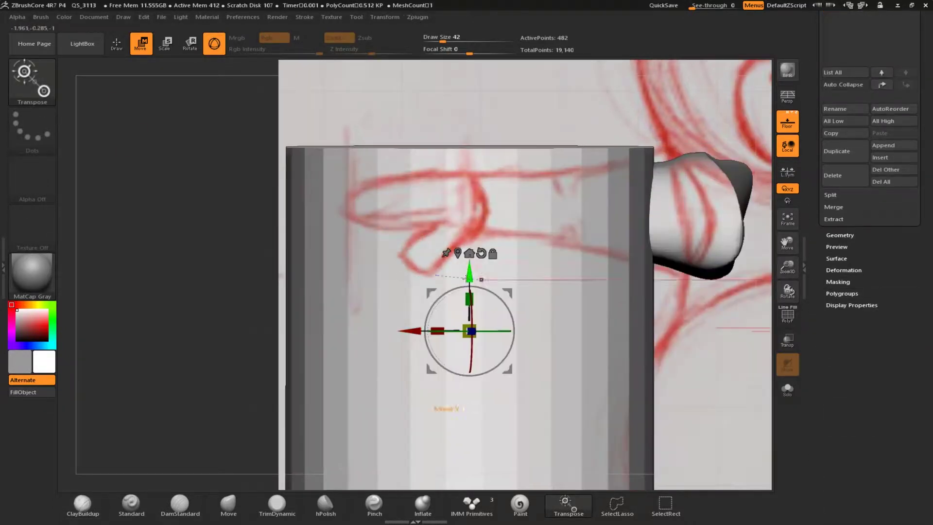
Move the cylinder to the hand, scale it down to thumb size and tilt it along the sketched thumb
left_click_drag(466, 278, 466, 162)
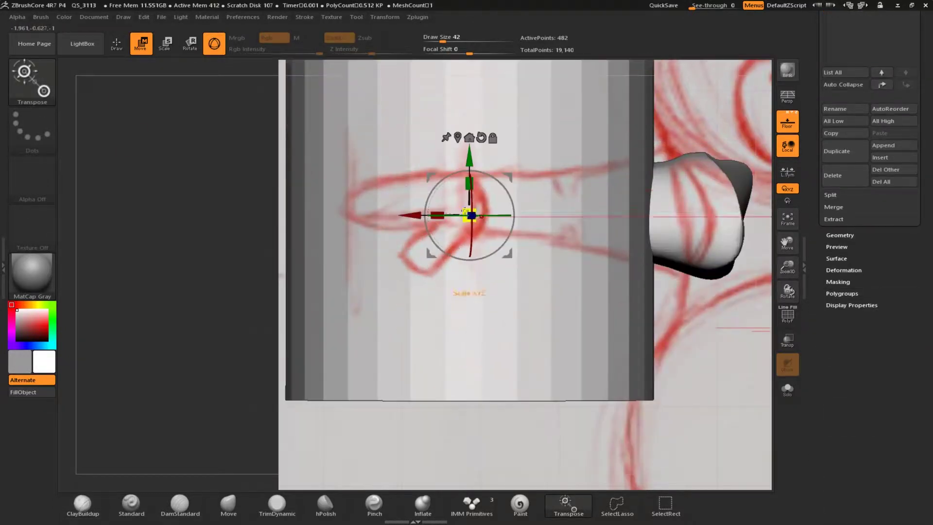
left_click_drag(467, 213, 573, 279)
left_click_drag(437, 260, 455, 255, "shift")
key("ctrl+z")
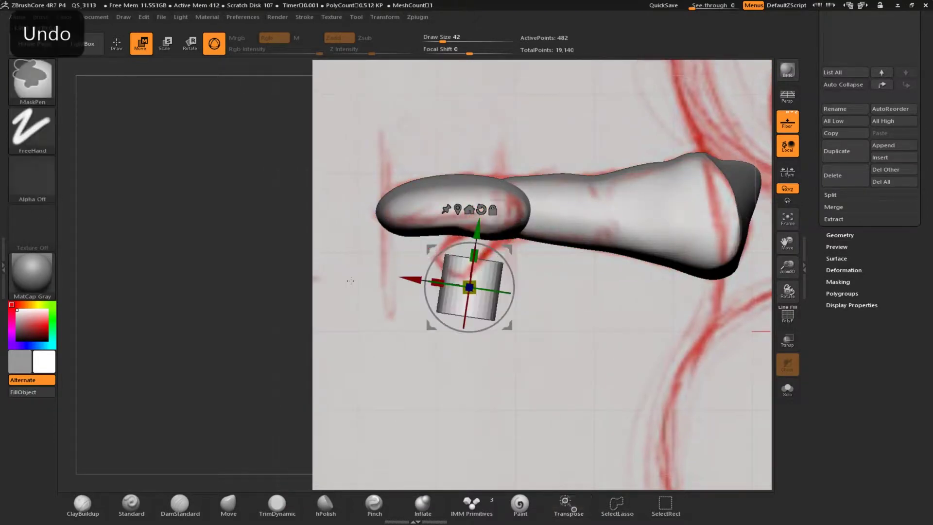
left_click_drag(431, 250, 422, 218)
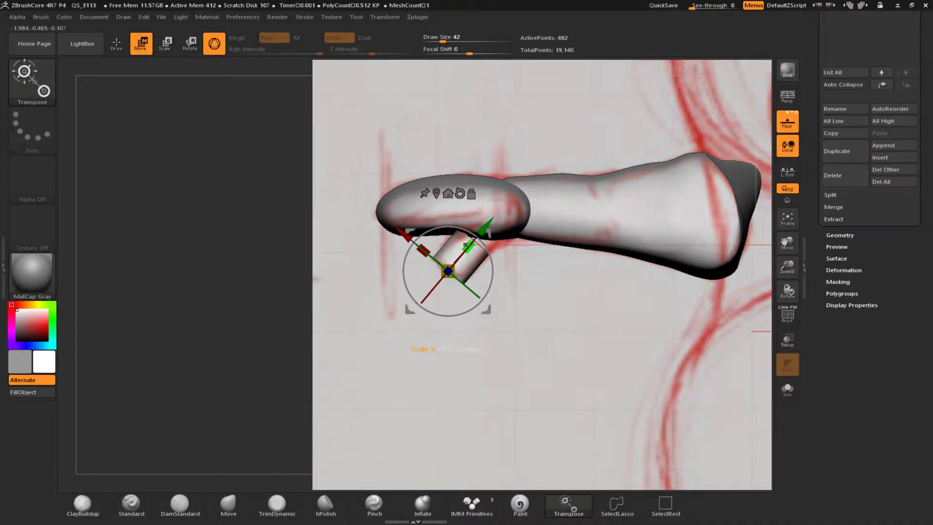
Adjust the thumb cylinder's length, angle and depth so it joins the underside of the hand
left_click_drag(234, 263, 347, 292)
left_click_drag(504, 283, 572, 299)
left_click_drag(273, 287, 301, 279, "shift")
left_click_drag(428, 316, 437, 340)
left_click_drag(540, 340, 536, 333)
mouse_move(427, 340)
left_mouse_down("shift")
mouse_move(508, 328)
mouse_move(495, 315)
left_mouse_up("shift")
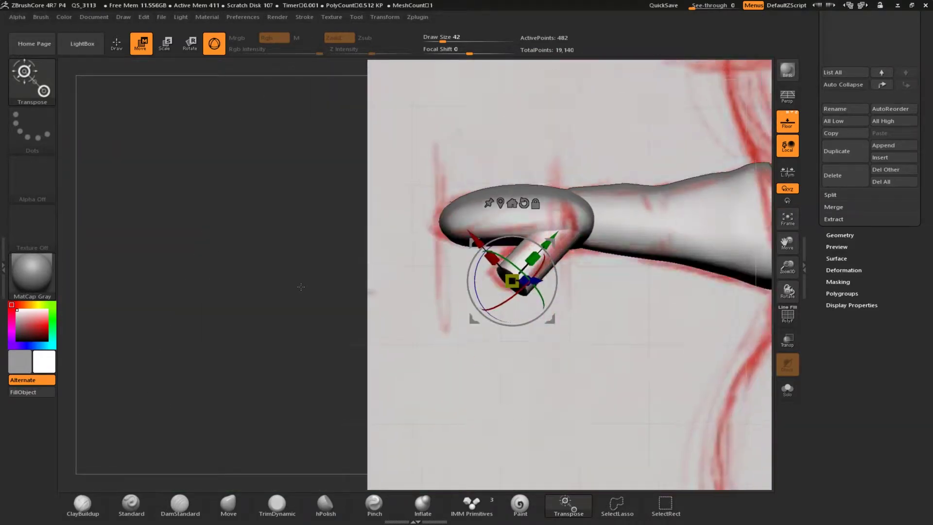
left_click_drag(301, 288, 543, 296)
left_click_drag(814, 117, 814, 439)
left_click(894, 159)
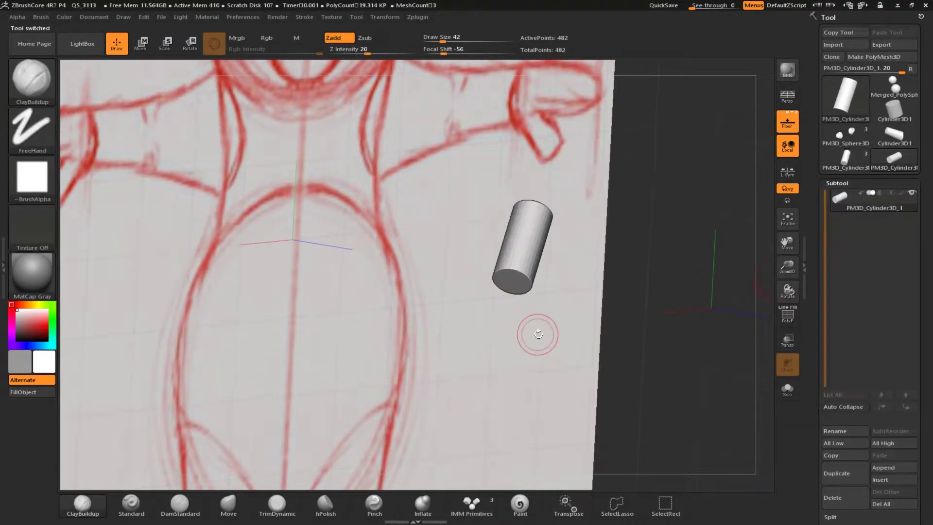
left_click(845, 98)
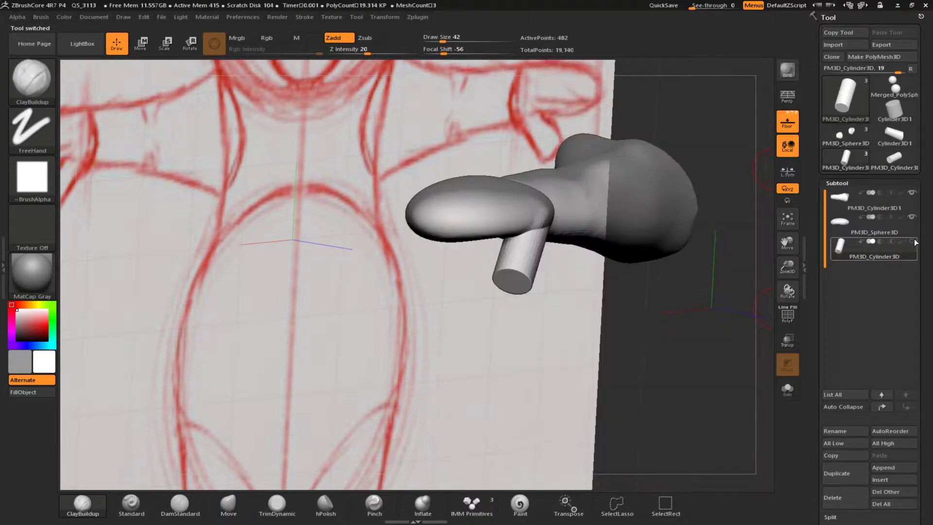
Convert the thumb cylinder to DynaMesh at resolution 128 and smooth its flat end into a rounded tip
left_click_drag(814, 486, 815, 287)
left_click(838, 358)
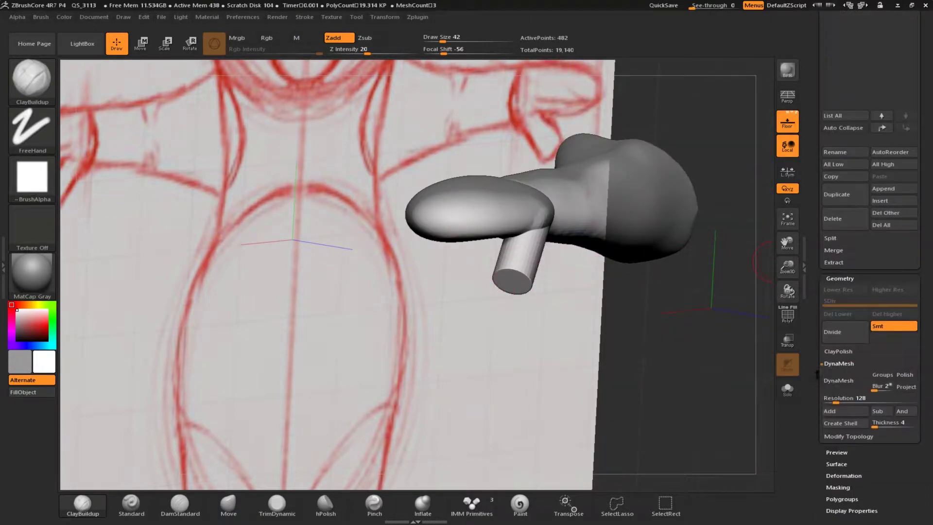
left_click(844, 378)
left_click_drag(633, 306, 625, 307)
left_click_drag(513, 287, 486, 289, "shift")
left_click_drag(437, 340, 528, 349)
Select the arm subtool and merge the hand and thumb subtools down into it
mouse_move(827, 141)
left_mouse_down()
mouse_move(827, 311)
mouse_move(826, 243)
left_mouse_up()
left_click(840, 88)
left_click(833, 353)
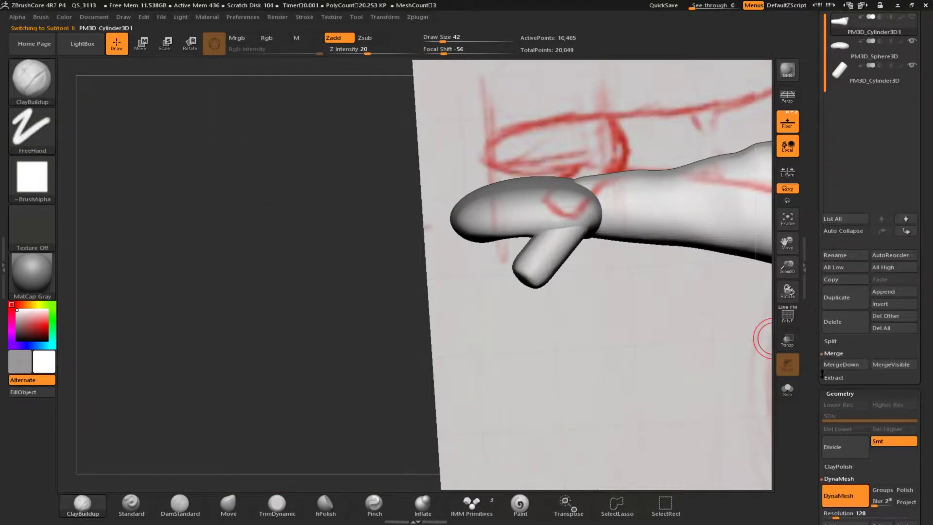
left_click(835, 364)
left_click(719, 394)
left_click(831, 362)
left_click(719, 394)
Remesh the merged arm with DynaMesh and smooth the joint between the thumb and the hand
mouse_move(643, 310)
left_mouse_down()
mouse_move(555, 221)
mouse_move(541, 239)
mouse_move(553, 232)
left_mouse_up()
mouse_move(553, 232)
right_mouse_down()
mouse_move(536, 223)
mouse_move(549, 272)
right_mouse_up()
left_click_drag(656, 241, 578, 241, "shift")
key("ctrl+z")
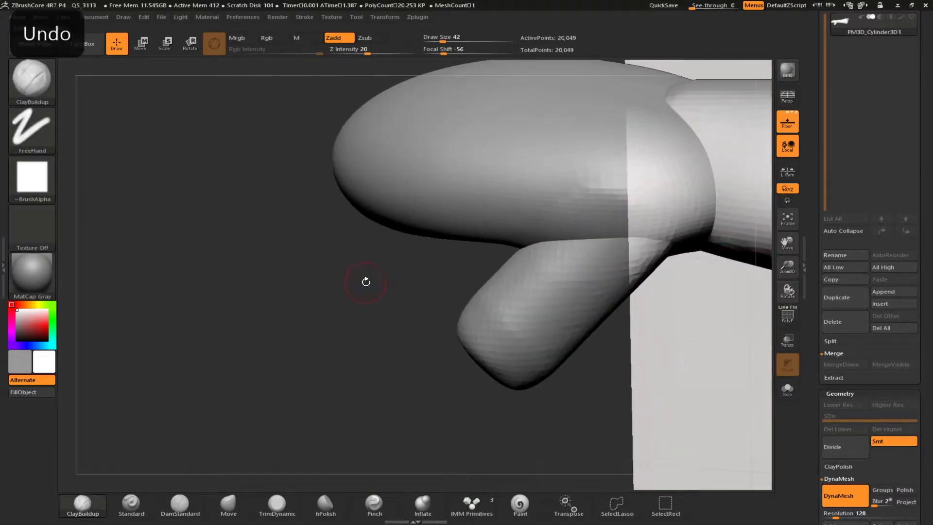
left_click_drag(242, 223, 335, 243, "ctrl")
left_click_drag(591, 250, 642, 224, "shift")
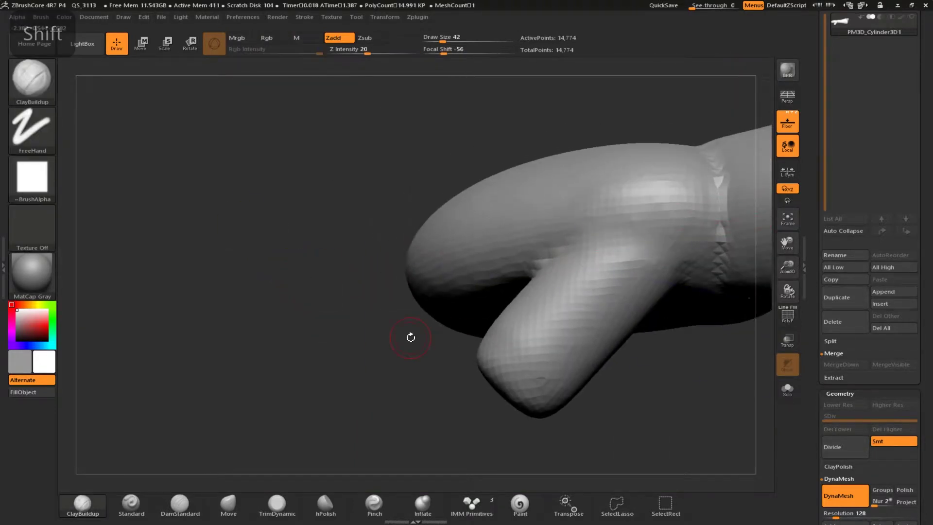
Build up the thumb base on the palm side with ClayBuildup and smooth it into the wrist
left_click_drag(243, 340, 350, 263)
mouse_move(712, 241)
right_mouse_down("shift")
mouse_move(502, 275)
mouse_move(442, 227)
right_mouse_up("shift")
left_click_drag(442, 227, 468, 277, "shift")
left_click_drag(534, 209, 453, 153)
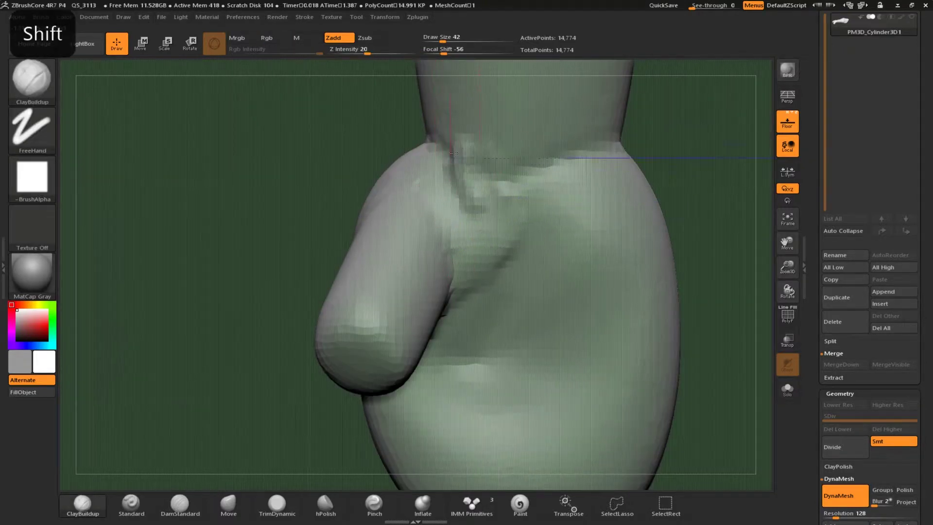
key("shift")
mouse_move(606, 122)
left_mouse_down()
mouse_move(608, 134)
mouse_move(557, 167)
mouse_move(605, 158)
left_mouse_up()
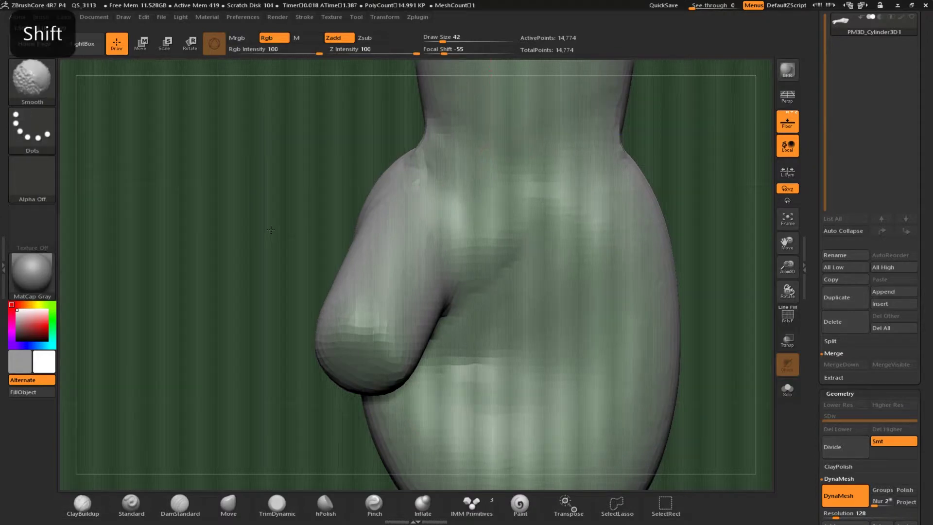
Fill the crease around the wrist with ClayBuildup strokes and smooth the transition from forearm to hand
left_click_drag(261, 192, 254, 347, "alt")
right_click_drag(513, 331, 521, 237, "ctrl")
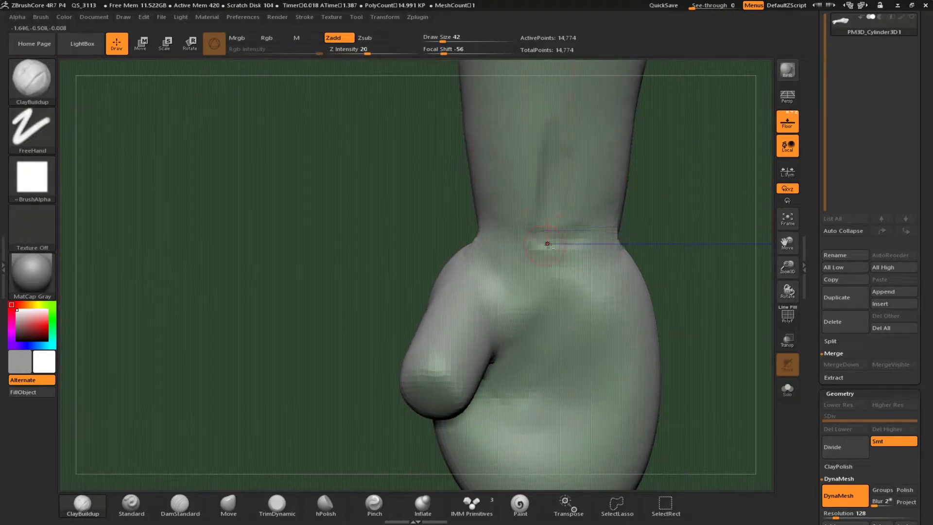
left_click_drag(265, 229, 389, 237)
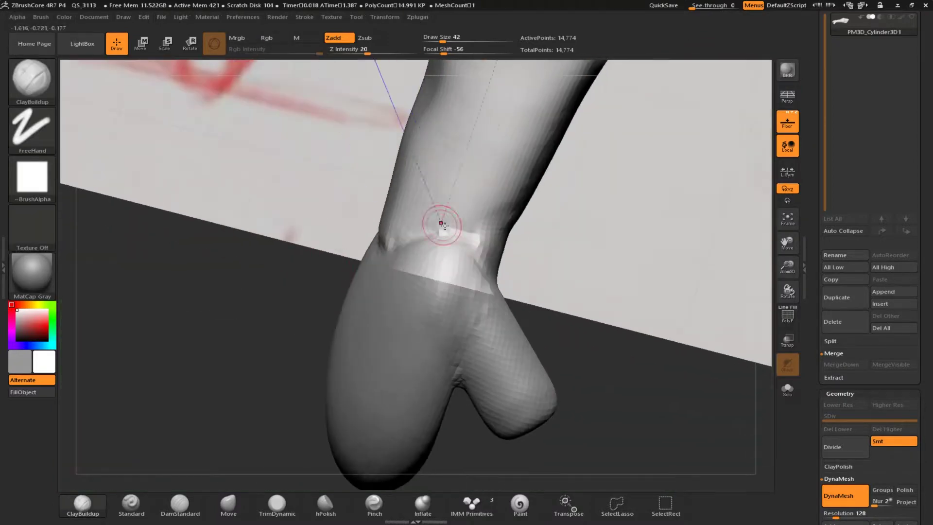
right_click_drag(395, 246, 341, 213)
left_click_drag(343, 233, 393, 253)
right_click_drag(392, 252, 311, 224)
left_click_drag(303, 192, 355, 212)
left_click_drag(332, 177, 357, 197)
key("shift")
right_click_drag(343, 218, 314, 174, "shift")
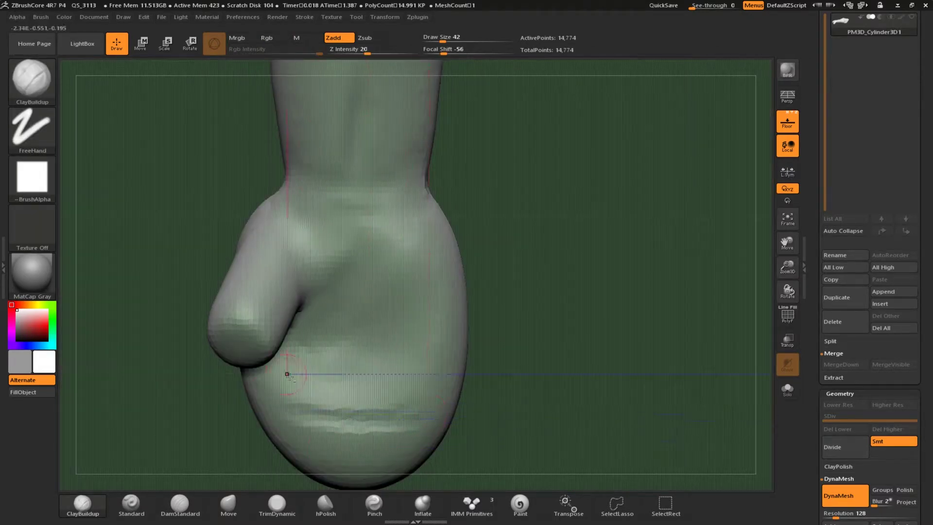
Shape the finger end of the palm with ClayBuildup strokes and smooth the surface
key("shift")
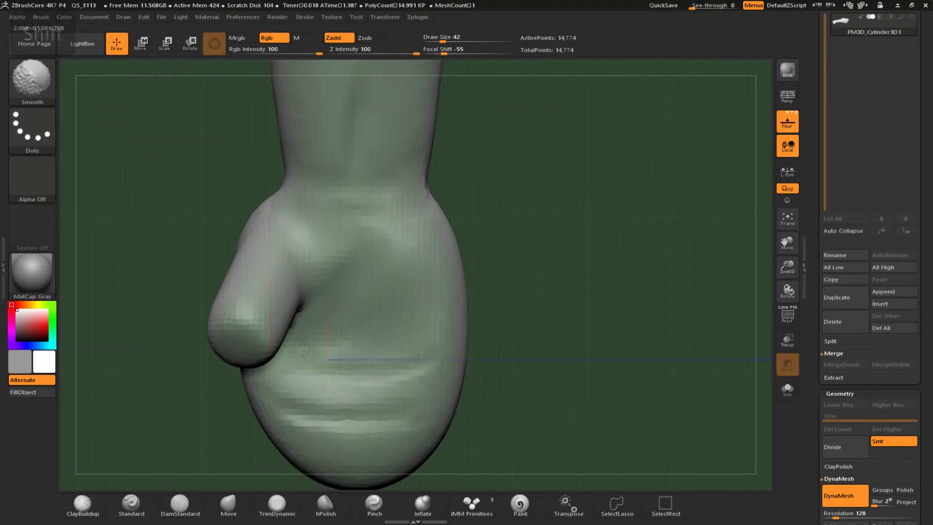
key("ctrl+z")
key("ctrl")
key("alt")
key("shift")
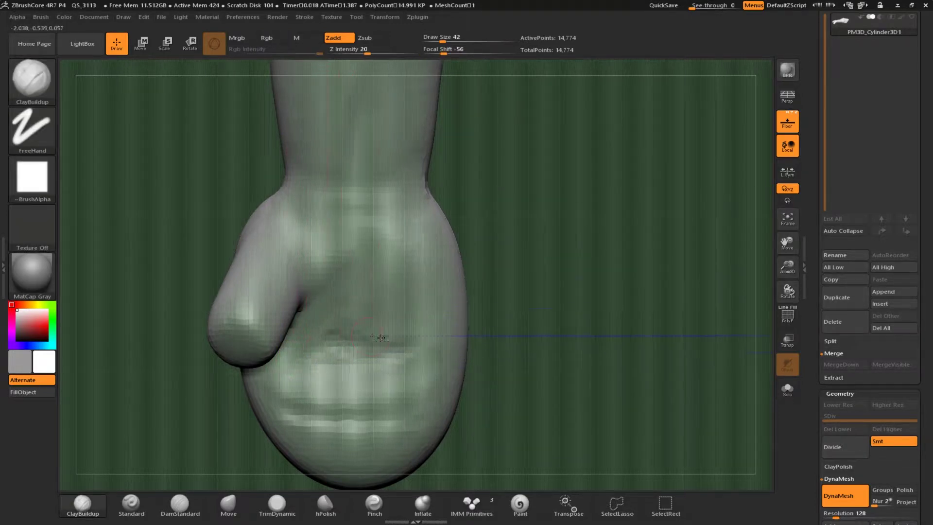
left_click_drag(332, 343, 333, 319, "shift")
mouse_move(534, 316)
left_mouse_down()
mouse_move(608, 301)
mouse_move(534, 316)
mouse_move(656, 321)
left_mouse_up()
mouse_move(168, 325)
left_mouse_down()
mouse_move(212, 334)
mouse_move(198, 308)
mouse_move(429, 341)
mouse_move(252, 335)
mouse_move(334, 362)
left_mouse_up()
Switch to the bear body tool and insert the finished arm as a new subtool
left_click_drag(812, 234, 812, 409)
left_click(836, 93)
left_click(694, 145)
left_click(840, 95)
left_click(642, 150)
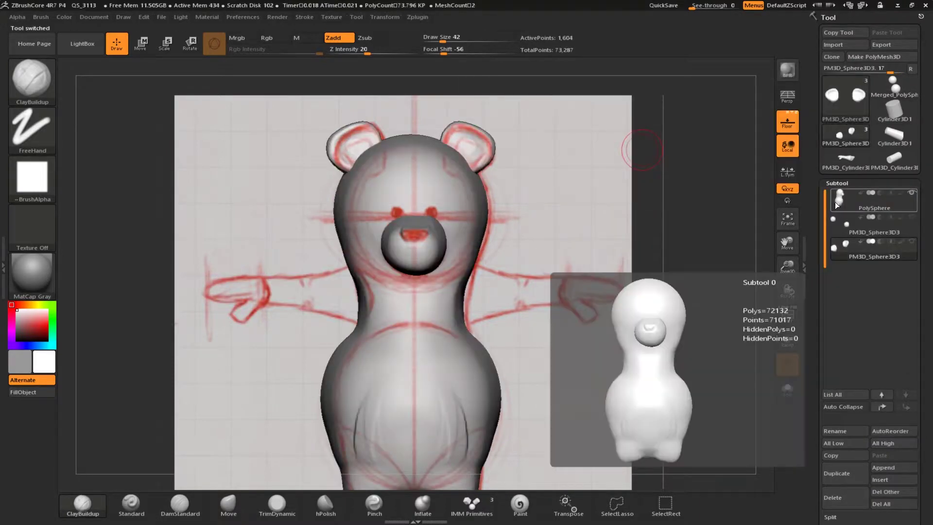
scroll(815, 436, "down", 5)
left_click(883, 282)
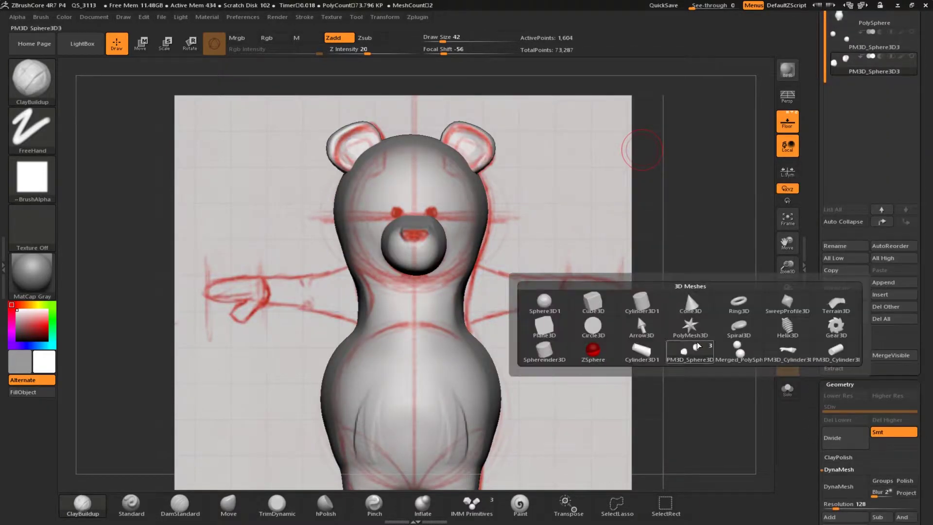
left_click(686, 291)
Select the arm subtool, scale it down and move it onto the sketched arm at the bear's shoulder
key("shift")
key("w")
left_click(240, 257, "alt")
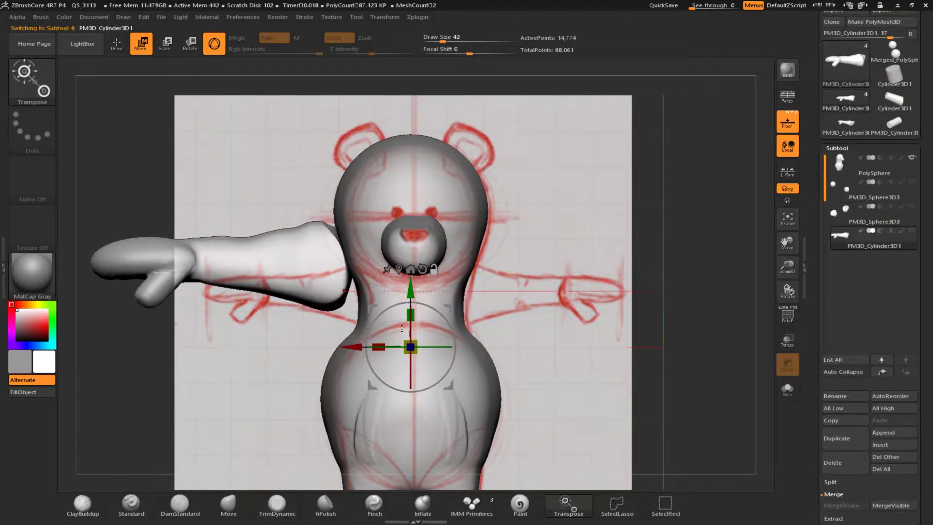
left_click_drag(279, 276, 369, 314)
left_click_drag(349, 251, 348, 239)
left_click_drag(291, 296, 306, 296)
right_click_drag(369, 272, 437, 272, "shift")
left_click_drag(421, 293, 427, 293)
left_click_drag(367, 238, 368, 245)
Duplicate the arm and flip the copy with the Mirror deformation
right_click_drag(398, 340, 228, 354, "shift")
left_click_drag(311, 302, 584, 302, "shift")
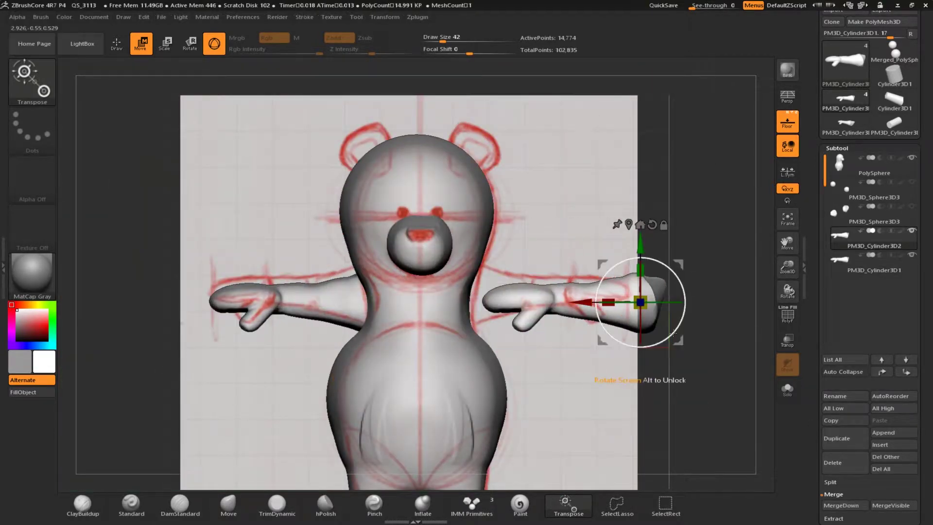
left_click_drag(819, 415, 813, 308)
left_click(830, 351)
left_click_drag(817, 382, 816, 342)
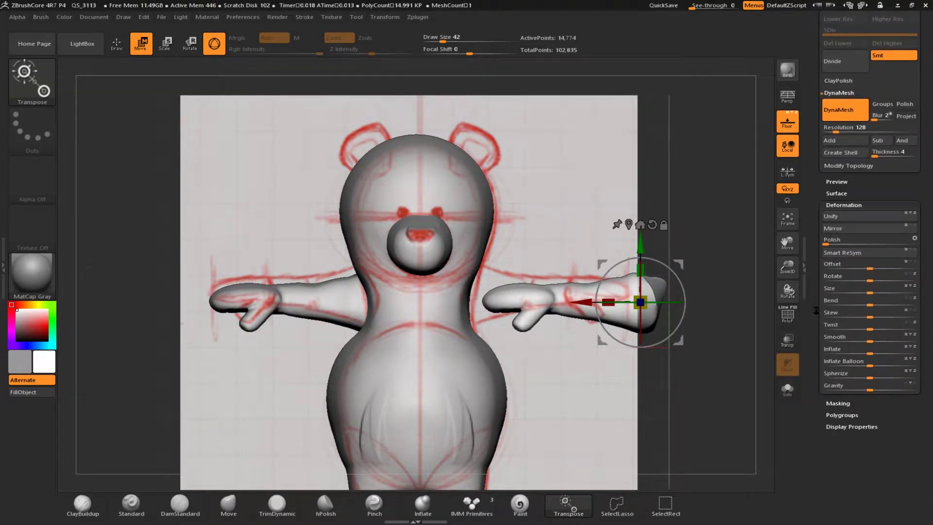
left_click_drag(812, 379, 815, 425)
left_click(858, 274)
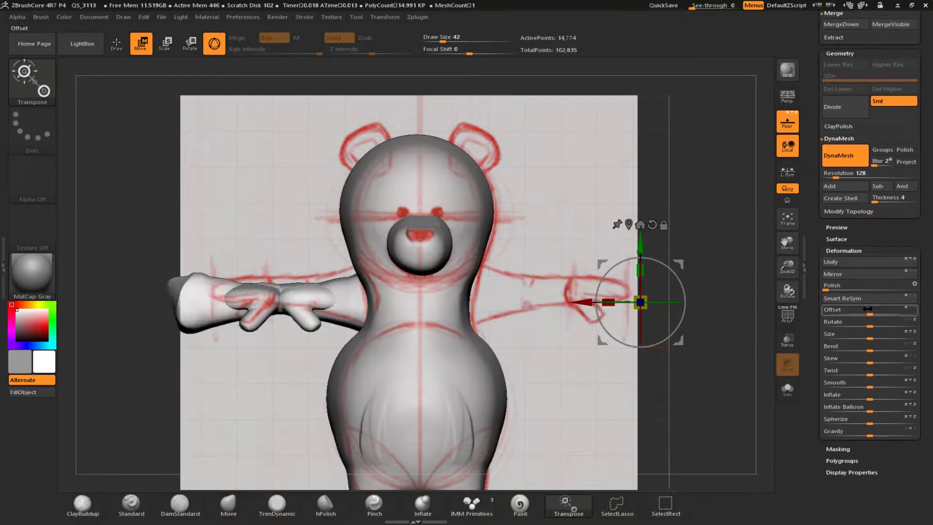
Move the mirrored arm across to the opposite shoulder so it matches the sketched arm
left_click(629, 224)
left_click_drag(118, 300, 405, 299)
left_click_drag(719, 389, 719, 421)
Reorder the body subtool, merge the ears and both arms down into it, and remesh the bear with DynaMesh
left_click(814, 341)
left_click(865, 201)
left_click(906, 407)
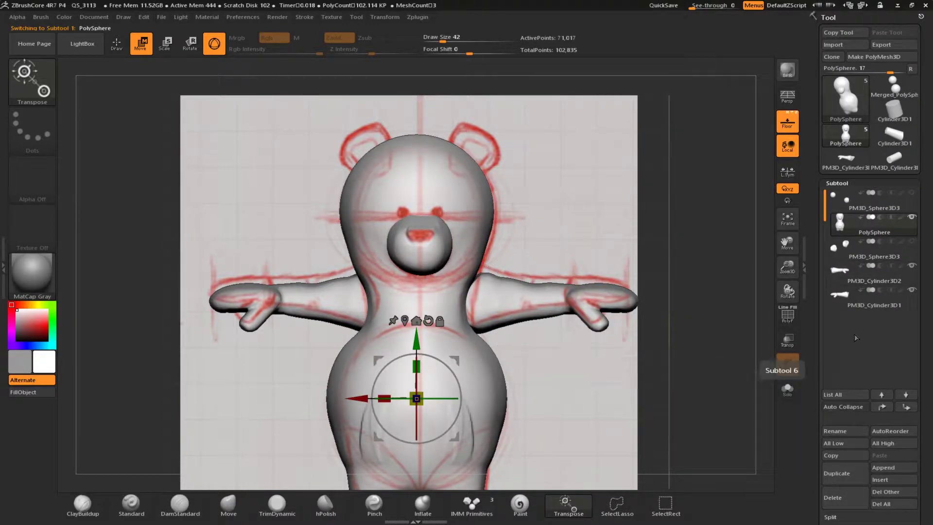
left_click_drag(856, 337, 856, 249)
left_click(829, 453)
key("Return")
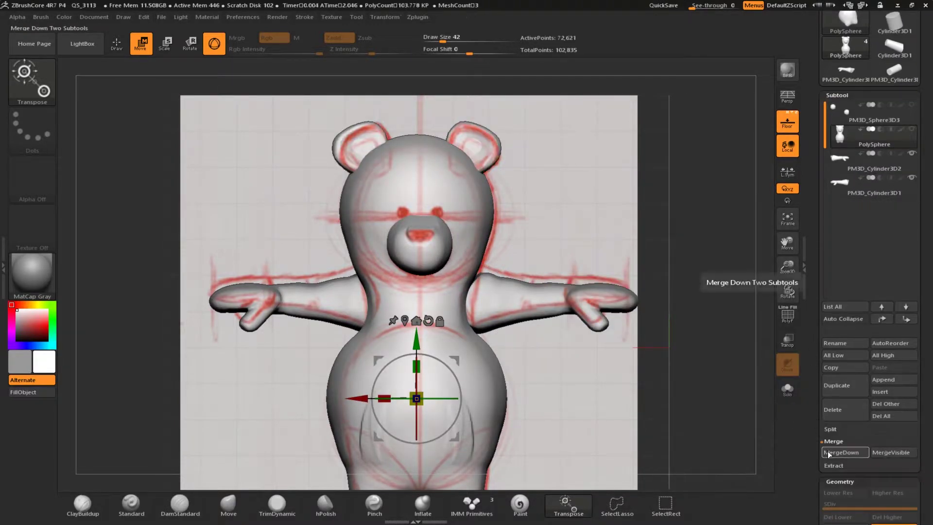
left_click(828, 452)
key("Return")
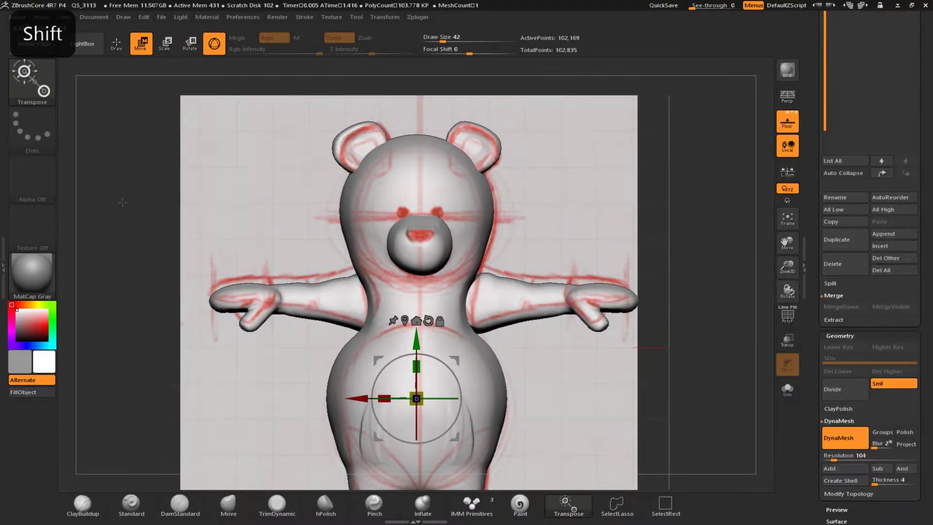
left_click_drag(158, 264, 253, 257)
Collapse the geometry and deformation settings and dock the Transform palette to expose the X symmetry option
left_click(353, 17)
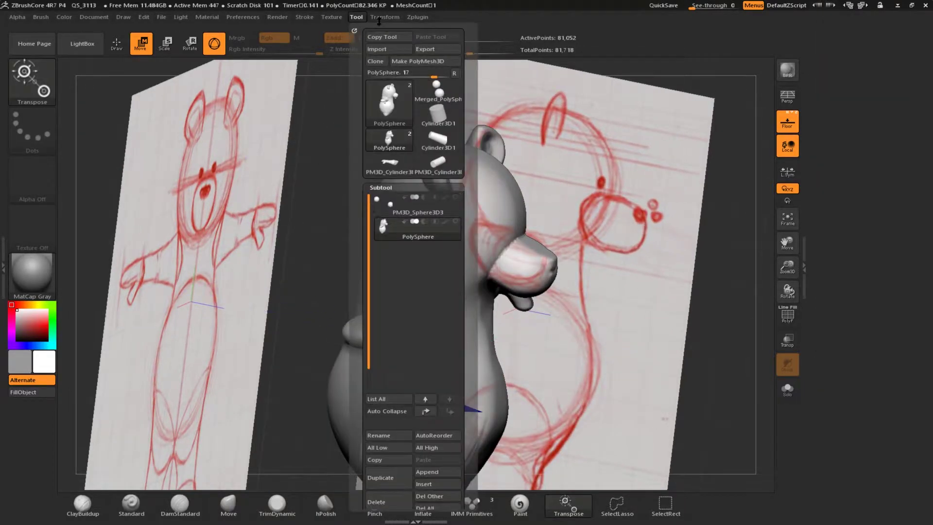
left_click(379, 19)
left_click_drag(816, 521, 808, 422)
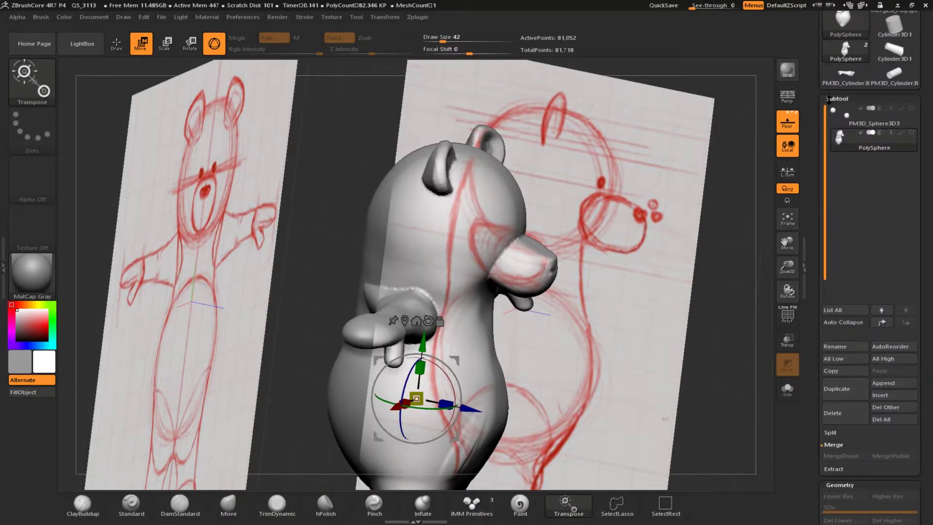
left_click_drag(853, 520, 836, 243)
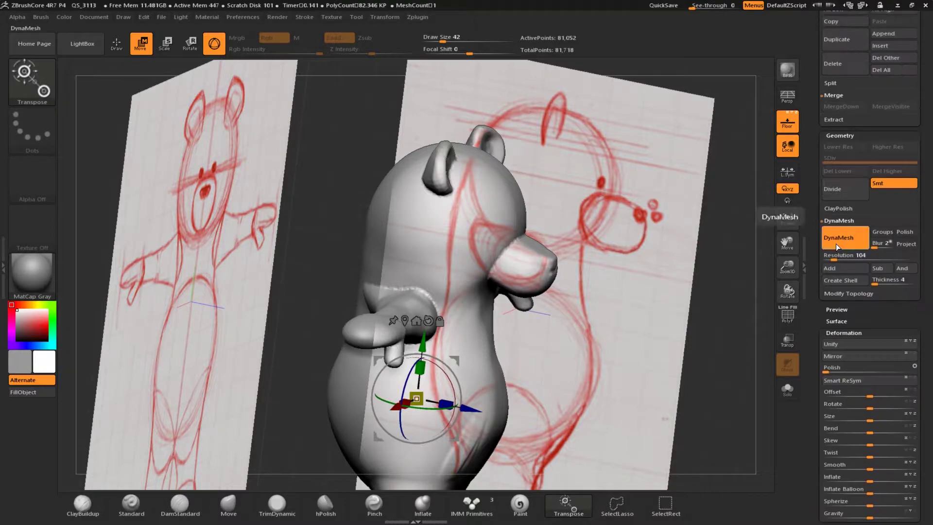
left_click(831, 135)
left_click(833, 171)
left_click(334, 17)
left_click_drag(375, 29, 822, 453)
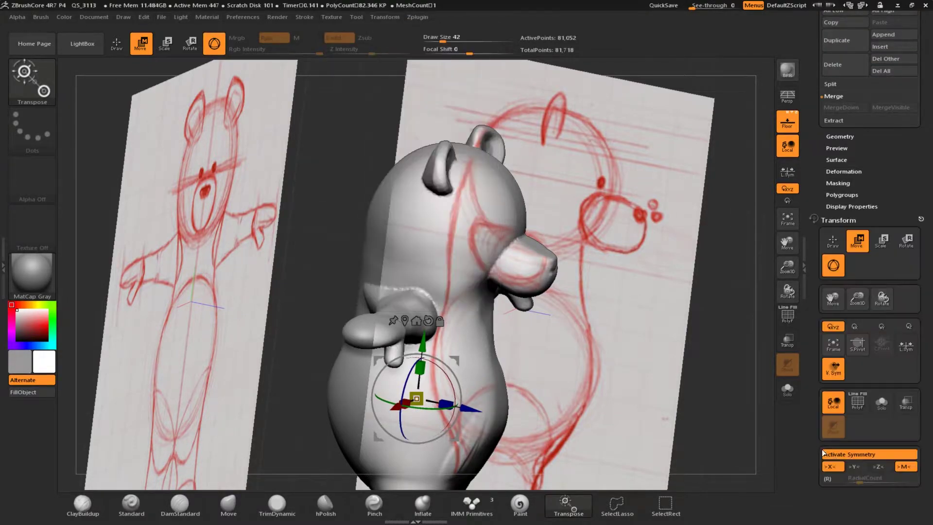
Return to Draw mode and smooth the seam where the arm joins the side of the body
key("q")
left_click_drag(627, 311, 515, 370)
left_click_drag(273, 369, 398, 320)
left_click_drag(383, 294, 396, 300, "shift")
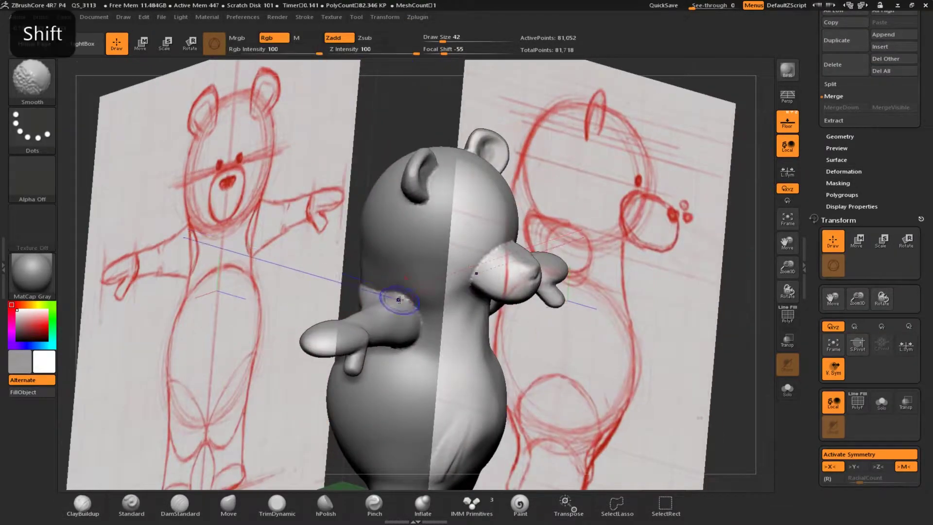
Work along the jagged ridge on top of the shoulder seam with ClayBuildup and smooth it into the body
left_click_drag(427, 97, 299, 180)
mouse_move(299, 179)
right_mouse_down()
mouse_move(389, 146)
mouse_move(491, 194)
mouse_move(525, 301)
mouse_move(573, 368)
mouse_move(579, 360)
right_mouse_up()
key("b")
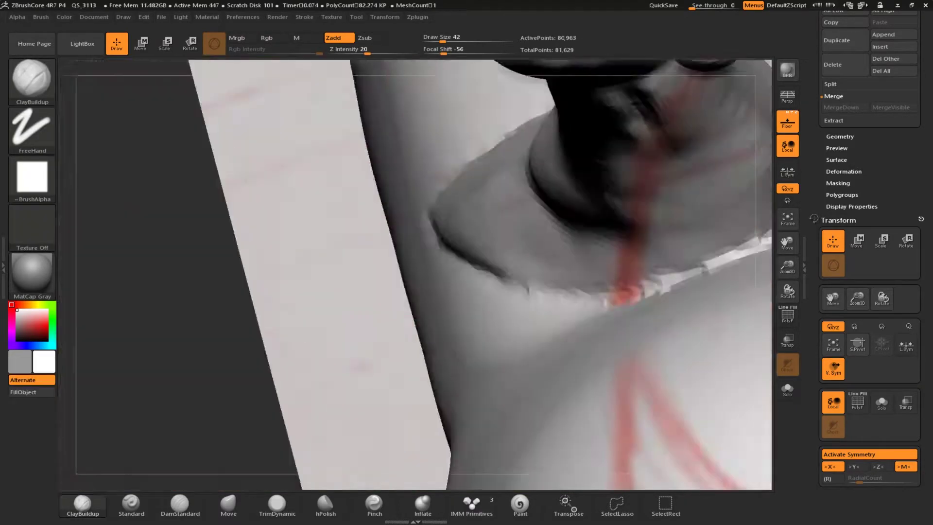
right_click_drag(486, 272, 298, 292)
mouse_move(121, 243)
right_mouse_down("ctrl")
mouse_move(370, 272)
mouse_move(559, 278)
right_mouse_up("ctrl")
mouse_move(558, 278)
left_mouse_down()
mouse_move(289, 332)
mouse_move(308, 332)
left_mouse_up()
key("ctrl+z")
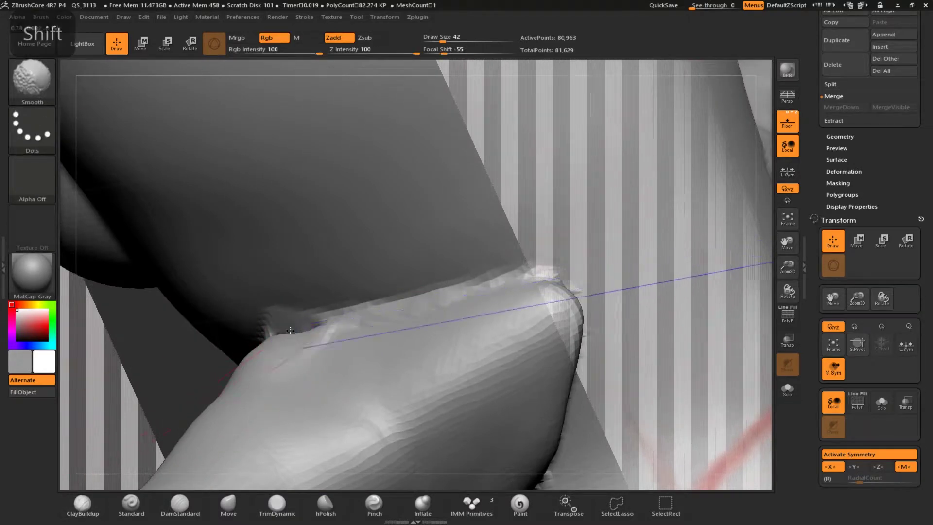
mouse_move(313, 329)
right_mouse_down()
mouse_move(239, 356)
mouse_move(262, 340)
right_mouse_up()
left_click_drag(272, 335, 579, 312, "shift")
key("ctrl+z")
mouse_move(595, 361)
right_mouse_down()
mouse_move(597, 335)
mouse_move(534, 301)
right_mouse_up()
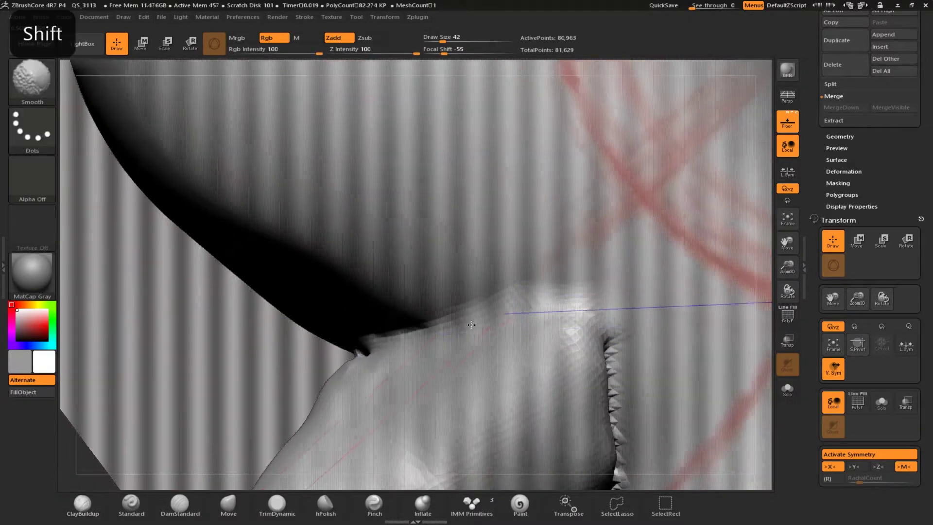
Build up clay over the end of the shoulder and smooth the strokes into the arm and torso
mouse_move(396, 343)
right_mouse_down()
mouse_move(553, 283)
mouse_move(737, 441)
mouse_move(509, 302)
right_mouse_up()
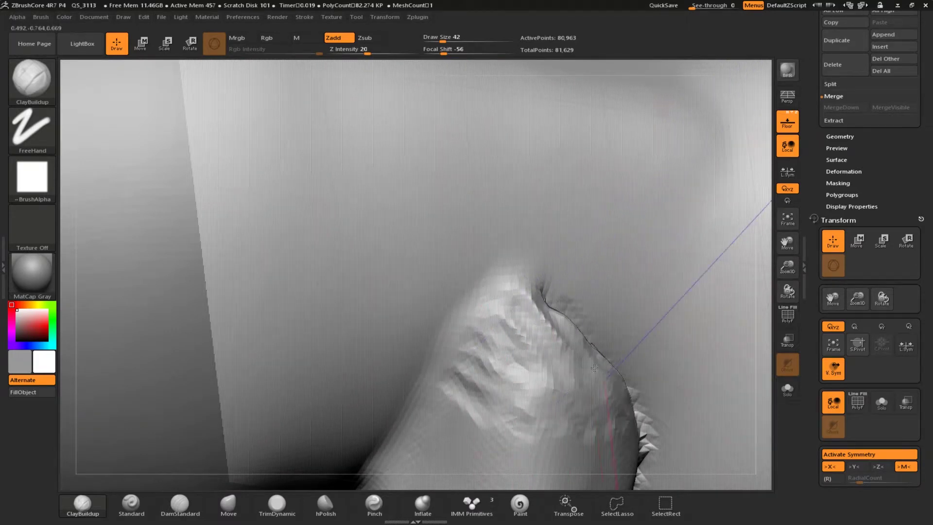
right_click_drag(685, 440, 569, 330)
left_click_drag(583, 335, 682, 379, "shift")
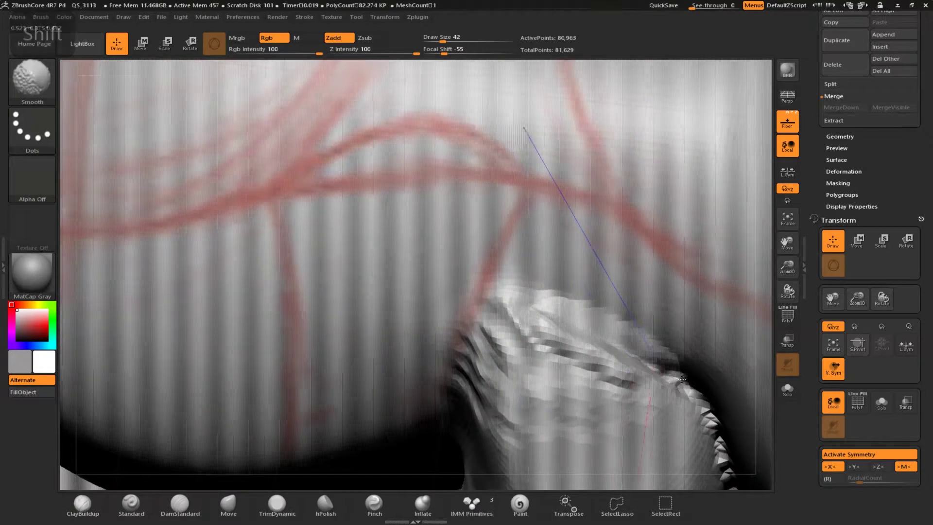
right_click_drag(682, 379, 649, 371, "shift")
right_click_drag(638, 333, 660, 375, "shift")
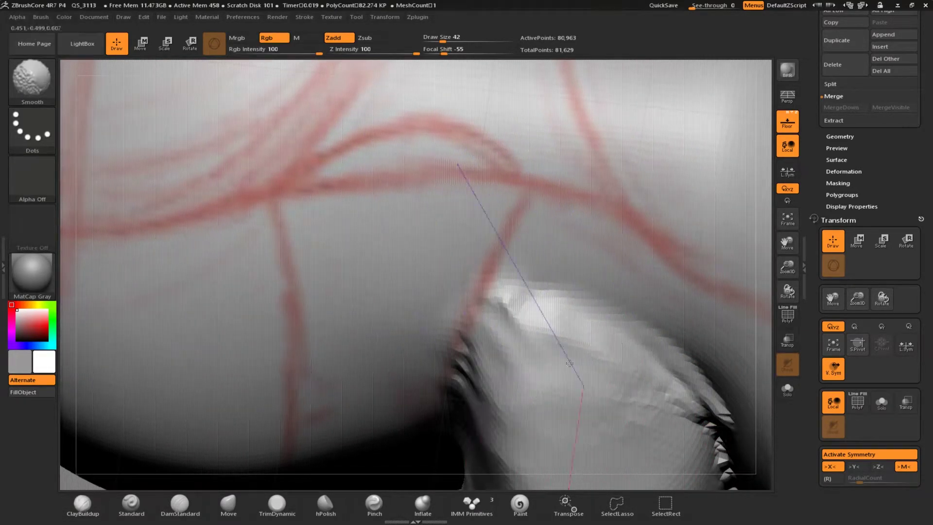
left_click_drag(495, 365, 534, 281, "shift")
mouse_move(598, 326)
left_mouse_down("shift")
mouse_move(519, 321)
mouse_move(506, 285)
mouse_move(521, 315)
left_mouse_up("shift")
Smooth the remaining jagged edges around the shoulder from the other viewing angles
mouse_move(620, 335)
right_mouse_down("alt")
mouse_move(504, 250)
mouse_move(556, 291)
mouse_move(327, 321)
right_mouse_up("alt")
right_click_drag(561, 233, 568, 297, "ctrl")
left_click_drag(666, 264, 707, 233, "shift")
right_click_drag(700, 229, 641, 126)
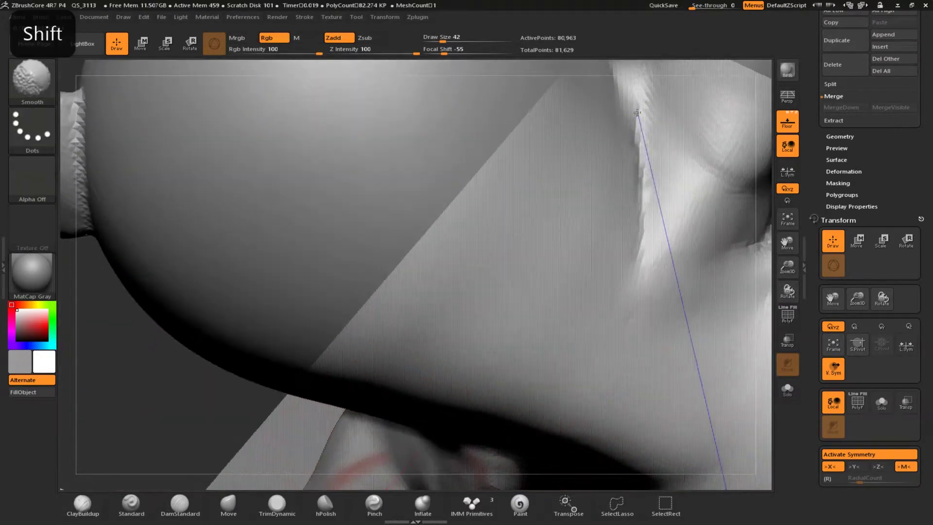
mouse_move(609, 312)
right_mouse_down()
mouse_move(219, 434)
mouse_move(369, 335)
mouse_move(418, 316)
right_mouse_up()
mouse_move(685, 107)
left_mouse_down("shift")
mouse_move(720, 165)
mouse_move(695, 92)
left_mouse_up("shift")
Build up clay from the top of the shoulder into the torso with ClayBuildup and smooth the jagged upper edge
right_click_drag(465, 114, 608, 243)
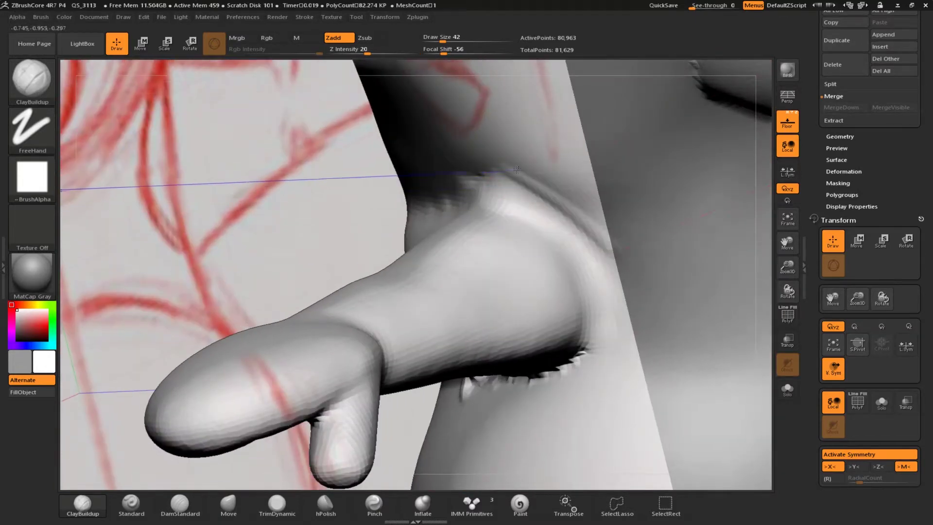
left_click_drag(577, 278, 712, 342)
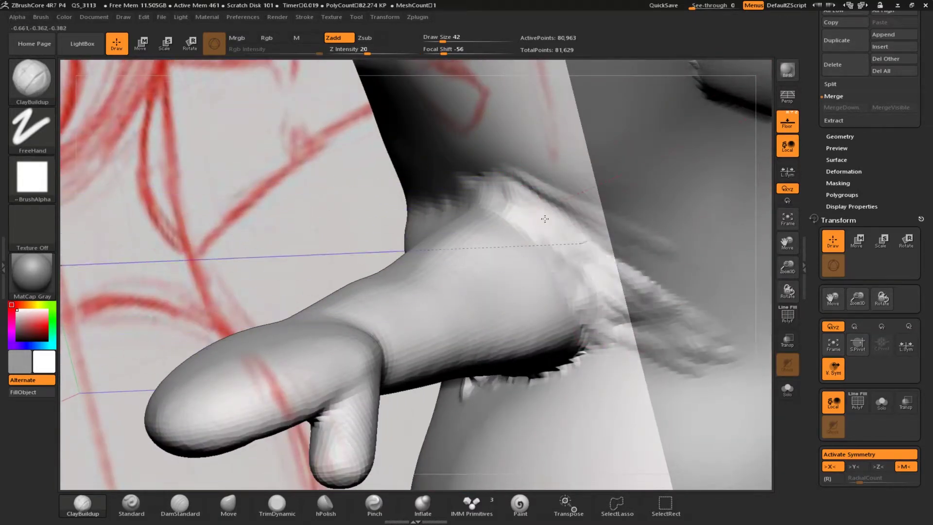
left_click_drag(552, 228, 719, 311)
left_click_drag(434, 211, 453, 188, "shift")
right_click_drag(454, 188, 296, 225)
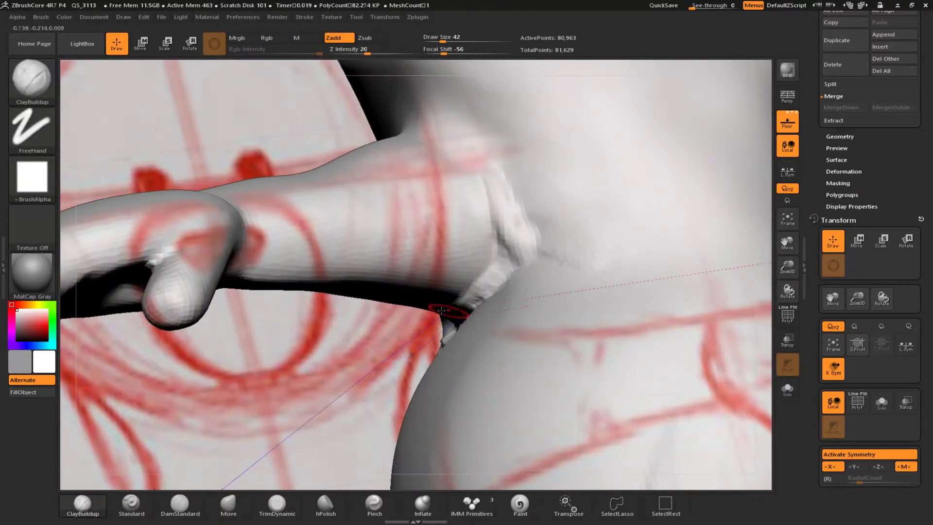
Fill the seam beneath the arm and around the shoulder with clay and smooth it into the body
right_click_drag(441, 310, 407, 353)
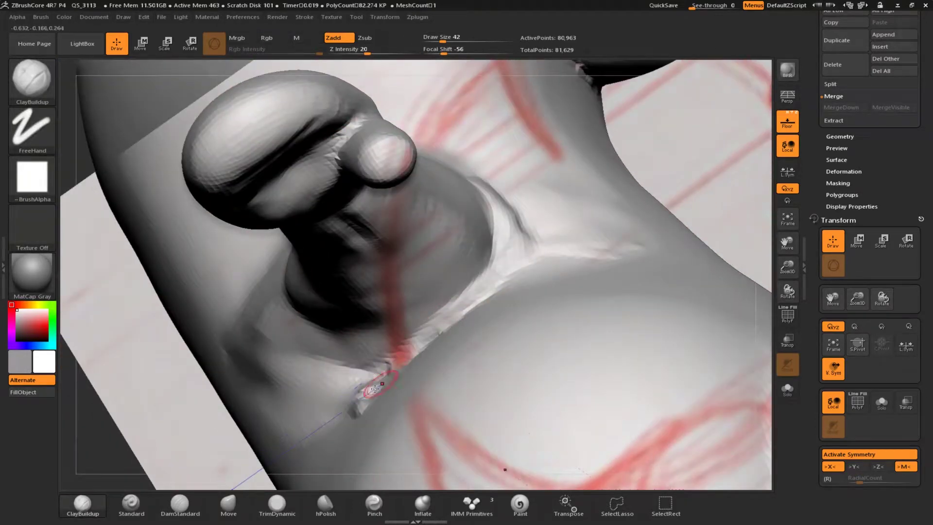
mouse_move(617, 253)
right_mouse_down()
mouse_move(491, 272)
mouse_move(413, 311)
right_mouse_up()
left_click_drag(384, 352, 358, 322, "shift")
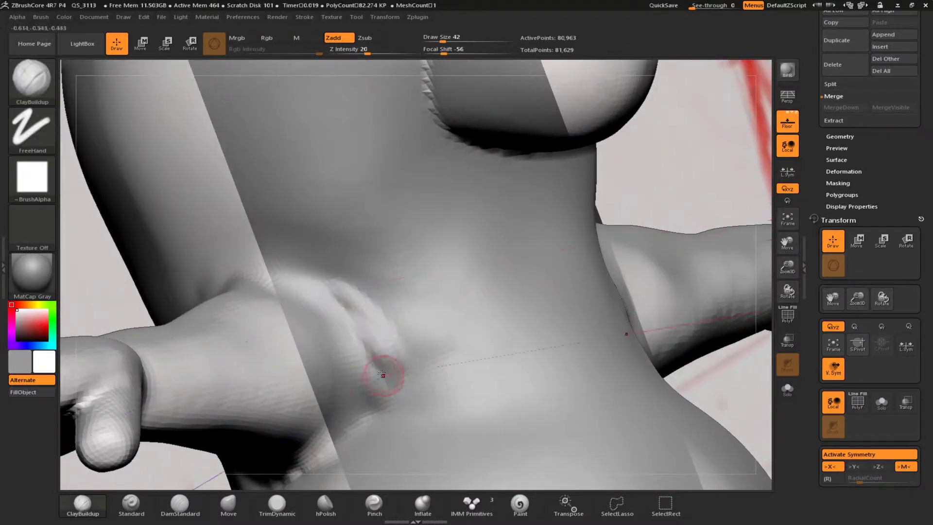
left_click_drag(286, 277, 365, 297)
mouse_move(364, 296)
left_mouse_down("shift")
mouse_move(346, 298)
mouse_move(238, 241)
left_mouse_up("shift")
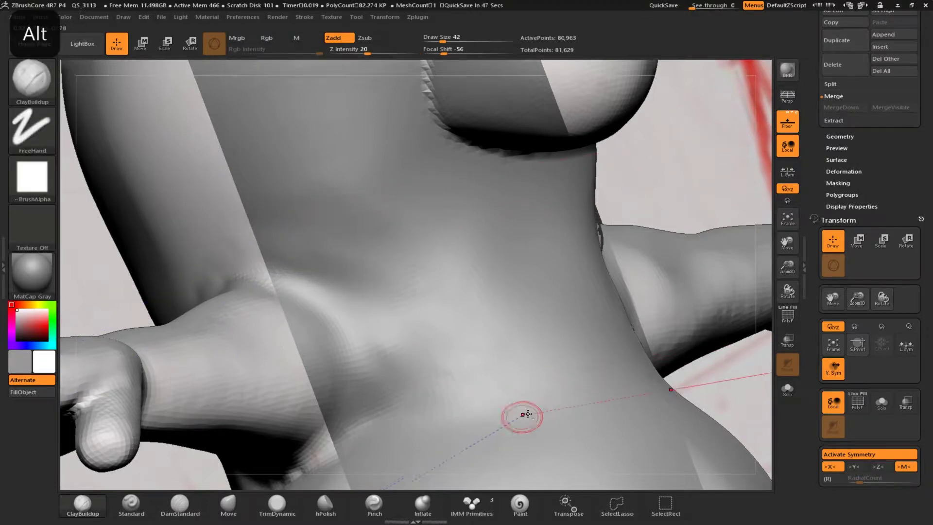
Smooth the remaining shoulder unevenness from several angles around the arm joint
mouse_move(154, 255)
right_mouse_down()
mouse_move(140, 298)
mouse_move(331, 141)
right_mouse_up()
left_click_drag(331, 141, 398, 128, "shift")
mouse_move(399, 127)
right_mouse_down()
mouse_move(386, 311)
mouse_move(270, 283)
mouse_move(337, 283)
mouse_move(336, 233)
mouse_move(272, 295)
mouse_move(370, 262)
mouse_move(471, 319)
mouse_move(370, 271)
mouse_move(496, 129)
right_mouse_up()
mouse_move(464, 202)
right_mouse_down()
mouse_move(197, 311)
mouse_move(520, 198)
mouse_move(636, 125)
mouse_move(371, 274)
mouse_move(354, 271)
right_mouse_up()
left_click_drag(350, 255, 303, 194, "shift")
right_click_drag(304, 194, 328, 235)
left_click_drag(328, 236, 286, 223, "shift")
mouse_move(286, 224)
right_mouse_down()
mouse_move(206, 345)
mouse_move(274, 217)
right_mouse_up()
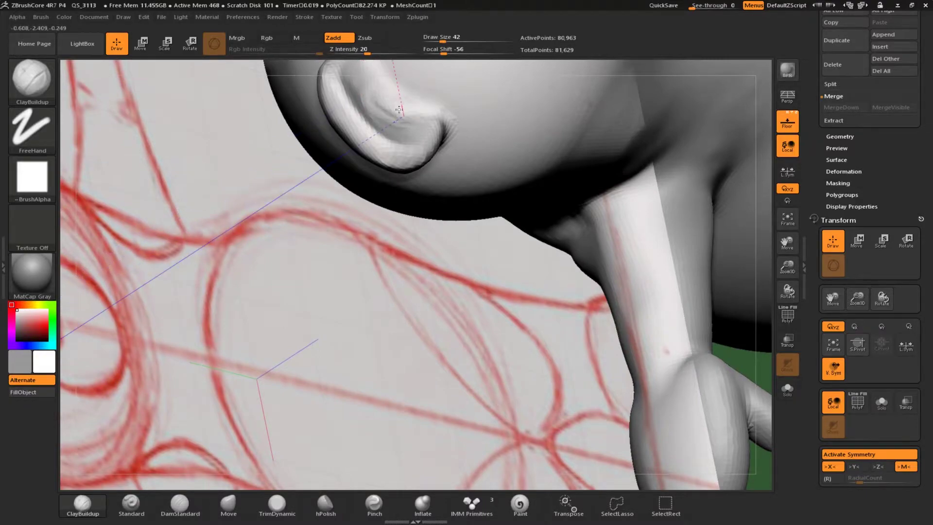
Work clay into the armpit on the underside of the arm and smooth the crease against the belly
key("ctrl")
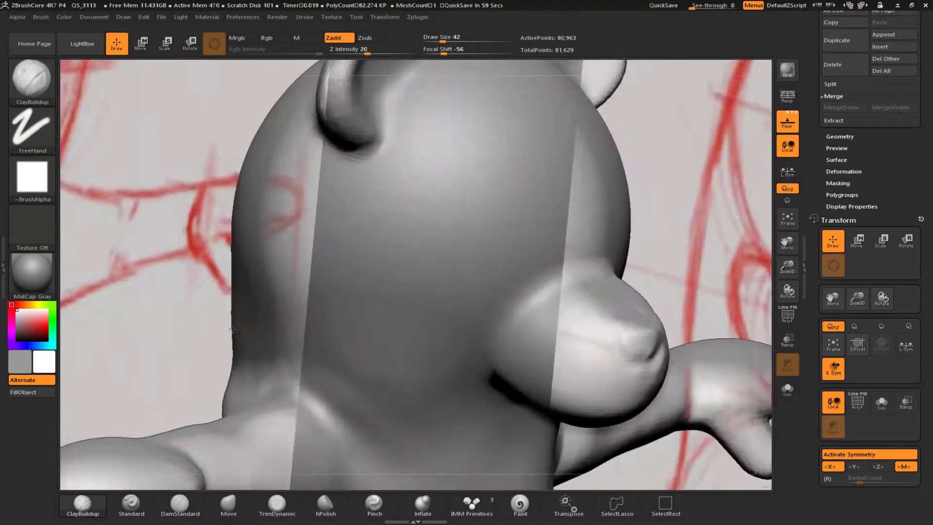
key("shift")
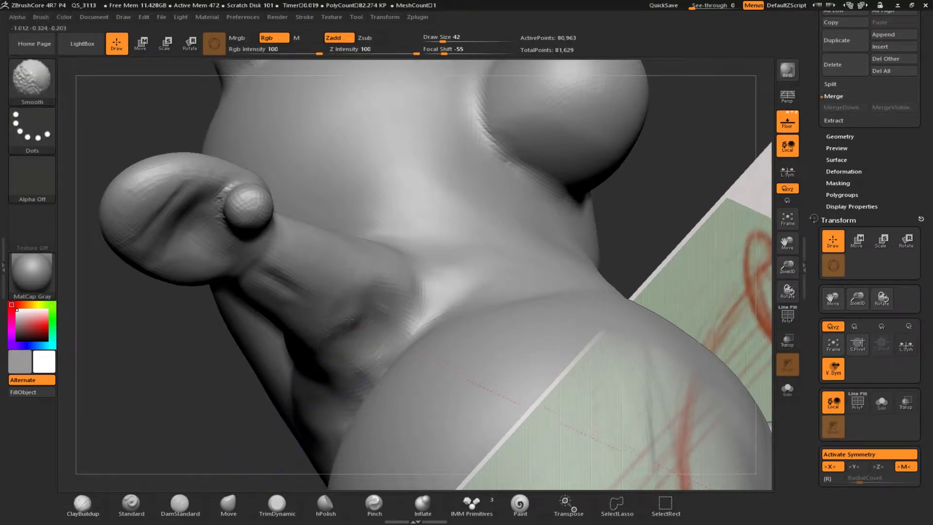
left_click_drag(355, 333, 377, 345, "shift")
key("shift")
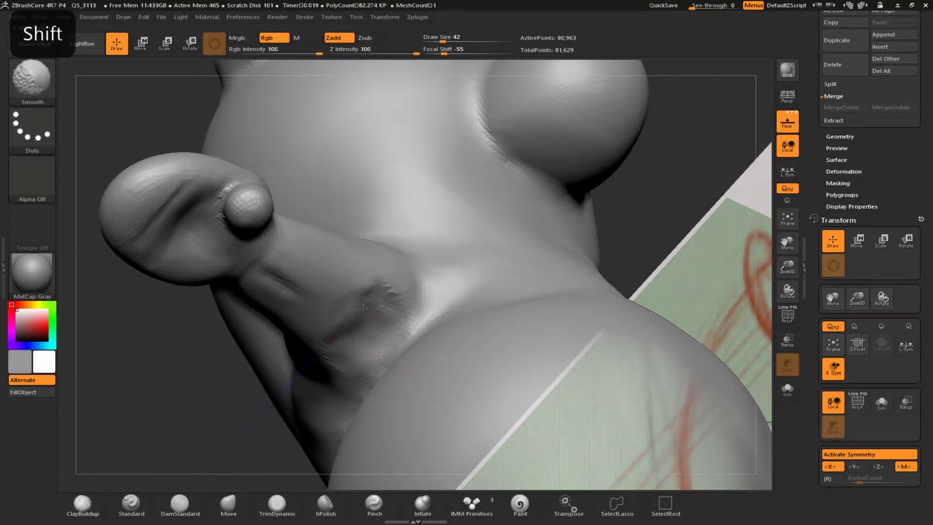
key("shift")
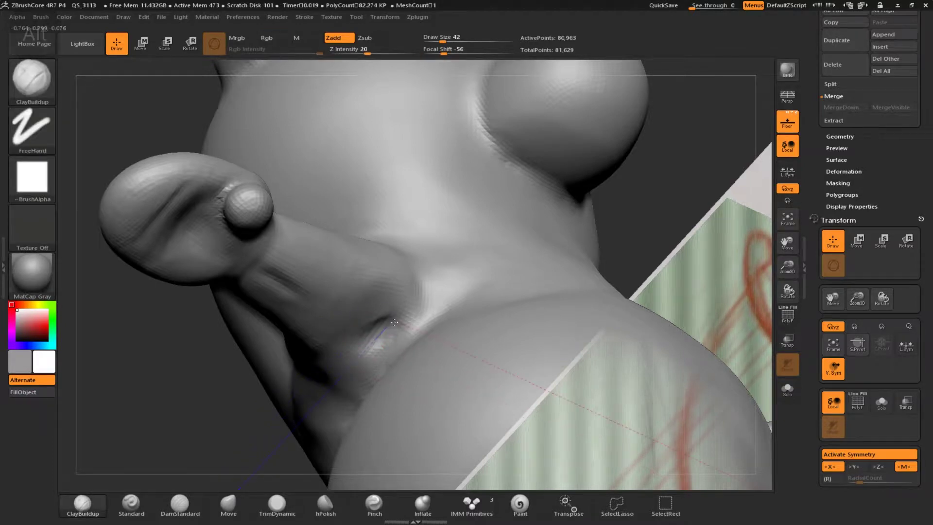
key("shift")
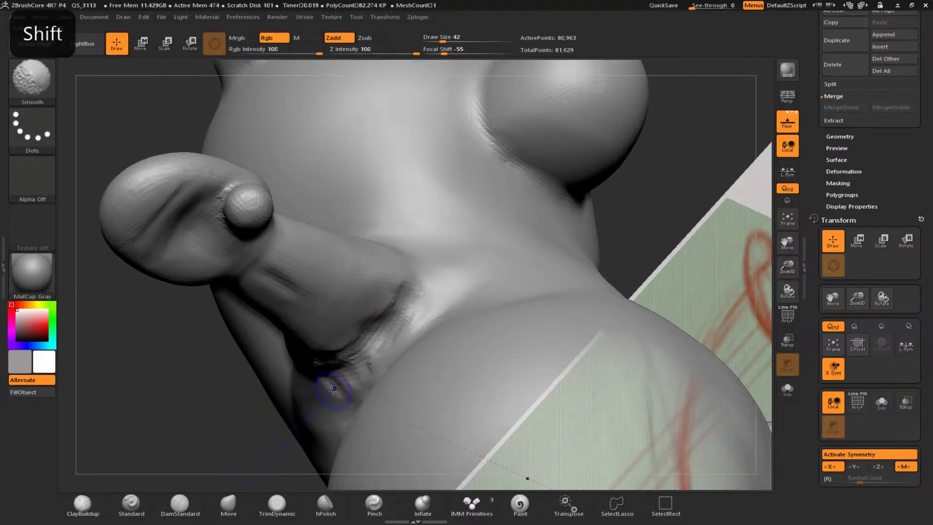
Add clay strokes along the upper arm and smooth them toward the shoulder
mouse_move(161, 340)
left_mouse_down()
mouse_move(468, 395)
mouse_move(400, 363)
mouse_move(395, 296)
left_mouse_up()
key("shift")
mouse_move(389, 379)
left_mouse_down()
mouse_move(273, 291)
mouse_move(323, 334)
left_mouse_up()
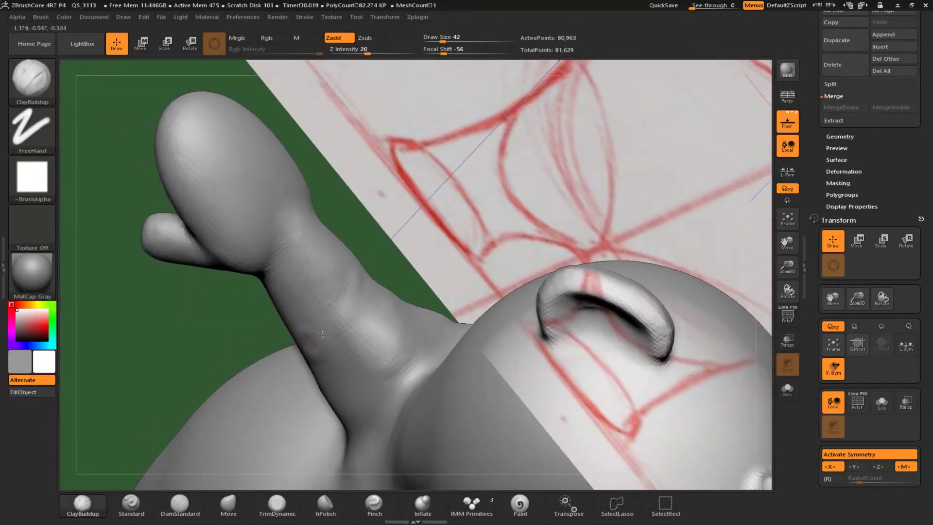
key("shift")
left_click_drag(339, 370, 289, 445)
Build up and carve clay across the crease at the base of the arm, smoothing the strokes into the body
key("alt")
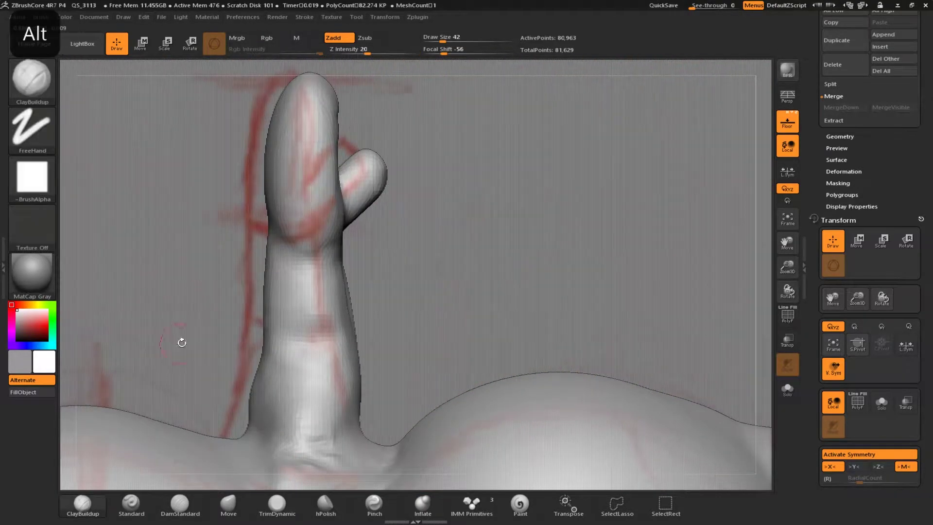
left_click_drag(181, 340, 204, 379, "alt")
right_click_drag(205, 379, 229, 438, "ctrl")
left_click_drag(379, 340, 413, 347, "alt")
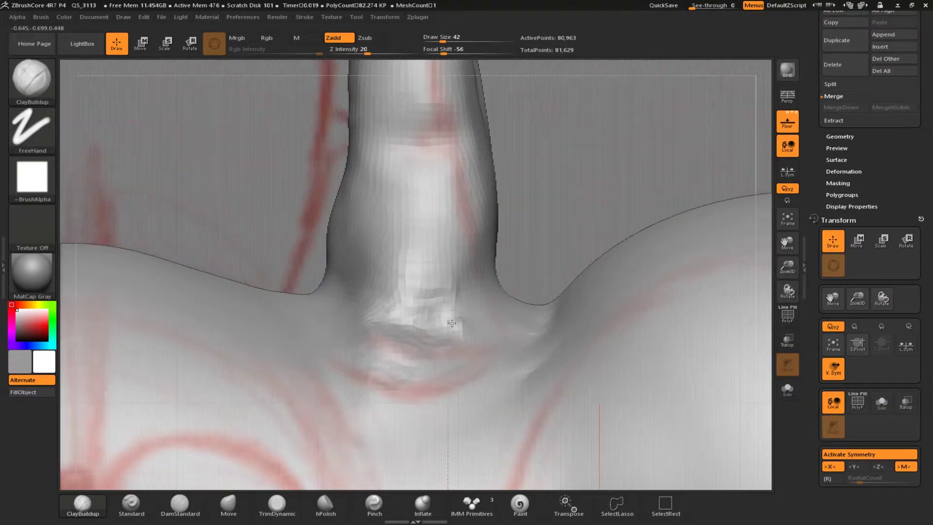
left_click_drag(378, 340, 364, 316, "shift")
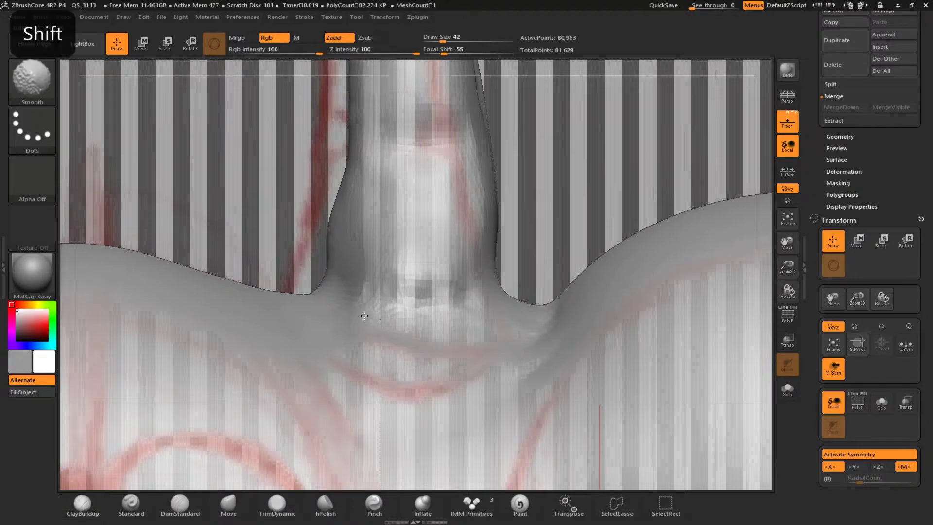
key("alt")
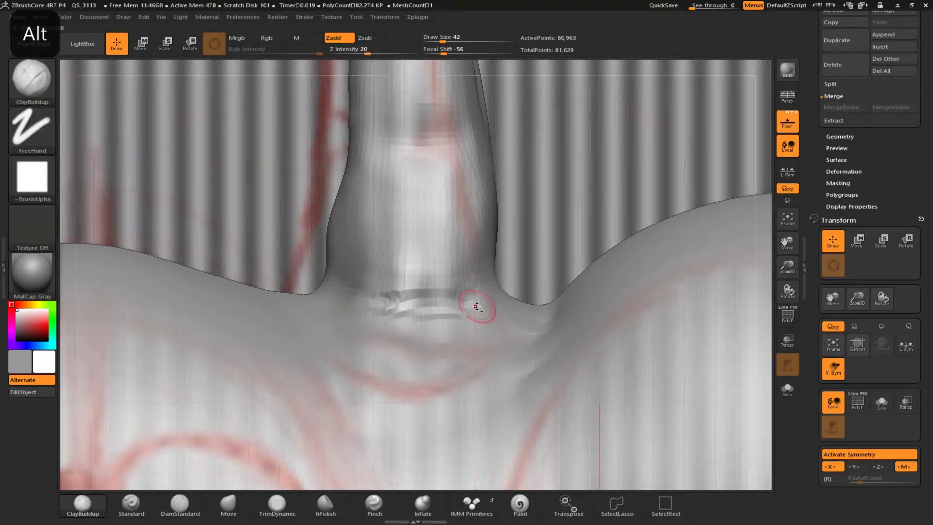
key("shift")
key("alt")
Undo the last stroke and smooth the dents on the lower part of the arm
key("shift")
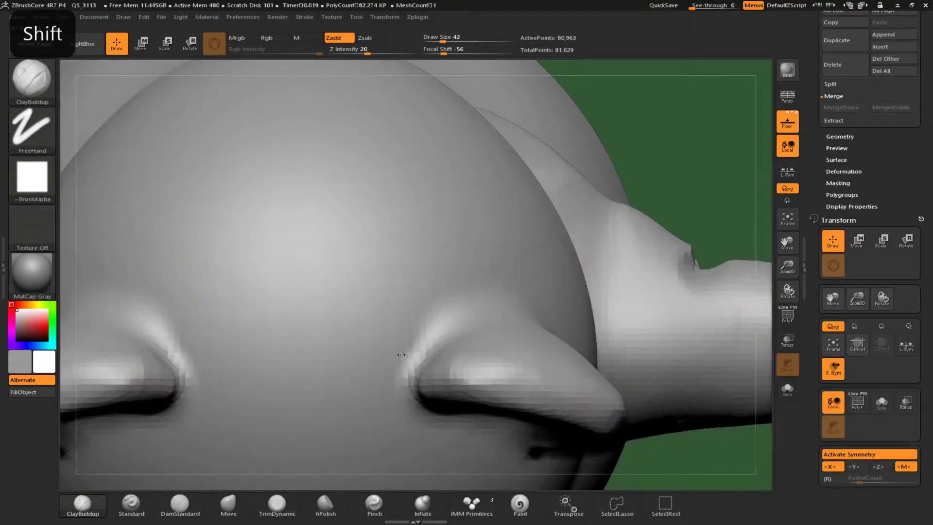
key("ctrl+z")
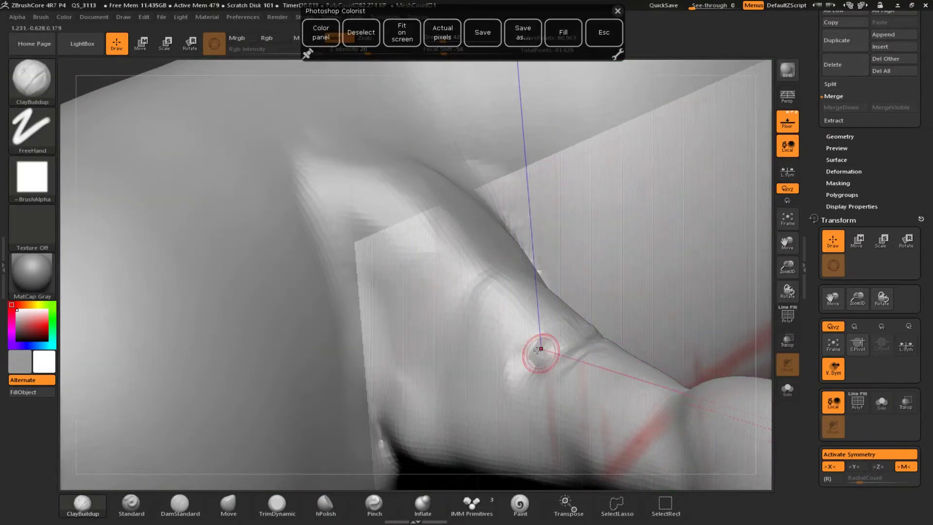
key("shift")
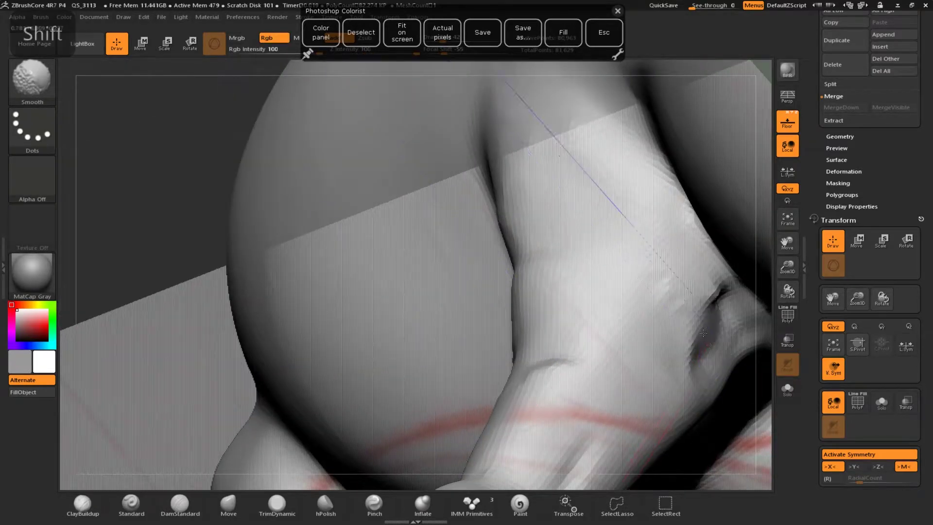
left_click_drag(703, 333, 720, 297, "shift")
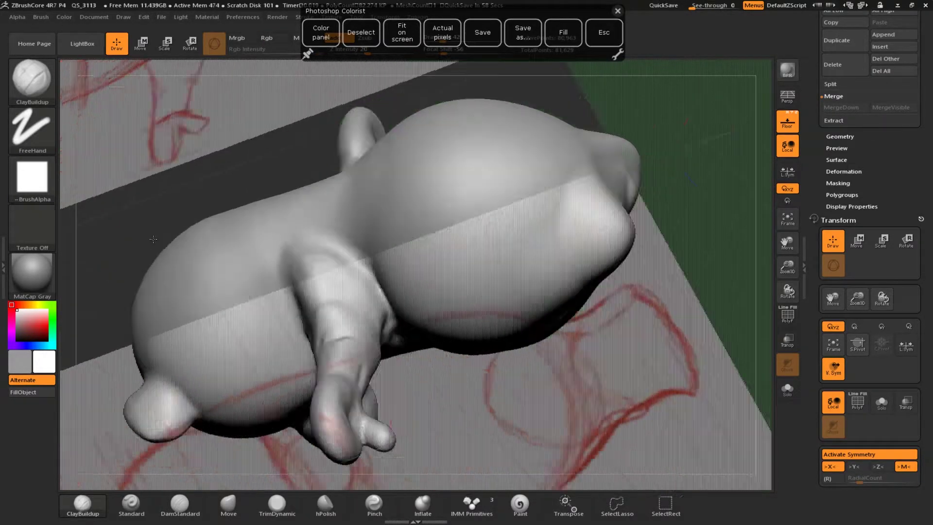
key("shift")
key("alt")
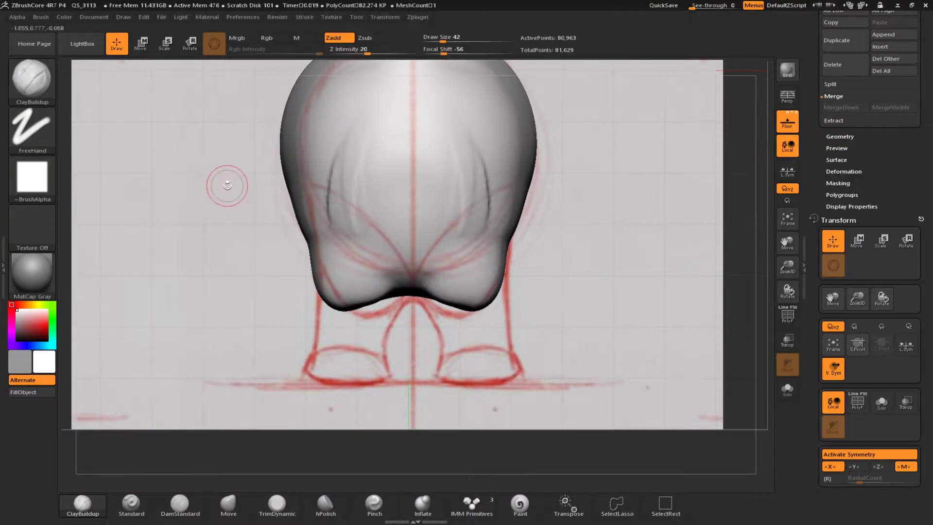
Change the selection brush and its stroke type, and hide everything above the hips of the body mesh
left_click_drag(188, 276, 243, 232, "ctrl+alt")
mouse_move(176, 230)
left_mouse_down("ctrl+shift")
mouse_move(240, 235)
mouse_move(515, 488)
left_mouse_up("ctrl+shift")
left_click(32, 81, "ctrl+shift")
left_click(84, 94, "ctrl+shift")
left_click_drag(289, 176, 310, 196, "ctrl+shift")
left_click_drag(384, 329, 89, 62, "ctrl+shift")
left_click(379, 337, "ctrl+shift")
left_click(32, 127)
left_click(241, 139)
left_click_drag(376, 336, 302, 354, "ctrl+shift")
left_click(403, 346, "ctrl+shift")
Append a cylinder as a new subtool for the leg
left_click_drag(146, 360, 233, 333)
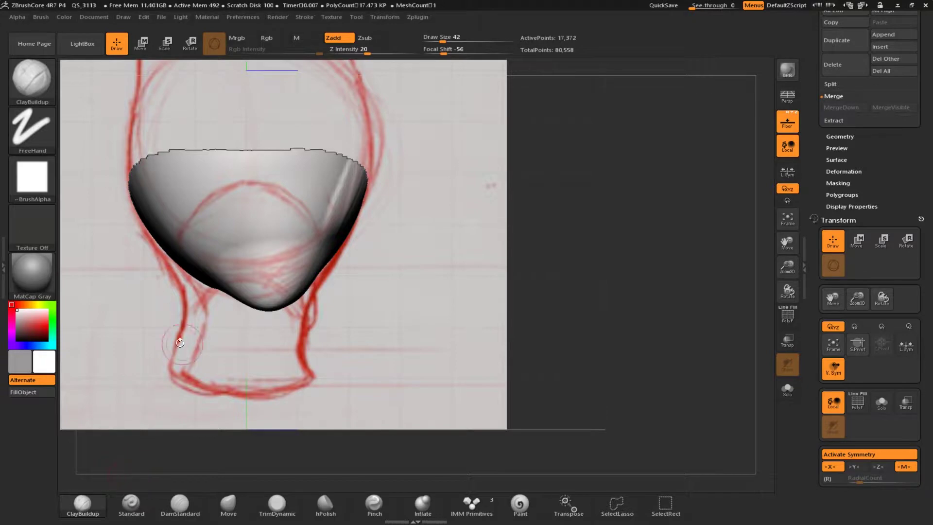
left_click_drag(814, 276, 814, 506)
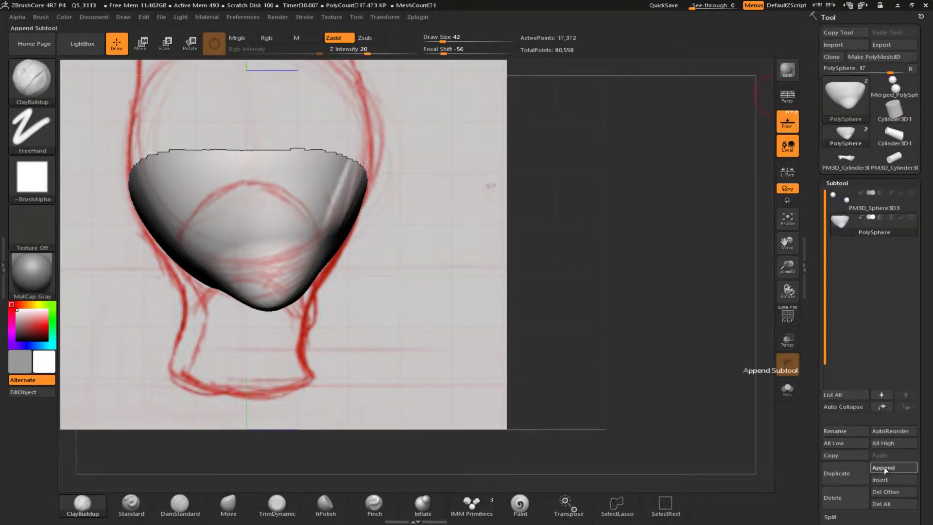
left_click(884, 471)
left_click(640, 445)
Make the cylinder the active subtool, then move and scale it over the leg in the side sketch
key("w")
left_click_drag(244, 220, 244, 403)
key("ctrl+z")
left_click(866, 258)
mouse_move(533, 192)
left_mouse_down("alt")
mouse_move(585, 351)
mouse_move(708, 213)
left_mouse_up("alt")
left_click_drag(501, 176, 501, 197)
left_click_drag(501, 256, 476, 272)
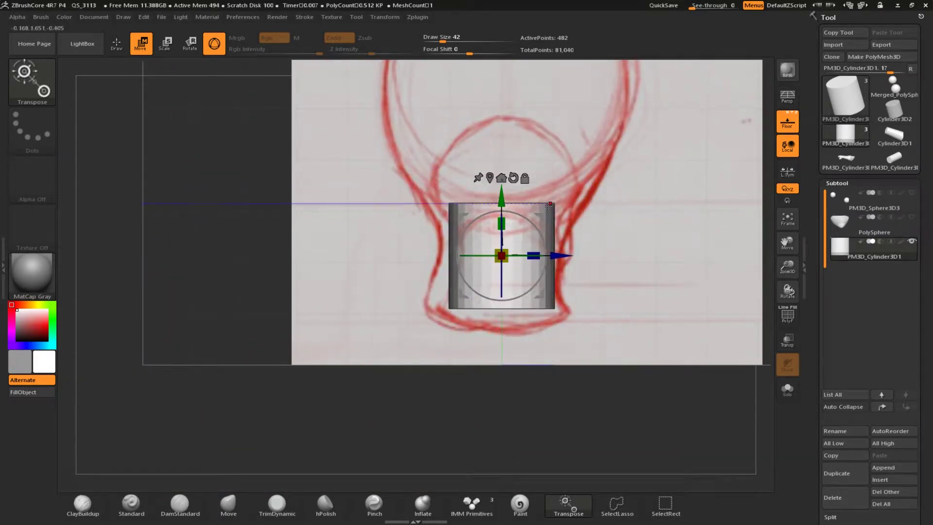
Position the cylinder over one leg of the front sketch and align it with the side sketch
left_click_drag(334, 257, 335, 269, "shift")
left_click_drag(437, 255, 399, 248)
left_click_drag(410, 251, 423, 254)
left_click_drag(384, 247, 425, 333)
left_click_drag(509, 261, 506, 261)
With the Move brush at size 153, pull the cylinder's upper part into a rounded thigh following the side sketch
left_click(229, 505)
left_click_drag(443, 41, 452, 42)
left_click_drag(448, 159, 452, 114)
left_click_drag(496, 189, 523, 179)
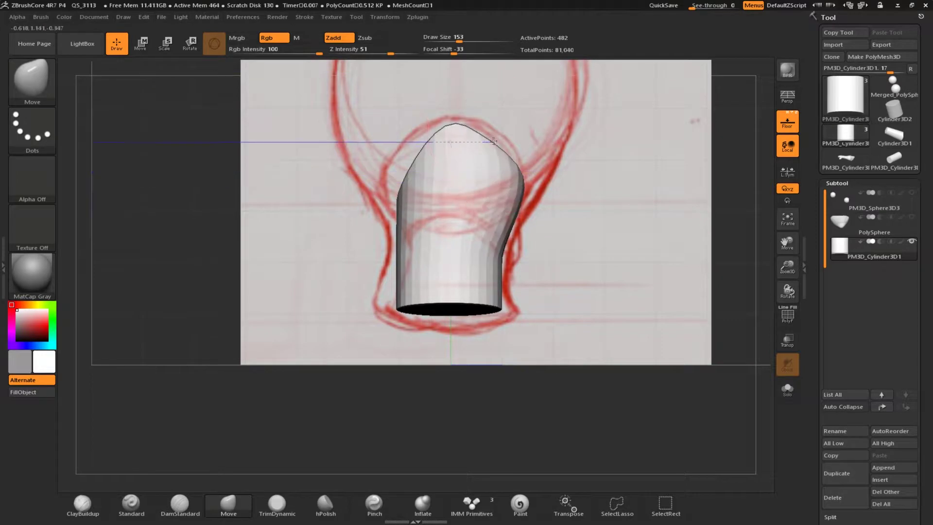
left_click_drag(491, 141, 497, 130)
left_click_drag(406, 184, 383, 179)
Shape the leg's foot and inner thigh to the front sketch with the Move brush at size 79, undoing the last stroke
key("shift")
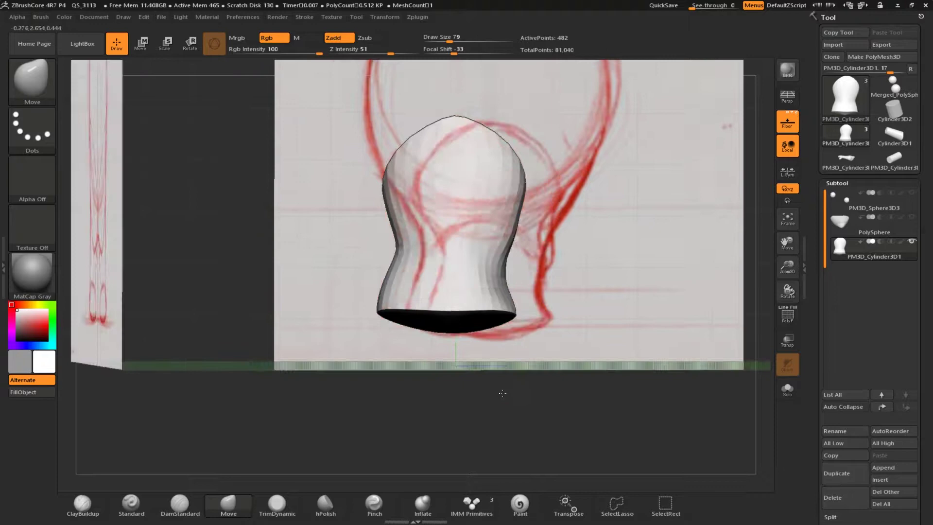
key("shift")
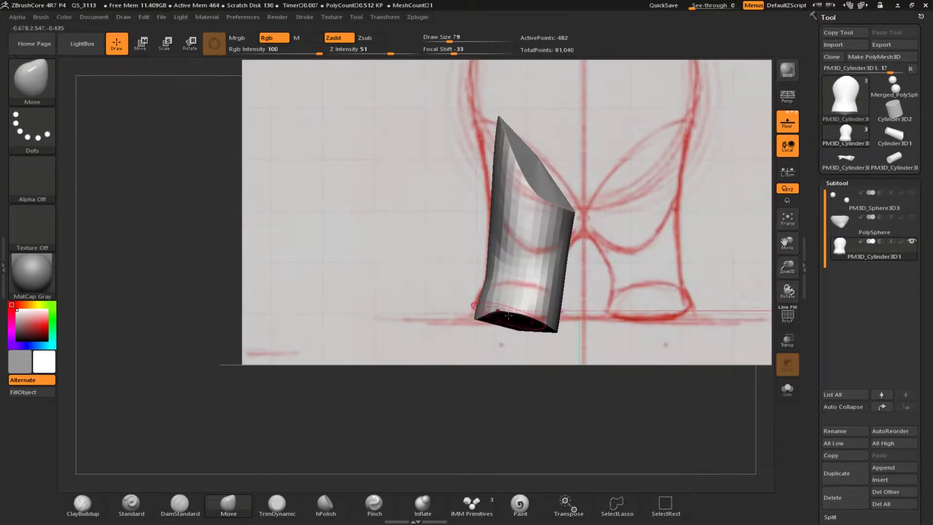
key("shift")
mouse_move(519, 331)
left_mouse_down()
mouse_move(439, 317)
mouse_move(376, 365)
left_mouse_up()
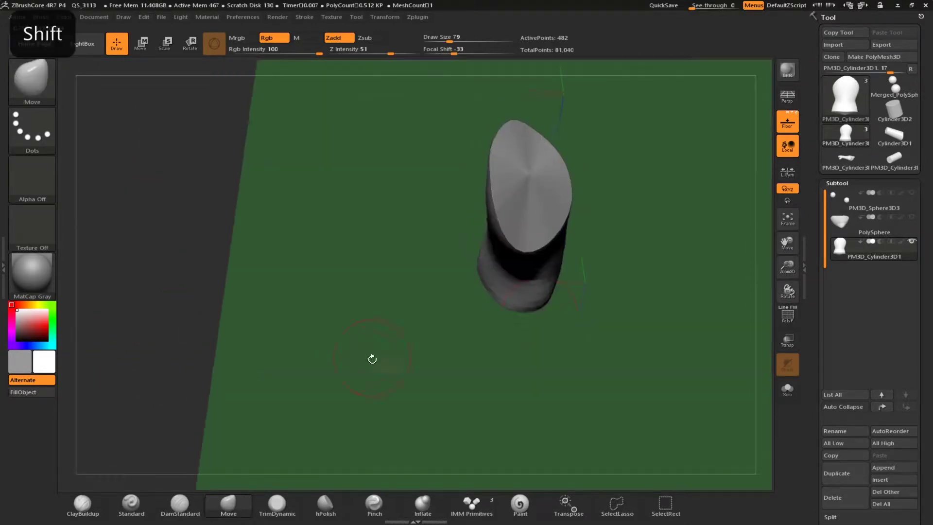
mouse_move(505, 313)
left_mouse_down("shift")
mouse_move(323, 333)
mouse_move(350, 362)
left_mouse_up("shift")
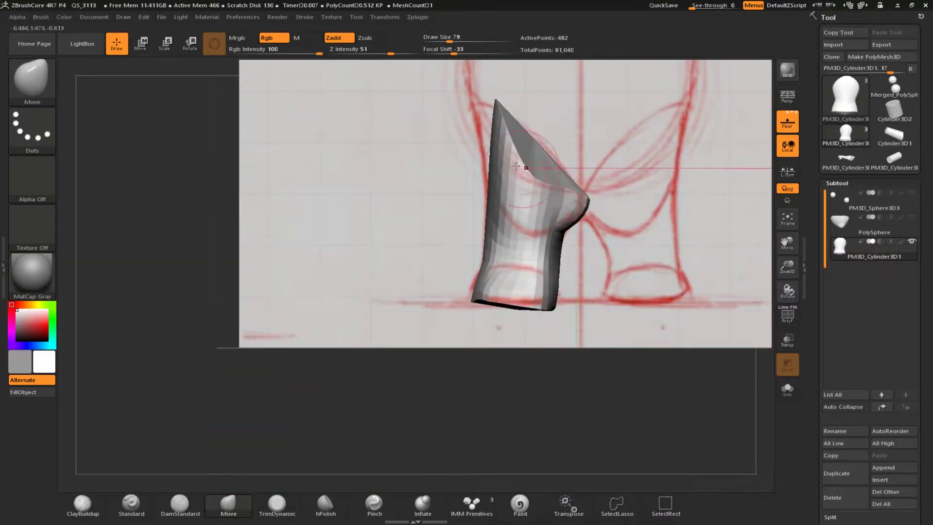
key("ctrl+z")
Show the body subtool, duplicate the leg and mirror one copy to the other side of the body
left_click(911, 217)
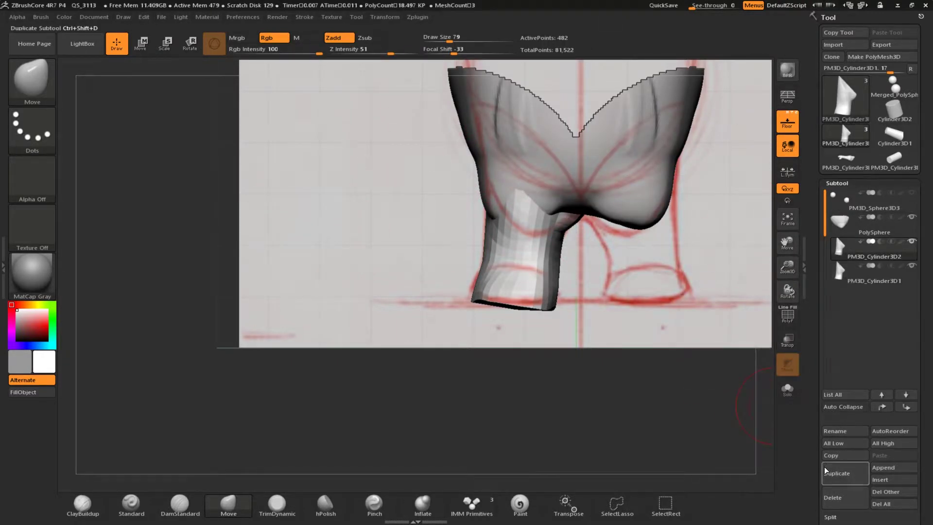
scroll(818, 277, "down", 10)
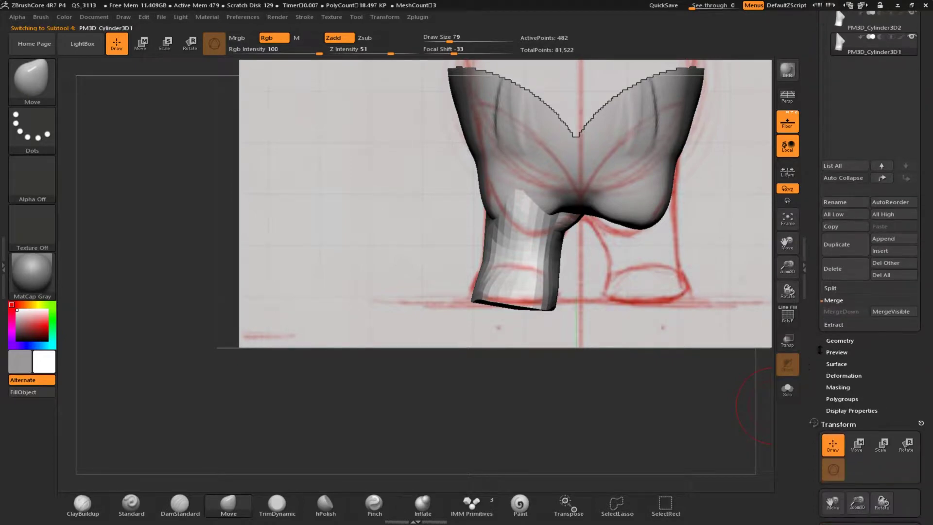
scroll(818, 311, "up", 8)
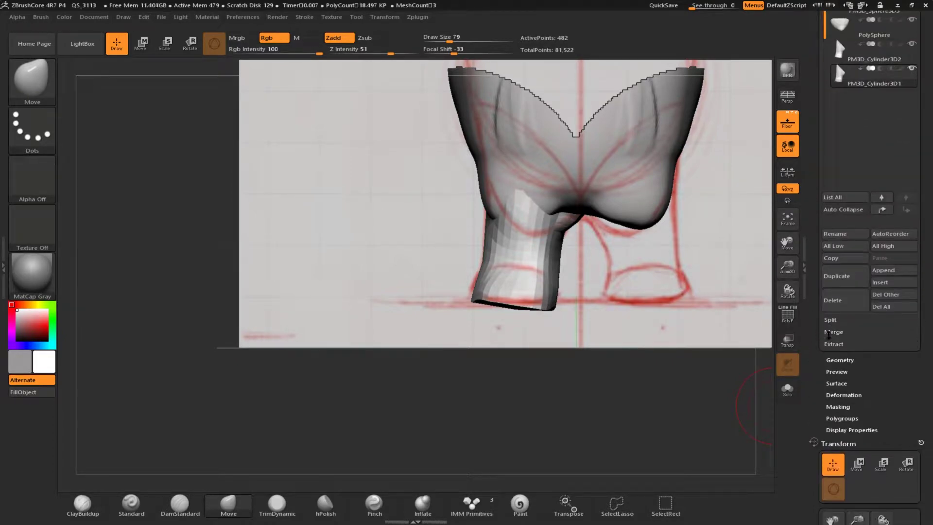
scroll(814, 334, "up", 2)
scroll(822, 292, "down", 8)
left_click(831, 206)
left_click(834, 206)
left_click(829, 230)
left_click(830, 230)
left_click(828, 240)
left_click(838, 265)
Merge the two leg subtools into one with MergeDown
left_click_drag(704, 234, 729, 257)
left_click(844, 241)
left_click_drag(812, 227, 812, 502)
left_click(855, 247)
left_click(833, 516)
left_click(831, 487)
left_click(728, 508)
Select the body subtool and unhide its entire mesh
left_click(646, 197, "alt")
left_click_drag(311, 311, 243, 302, "ctrl+shift")
left_click(332, 328, "ctrl+shift")
Select the merged legs subtool and convert it to a DynaMesh at resolution 128
left_click(632, 258, "alt")
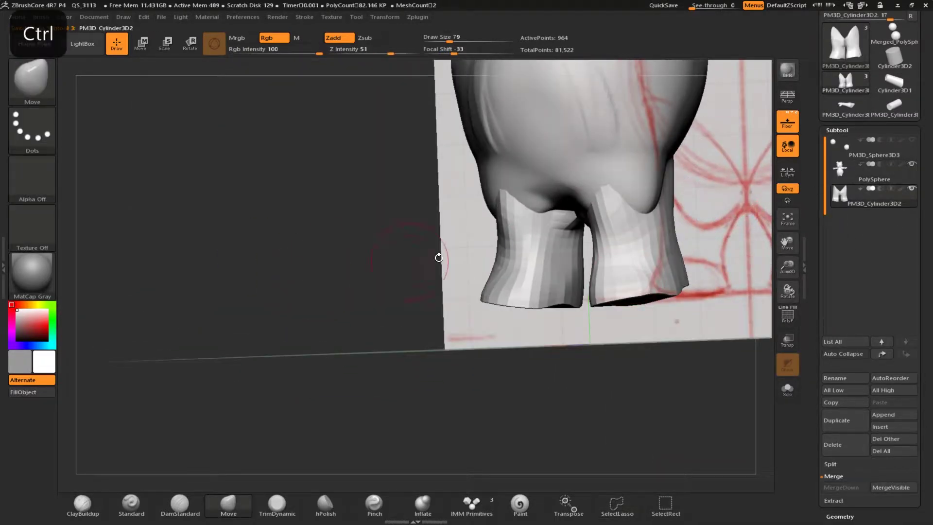
left_click(840, 517)
left_click(830, 379)
Smooth the faceted legs and pull the feet to the side sketch with the Move brush at size 79
mouse_move(383, 319)
left_mouse_down()
mouse_move(639, 270)
mouse_move(626, 284)
left_mouse_up()
mouse_move(651, 321)
left_mouse_down()
mouse_move(476, 273)
mouse_move(335, 203)
mouse_move(385, 92)
left_mouse_up()
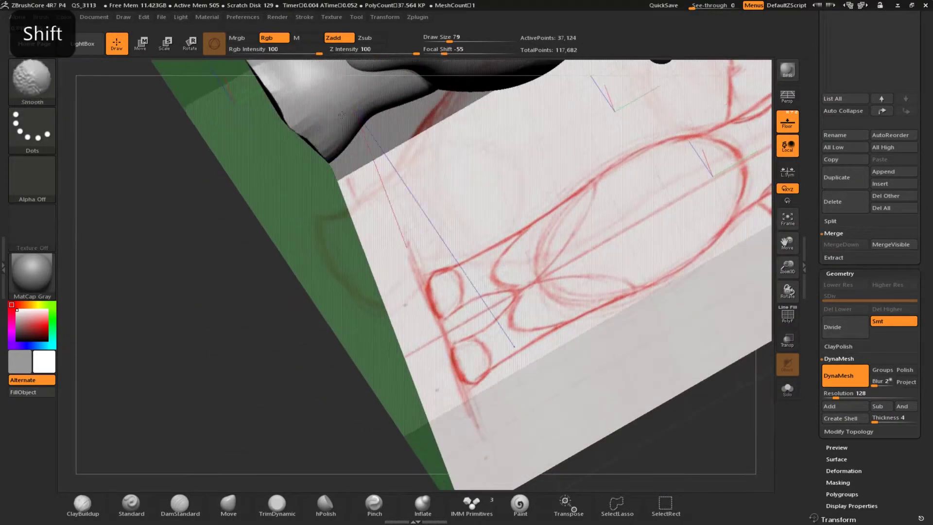
left_click_drag(261, 216, 304, 291, "shift")
left_click_drag(197, 170, 419, 292, "alt")
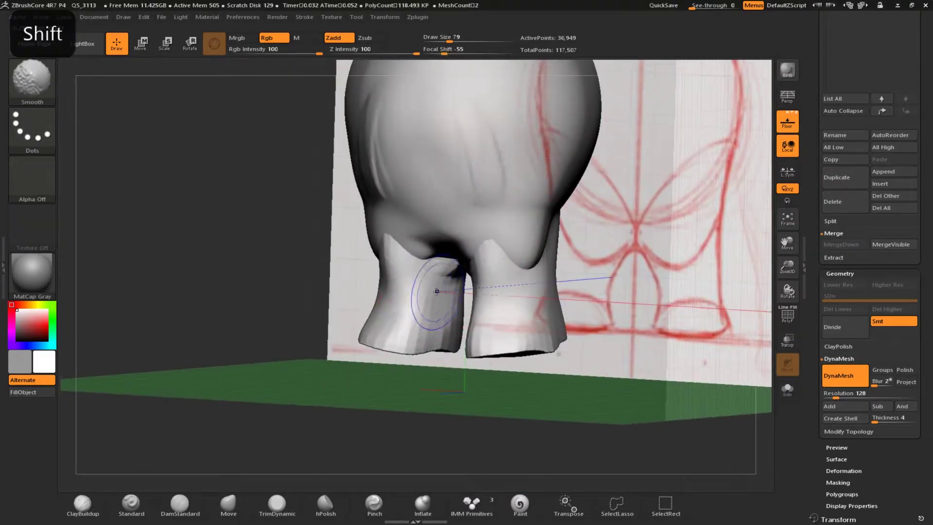
mouse_move(347, 335)
left_mouse_down()
mouse_move(476, 385)
mouse_move(522, 348)
mouse_move(567, 333)
mouse_move(425, 397)
left_mouse_up()
left_click_drag(579, 357, 577, 360)
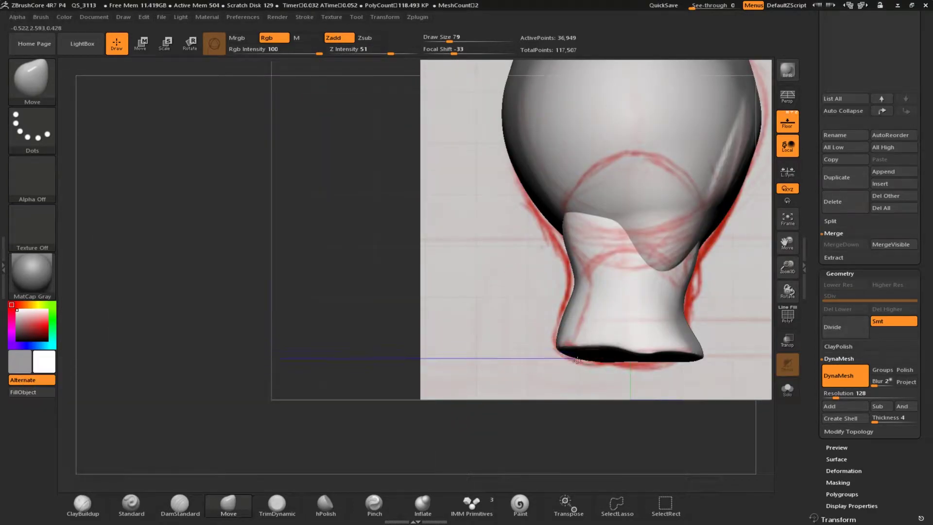
left_click_drag(549, 335, 510, 359)
Merge the legs and the body into one subtool with MergeDown
left_click_drag(814, 195, 814, 312)
left_click(835, 167)
left_click(804, 209)
left_click(928, 209)
left_click(833, 185)
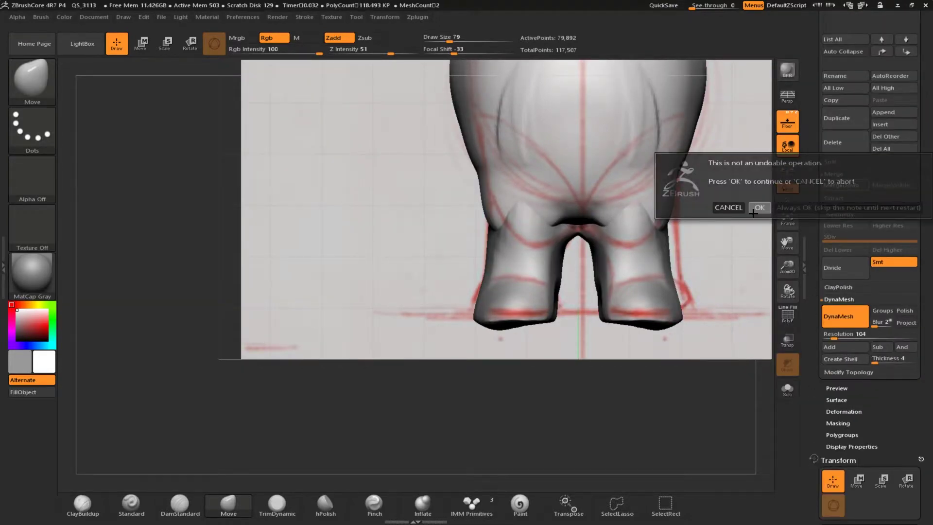
left_click(758, 208)
Remesh the merged body with DynaMesh and smooth the joins between the legs and the torso, front and back
left_click_drag(365, 237, 311, 374, "alt")
left_click_drag(160, 287, 187, 273, "alt")
mouse_move(533, 148)
left_mouse_down("shift")
mouse_move(652, 177)
mouse_move(621, 128)
left_mouse_up("shift")
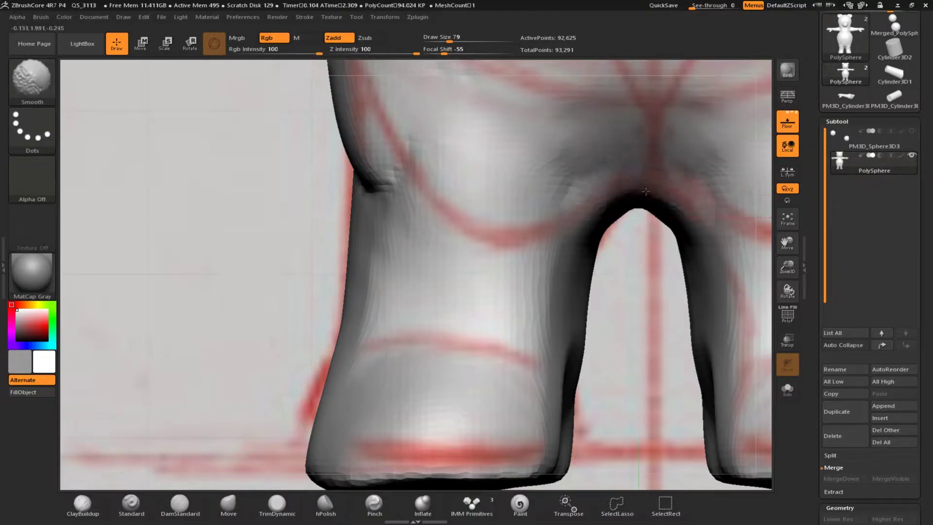
left_click_drag(629, 186, 568, 180, "shift")
left_click_drag(662, 385, 496, 311)
right_click(461, 375)
left_click_drag(194, 291, 272, 262)
mouse_move(379, 209)
left_mouse_down("shift")
mouse_move(444, 197)
mouse_move(471, 162)
left_mouse_up("shift")
left_click_drag(443, 194, 377, 218, "shift")
left_click_drag(301, 292, 467, 340)
mouse_move(321, 187)
left_mouse_down("shift")
mouse_move(271, 235)
mouse_move(260, 224)
left_mouse_up("shift")
Refine the crotch arch between the legs from behind with the Move brush at size 79 and smooth it
key("b")
key("m")
key("v")
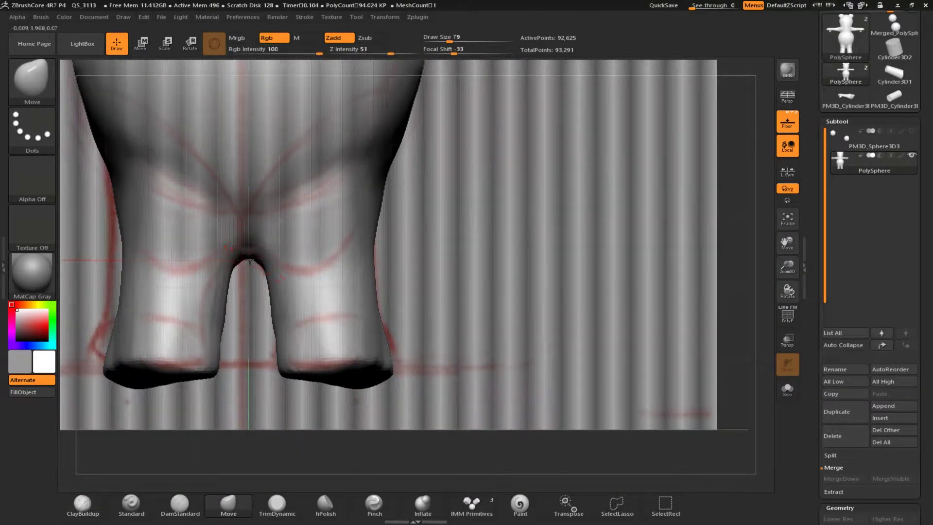
left_click_drag(250, 316, 242, 286, "shift")
right_click_drag(220, 215, 631, 369, "ctrl")
mouse_move(165, 340)
right_mouse_down()
mouse_move(303, 350)
mouse_move(359, 374)
mouse_move(375, 393)
mouse_move(292, 389)
mouse_move(304, 293)
mouse_move(314, 385)
mouse_move(500, 343)
mouse_move(498, 325)
mouse_move(473, 352)
mouse_move(338, 213)
mouse_move(295, 187)
right_mouse_up()
right_click_drag(214, 372, 254, 324)
mouse_move(692, 95)
left_mouse_down("ctrl")
mouse_move(350, 458)
mouse_move(404, 491)
left_mouse_up("ctrl")
scroll(826, 335, "down", 8)
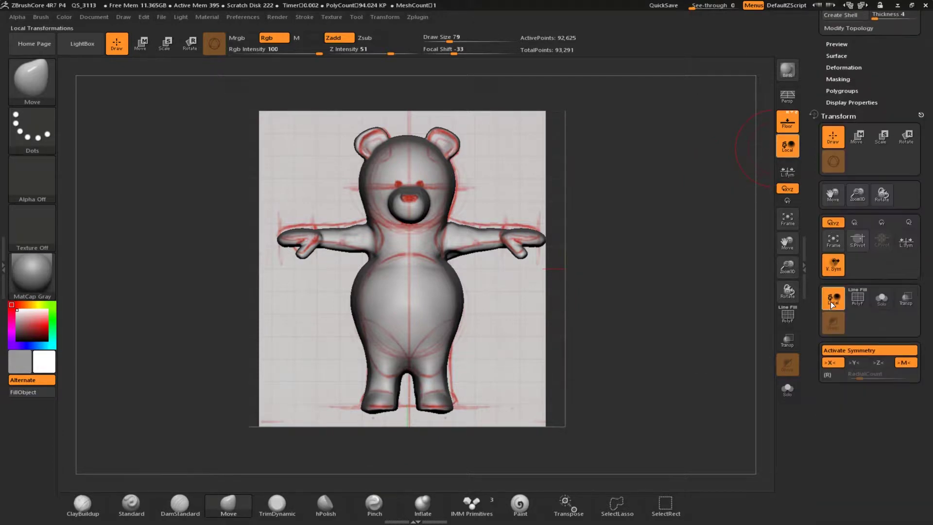
scroll(825, 272, "up", 1)
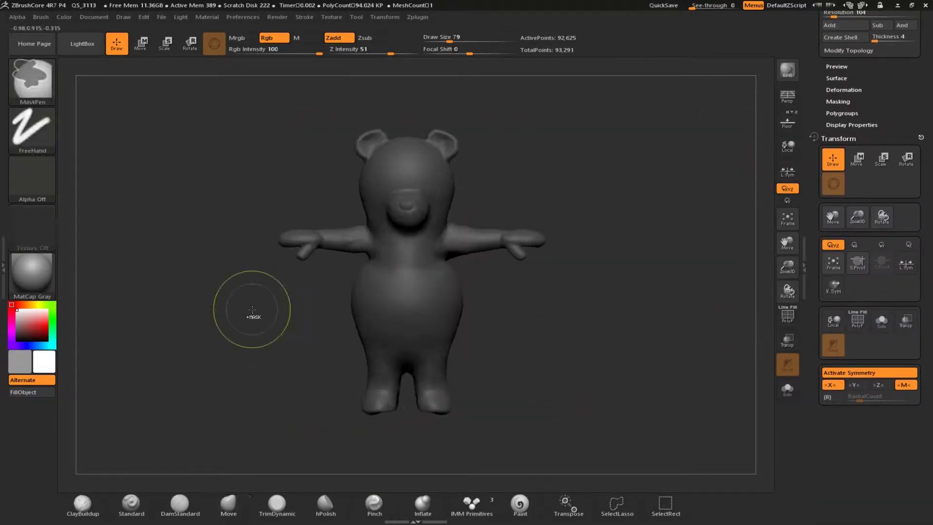
left_click(252, 308, "ctrl")
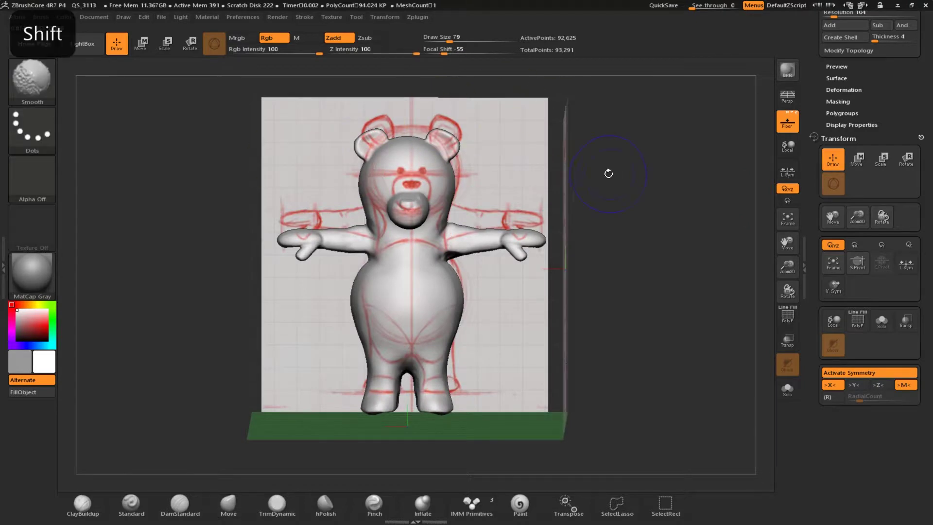
left_click_drag(608, 173, 603, 170, "shift")
left_click(406, 115, "ctrl")
left_click(406, 115, "ctrl")
left_click_drag(406, 115, 590, 444, "ctrl")
left_click(783, 122)
key("ctrl")
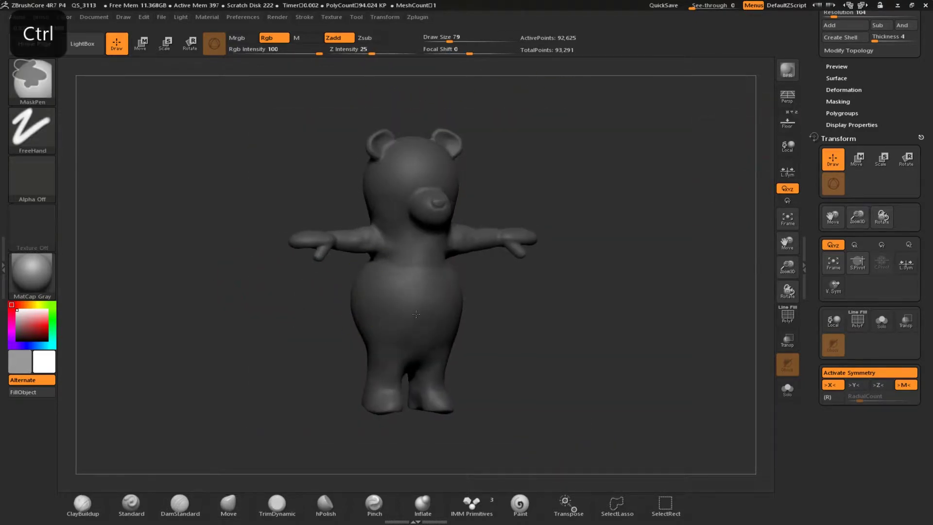
key("ctrl")
key("ctrl")
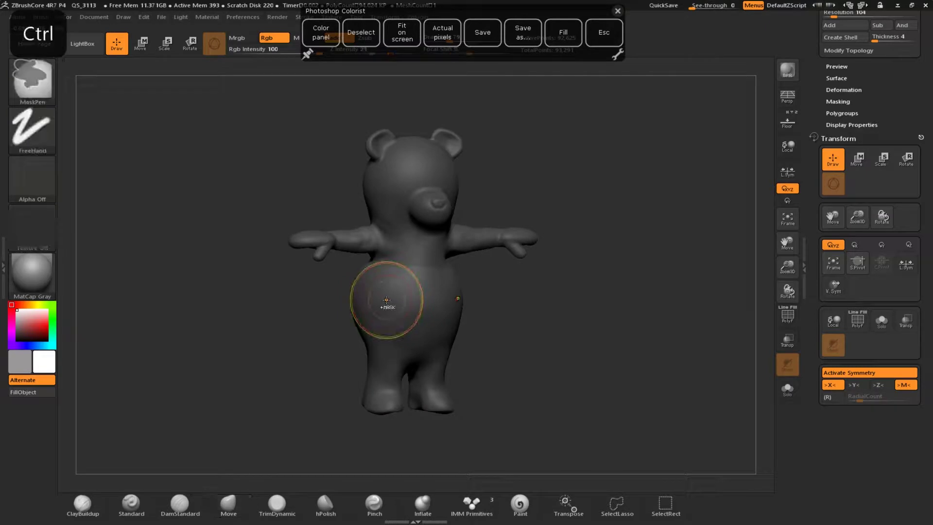
left_click_drag(357, 312, 361, 330, "ctrl+alt")
left_click(206, 212, "ctrl")
left_click_drag(206, 212, 243, 252, "ctrl")
left_click_drag(296, 299, 287, 304, "shift")
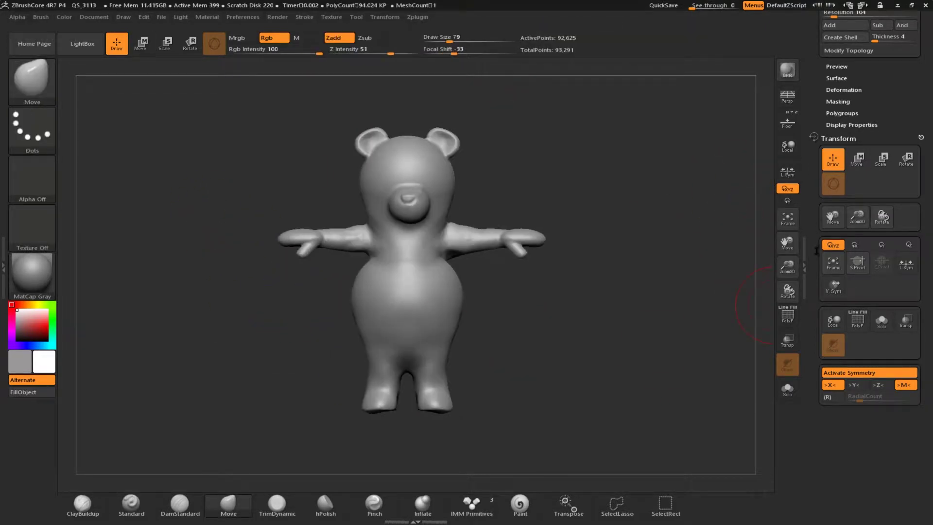
Deactivate symmetry for the bear's body and fit the mesh to the view
left_click(834, 372)
key("ctrl")
left_click(787, 316)
left_click(786, 176)
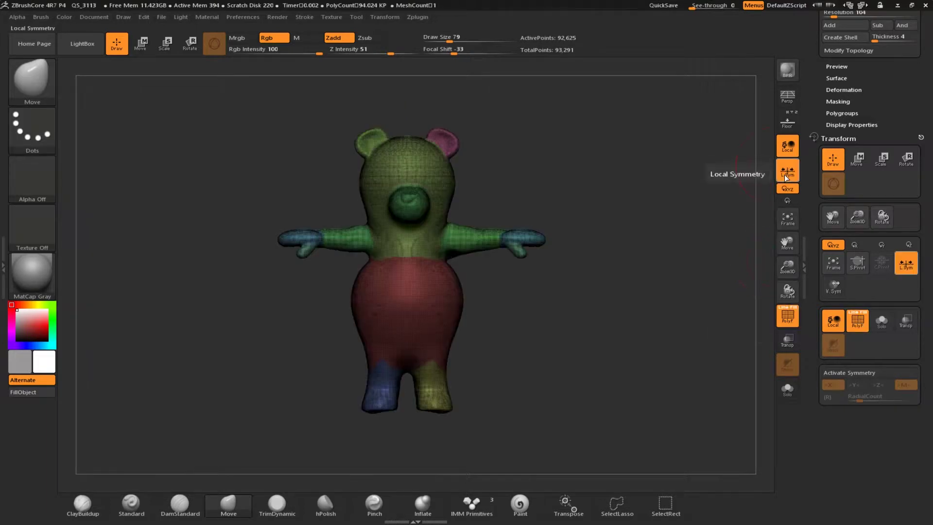
left_click(787, 315)
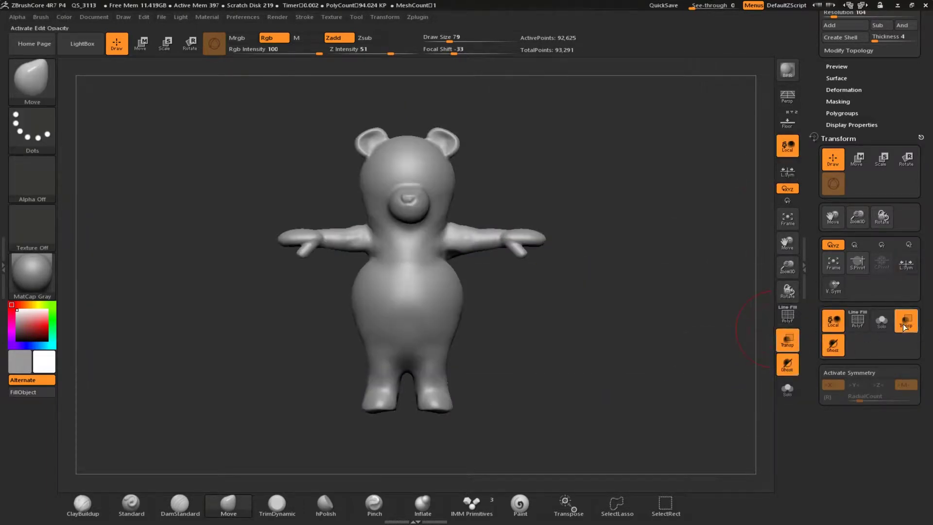
left_click_drag(644, 316, 776, 299)
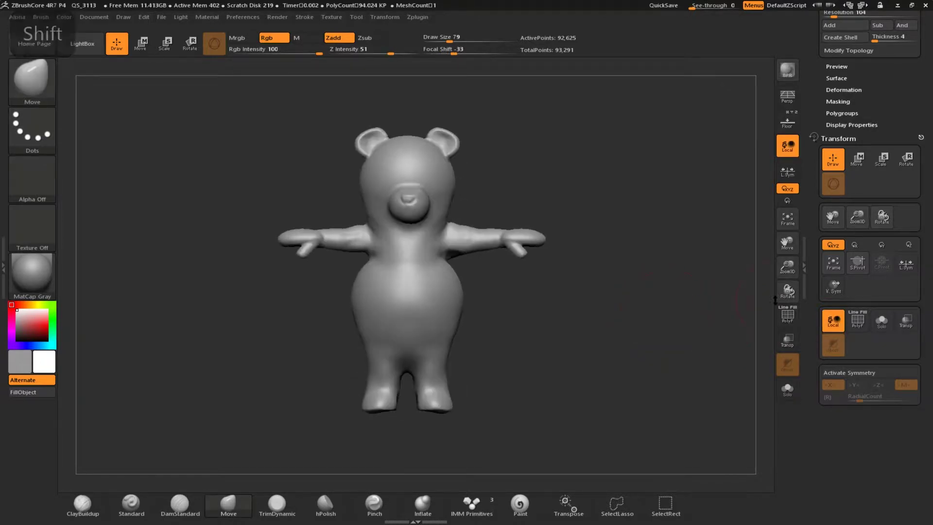
left_click(787, 219)
left_click(787, 388)
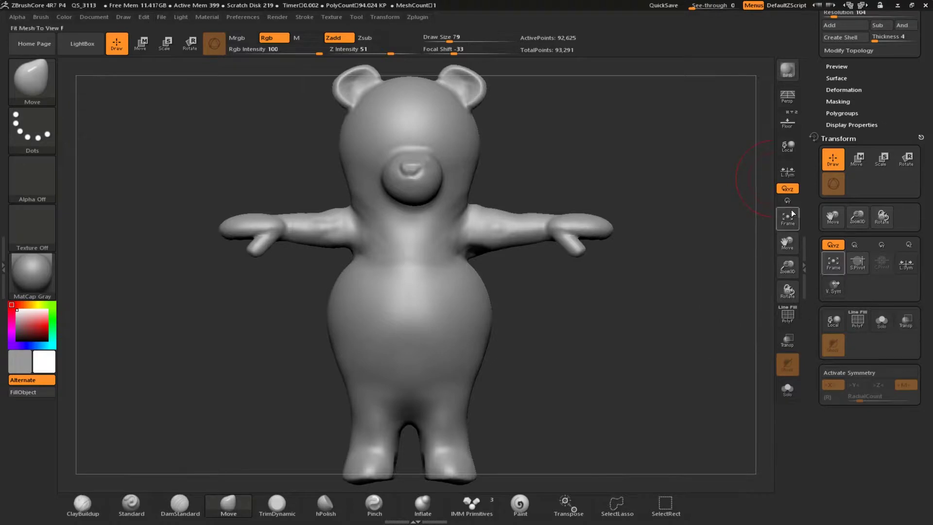
Mask one half of the bear in front view and separate the two halves with Split Unmasked Points
left_click(787, 120)
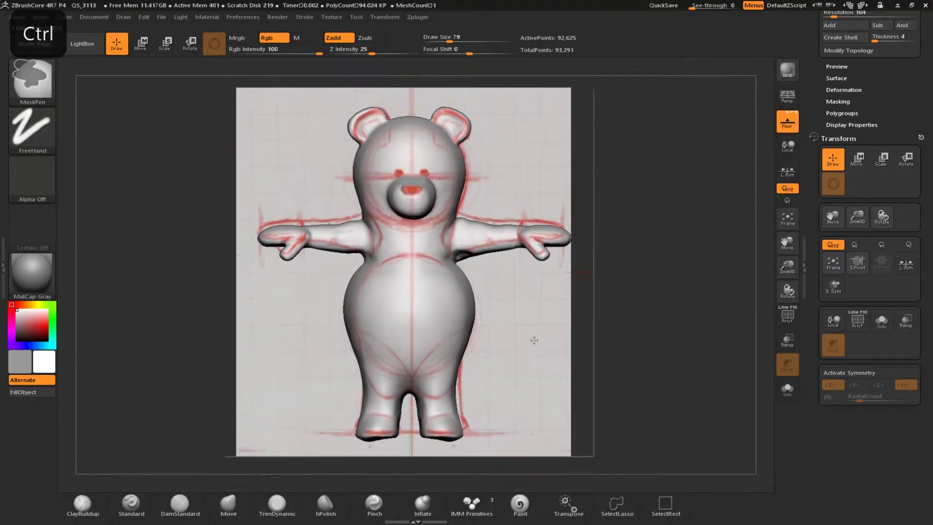
left_click_drag(409, 93, 589, 459, "ctrl")
mouse_move(813, 188)
left_mouse_down()
mouse_move(826, 324)
mouse_move(828, 221)
left_mouse_up()
left_click(826, 186)
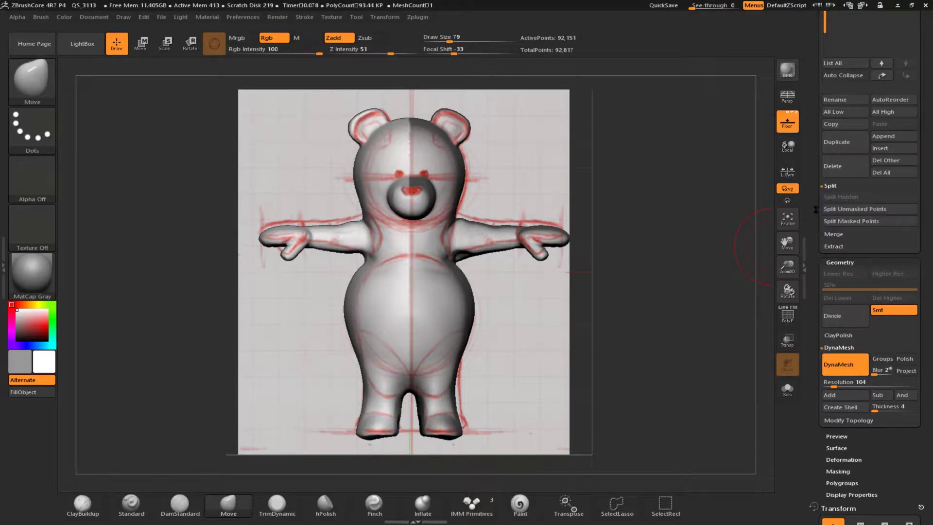
left_click(854, 208)
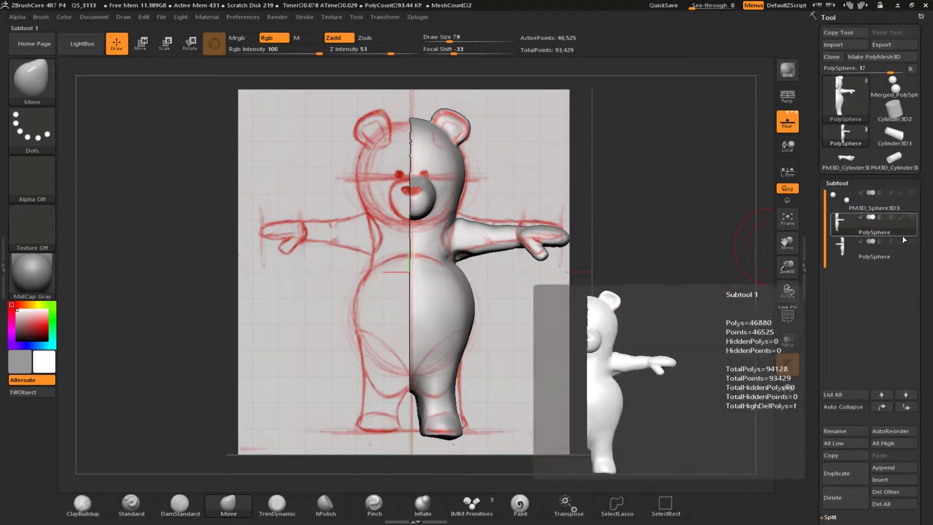
Select the split-off body half, duplicate it, and mirror one copy to the opposite side
left_click(907, 248)
mouse_move(314, 284)
left_mouse_down()
mouse_move(370, 243)
mouse_move(311, 291)
left_mouse_up()
left_click(787, 122)
mouse_move(243, 277)
left_mouse_down()
mouse_move(279, 277)
mouse_move(258, 280)
left_mouse_up()
left_click_drag(822, 311, 822, 78)
left_click(843, 324)
left_click(833, 331)
left_click_drag(821, 314, 821, 520)
left_click_drag(821, 337, 811, 255)
left_click(830, 299)
left_click(833, 434)
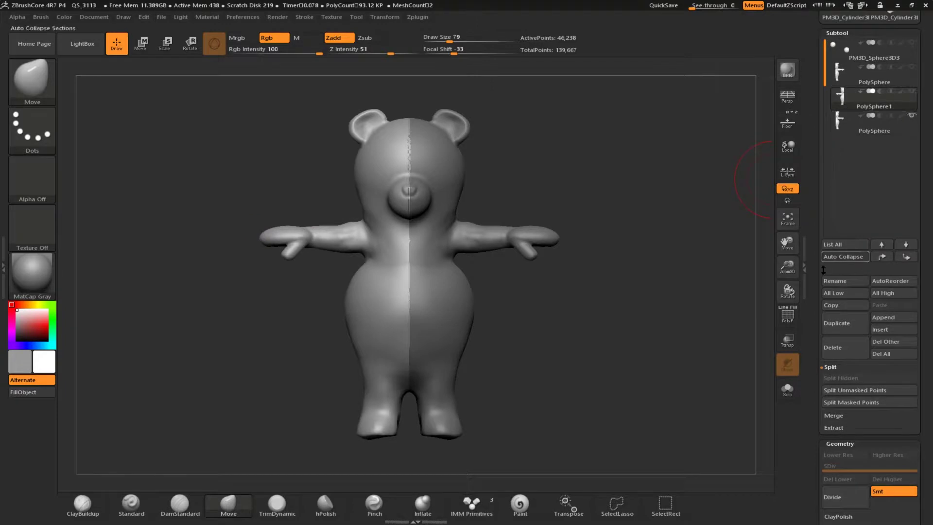
Merge the two matching body halves into one subtool with MergeDown
left_click(838, 392)
left_click(760, 392)
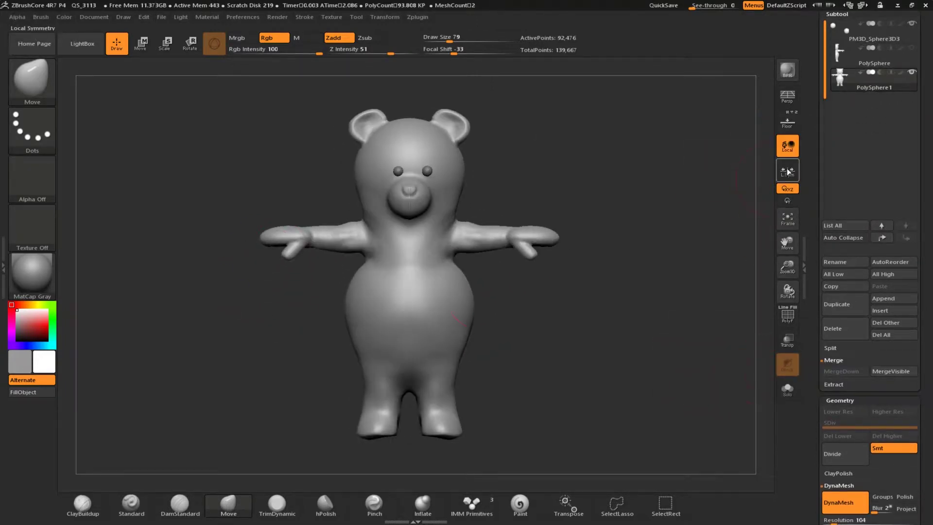
left_click(788, 172)
left_click(787, 123)
left_click(786, 123)
left_click_drag(229, 319, 293, 266)
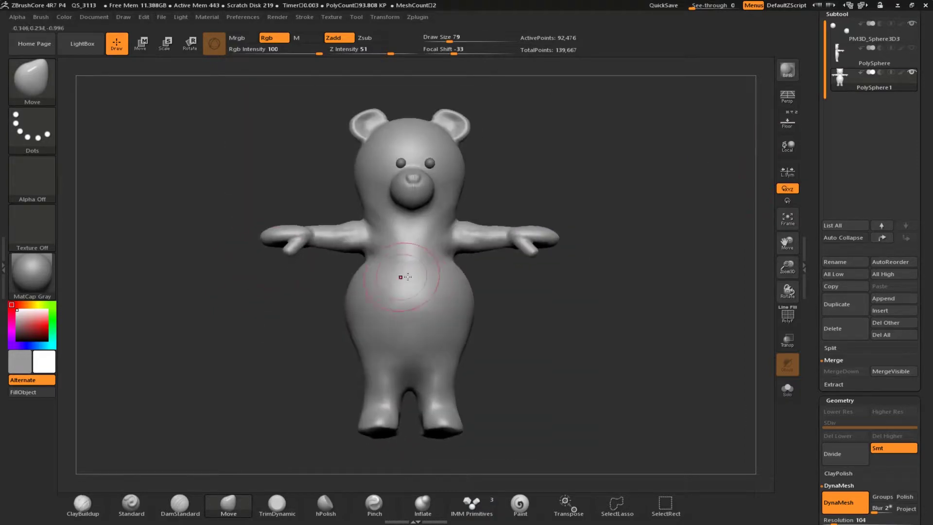
right_click_drag(408, 305, 470, 413)
mouse_move(160, 277)
left_mouse_down()
mouse_move(235, 248)
mouse_move(246, 212)
mouse_move(204, 214)
mouse_move(214, 243)
left_mouse_up()
mouse_move(348, 267)
left_mouse_down("ctrl")
mouse_move(363, 272)
mouse_move(371, 233)
left_mouse_up("ctrl")
left_click(284, 204, "ctrl")
left_click_drag(344, 280, 364, 228, "shift")
left_click_drag(166, 238, 192, 235)
key("ctrl+z")
key("ctrl+z")
key("ctrl+z")
Inspect the bear's body from several angles, closing in on the crease between chest and belly
left_click_drag(807, 427, 806, 327)
left_click_drag(699, 422, 627, 391, "ctrl")
key("shift")
left_click_drag(151, 272, 180, 277)
key("shift")
mouse_move(146, 246)
left_mouse_down()
mouse_move(134, 223)
mouse_move(542, 374)
left_mouse_up()
key("shift")
left_click_drag(632, 350, 607, 311)
mouse_move(257, 122)
left_mouse_down()
mouse_move(154, 167)
mouse_move(112, 161)
left_mouse_up()
key("shift")
key("ctrl")
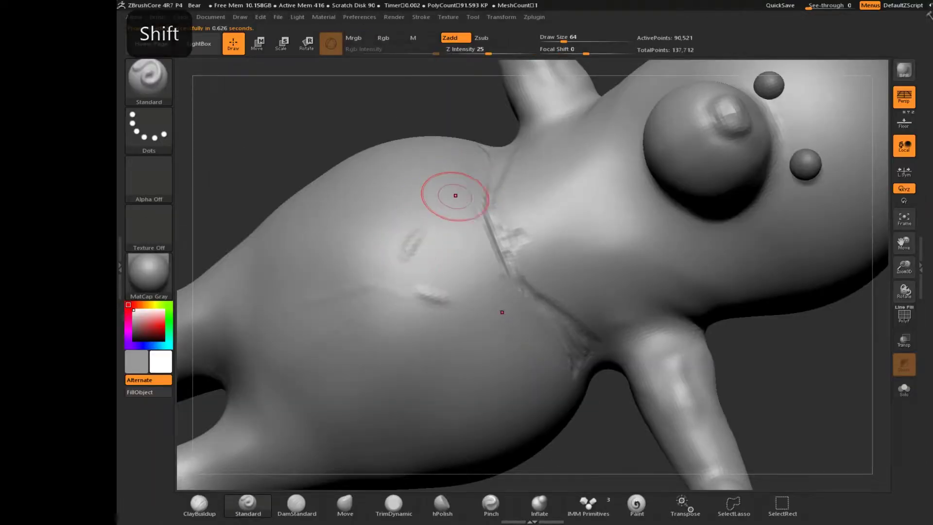
Undo the test strokes made with the Standard brush on the belly and chest
key("ctrl+z")
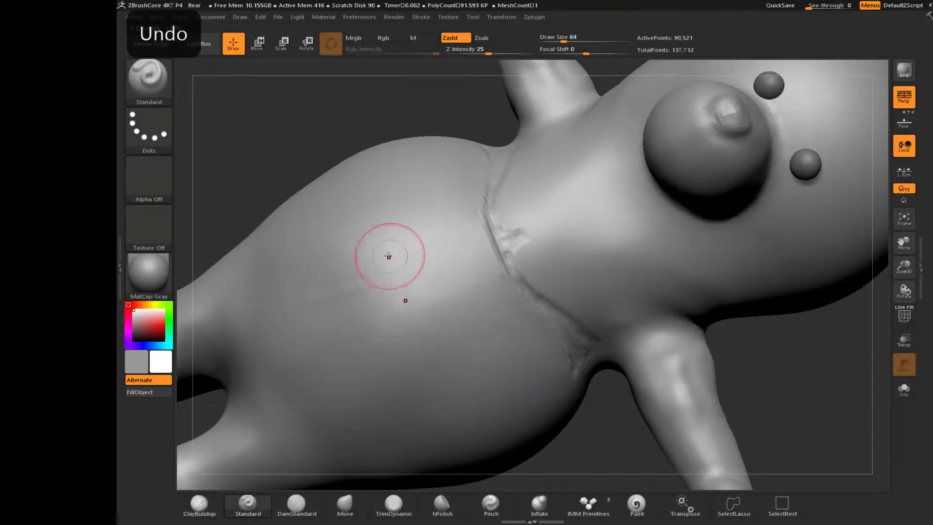
right_click_drag(451, 294, 489, 331, "ctrl")
key("ctrl+z")
key("ctrl+z")
key("ctrl+z")
key("ctrl+z")
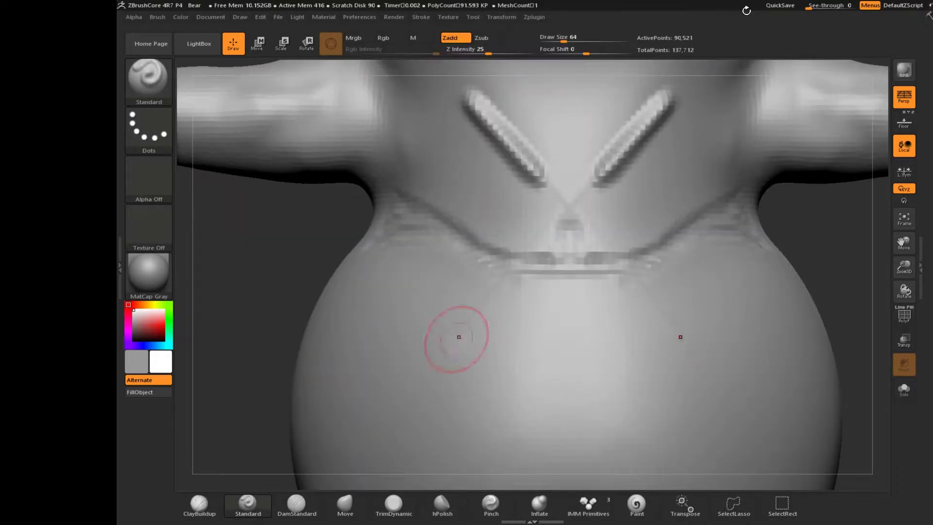
key("ctrl+z")
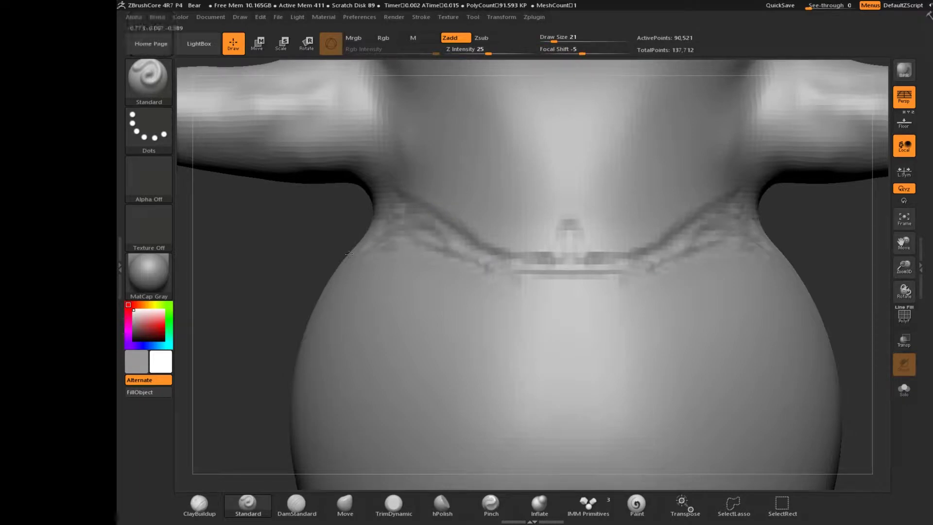
Try to sculpt the upper edge of the belly with the Standard brush at size 21, undoing the first strokes
left_click_drag(675, 267, 743, 316)
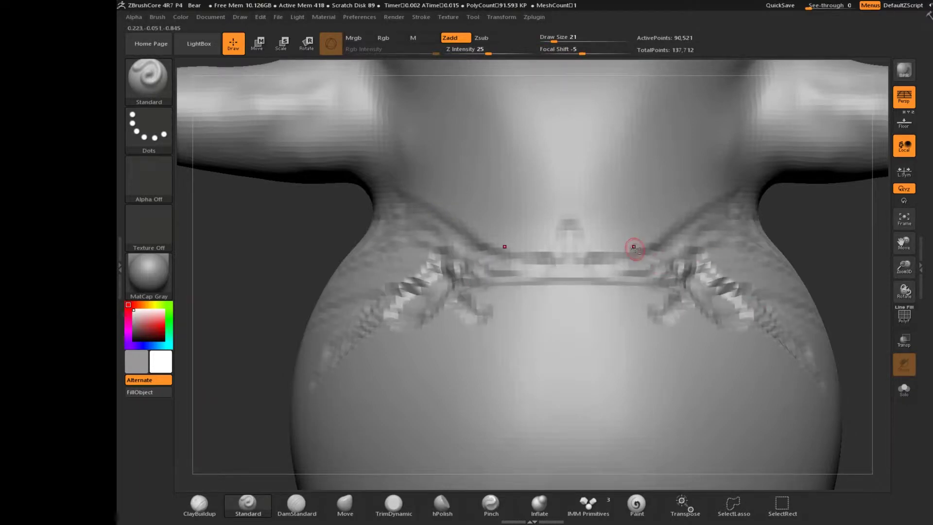
key("ctrl+z")
mouse_move(675, 260)
left_mouse_down()
mouse_move(728, 291)
mouse_move(727, 265)
left_mouse_up()
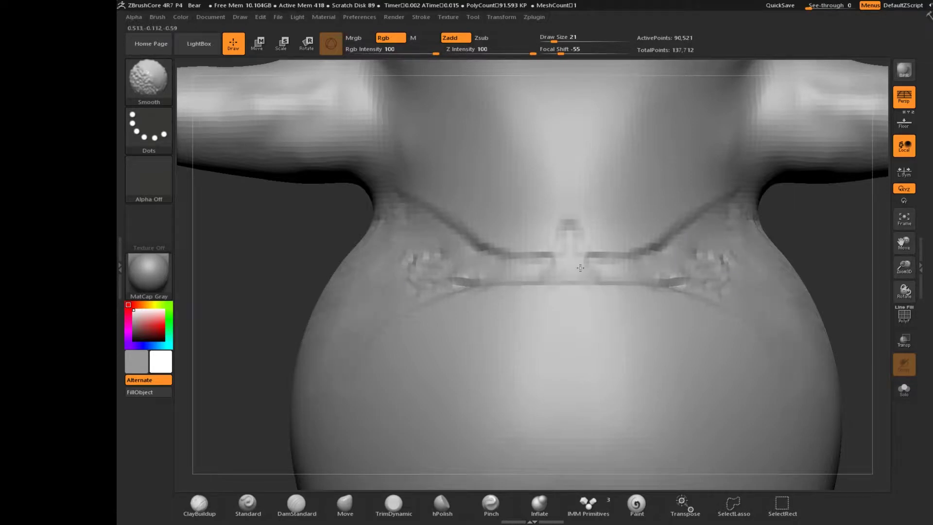
Smooth the belly surface below the chest crease with the Smooth brush at size 65
left_click_drag(560, 50, 555, 50)
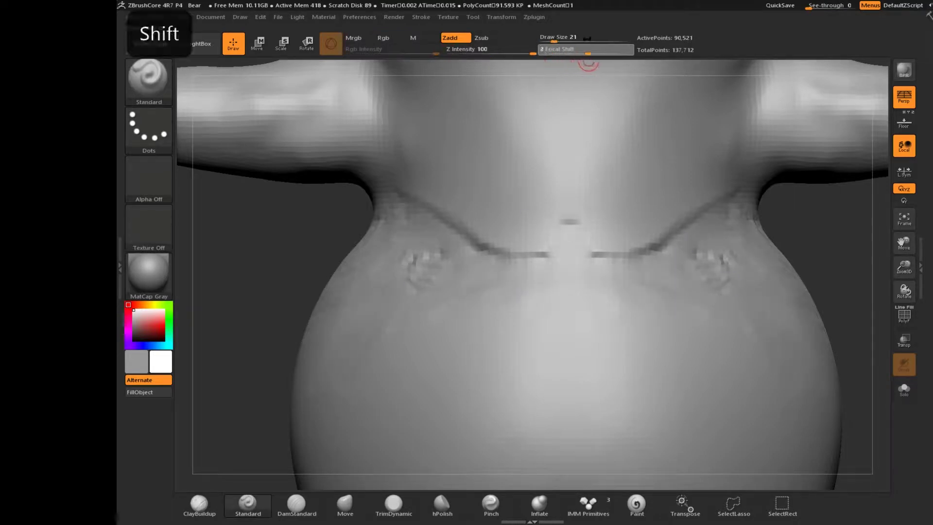
left_click_drag(690, 252, 736, 276, "shift")
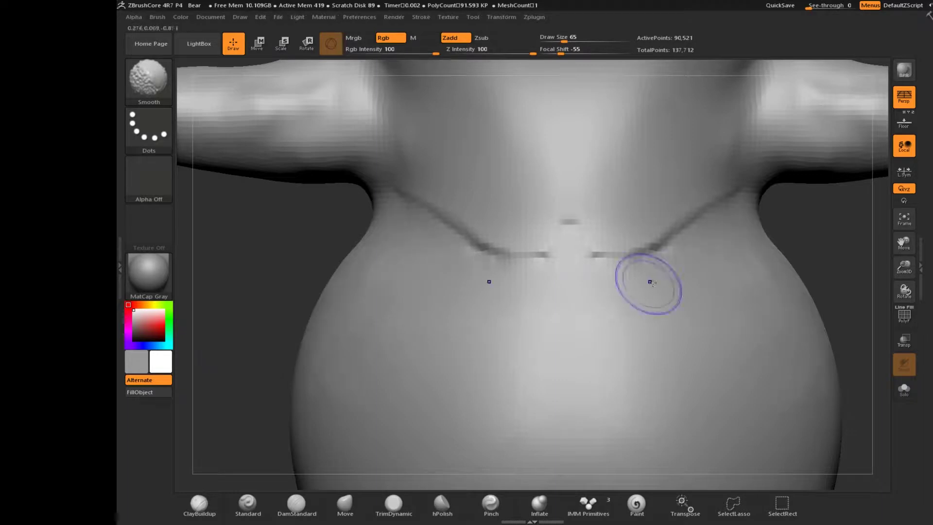
left_click_drag(651, 282, 583, 284, "shift")
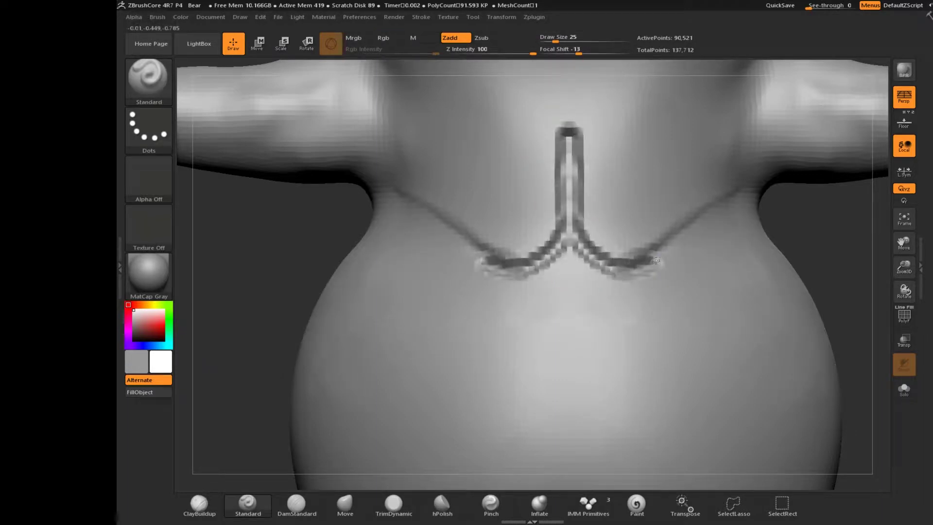
Define the crease above the belly with the Standard brush at size 25 and smooth below it, undoing the last change
left_click_drag(533, 240, 604, 271, "shift")
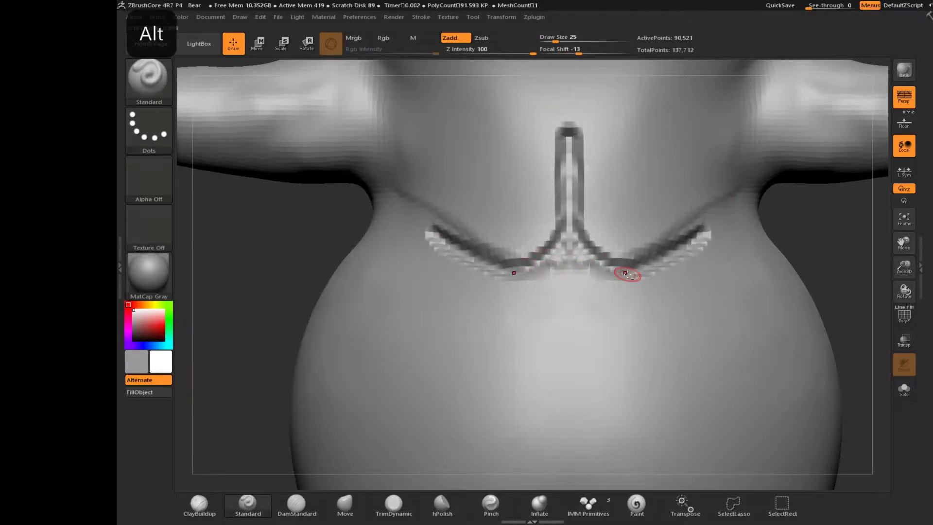
mouse_move(711, 280)
left_mouse_down("shift")
mouse_move(700, 233)
mouse_move(693, 288)
left_mouse_up("shift")
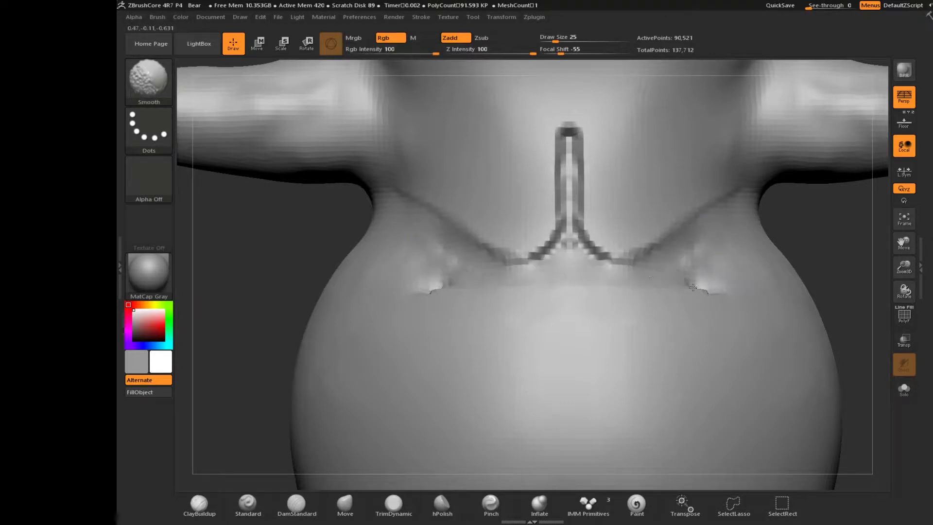
left_click_drag(229, 241, 263, 261)
left_click_drag(449, 289, 573, 292)
key("ctrl+z")
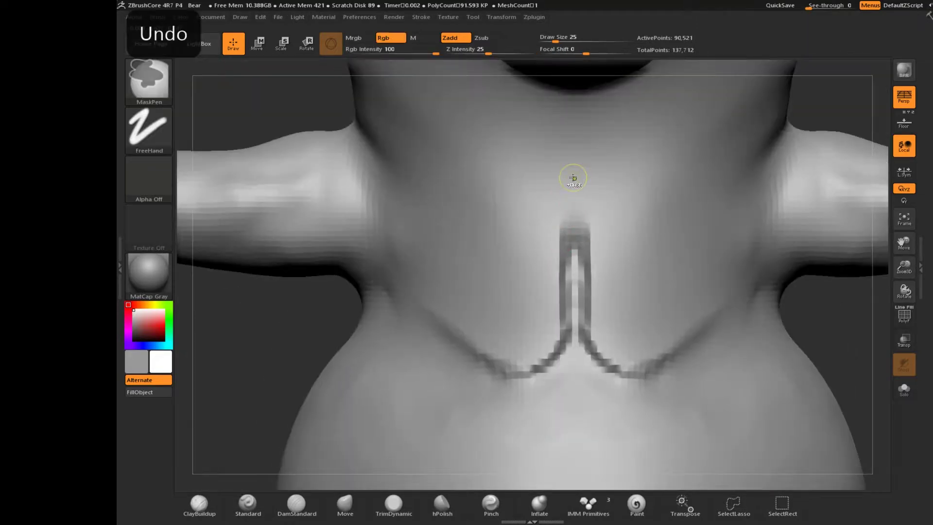
Carve a vertical crease up the centre of the chest with the Standard brush at size 25
left_click_drag(575, 182, 574, 237, "alt")
mouse_move(569, 336)
left_mouse_down("alt")
mouse_move(500, 392)
mouse_move(558, 338)
left_mouse_up("alt")
key("super")
key("ctrl+z")
left_click(248, 515)
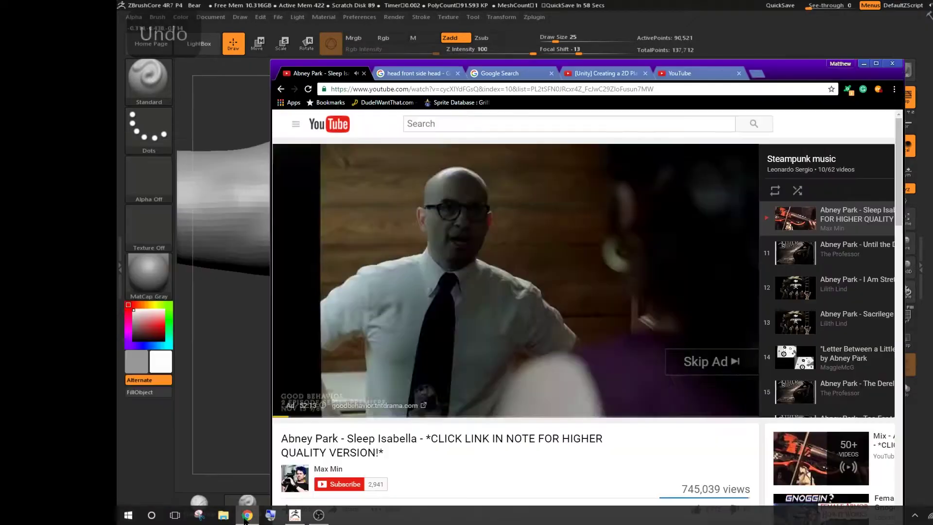
left_click(246, 516)
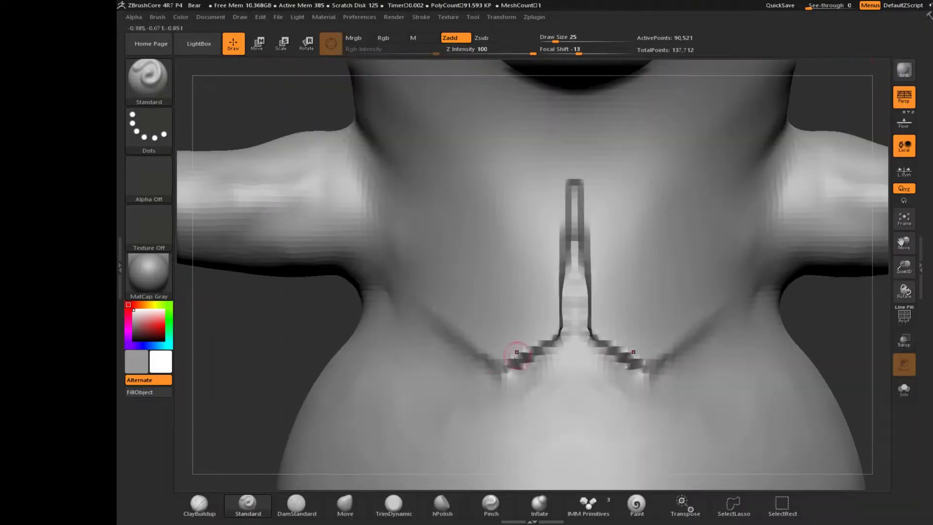
Refine the crease above the belly and soften it and the central chest groove with the Smooth brush
left_click_drag(511, 376, 501, 384, "shift")
left_click_drag(253, 318, 299, 311)
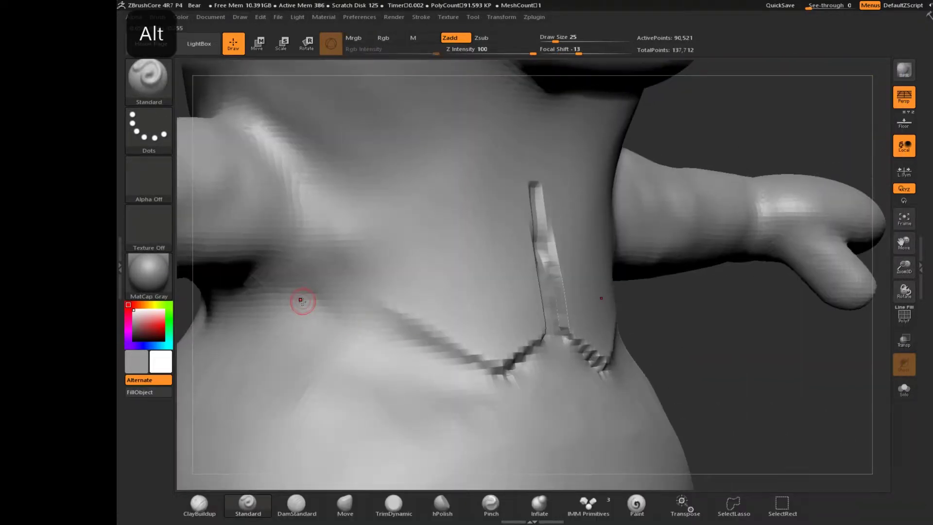
mouse_move(527, 317)
left_mouse_down()
mouse_move(520, 261)
mouse_move(446, 325)
mouse_move(463, 199)
mouse_move(516, 287)
mouse_move(413, 311)
mouse_move(498, 367)
left_mouse_up()
left_click_drag(807, 398, 695, 405)
left_click_drag(503, 335, 515, 187, "shift")
mouse_move(469, 219)
left_mouse_down("shift")
mouse_move(428, 335)
mouse_move(451, 364)
mouse_move(481, 236)
mouse_move(490, 309)
left_mouse_up("shift")
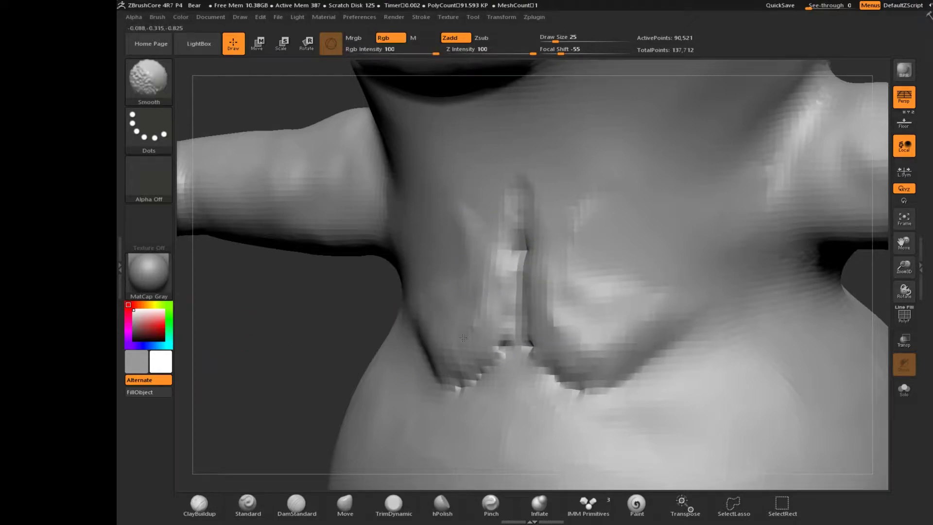
left_click_drag(494, 374, 607, 393, "shift")
left_click_drag(213, 297, 266, 274)
left_click_drag(524, 304, 528, 208, "shift")
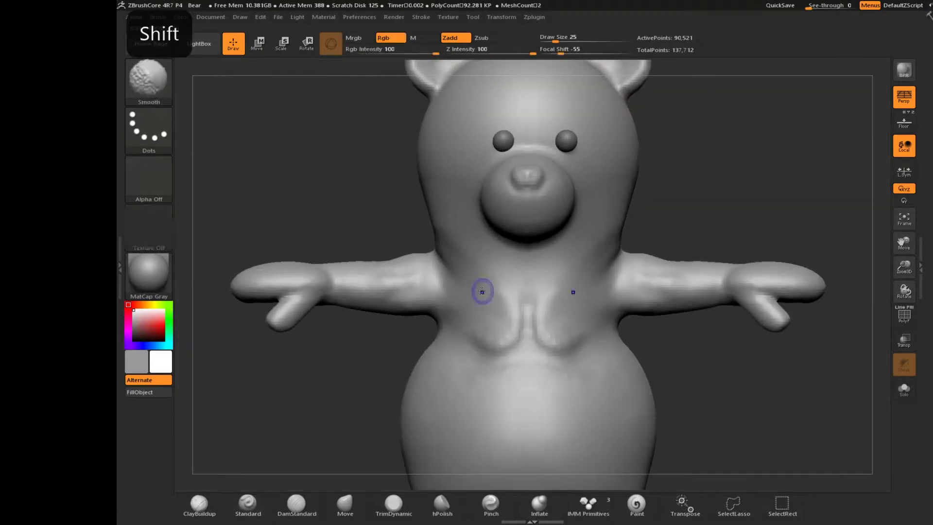
Try several Standard brush strokes on the chest and belly, undoing each one
mouse_move(482, 292)
left_mouse_down()
mouse_move(510, 315)
mouse_move(479, 335)
left_mouse_up()
key("ctrl+z")
left_click_drag(510, 391, 469, 426)
key("ctrl+z")
mouse_move(604, 427)
left_mouse_down()
mouse_move(558, 396)
mouse_move(528, 428)
left_mouse_up()
key("ctrl+z")
left_click_drag(443, 427, 530, 418)
key("ctrl+z")
Lower the Standard brush's Z intensity to 19, testing it on the belly and undoing the test strokes
mouse_move(266, 91)
left_mouse_down()
mouse_move(489, 66)
mouse_move(519, 54)
left_mouse_up()
left_click_drag(533, 54, 474, 54)
left_click_drag(642, 335, 427, 335)
left_click_drag(505, 418, 467, 384)
key("ctrl+z")
left_click_drag(474, 53, 483, 53)
left_click_drag(474, 382, 432, 451)
key("ctrl+z")
Shape the upper chest below the neck with the Standard brush and smooth its transition into the shoulders
mouse_move(448, 286)
left_mouse_down()
mouse_move(474, 321)
mouse_move(496, 304)
mouse_move(472, 315)
mouse_move(428, 311)
mouse_move(408, 297)
mouse_move(467, 320)
mouse_move(487, 304)
left_mouse_up()
mouse_move(466, 274)
left_mouse_down("alt")
mouse_move(520, 280)
mouse_move(380, 272)
left_mouse_up("alt")
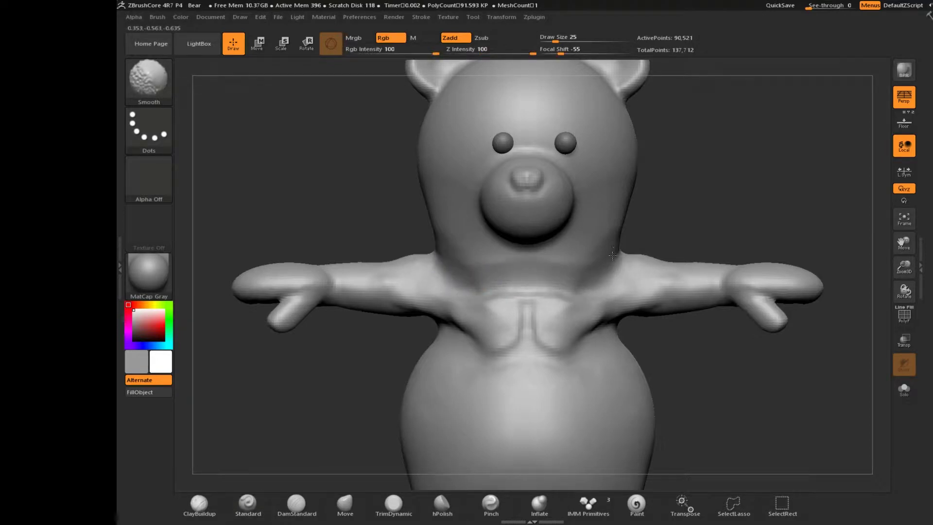
right_click_drag(454, 272, 487, 287)
left_click_drag(491, 304, 503, 327, "shift")
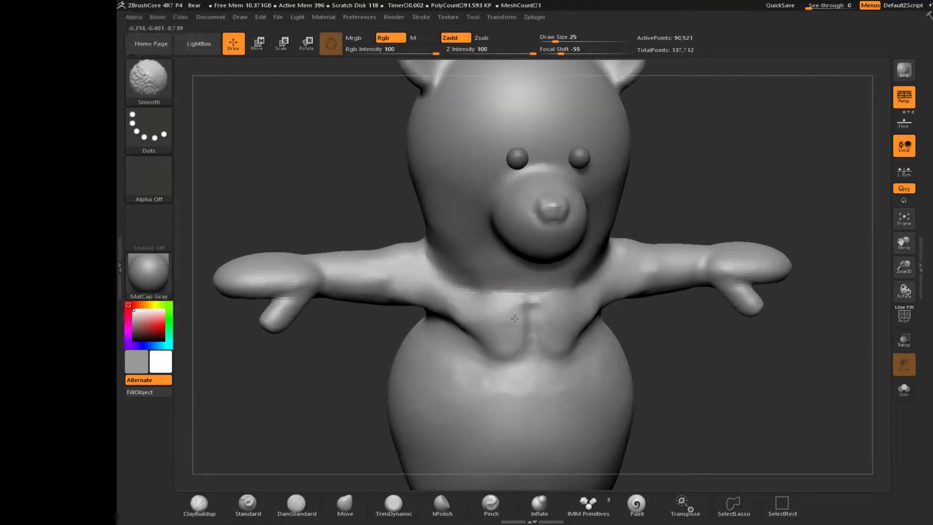
right_click_drag(524, 339, 466, 316)
left_click_drag(577, 325, 605, 310, "shift")
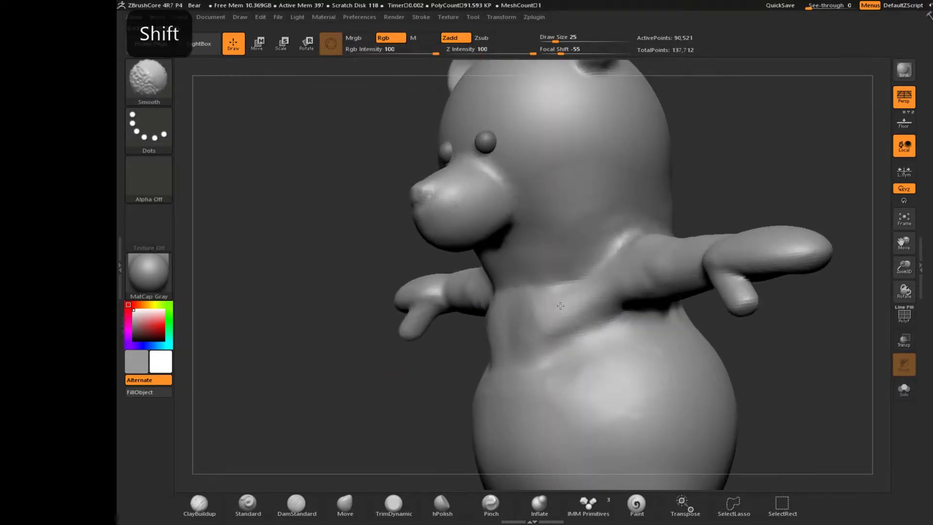
right_click_drag(500, 277, 528, 302)
Build up the front of the belly with short Standard brush strokes at Z intensity 19 and smooth them out
left_click_drag(321, 383, 330, 357)
right_click_drag(330, 357, 445, 278)
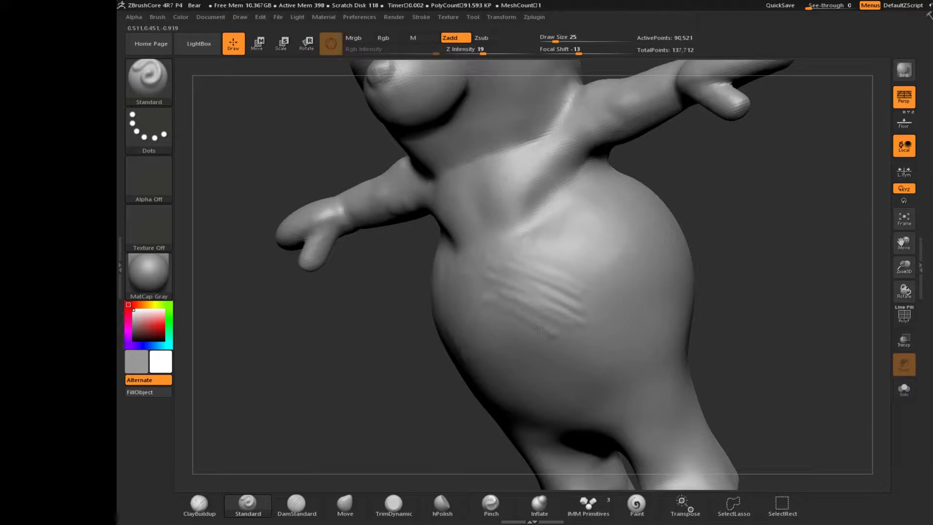
left_click_drag(579, 277, 502, 298)
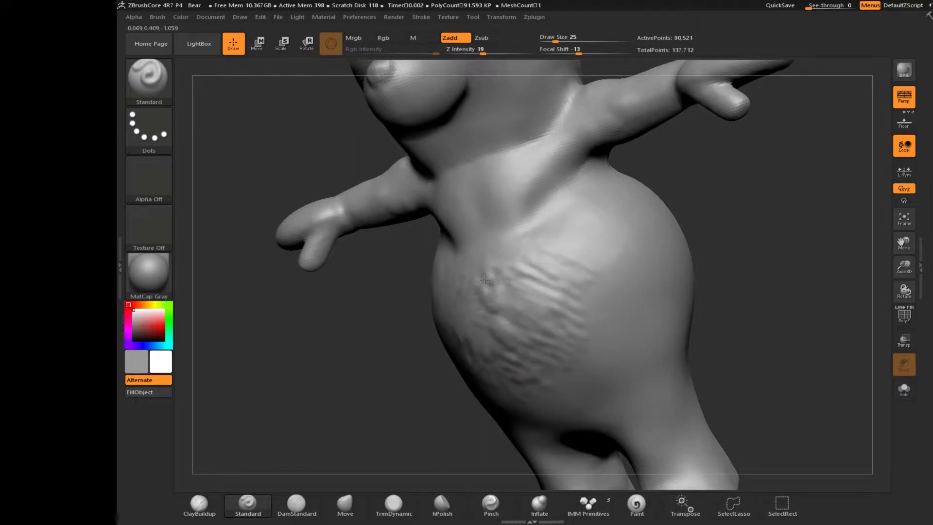
key("shift")
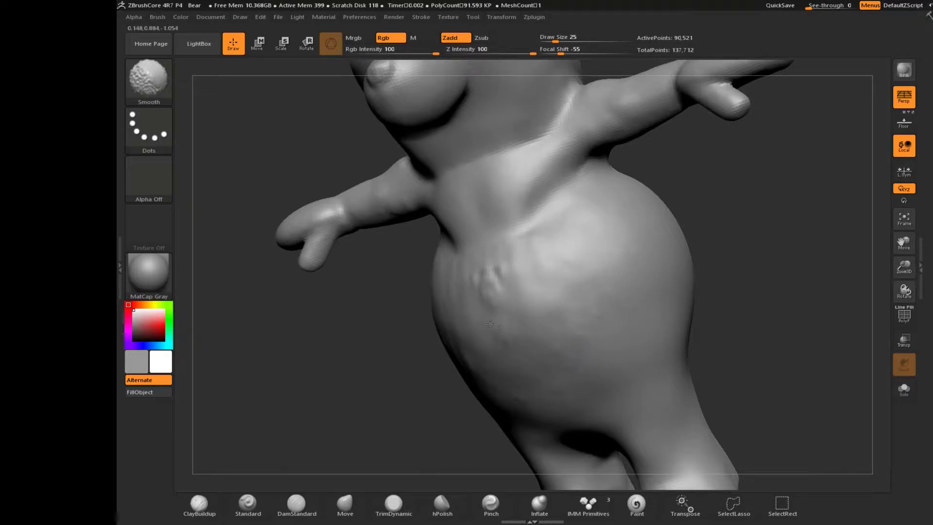
left_click_drag(413, 356, 472, 355, "shift")
left_click_drag(442, 384, 495, 320, "shift")
Carve a crease under the belly across the tops of both legs with the Standard brush in subtractive mode
left_click_drag(565, 337, 575, 338, "alt")
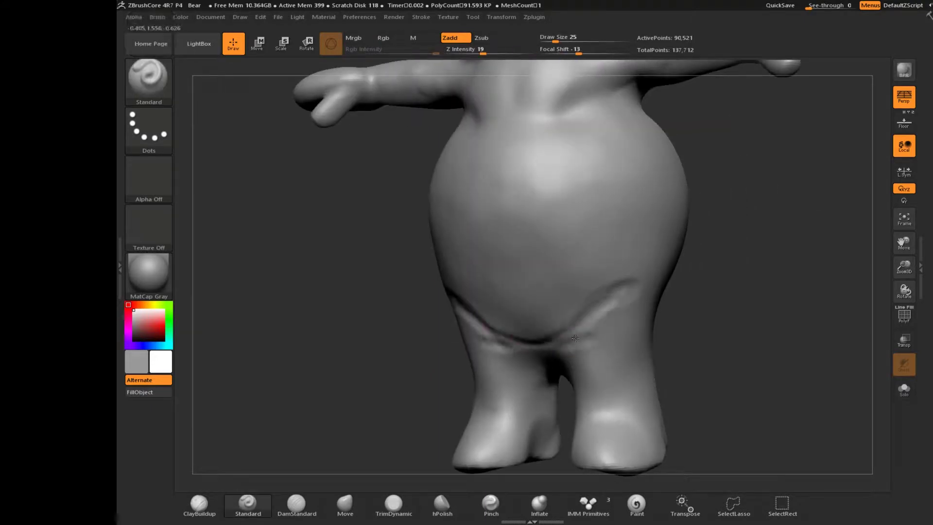
left_click_drag(635, 308, 598, 325)
left_click_drag(388, 330, 335, 329)
left_click_drag(578, 316, 513, 330, "alt")
left_click_drag(301, 335, 327, 336)
mouse_move(328, 336)
left_mouse_down("alt")
mouse_move(327, 360)
mouse_move(335, 337)
left_mouse_up("alt")
left_click_drag(474, 345, 515, 362, "alt")
left_click_drag(567, 328, 492, 346, "alt")
left_click_drag(272, 342, 297, 334)
Deepen the crease beneath the belly, undo the last stroke, and smooth its edges around the hips
left_click_drag(506, 377, 579, 282, "shift")
mouse_move(406, 347)
left_mouse_down()
mouse_move(471, 322)
mouse_move(553, 265)
mouse_move(559, 284)
mouse_move(383, 352)
left_mouse_up()
left_click_drag(287, 340, 316, 352)
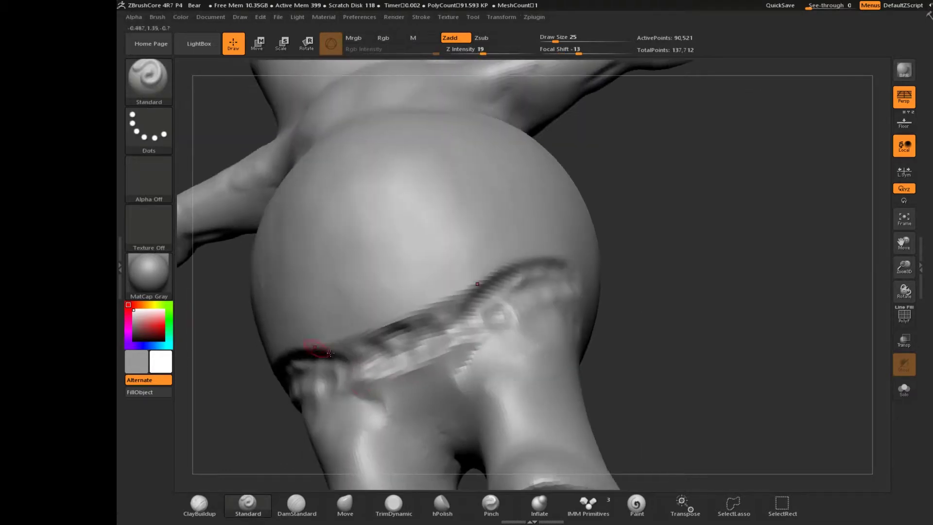
mouse_move(412, 384)
left_mouse_down()
mouse_move(459, 360)
mouse_move(474, 338)
mouse_move(428, 364)
mouse_move(381, 375)
mouse_move(366, 358)
mouse_move(456, 304)
mouse_move(422, 297)
mouse_move(508, 314)
left_mouse_up()
key("ctrl+z")
mouse_move(687, 375)
left_mouse_down()
mouse_move(694, 375)
mouse_move(631, 375)
left_mouse_up()
mouse_move(563, 306)
left_mouse_down("shift")
mouse_move(595, 287)
mouse_move(462, 383)
left_mouse_up("shift")
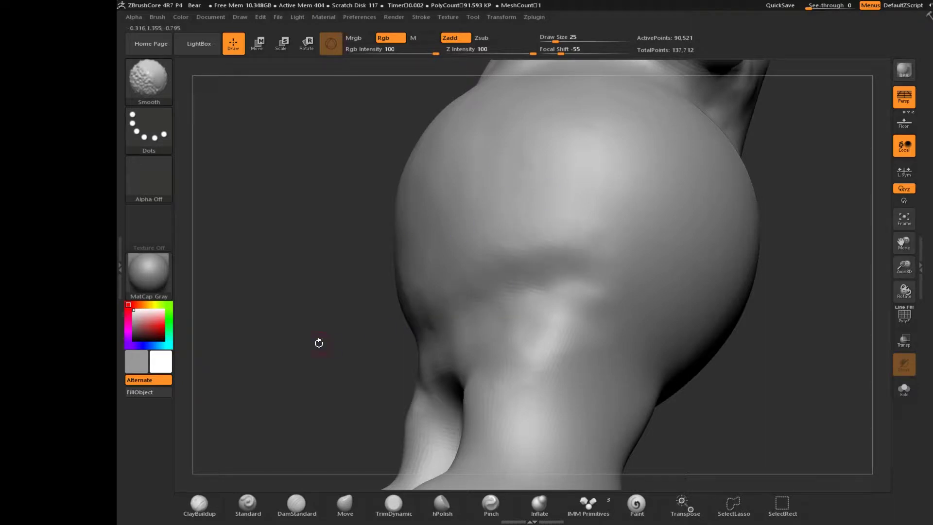
left_click_drag(330, 345, 605, 278, "shift")
Sculpt the crotch area between the legs with the Standard brush and smooth it
mouse_move(335, 372)
left_mouse_down()
mouse_move(398, 377)
mouse_move(467, 365)
left_mouse_up()
mouse_move(291, 340)
left_mouse_down()
mouse_move(374, 328)
mouse_move(432, 335)
left_mouse_up()
mouse_move(544, 370)
left_mouse_down()
mouse_move(537, 382)
mouse_move(556, 390)
left_mouse_up()
key("alt")
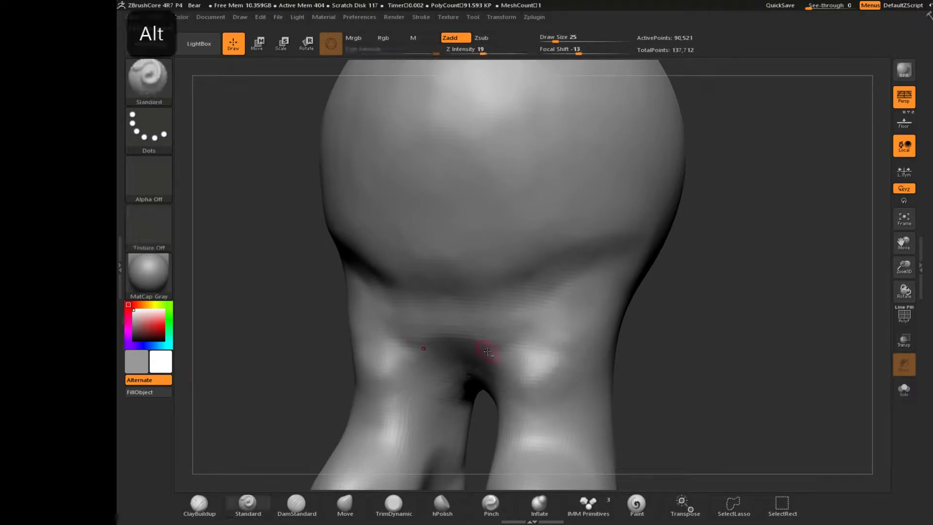
left_click_drag(343, 351, 574, 320)
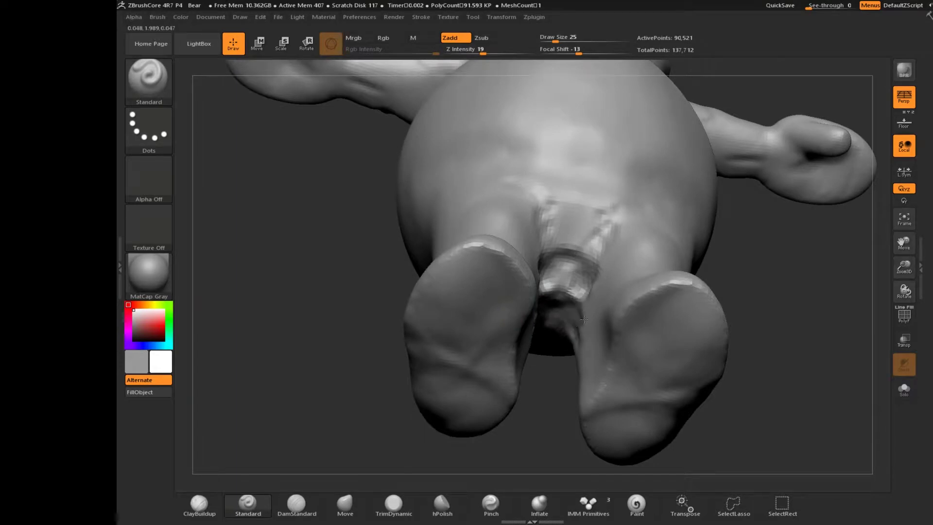
mouse_move(562, 287)
left_mouse_down("shift")
mouse_move(575, 291)
mouse_move(559, 275)
mouse_move(558, 318)
left_mouse_up("shift")
Carve a crease across the back of each leg at knee height and smooth it
mouse_move(357, 340)
left_mouse_down()
mouse_move(347, 236)
mouse_move(483, 296)
mouse_move(614, 236)
left_mouse_up()
left_click_drag(367, 311, 666, 277)
right_click_drag(583, 278, 620, 277)
mouse_move(620, 277)
left_mouse_down("alt")
mouse_move(673, 257)
mouse_move(648, 290)
left_mouse_up("alt")
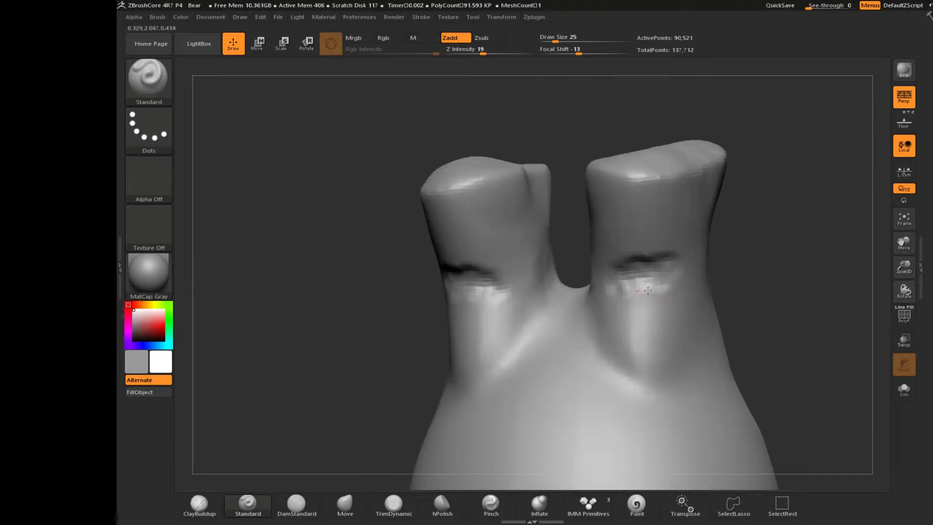
mouse_move(642, 251)
left_mouse_down("shift")
mouse_move(651, 234)
mouse_move(677, 267)
left_mouse_up("shift")
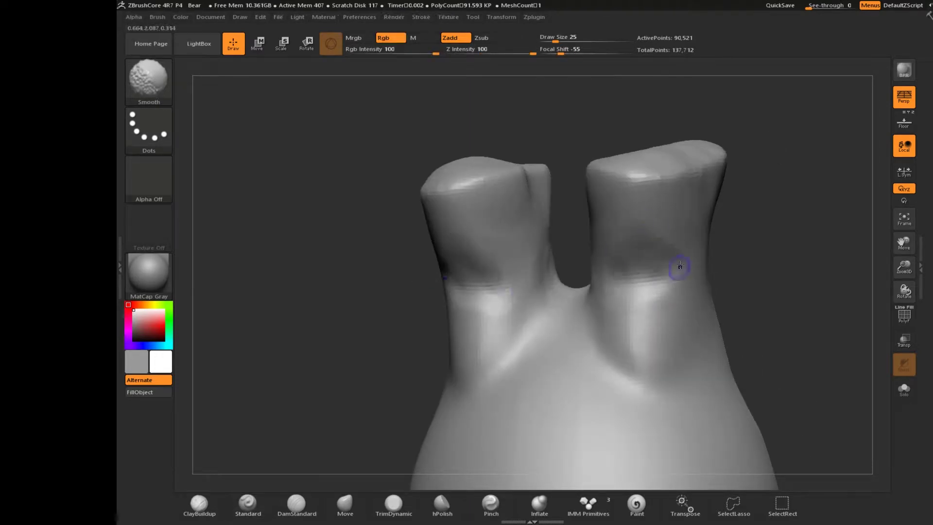
left_click_drag(354, 237, 748, 383, "shift")
left_click_drag(281, 106, 322, 431, "shift")
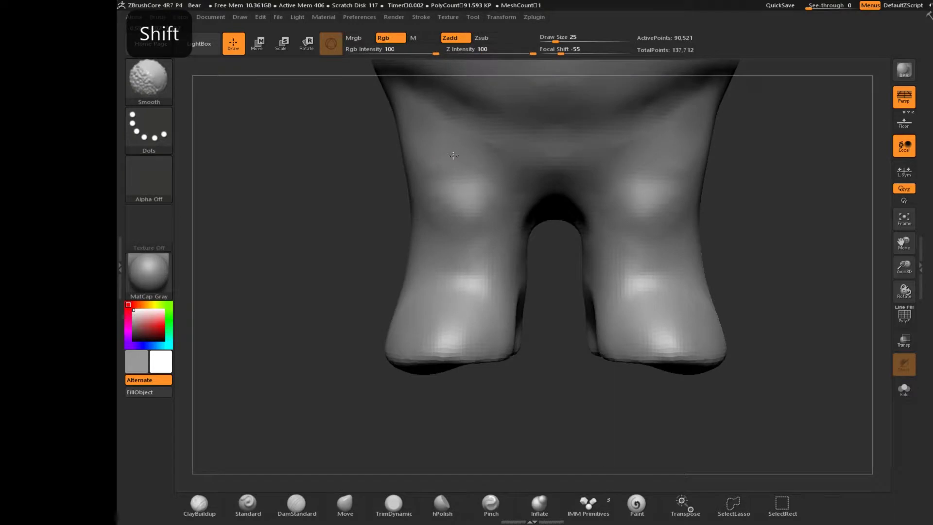
Fill out the lower front of the belly above the leg crease with the Standard brush and smooth the strokes
mouse_move(306, 218)
left_mouse_down("alt")
mouse_move(317, 276)
mouse_move(471, 264)
left_mouse_up("alt")
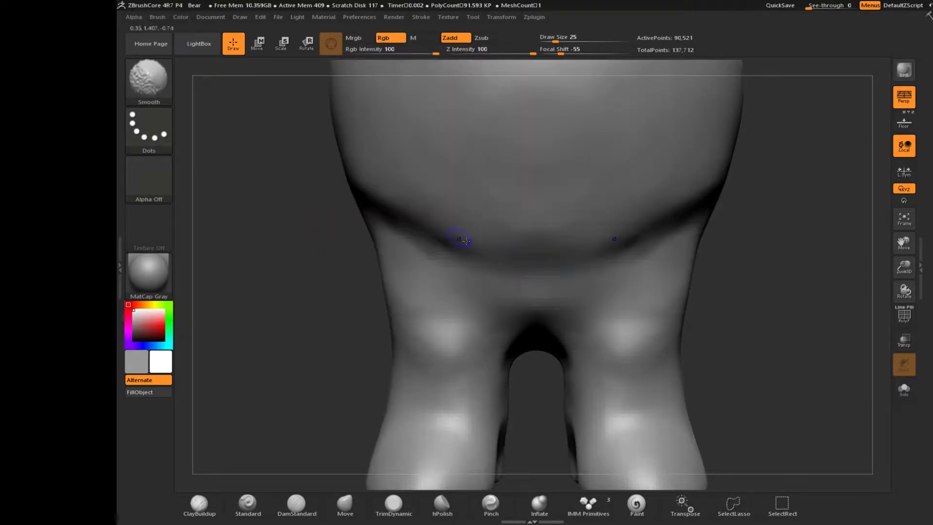
left_click_drag(321, 243, 418, 351, "alt")
left_click_drag(404, 316, 653, 267, "shift")
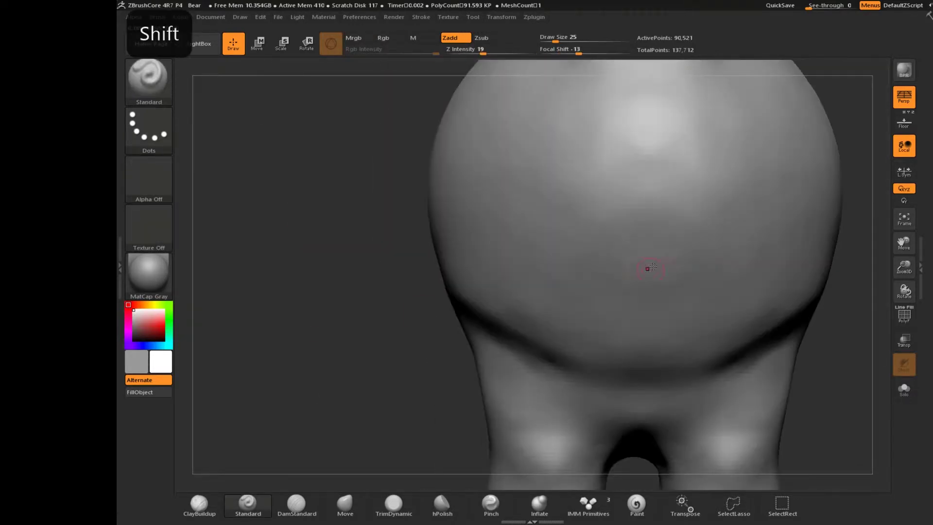
left_click_drag(755, 211, 656, 321)
mouse_move(480, 276)
left_mouse_down()
mouse_move(587, 309)
mouse_move(643, 311)
left_mouse_up()
mouse_move(644, 357)
left_mouse_down()
mouse_move(573, 327)
mouse_move(619, 363)
mouse_move(500, 294)
mouse_move(644, 362)
left_mouse_up()
mouse_move(644, 362)
left_mouse_down()
mouse_move(528, 304)
mouse_move(644, 323)
left_mouse_up()
mouse_move(555, 337)
left_mouse_down("shift")
mouse_move(631, 374)
mouse_move(595, 364)
left_mouse_up("shift")
mouse_move(535, 303)
left_mouse_down("shift")
mouse_move(624, 330)
mouse_move(516, 260)
mouse_move(642, 274)
mouse_move(734, 229)
left_mouse_up("shift")
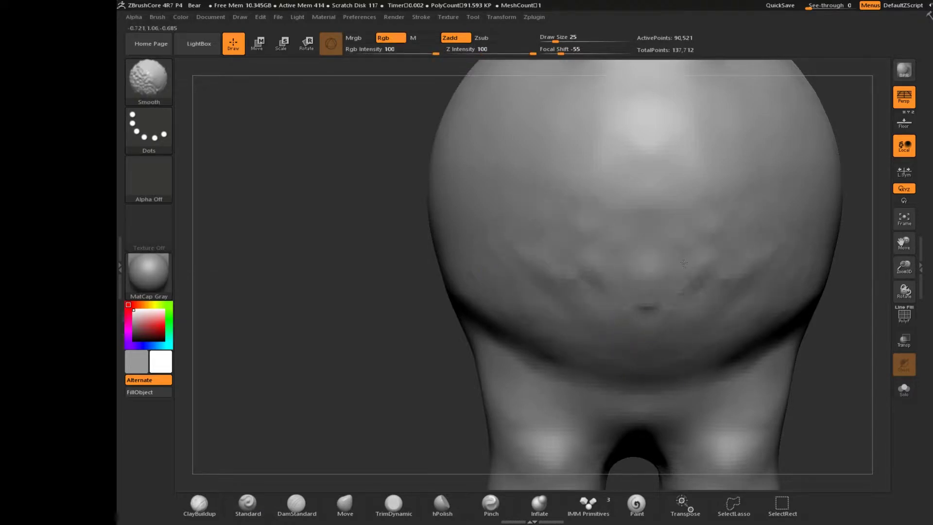
left_click_drag(618, 316, 654, 225, "shift")
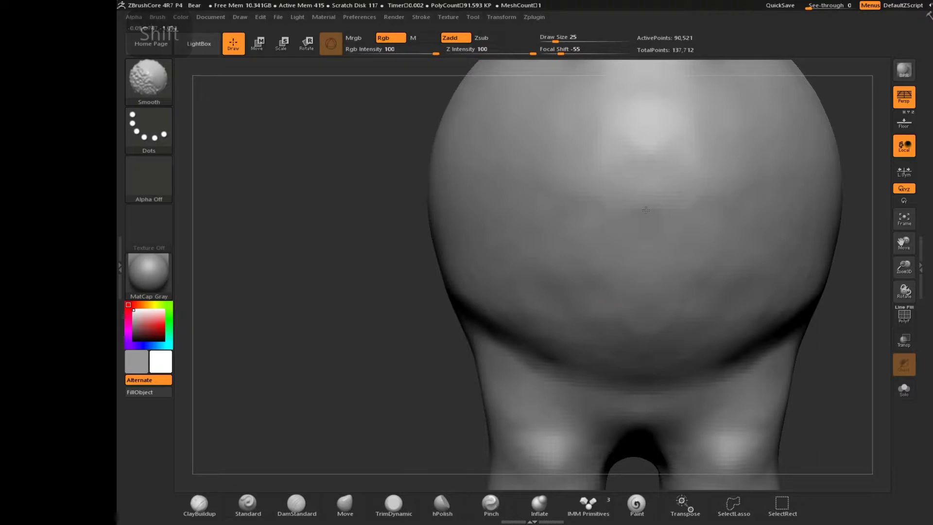
Build up the lower sides of the belly above the hips with the Standard brush and smooth the surface
left_click_drag(394, 242, 358, 368, "shift")
mouse_move(512, 306)
left_mouse_down()
mouse_move(525, 308)
mouse_move(445, 298)
mouse_move(673, 356)
mouse_move(311, 311)
left_mouse_up()
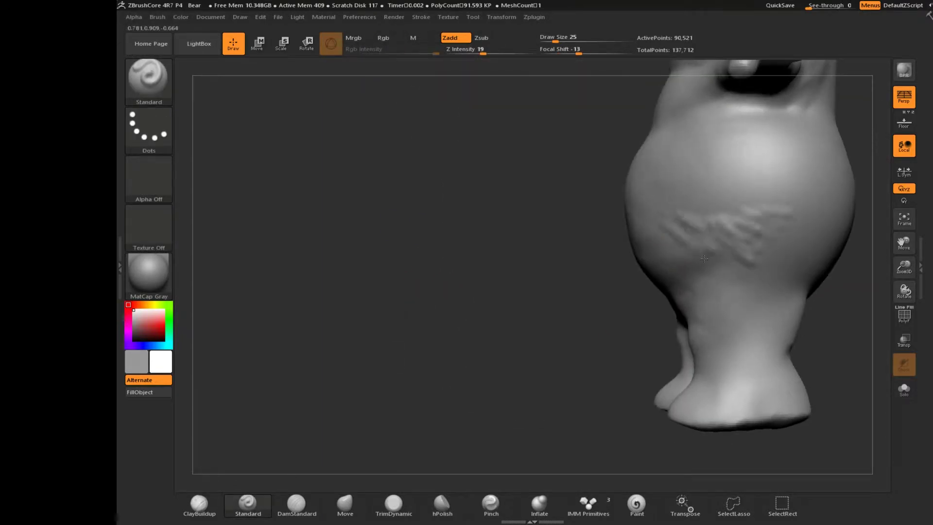
left_click_drag(667, 222, 696, 242)
left_click_drag(491, 296, 554, 295)
left_click_drag(626, 256, 640, 270)
key("shift")
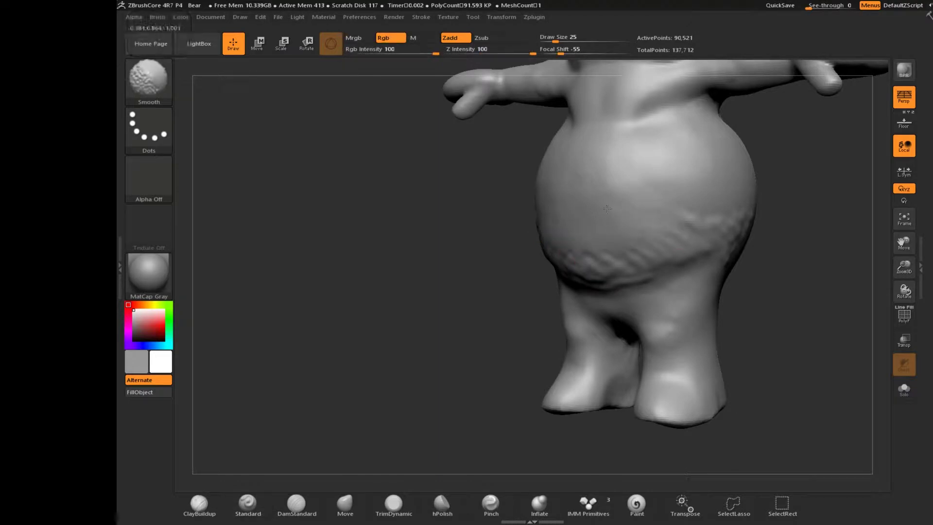
left_click_drag(624, 244, 634, 279, "shift")
mouse_move(418, 292)
left_mouse_down()
mouse_move(442, 256)
mouse_move(464, 257)
left_mouse_up()
left_click_drag(617, 254, 595, 247, "shift")
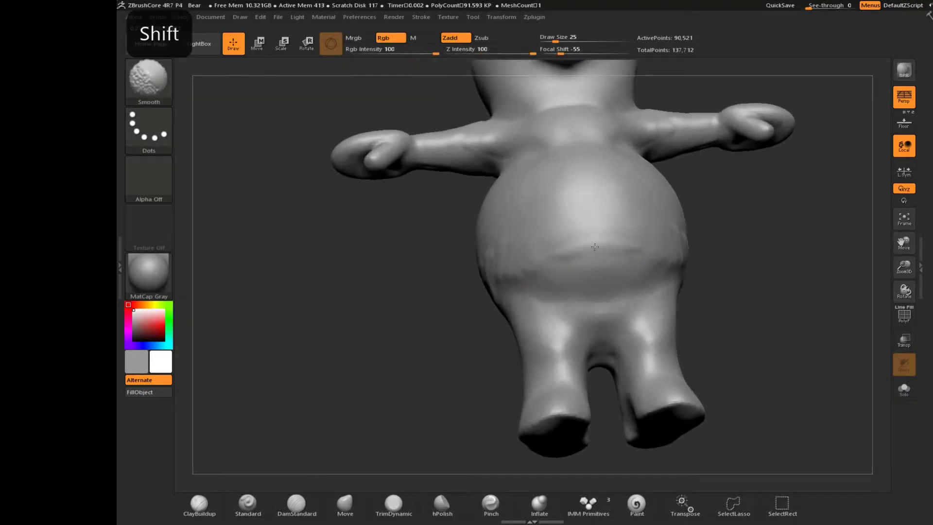
left_click_drag(456, 265, 388, 282)
left_click_drag(690, 229, 749, 264, "shift")
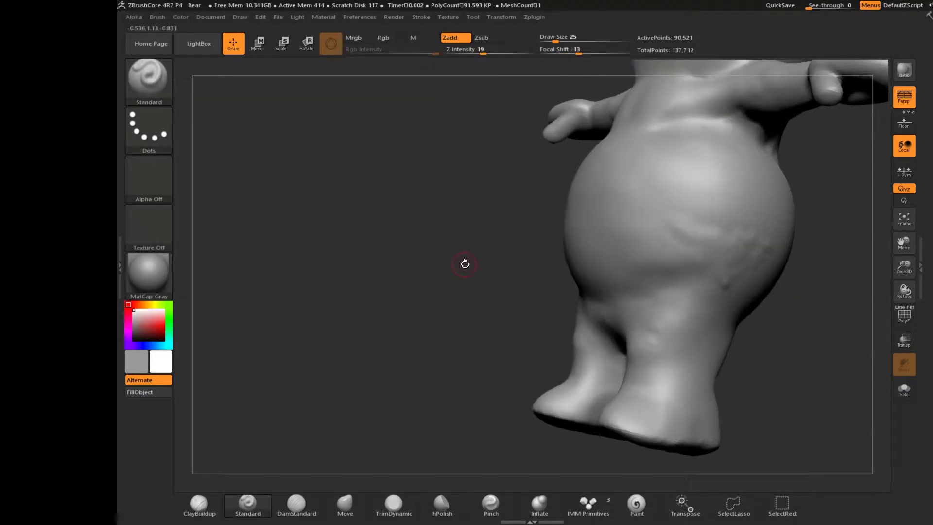
key("shift")
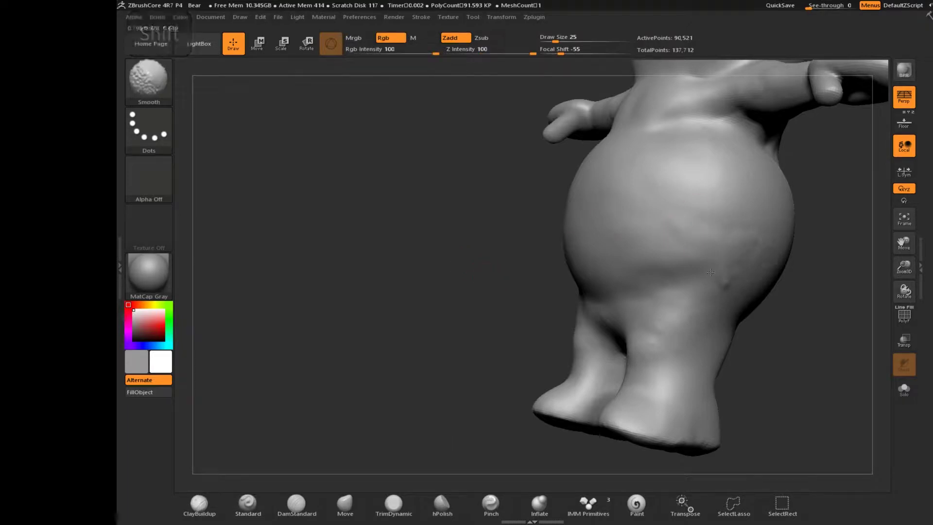
Build up the buttocks on the back of the body with Standard brush strokes and smooth them
left_click_drag(422, 189, 714, 197)
left_click_drag(505, 228, 616, 203, "shift")
left_click_drag(763, 207, 690, 201)
mouse_move(678, 199)
left_mouse_down()
mouse_move(603, 197)
mouse_move(680, 209)
left_mouse_up()
mouse_move(427, 229)
left_mouse_down()
mouse_move(491, 243)
mouse_move(450, 278)
mouse_move(430, 339)
mouse_move(452, 331)
left_mouse_up()
left_click_drag(575, 355, 663, 392)
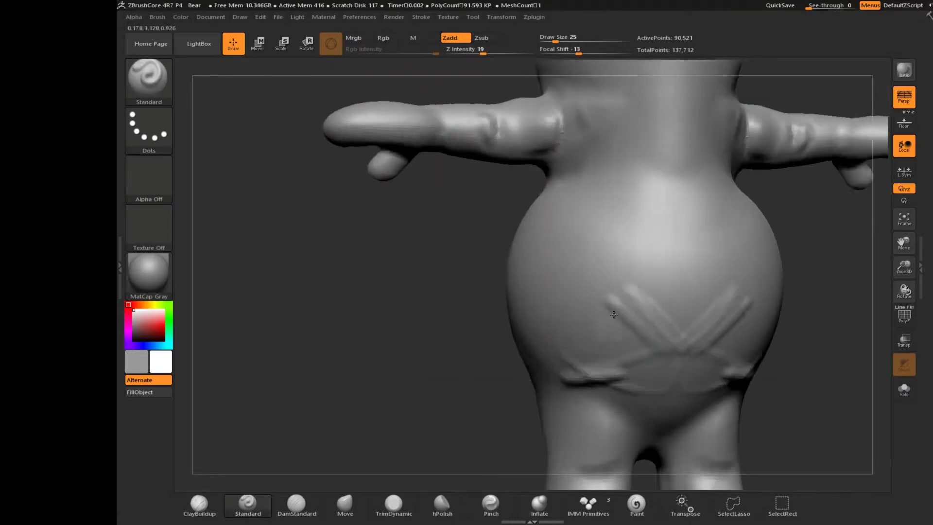
key("ctrl+z")
key("ctrl+shift+z")
key("shift")
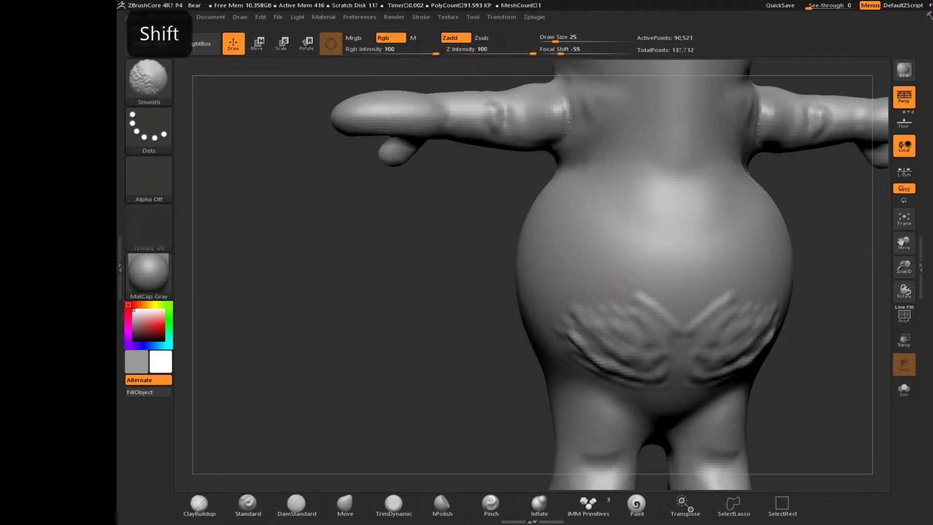
mouse_move(670, 350)
left_mouse_down("shift")
mouse_move(638, 368)
mouse_move(550, 322)
left_mouse_up("shift")
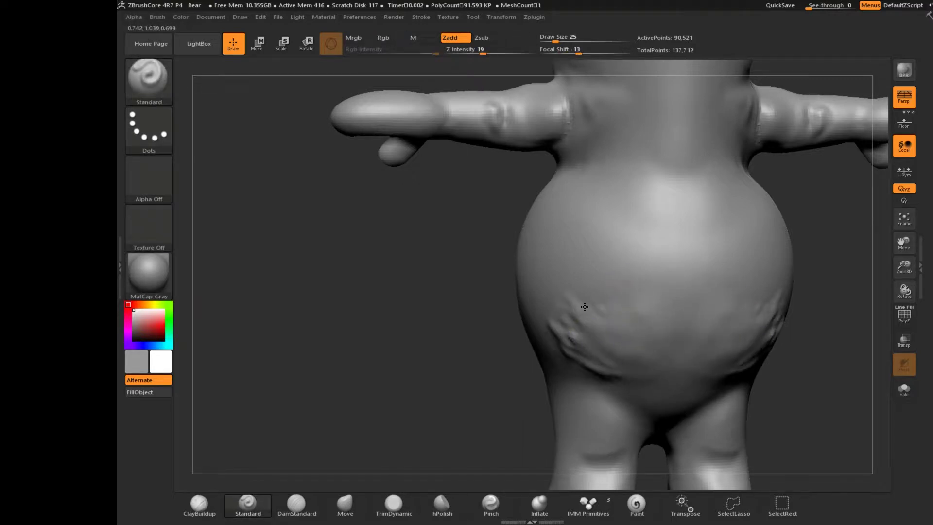
Round out the buttocks further, define their lower crease above the legs, and blend the strokes with the Smooth brush
left_click_drag(646, 299, 591, 300)
left_click_drag(569, 341, 553, 317, "shift")
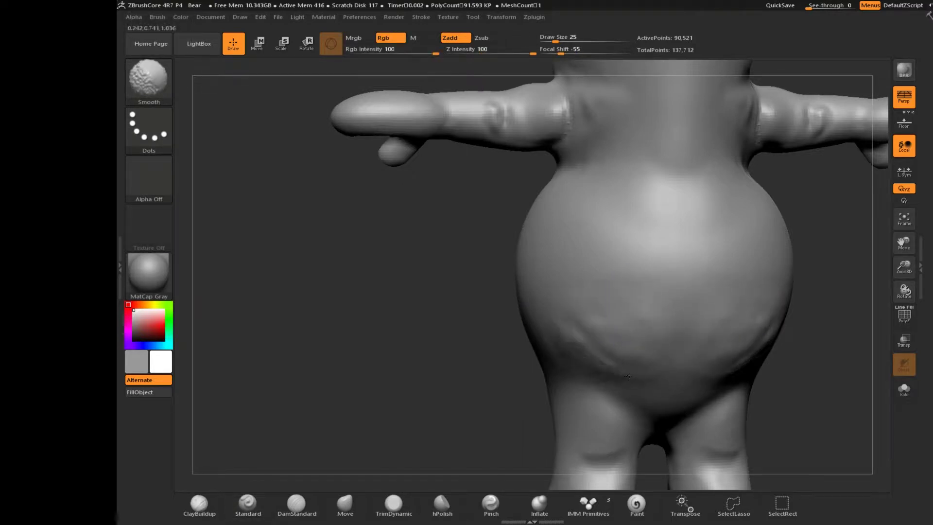
left_click_drag(643, 363, 655, 338)
mouse_move(626, 368)
left_mouse_down("shift")
mouse_move(631, 360)
mouse_move(615, 347)
left_mouse_up("shift")
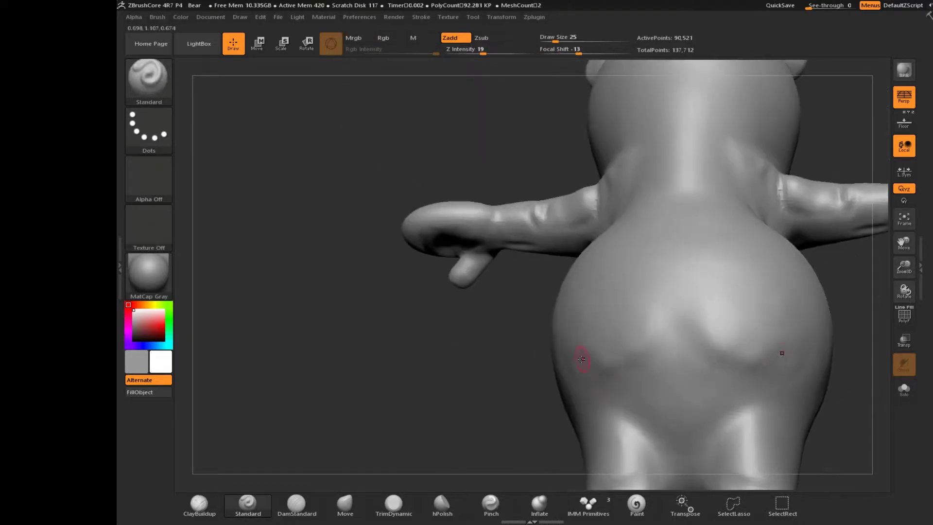
mouse_move(584, 362)
left_mouse_down()
mouse_move(646, 389)
mouse_move(593, 370)
mouse_move(644, 401)
left_mouse_up()
mouse_move(700, 369)
left_mouse_down("shift")
mouse_move(652, 393)
mouse_move(603, 356)
left_mouse_up("shift")
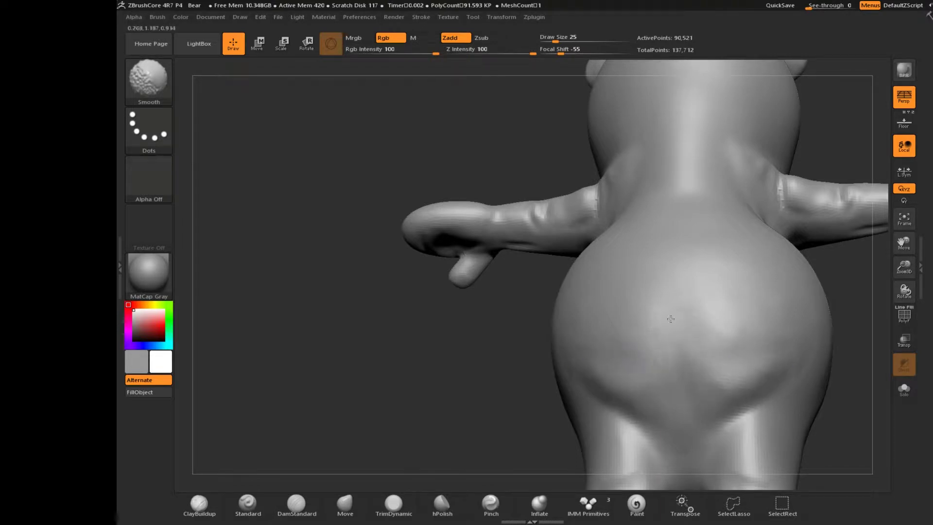
Raise a small round tail at the centre of the buttocks with the Inflate brush and remesh the body
left_click(539, 504)
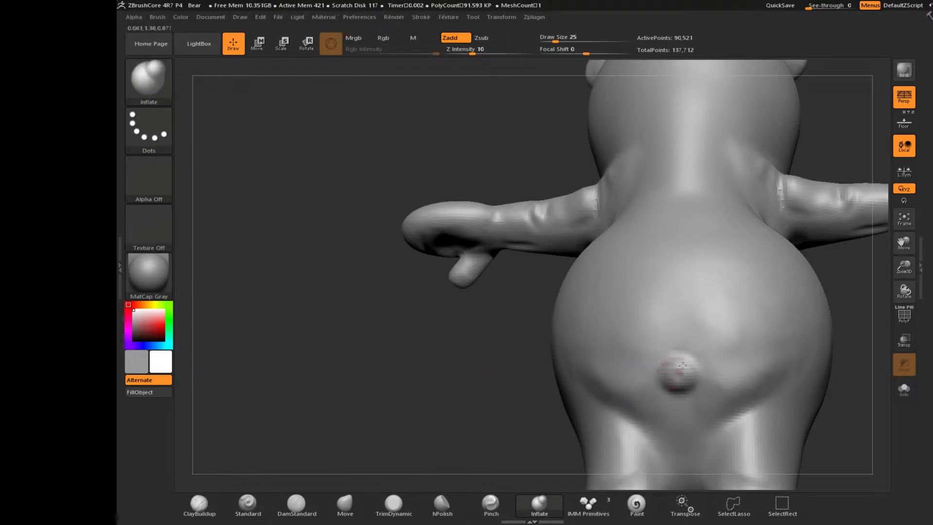
left_click_drag(519, 322, 422, 353)
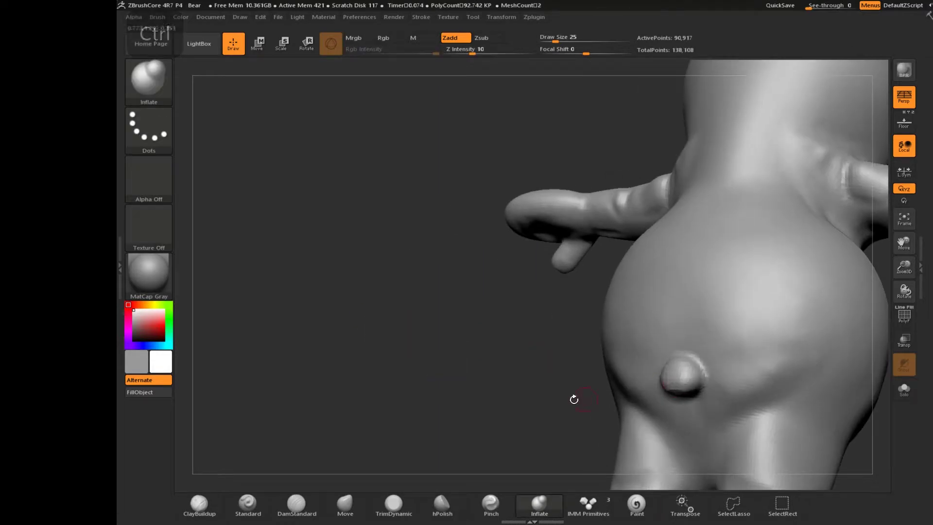
mouse_move(559, 379)
left_mouse_down()
mouse_move(504, 372)
mouse_move(675, 355)
mouse_move(446, 346)
mouse_move(582, 222)
mouse_move(677, 374)
mouse_move(381, 441)
mouse_move(510, 375)
mouse_move(431, 325)
mouse_move(589, 375)
left_mouse_up()
left_click_drag(510, 375, 438, 364)
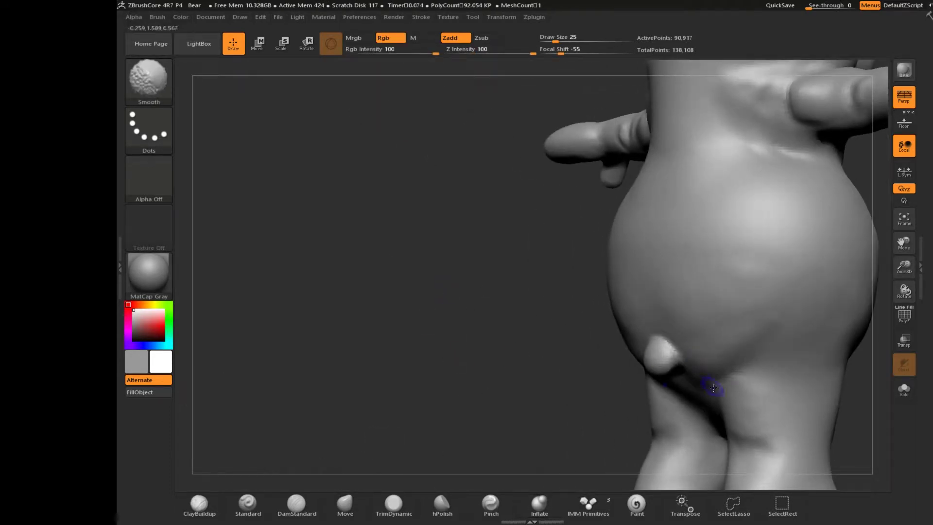
Smooth the area below the tail and between the inner legs with the Smooth brush
left_click_drag(681, 379, 678, 387)
mouse_move(687, 444)
left_mouse_down("shift")
mouse_move(679, 403)
mouse_move(688, 450)
left_mouse_up("shift")
mouse_move(496, 391)
left_mouse_down()
mouse_move(473, 252)
mouse_move(505, 272)
left_mouse_up()
left_click_drag(695, 440, 706, 456, "shift")
left_click_drag(821, 413, 822, 384)
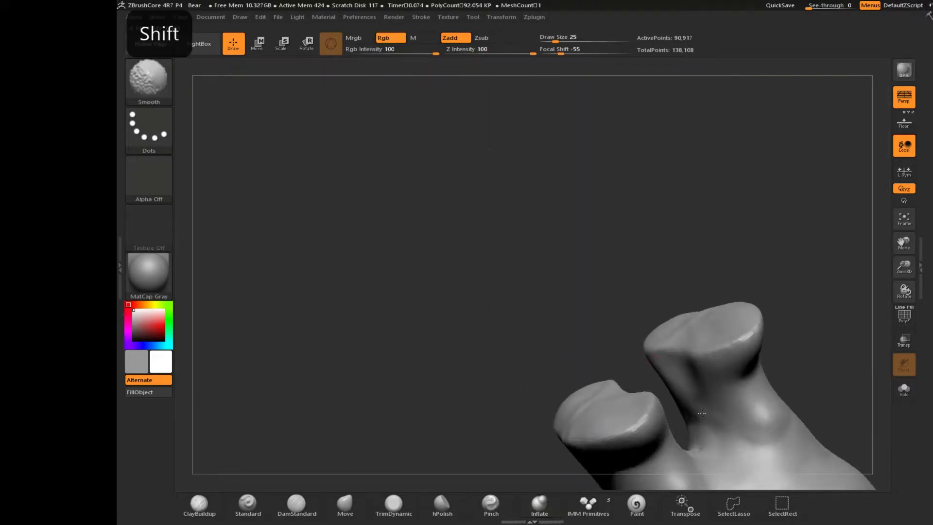
mouse_move(481, 165)
left_mouse_down("shift")
mouse_move(465, 381)
mouse_move(553, 275)
mouse_move(511, 384)
mouse_move(585, 367)
left_mouse_up("shift")
Fill the crease between the upper back and the rounded lower body with ClayBuildup strokes and smooth it
key("w")
key("b")
key("c")
key("b")
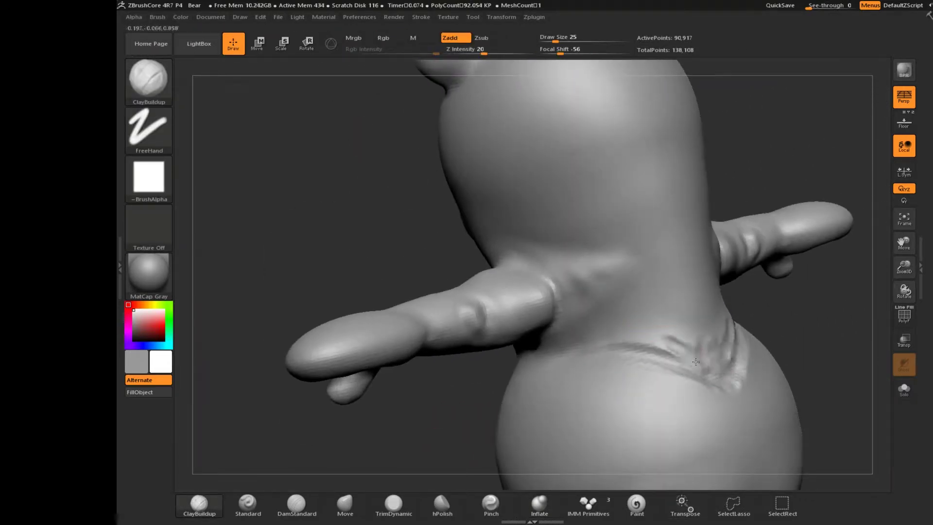
mouse_move(701, 364)
left_mouse_down("shift")
mouse_move(671, 356)
mouse_move(631, 366)
left_mouse_up("shift")
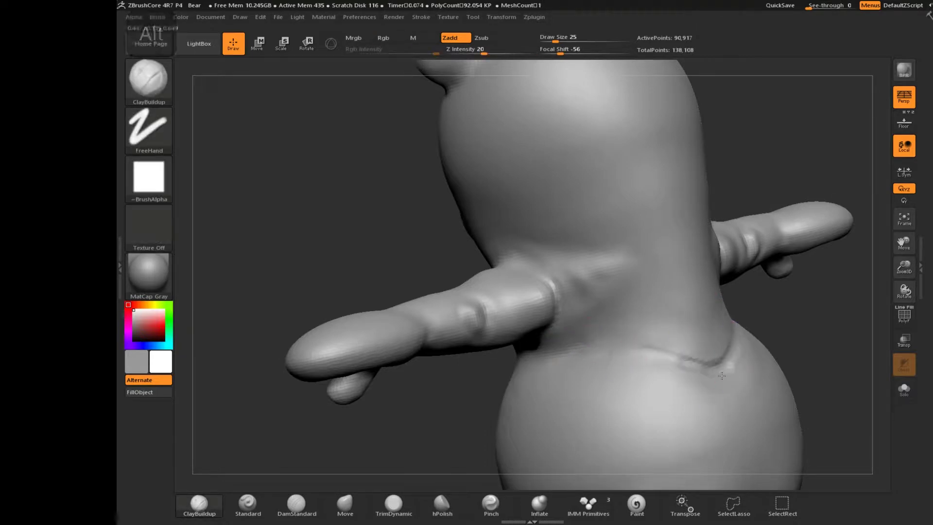
left_click_drag(699, 356, 703, 332, "shift")
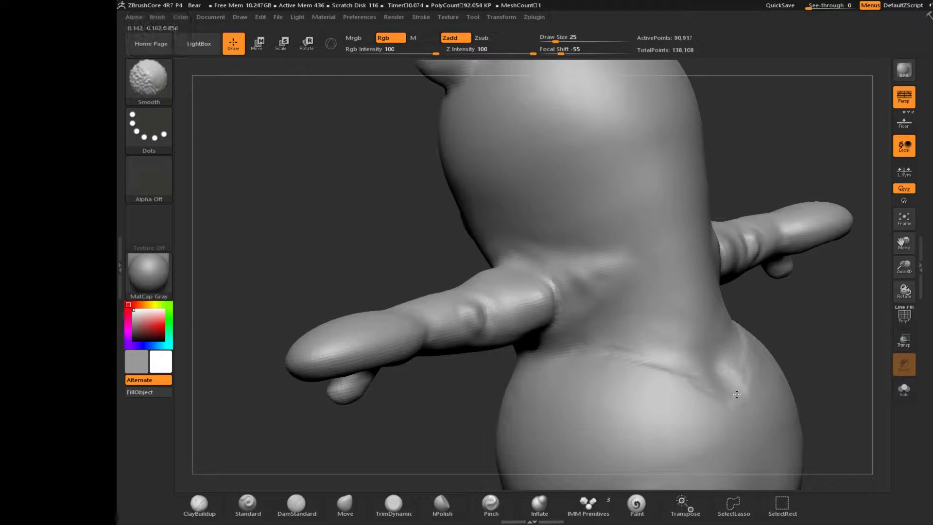
Build up the transition between the arms and the torso with ClayBuildup and smooth the shoulder creases
right_click_drag(643, 352, 637, 384)
mouse_move(621, 287)
left_mouse_down()
mouse_move(601, 250)
mouse_move(609, 288)
left_mouse_up()
left_click_drag(539, 270, 554, 287, "shift")
left_click_drag(423, 428, 449, 413)
left_click_drag(513, 308, 546, 284)
mouse_move(462, 408)
left_mouse_down()
mouse_move(466, 329)
mouse_move(457, 316)
left_mouse_up()
mouse_move(508, 322)
left_mouse_down("shift")
mouse_move(519, 345)
mouse_move(589, 340)
left_mouse_up("shift")
left_click_drag(374, 234, 277, 323)
left_click_drag(713, 238, 718, 264, "shift")
left_click_drag(642, 311, 606, 300, "shift")
mouse_move(243, 161)
left_mouse_down("alt")
mouse_move(362, 240)
mouse_move(359, 214)
mouse_move(390, 257)
left_mouse_up("alt")
Define the crease around the base of the muzzle with the Standard brush and smooth the adjoining cheeks
left_click(248, 505)
key("ctrl+z")
right_click_drag(611, 246, 583, 266)
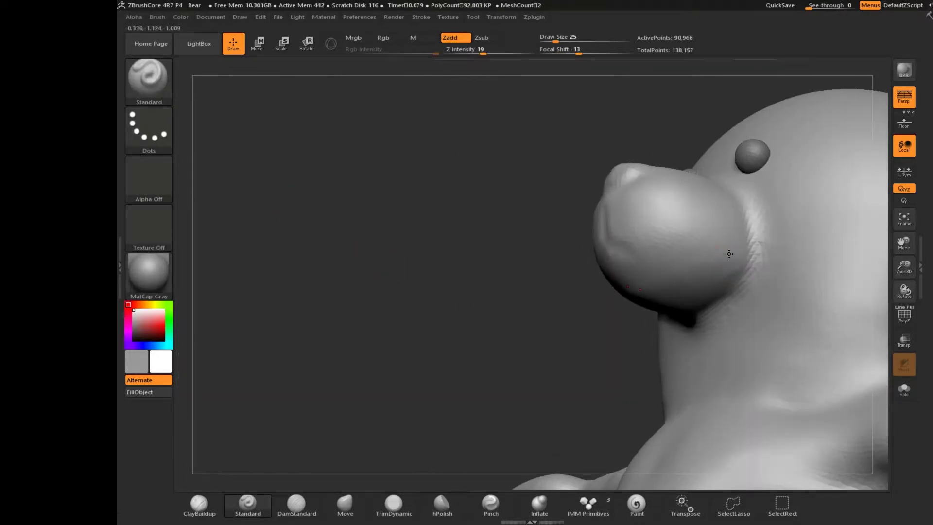
left_click_drag(729, 263, 638, 244, "alt")
left_click_drag(430, 297, 460, 280)
mouse_move(600, 224)
left_mouse_down("alt")
mouse_move(631, 249)
mouse_move(678, 260)
left_mouse_up("alt")
left_click_drag(534, 273, 743, 240)
left_click_drag(801, 261, 777, 311, "shift")
left_click_drag(379, 170, 478, 236, "alt")
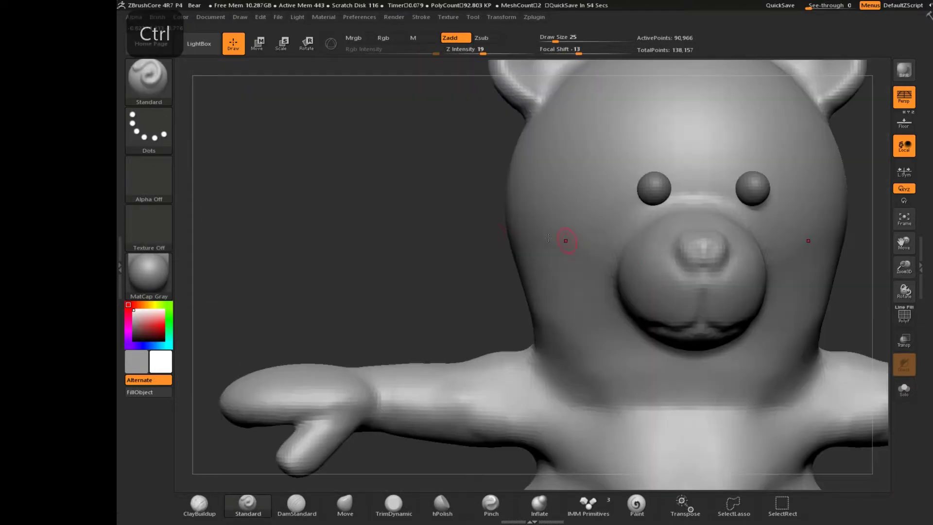
Sculpt the bear's nose on the muzzle and remesh the body with DynaMesh at resolution 200
right_click_drag(548, 238, 539, 209, "ctrl")
right_click_drag(634, 266, 635, 310, "ctrl")
mouse_move(657, 348)
left_mouse_down()
mouse_move(597, 281)
mouse_move(654, 274)
left_mouse_up()
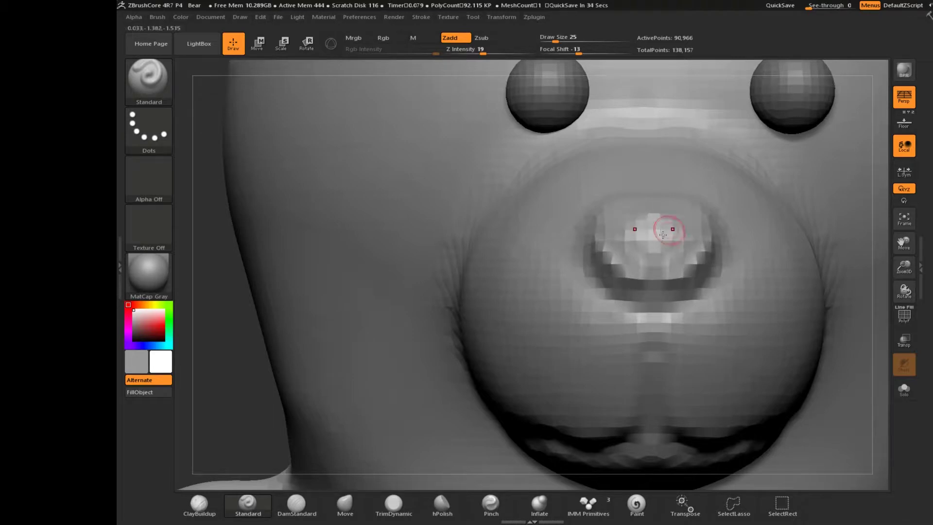
right_click_drag(665, 227, 594, 214)
key("ctrl+z")
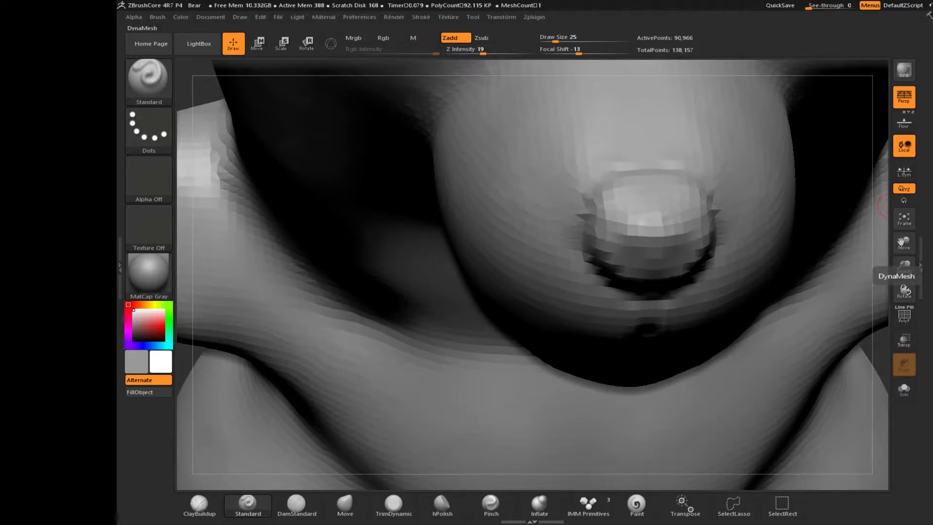
left_click_drag(883, 345, 863, 360, "ctrl")
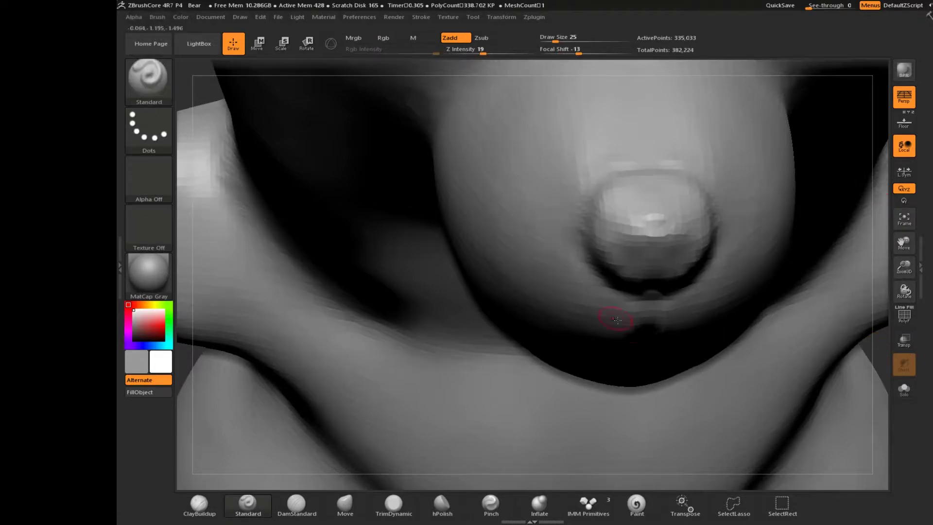
Carve the groove around and beneath the nose and smooth the nose and surrounding muzzle
mouse_move(644, 160)
left_mouse_down("alt")
mouse_move(590, 206)
mouse_move(646, 291)
left_mouse_up("alt")
mouse_move(564, 329)
right_mouse_down()
mouse_move(531, 327)
mouse_move(539, 252)
right_mouse_up()
mouse_move(616, 245)
left_mouse_down("alt")
mouse_move(620, 238)
mouse_move(649, 256)
mouse_move(645, 403)
mouse_move(698, 413)
left_mouse_up("alt")
left_click_drag(649, 268, 669, 364, "shift")
right_click_drag(516, 227, 569, 192)
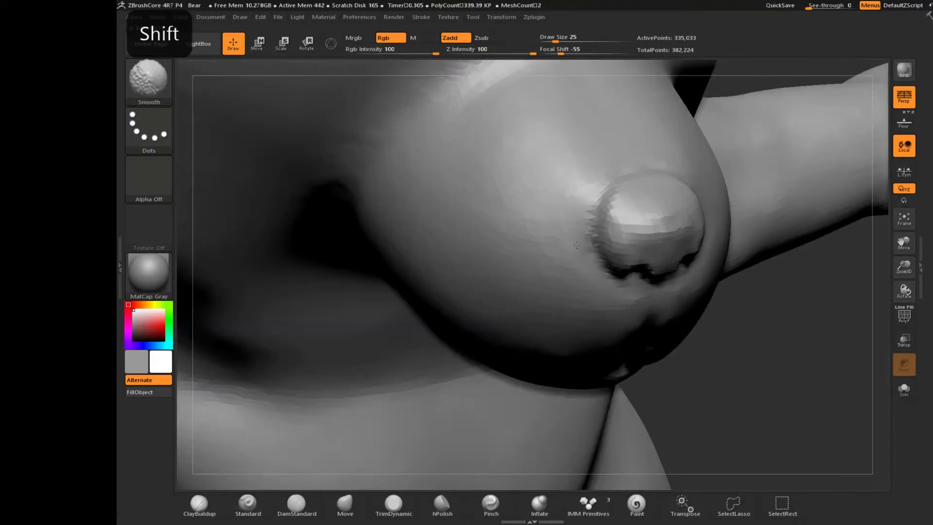
mouse_move(630, 214)
left_mouse_down("shift")
mouse_move(644, 233)
mouse_move(638, 227)
mouse_move(680, 226)
left_mouse_up("shift")
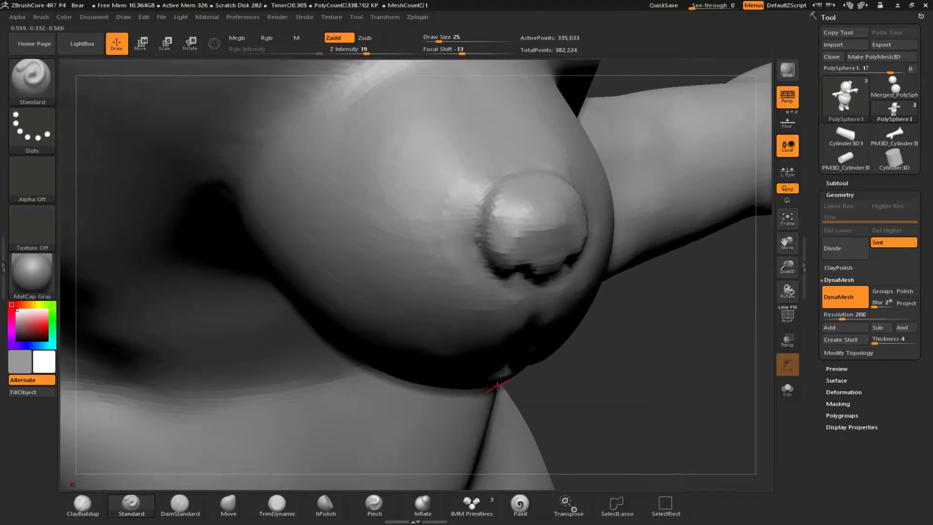
Build up the lips along the mouth line on the muzzle's underside and smooth them with the Standard brush's smoothing
right_click_drag(617, 381, 505, 303)
right_click_drag(388, 303, 406, 272)
mouse_move(500, 336)
left_mouse_down()
mouse_move(466, 386)
mouse_move(417, 392)
left_mouse_up()
right_click_drag(416, 393, 134, 176)
mouse_move(392, 346)
right_mouse_down("alt")
mouse_move(377, 308)
mouse_move(424, 274)
right_mouse_up("alt")
left_click_drag(306, 381, 457, 314)
mouse_move(544, 317)
left_mouse_down()
mouse_move(422, 354)
mouse_move(433, 336)
mouse_move(336, 381)
left_mouse_up()
mouse_move(418, 370)
left_mouse_down("shift")
mouse_move(538, 346)
mouse_move(544, 357)
left_mouse_up("shift")
Smooth the mouth crease and remesh the body with DynaMesh to even out the stretched polygons
right_click_drag(535, 385, 517, 298)
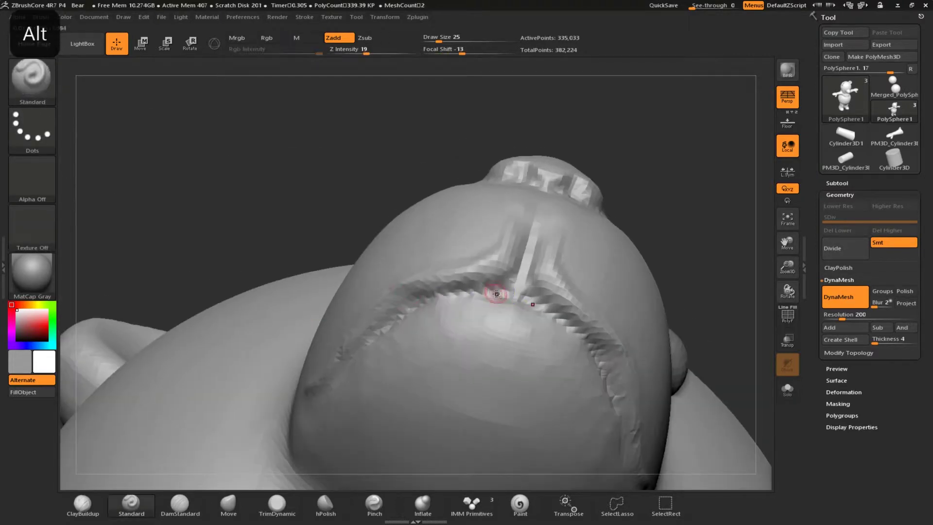
mouse_move(541, 313)
left_mouse_down("shift")
mouse_move(585, 333)
mouse_move(630, 391)
left_mouse_up("shift")
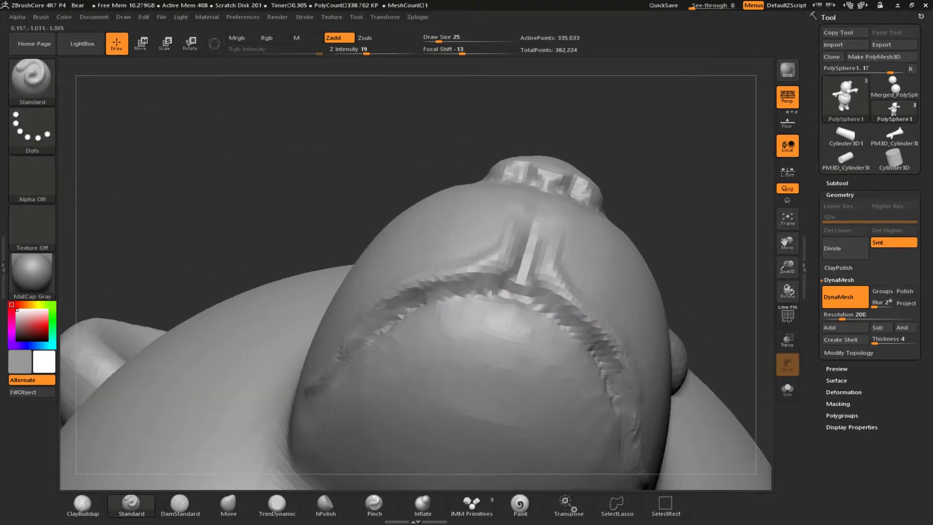
left_click_drag(181, 175, 213, 205, "ctrl")
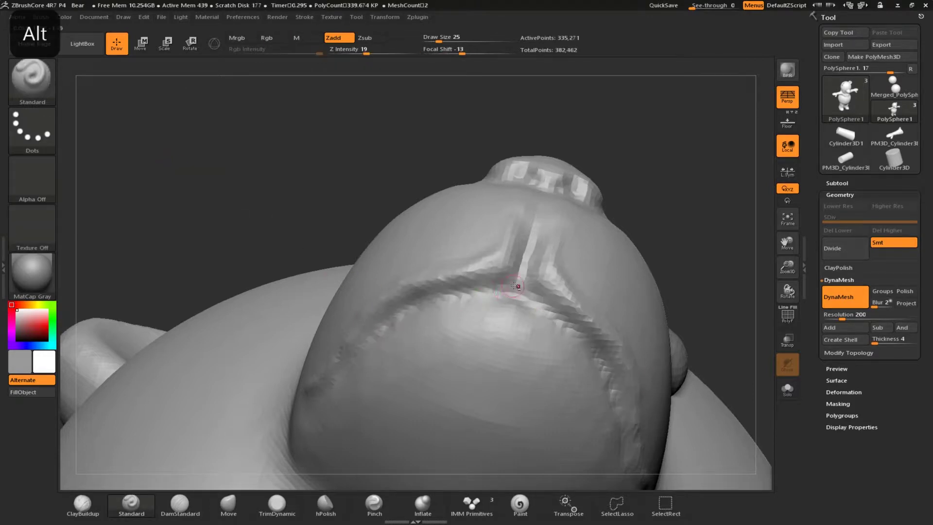
Carve the mouth crease deeper from the centre of the muzzle out to its corners
left_click_drag(492, 301, 384, 317, "alt")
left_click_drag(190, 170, 240, 165)
left_click_drag(527, 268, 418, 342, "alt")
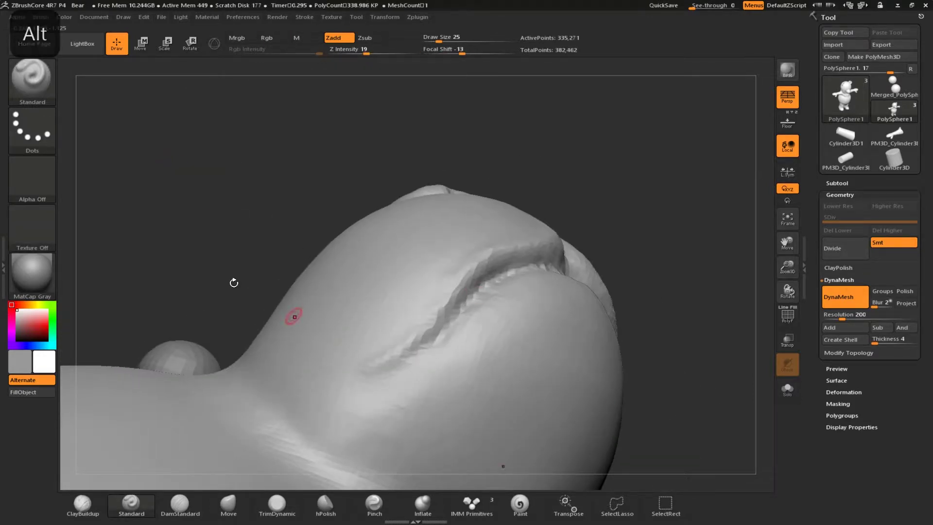
left_click_drag(287, 262, 253, 277)
mouse_move(378, 373)
left_mouse_down("alt")
mouse_move(421, 344)
mouse_move(447, 309)
left_mouse_up("alt")
Set the draw size to 106 and carve away the underside of the muzzle to shape the lower jaw
left_click_drag(311, 209, 273, 200)
left_click_drag(439, 39, 453, 40)
mouse_move(301, 209)
left_mouse_down("shift")
mouse_move(271, 253)
mouse_move(263, 286)
mouse_move(247, 209)
left_mouse_up("shift")
right_click(246, 198)
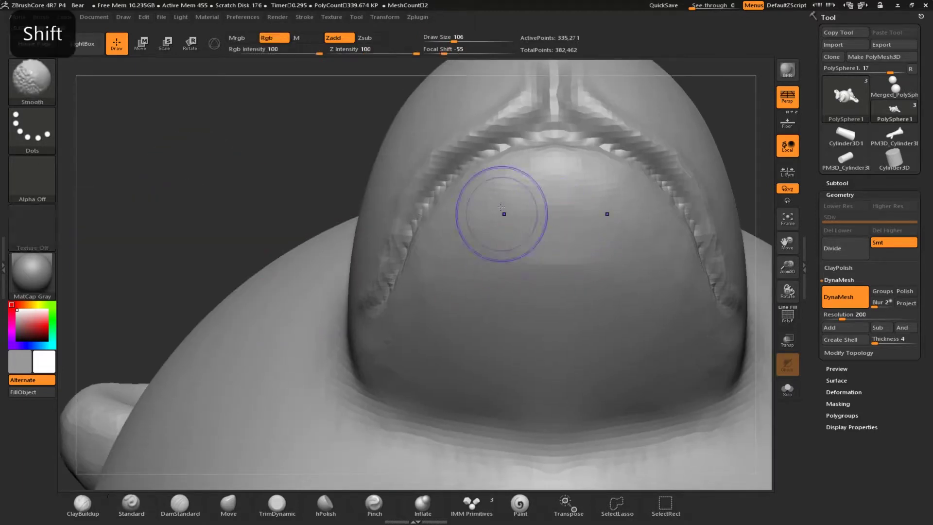
mouse_move(534, 222)
left_mouse_down("alt")
mouse_move(552, 389)
mouse_move(488, 396)
left_mouse_up("alt")
left_click_drag(539, 243, 554, 418, "alt")
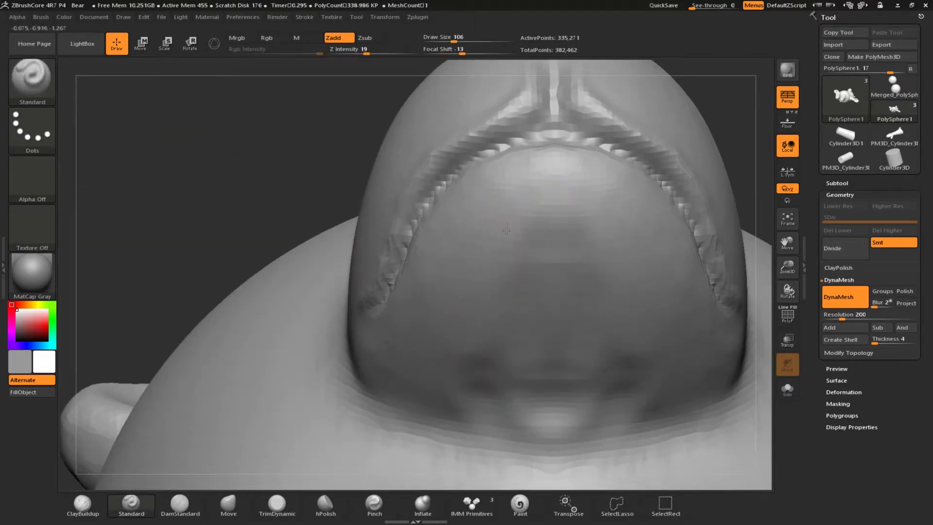
left_click_drag(511, 227, 476, 379, "alt")
left_click_drag(556, 234, 565, 376, "alt")
left_click_drag(497, 233, 481, 406, "alt")
left_click_drag(554, 246, 551, 440, "alt")
left_click_drag(491, 291, 441, 402, "alt")
Carve the lower jaw further beneath the lip and smooth the area toward the throat
left_click_drag(505, 257, 553, 204, "alt")
left_click_drag(515, 228, 573, 209, "alt")
left_click_drag(647, 281, 495, 430, "shift")
mouse_move(158, 206)
left_mouse_down()
mouse_move(209, 221)
mouse_move(145, 209)
left_mouse_up()
mouse_move(520, 248)
left_mouse_down("alt")
mouse_move(464, 381)
mouse_move(529, 403)
left_mouse_up("alt")
mouse_move(511, 302)
left_mouse_down("alt")
mouse_move(461, 391)
mouse_move(545, 355)
mouse_move(537, 252)
left_mouse_up("alt")
mouse_move(474, 365)
left_mouse_down("alt")
mouse_move(525, 267)
mouse_move(547, 374)
left_mouse_up("alt")
left_click_drag(146, 209, 219, 234)
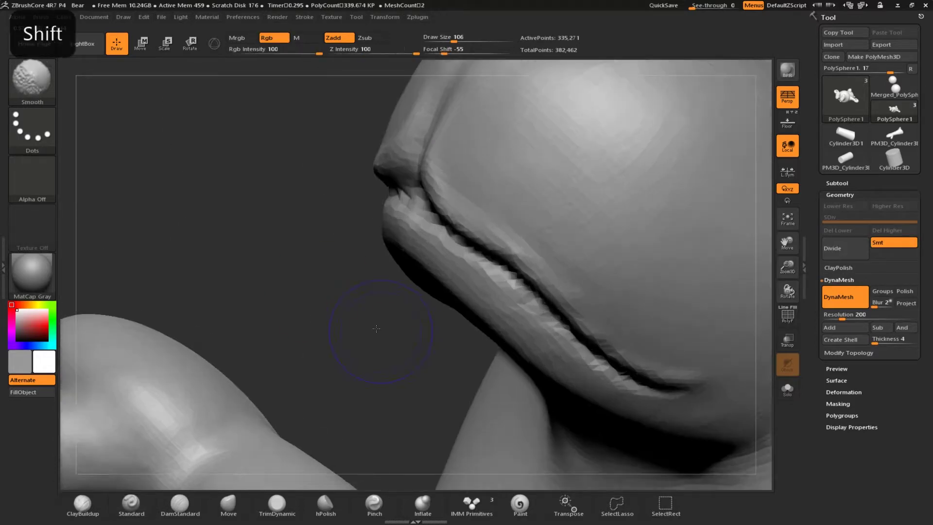
Set the draw size to 42 and build up volume around the throat and neck below the jaw
right_click_drag(374, 292, 392, 217, "ctrl")
mouse_move(392, 217)
left_mouse_down()
mouse_move(589, 343)
mouse_move(226, 242)
mouse_move(287, 234)
left_mouse_up()
left_click_drag(454, 40, 442, 40)
mouse_move(343, 202)
left_mouse_down()
mouse_move(383, 217)
mouse_move(372, 187)
mouse_move(335, 232)
mouse_move(316, 237)
mouse_move(339, 173)
left_mouse_up()
mouse_move(392, 211)
left_mouse_down()
mouse_move(374, 248)
mouse_move(341, 243)
mouse_move(308, 258)
left_mouse_up()
mouse_move(365, 232)
left_mouse_down("shift")
mouse_move(378, 251)
mouse_move(309, 213)
left_mouse_up("shift")
mouse_move(175, 219)
left_mouse_down()
mouse_move(143, 243)
mouse_move(176, 271)
mouse_move(160, 257)
left_mouse_up()
mouse_move(437, 168)
left_mouse_down()
mouse_move(485, 187)
mouse_move(340, 214)
left_mouse_up()
left_click_drag(146, 272, 106, 266)
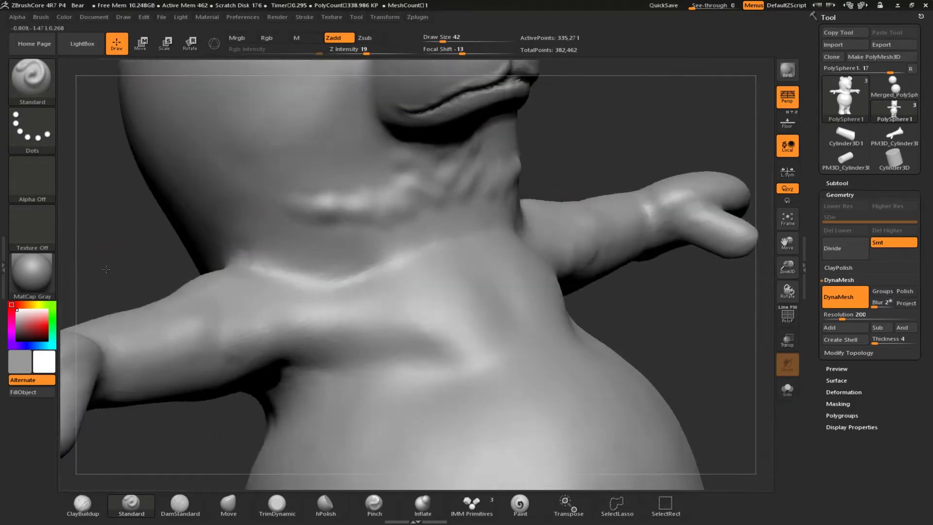
Carve the crease between head and neck, build up the front of the neck and smooth it
left_click_drag(506, 194, 253, 224, "alt")
left_click_drag(462, 228, 438, 200)
left_click_drag(410, 248, 266, 237)
mouse_move(146, 243)
left_mouse_down()
mouse_move(194, 245)
mouse_move(150, 243)
left_mouse_up()
mouse_move(311, 248)
left_mouse_down()
mouse_move(194, 233)
mouse_move(311, 251)
left_mouse_up()
left_click_drag(418, 228, 281, 248, "shift")
Deepen the crease under the head and fill out the neck toward the shoulders, smoothing the strokes
left_click_drag(204, 254, 304, 231, "alt")
mouse_move(141, 257)
left_mouse_down()
mouse_move(190, 243)
mouse_move(156, 255)
left_mouse_up()
left_click_drag(200, 256, 418, 209, "alt")
left_click_drag(287, 238, 467, 199)
left_click_drag(341, 204, 505, 170)
mouse_move(384, 178)
left_mouse_down()
mouse_move(505, 141)
mouse_move(374, 180)
left_mouse_up()
left_click_drag(340, 160, 438, 132)
mouse_move(313, 170)
left_mouse_down("shift")
mouse_move(428, 141)
mouse_move(331, 156)
mouse_move(408, 190)
mouse_move(387, 242)
mouse_move(404, 249)
mouse_move(450, 234)
mouse_move(331, 236)
mouse_move(490, 223)
mouse_move(532, 248)
mouse_move(515, 235)
mouse_move(524, 258)
mouse_move(528, 249)
left_mouse_up("shift")
Undo the last stroke, then rework and smooth the upper chest and base of the throat
left_click_drag(130, 268, 73, 253)
key("ctrl+z")
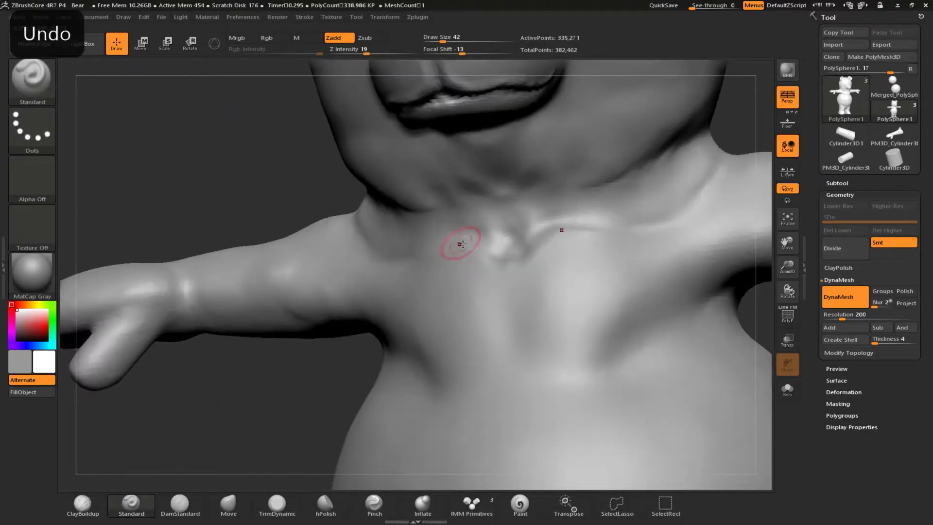
left_click_drag(544, 228, 590, 226, "shift")
left_click_drag(223, 201, 218, 127)
mouse_move(461, 127)
left_mouse_down()
mouse_move(465, 170)
mouse_move(481, 180)
left_mouse_up()
mouse_move(403, 219)
left_mouse_down("shift")
mouse_move(467, 177)
mouse_move(424, 131)
left_mouse_up("shift")
Build up the side of the neck above the shoulder and smooth it into the head
mouse_move(198, 233)
left_mouse_down()
mouse_move(302, 177)
mouse_move(406, 190)
left_mouse_up()
left_click_drag(345, 204, 416, 194)
mouse_move(369, 189)
left_mouse_down("shift")
mouse_move(413, 194)
mouse_move(417, 172)
mouse_move(425, 209)
left_mouse_up("shift")
left_click_drag(297, 220, 364, 199, "alt")
left_click_drag(126, 297, 399, 252)
left_click_drag(132, 336, 223, 296)
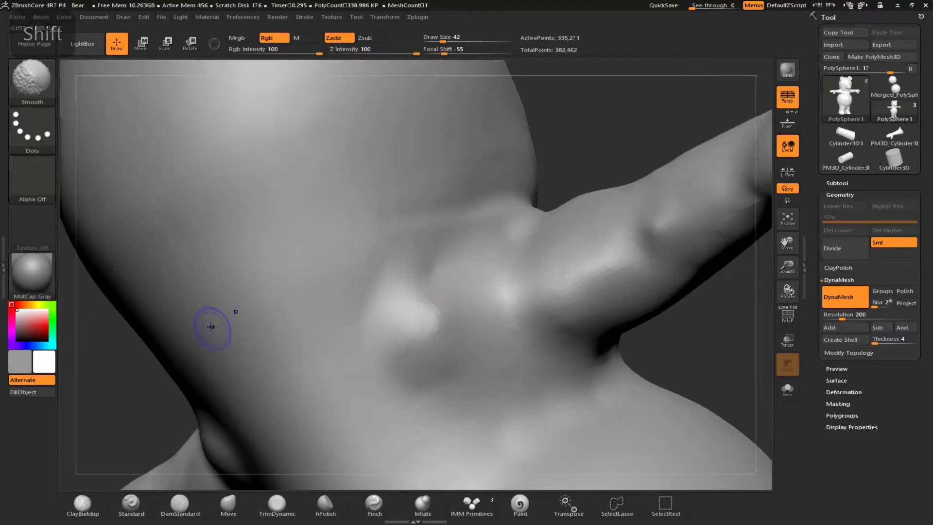
Build up the nape and upper spine on the bear's back and smooth the strokes
mouse_move(396, 209)
left_mouse_down("alt")
mouse_move(247, 251)
mouse_move(233, 317)
mouse_move(346, 241)
mouse_move(336, 241)
mouse_move(235, 294)
mouse_move(369, 256)
left_mouse_up("alt")
mouse_move(229, 291)
left_mouse_down()
mouse_move(292, 250)
mouse_move(399, 243)
left_mouse_up()
right_click_drag(251, 322, 272, 326)
left_click_drag(233, 313, 302, 457)
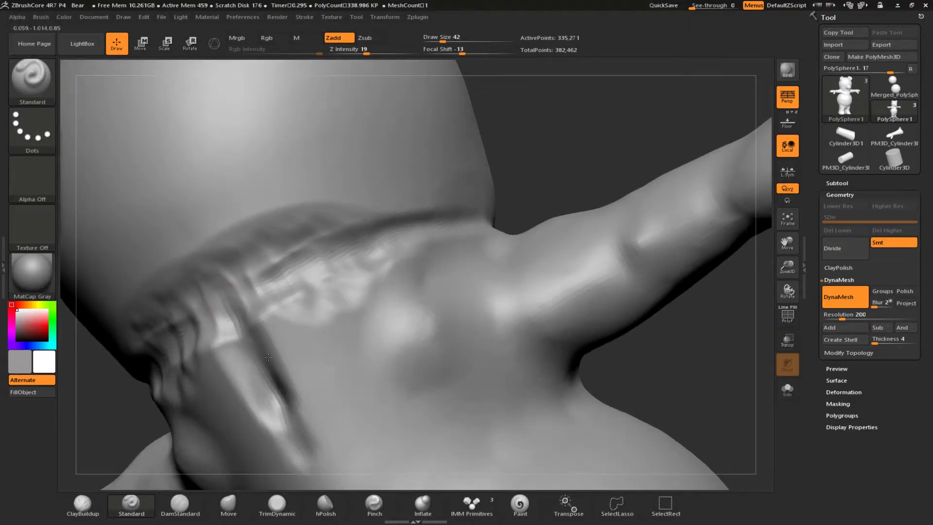
left_click_drag(209, 353, 262, 409)
left_click_drag(260, 316, 287, 396)
mouse_move(186, 288)
left_mouse_down("shift")
mouse_move(243, 223)
mouse_move(344, 225)
mouse_move(282, 272)
mouse_move(249, 408)
mouse_move(311, 292)
mouse_move(224, 281)
mouse_move(243, 292)
mouse_move(261, 224)
left_mouse_up("shift")
Carve and smooth the crease where the back of the head meets the neck and shoulders
left_click_drag(450, 189, 322, 201, "alt")
left_click_drag(272, 221, 360, 215, "shift")
mouse_move(418, 214)
left_mouse_down("alt")
mouse_move(287, 235)
mouse_move(350, 221)
mouse_move(158, 238)
left_mouse_up("alt")
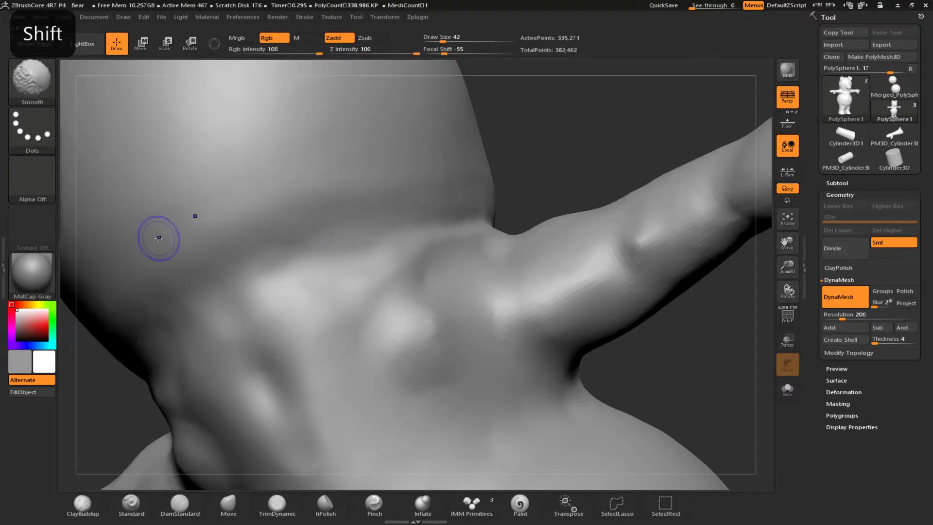
right_click_drag(159, 238, 262, 261)
mouse_move(324, 241)
left_mouse_down("alt")
mouse_move(360, 233)
mouse_move(185, 258)
left_mouse_up("alt")
mouse_move(185, 258)
right_mouse_down()
mouse_move(311, 292)
mouse_move(250, 326)
right_mouse_up()
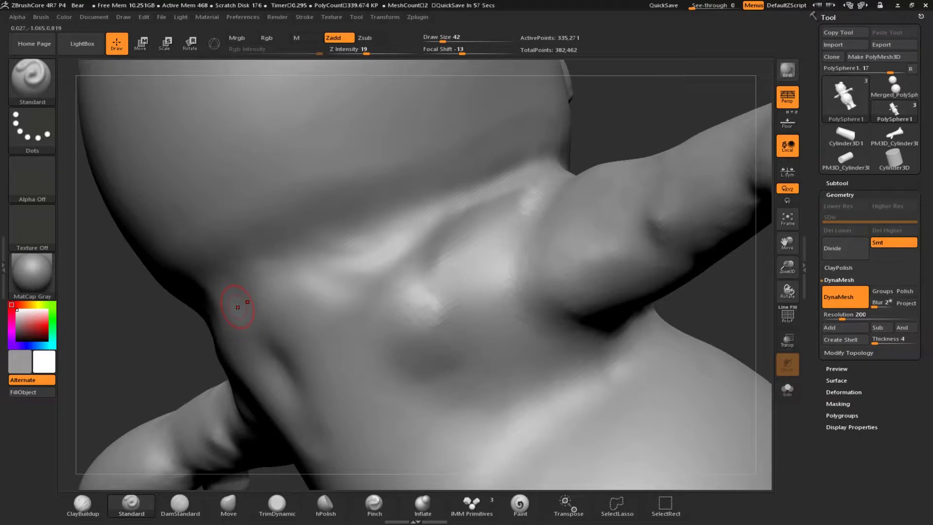
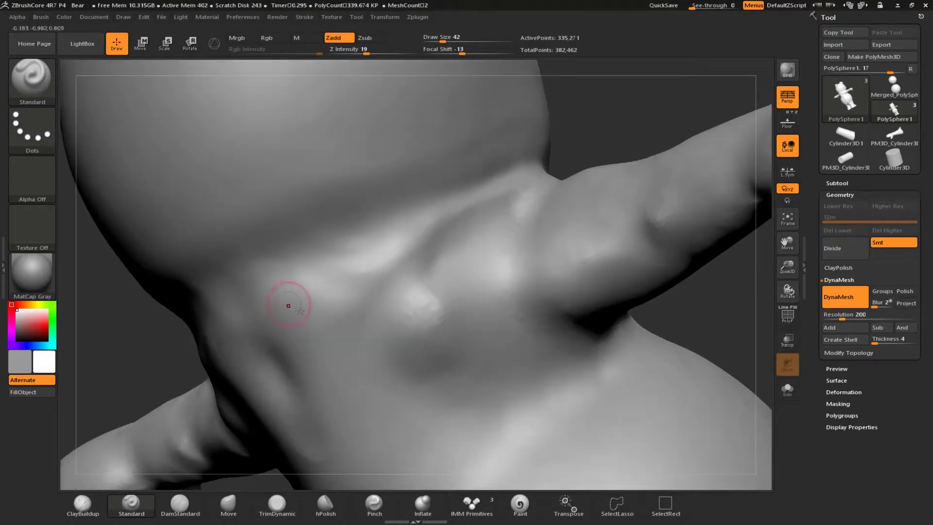
Carve down the bulge at the nape and upper spine and smooth the surface
mouse_move(234, 284)
left_mouse_down("alt")
mouse_move(272, 297)
mouse_move(318, 289)
mouse_move(265, 381)
mouse_move(252, 369)
mouse_move(396, 222)
mouse_move(338, 241)
left_mouse_up("alt")
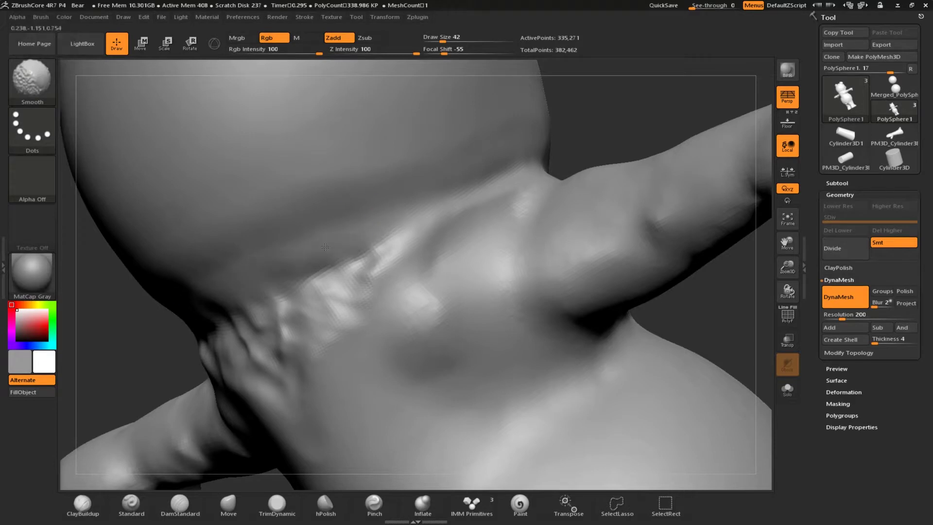
mouse_move(241, 347)
left_mouse_down("shift")
mouse_move(275, 315)
mouse_move(391, 250)
left_mouse_up("shift")
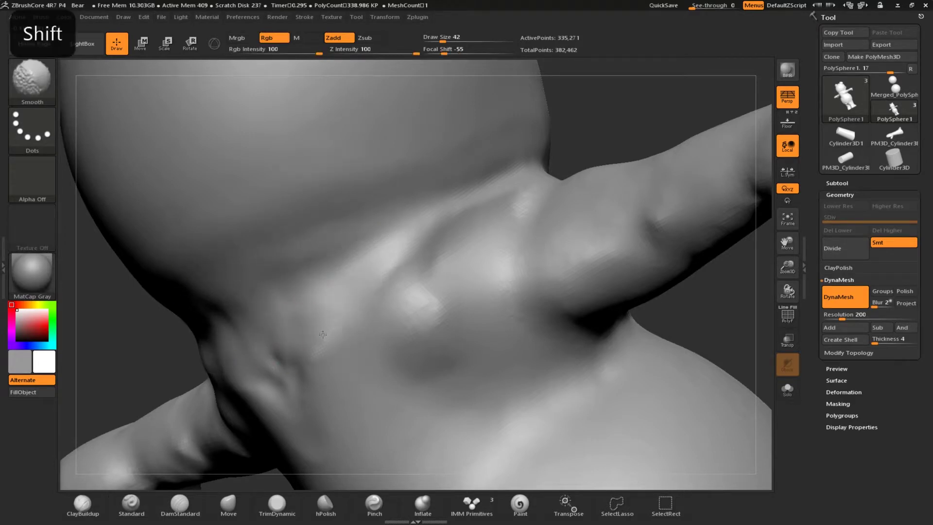
left_click_drag(251, 384, 318, 324, "shift")
mouse_move(374, 348)
left_mouse_down("alt")
mouse_move(430, 302)
mouse_move(398, 330)
left_mouse_up("alt")
left_click_drag(266, 339, 323, 377, "shift")
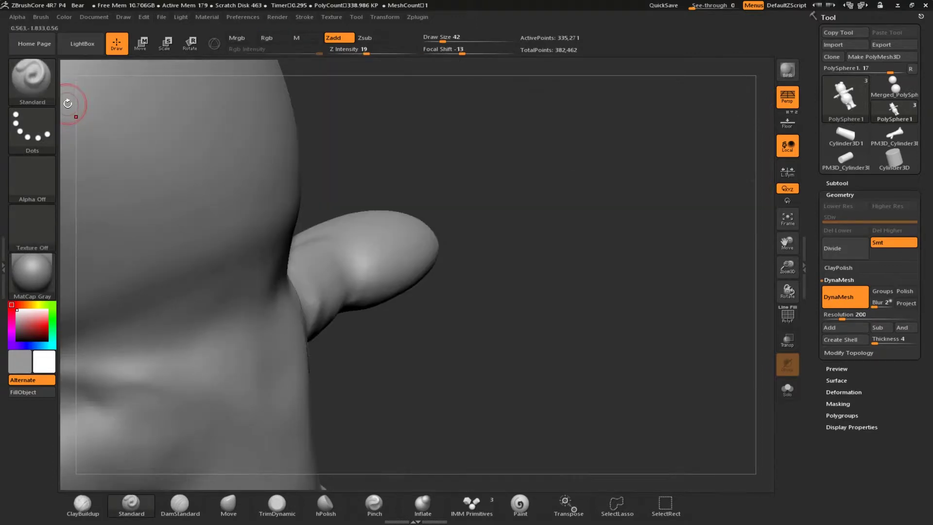
Fill the hollow between the nape and the shoulder and smooth it, undoing one stray carving stroke
left_click_drag(403, 377, 389, 264)
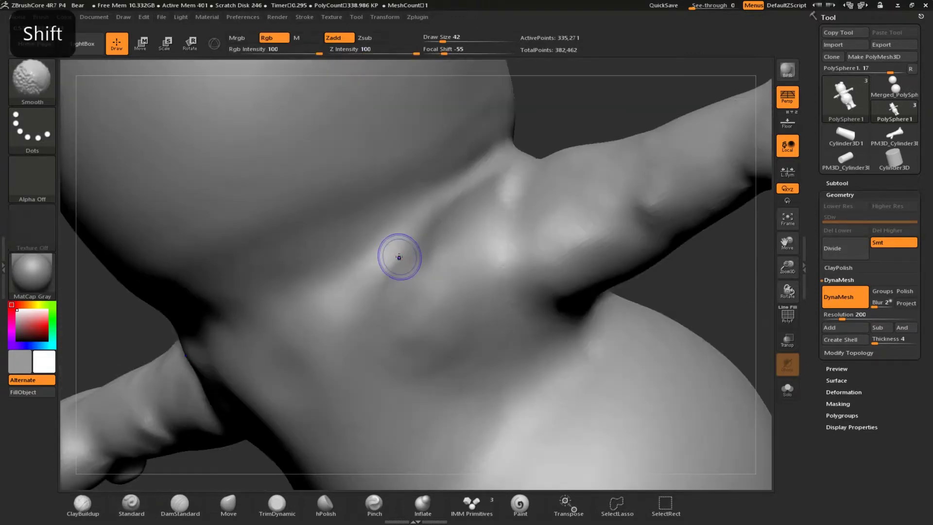
left_click_drag(491, 187, 452, 259)
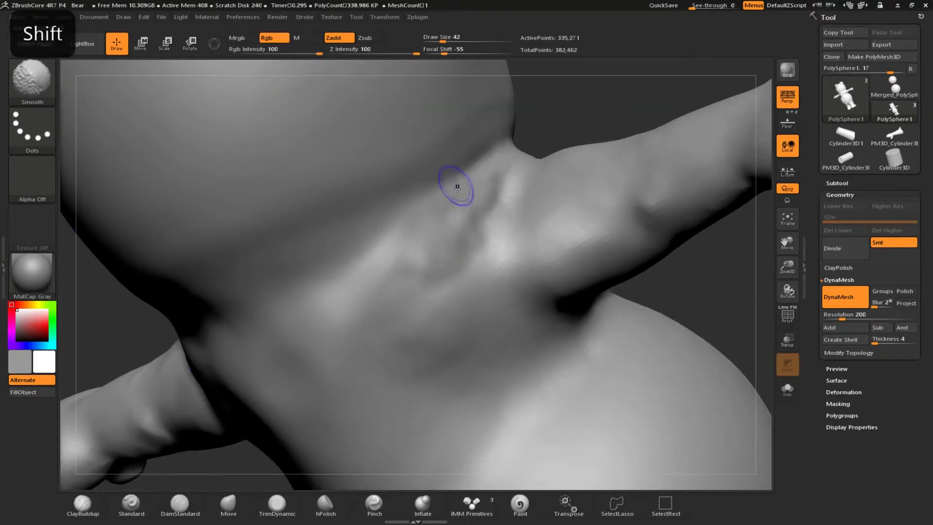
left_click_drag(491, 189, 474, 247, "shift")
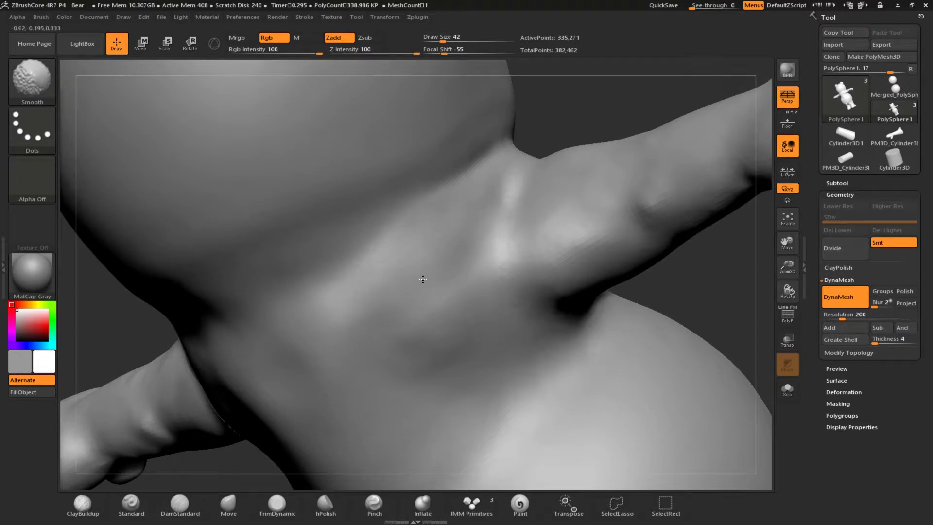
mouse_move(478, 216)
left_mouse_down()
mouse_move(425, 269)
mouse_move(371, 287)
mouse_move(459, 243)
mouse_move(427, 263)
left_mouse_up()
mouse_move(440, 294)
left_mouse_down("alt")
mouse_move(391, 288)
mouse_move(439, 233)
left_mouse_up("alt")
key("ctrl+z")
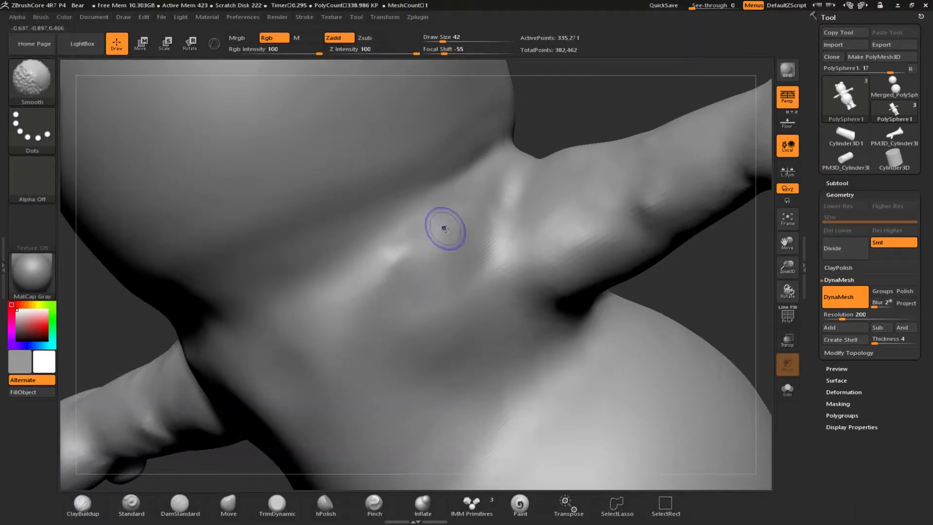
left_click_drag(372, 272, 400, 271, "shift")
left_click_drag(123, 329, 179, 316, "shift")
Carve shallow hollows beside the spine and around the shoulder blades and smooth them
mouse_move(262, 291)
left_mouse_down("alt")
mouse_move(252, 316)
mouse_move(264, 332)
mouse_move(294, 279)
mouse_move(316, 320)
left_mouse_up("alt")
left_click_drag(331, 297, 325, 333, "alt")
left_click_drag(409, 330, 397, 359, "alt")
mouse_move(377, 315)
left_mouse_down("alt")
mouse_move(377, 348)
mouse_move(338, 369)
mouse_move(379, 335)
mouse_move(340, 364)
left_mouse_up("alt")
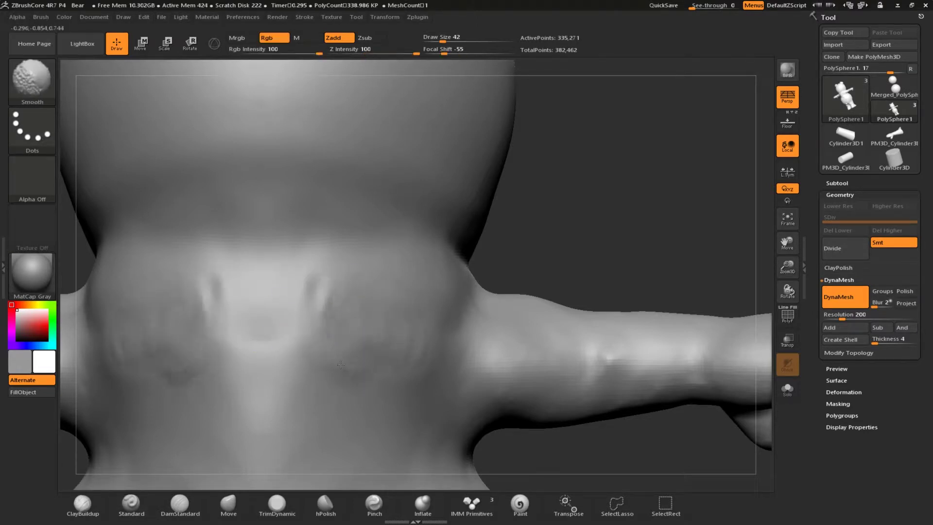
mouse_move(328, 311)
left_mouse_down("shift")
mouse_move(269, 281)
mouse_move(265, 350)
left_mouse_up("shift")
Define the crease at the base of the head across the nape and smooth its edges
mouse_move(302, 278)
left_mouse_down("alt")
mouse_move(319, 308)
mouse_move(296, 287)
left_mouse_up("alt")
mouse_move(218, 196)
left_mouse_down("alt")
mouse_move(262, 204)
mouse_move(241, 206)
left_mouse_up("alt")
mouse_move(226, 187)
left_mouse_down()
mouse_move(262, 184)
mouse_move(241, 192)
mouse_move(260, 168)
left_mouse_up()
mouse_move(260, 158)
left_mouse_down("shift")
mouse_move(238, 168)
mouse_move(242, 209)
mouse_move(260, 221)
left_mouse_up("shift")
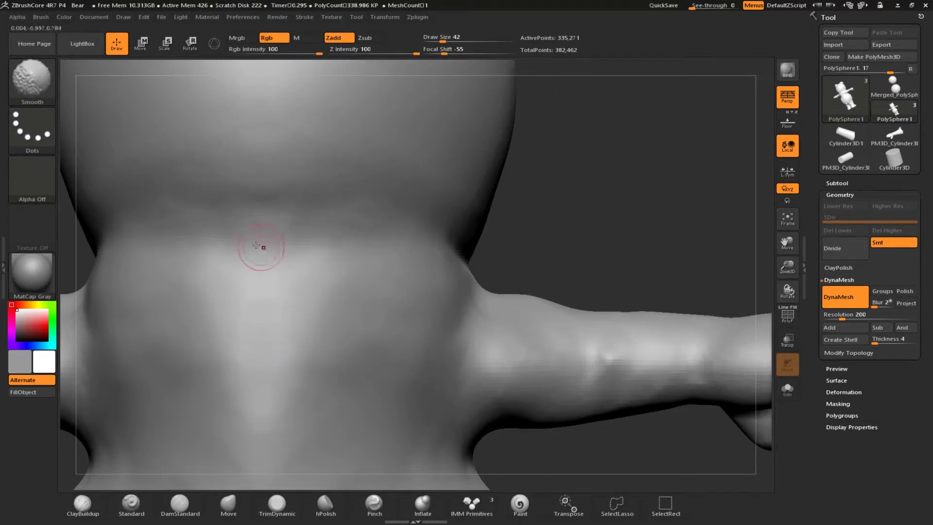
mouse_move(196, 241)
left_mouse_down("alt")
mouse_move(252, 250)
mouse_move(199, 236)
mouse_move(257, 233)
left_mouse_up("alt")
mouse_move(177, 192)
left_mouse_down()
mouse_move(255, 200)
mouse_move(311, 184)
mouse_move(273, 228)
mouse_move(190, 259)
mouse_move(240, 240)
mouse_move(311, 241)
left_mouse_up()
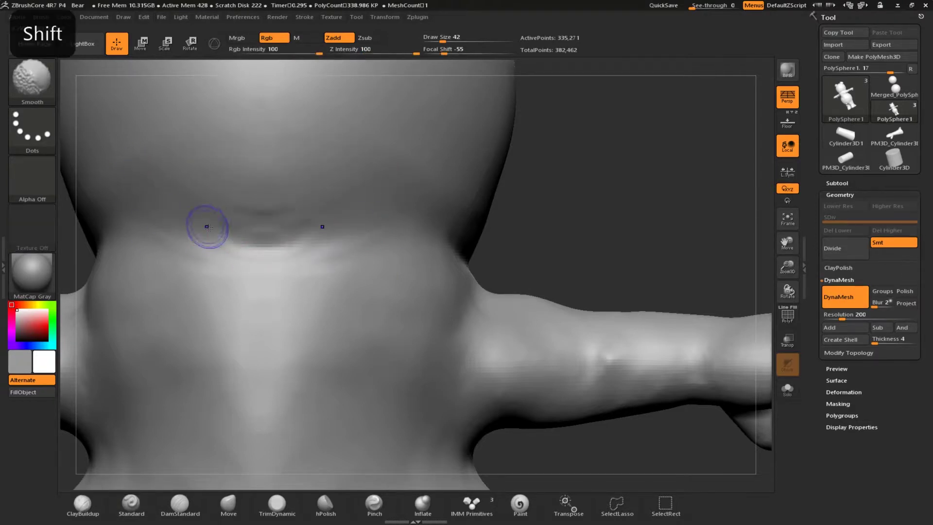
left_click_drag(209, 219, 311, 233, "shift")
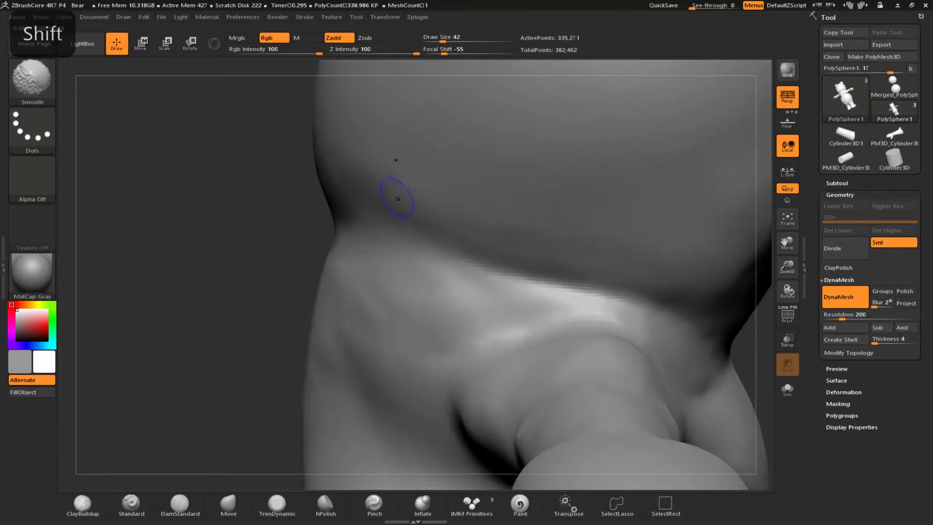
Smooth the upper back and the shoulder blade area from the neck crease toward the arm
key("super")
left_click(130, 515)
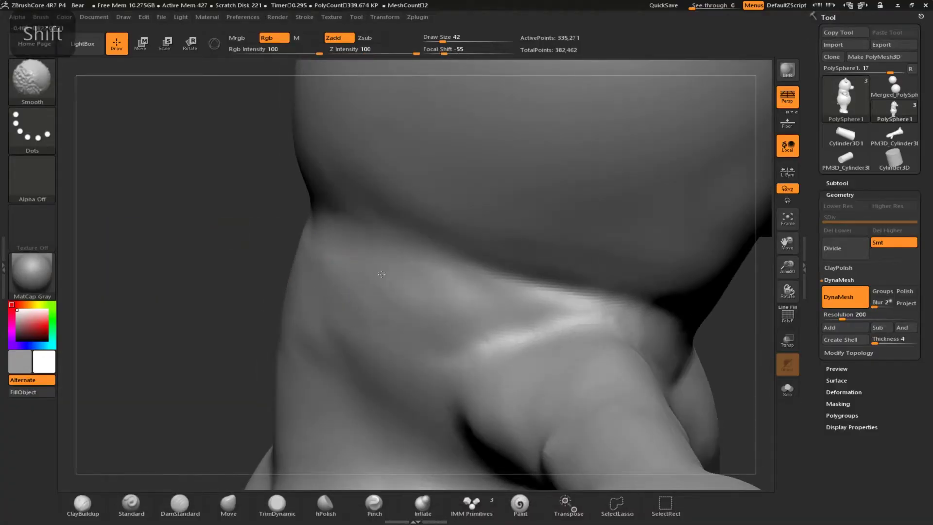
mouse_move(382, 274)
left_mouse_down("shift")
mouse_move(643, 324)
mouse_move(458, 310)
mouse_move(365, 352)
mouse_move(634, 312)
mouse_move(457, 306)
mouse_move(441, 295)
left_mouse_up("shift")
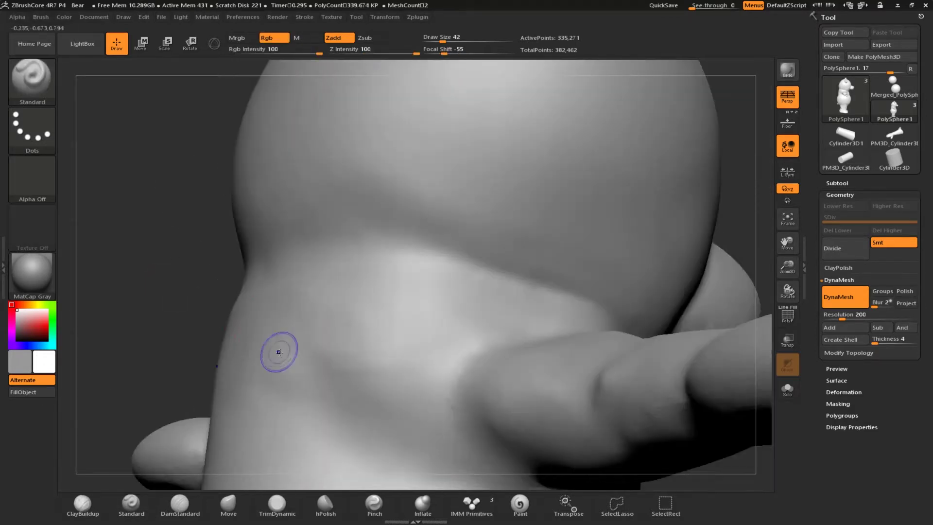
left_click_drag(277, 354, 245, 371, "shift")
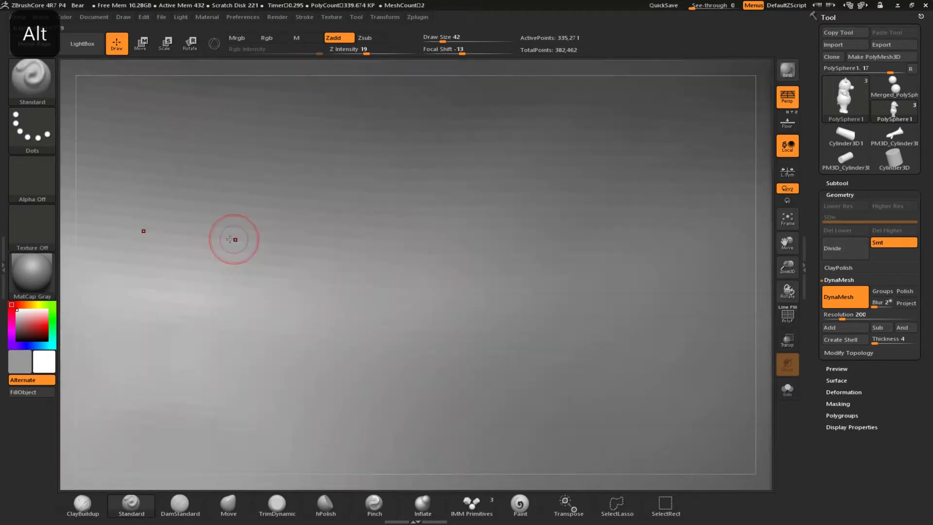
right_click_drag(229, 239, 403, 248, "alt")
right_click_drag(146, 311, 311, 324, "alt")
left_click_drag(311, 324, 537, 309, "shift")
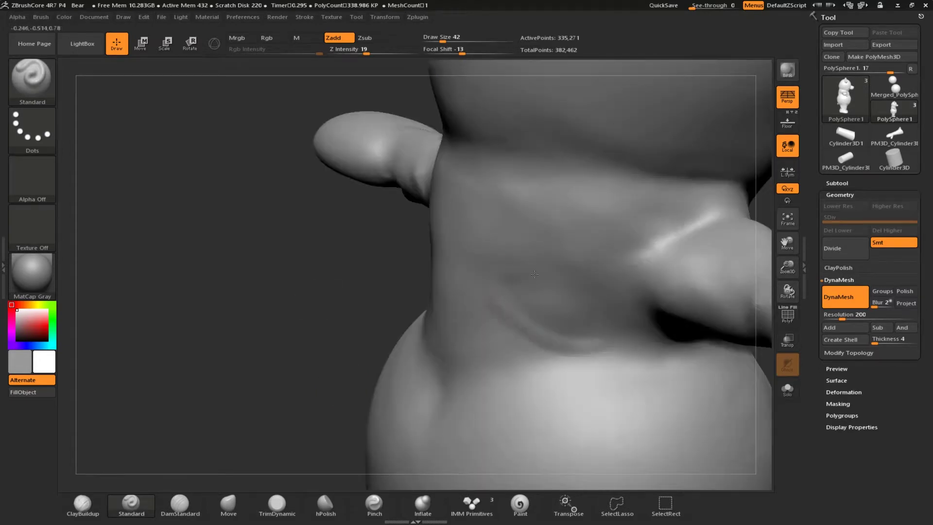
Carve a shallow hollow across the lower back above the rounded rump and smooth out the strokes
left_click_drag(573, 340, 607, 326)
mouse_move(510, 272)
left_mouse_down("shift")
mouse_move(557, 286)
mouse_move(507, 276)
mouse_move(602, 340)
left_mouse_up("shift")
left_click_drag(238, 292, 263, 284)
left_click_drag(443, 346, 462, 296, "alt")
left_click_drag(428, 225, 493, 209)
mouse_move(452, 359)
left_mouse_down("alt")
mouse_move(478, 335)
mouse_move(423, 378)
mouse_move(515, 336)
mouse_move(532, 379)
left_mouse_up("alt")
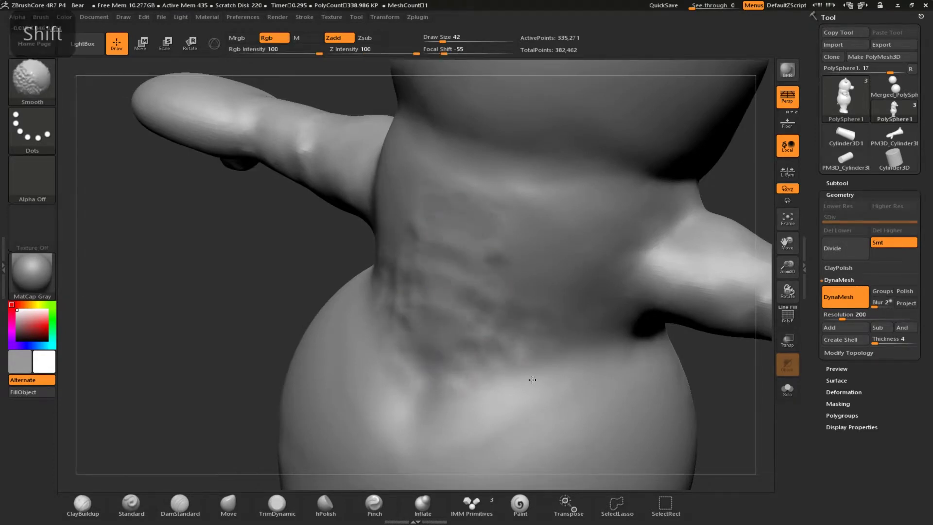
left_click_drag(438, 319, 479, 321, "alt")
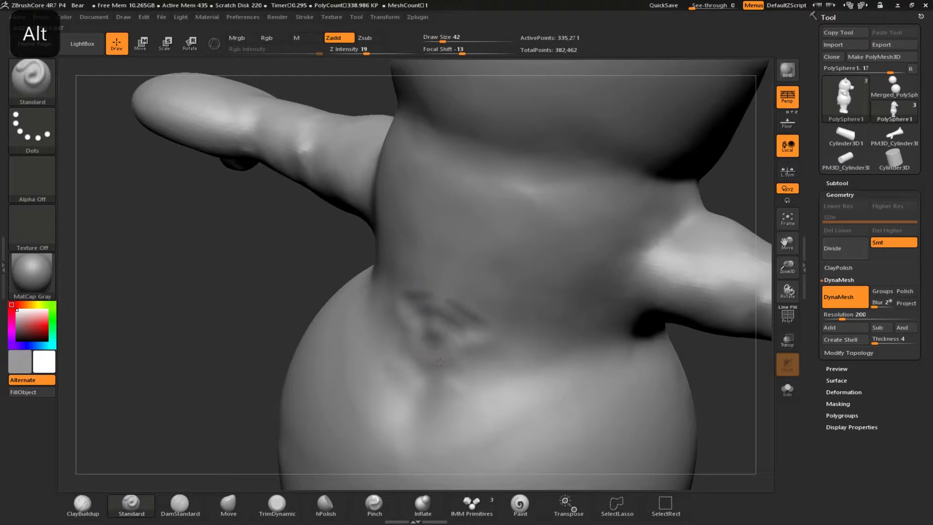
mouse_move(398, 379)
left_mouse_down()
mouse_move(437, 381)
mouse_move(409, 386)
mouse_move(435, 322)
left_mouse_up()
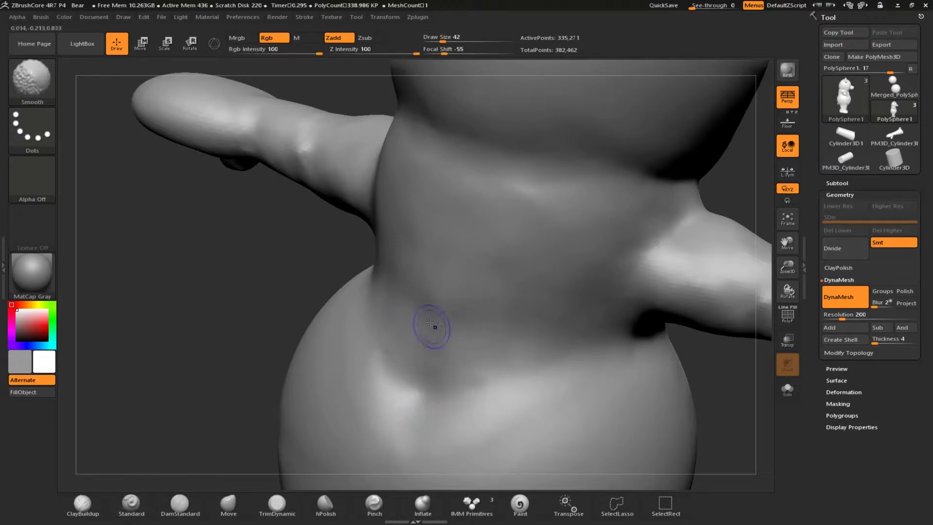
Deepen the spine groove at the base of the back and smooth it outward to the flanks
mouse_move(262, 340)
left_mouse_down()
mouse_move(277, 287)
mouse_move(243, 277)
left_mouse_up()
left_click_drag(397, 336, 437, 372, "alt")
left_click_drag(260, 357, 292, 409)
mouse_move(409, 383)
left_mouse_down("alt")
mouse_move(438, 396)
mouse_move(428, 391)
mouse_move(434, 355)
left_mouse_up("alt")
mouse_move(433, 360)
left_mouse_down("shift")
mouse_move(421, 389)
mouse_move(433, 337)
left_mouse_up("shift")
mouse_move(272, 340)
left_mouse_down()
mouse_move(260, 269)
mouse_move(233, 273)
left_mouse_up()
right_click_drag(233, 272, 209, 279, "ctrl")
left_click_drag(209, 279, 202, 308)
left_click_drag(413, 301, 439, 313, "shift")
mouse_move(243, 243)
left_mouse_down()
mouse_move(266, 227)
mouse_move(225, 241)
left_mouse_up()
left_click_drag(479, 303, 478, 314, "shift")
Carve the crease between the jaw and the neck at the side of the head and smooth it
left_click_drag(243, 257, 275, 223)
left_click_drag(461, 289, 401, 281, "alt")
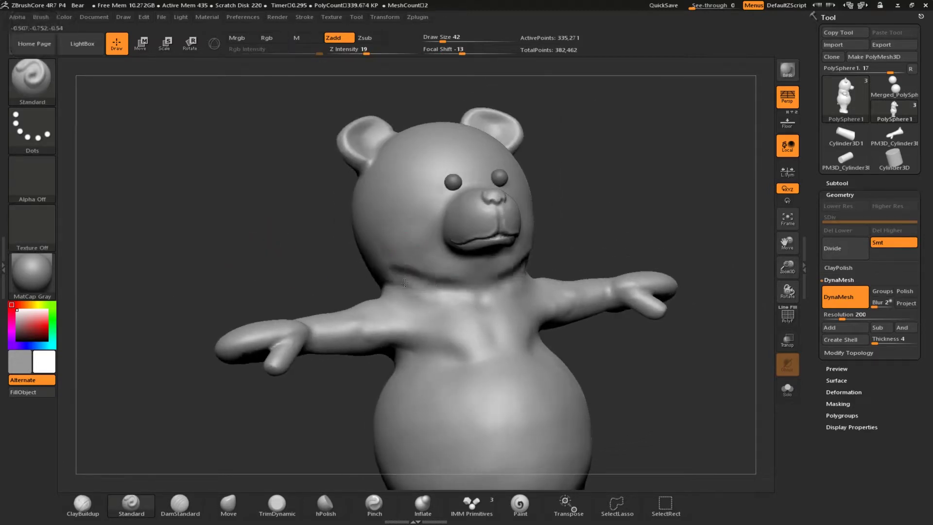
left_click_drag(292, 262, 326, 262)
left_click_drag(389, 277, 452, 283, "alt")
left_click_drag(301, 264, 253, 263)
mouse_move(377, 272)
left_mouse_down("alt")
mouse_move(432, 284)
mouse_move(462, 265)
left_mouse_up("alt")
left_click_drag(243, 265, 287, 265)
mouse_move(344, 267)
left_mouse_down("shift")
mouse_move(331, 260)
mouse_move(374, 238)
left_mouse_up("shift")
Build up the cheek between the muzzle and the jaw and smooth the bumps
mouse_move(155, 279)
left_mouse_down()
mouse_move(169, 300)
mouse_move(124, 294)
left_mouse_up()
left_click_drag(386, 259, 411, 262)
mouse_move(270, 286)
left_mouse_down()
mouse_move(270, 263)
mouse_move(306, 259)
mouse_move(316, 272)
mouse_move(360, 260)
mouse_move(351, 274)
left_mouse_up()
mouse_move(337, 208)
left_mouse_down()
mouse_move(379, 275)
mouse_move(383, 244)
mouse_move(408, 250)
mouse_move(472, 230)
left_mouse_up()
left_click_drag(209, 278, 378, 257)
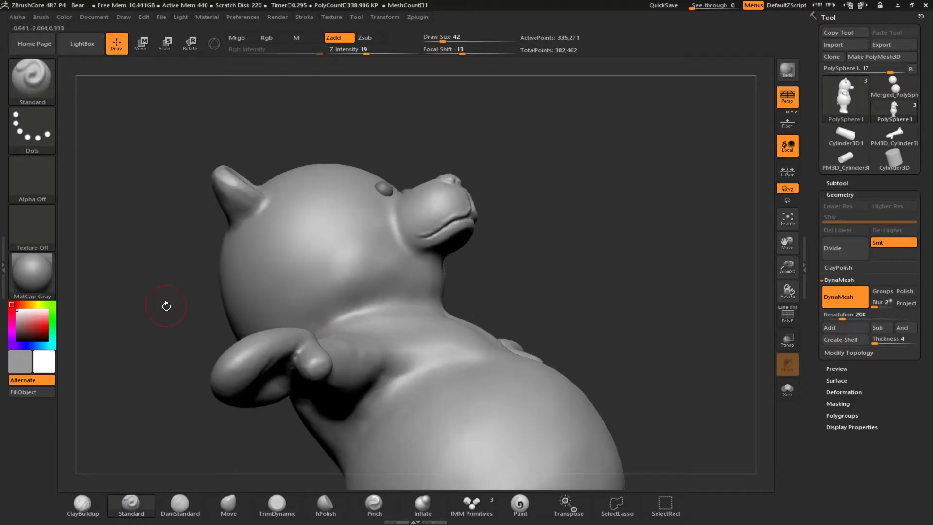
left_click_drag(167, 304, 367, 253)
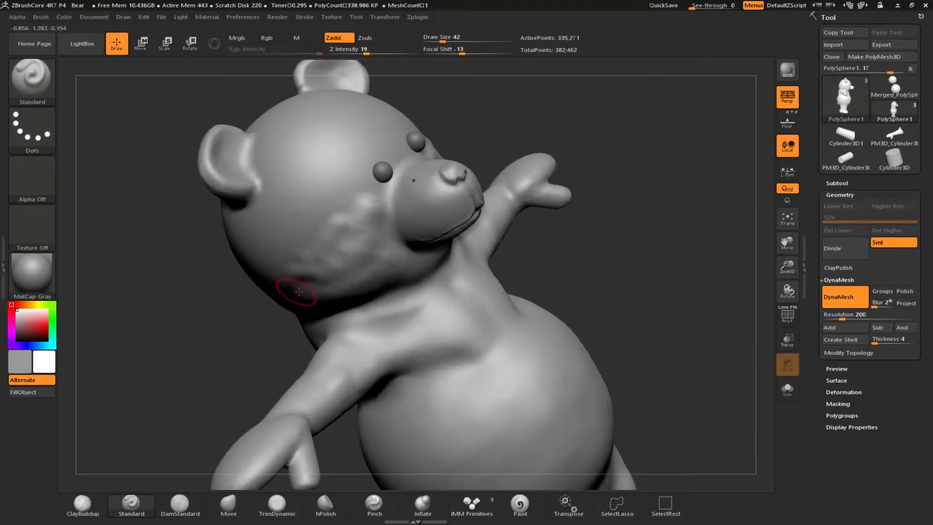
key("shift")
left_click_drag(355, 206, 339, 219, "shift")
Refine the lower side of the head along the jaw and around toward the nape
left_click_drag(204, 273, 370, 233)
mouse_move(296, 299)
left_mouse_down()
mouse_move(175, 350)
mouse_move(183, 327)
mouse_move(165, 311)
left_mouse_up()
mouse_move(374, 266)
left_mouse_down()
mouse_move(427, 262)
mouse_move(430, 272)
left_mouse_up()
mouse_move(437, 258)
left_mouse_down()
mouse_move(376, 261)
mouse_move(455, 268)
left_mouse_up()
left_click_drag(166, 272, 348, 327)
left_click_drag(311, 291, 160, 292)
left_click_drag(680, 311, 467, 333)
left_click_drag(466, 333, 541, 313, "alt")
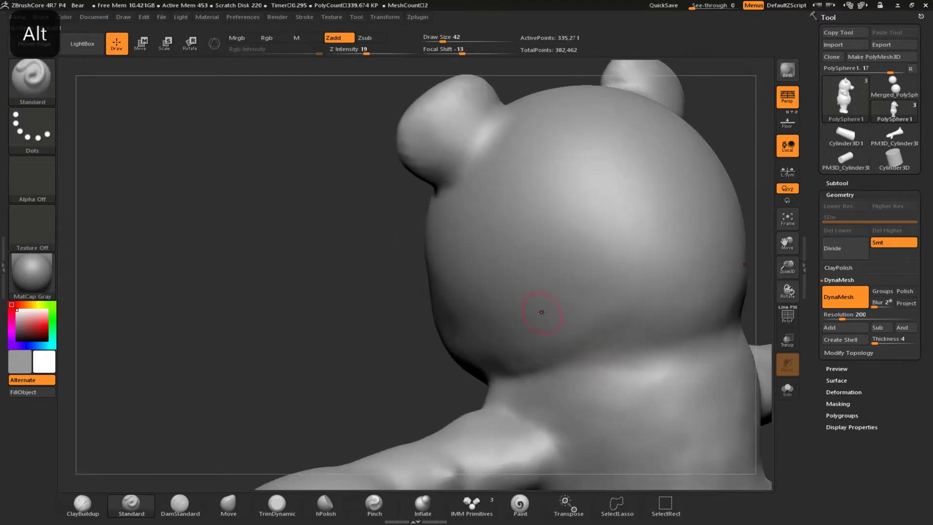
left_click_drag(214, 311, 252, 341)
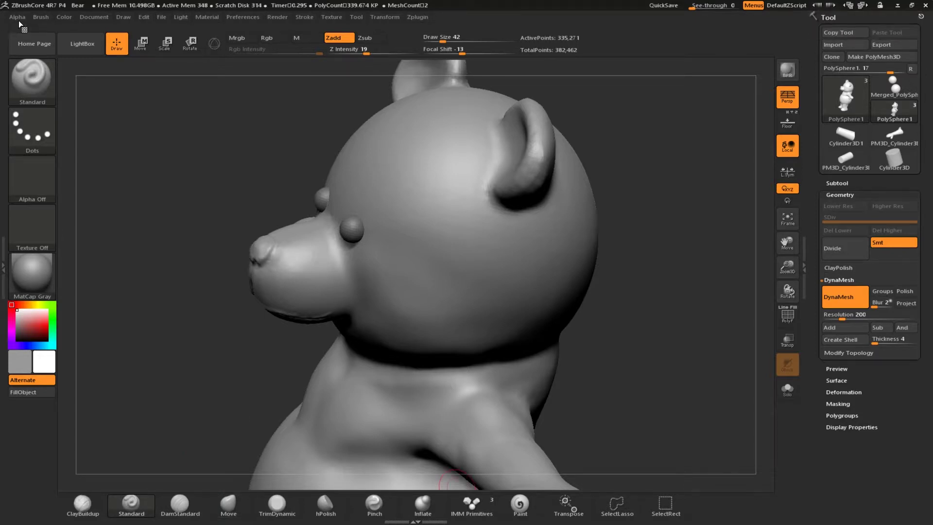
Load the saved bear project
left_click(162, 18)
left_click(241, 38)
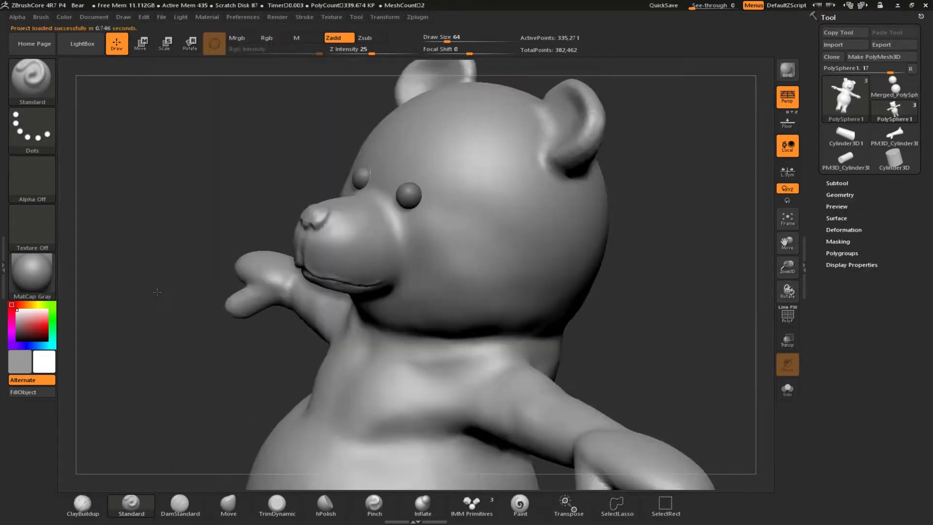
left_click_drag(157, 293, 226, 333)
right_click_drag(226, 333, 563, 343)
mouse_move(379, 287)
right_mouse_down("ctrl")
mouse_move(374, 305)
mouse_move(457, 240)
mouse_move(322, 277)
mouse_move(369, 252)
mouse_move(333, 267)
right_mouse_up("ctrl")
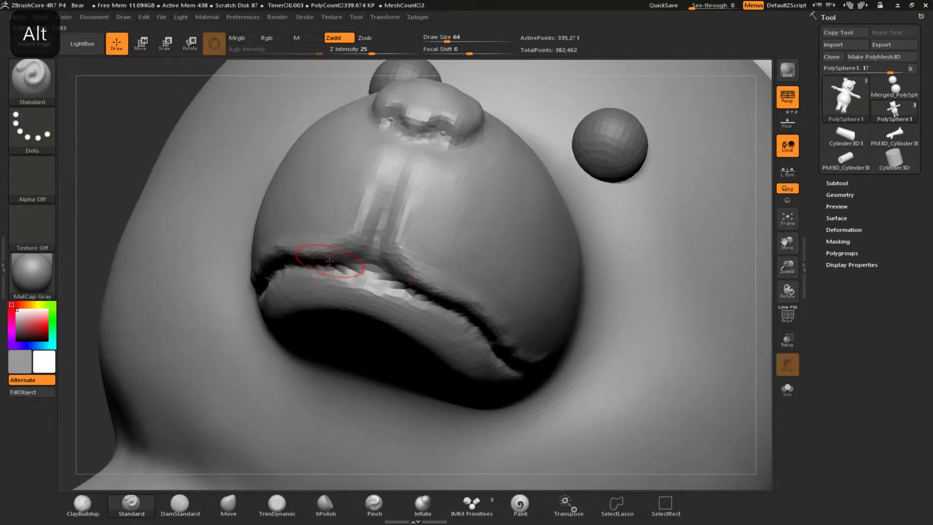
Carve the mouth line and the philtrum groove using a draw size of 21 and a focal shift of -19
left_click(79, 508)
right_click_drag(155, 194, 112, 180)
mouse_move(468, 51)
left_mouse_down()
mouse_move(444, 51)
mouse_move(437, 40)
left_mouse_up()
left_click_drag(342, 233, 371, 243, "alt")
left_click_drag(151, 192, 169, 214, "ctrl")
mouse_move(342, 237)
left_mouse_down("alt")
mouse_move(412, 263)
mouse_move(481, 328)
mouse_move(461, 303)
mouse_move(358, 241)
left_mouse_up("alt")
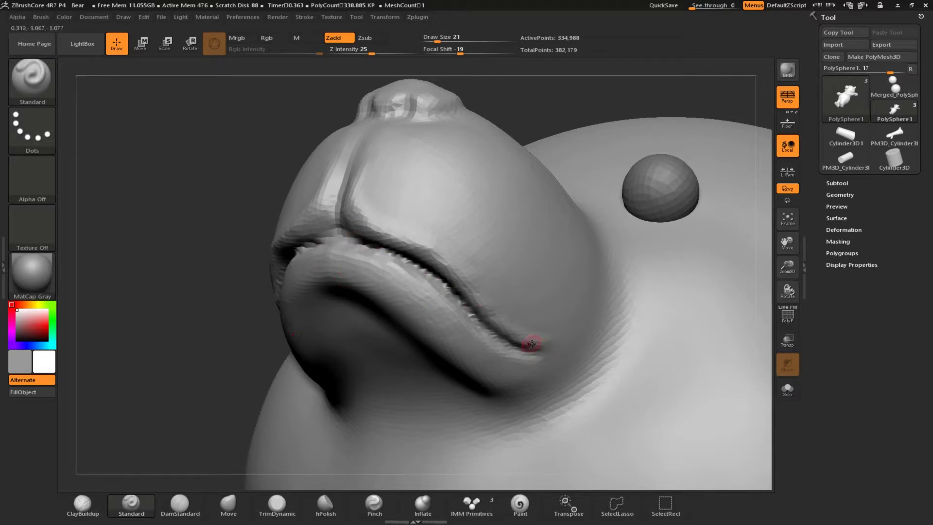
left_click_drag(355, 189, 360, 218)
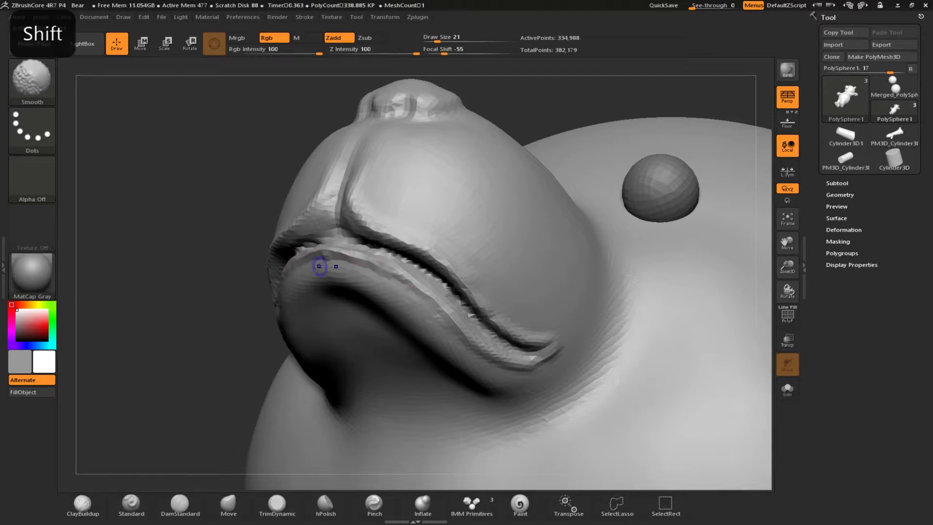
Remesh the bear at a DynaMesh resolution of 304 and sharpen the mouth opening between the lips
left_click(836, 195)
type("300")
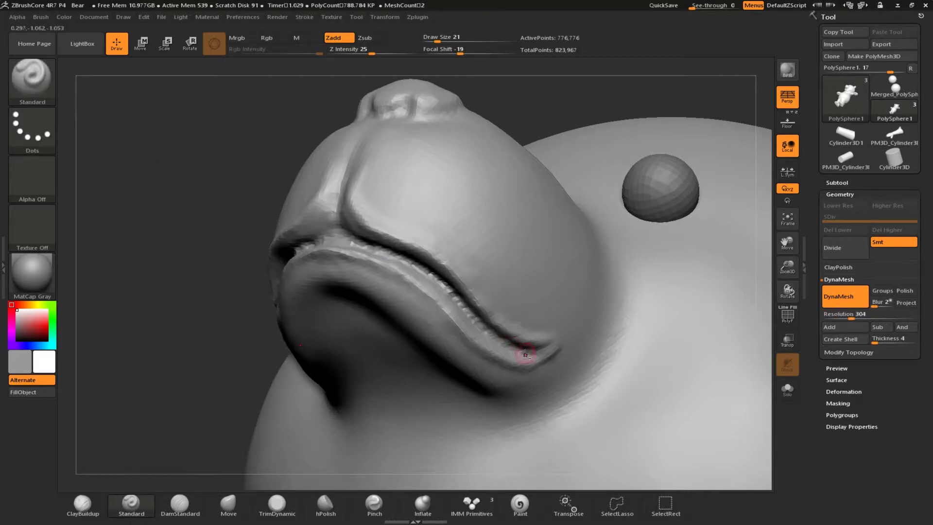
left_click_drag(444, 287, 317, 241, "alt")
left_click_drag(440, 280, 475, 322)
left_click_drag(209, 228, 171, 268)
left_click_drag(407, 266, 461, 304, "alt")
Smooth the rough edges inside the mouth opening and refine the lower lip toward the mouth corner
mouse_move(209, 323)
left_mouse_down()
mouse_move(239, 329)
mouse_move(302, 311)
left_mouse_up()
left_click_drag(214, 194, 132, 209)
right_click_drag(390, 258, 396, 231)
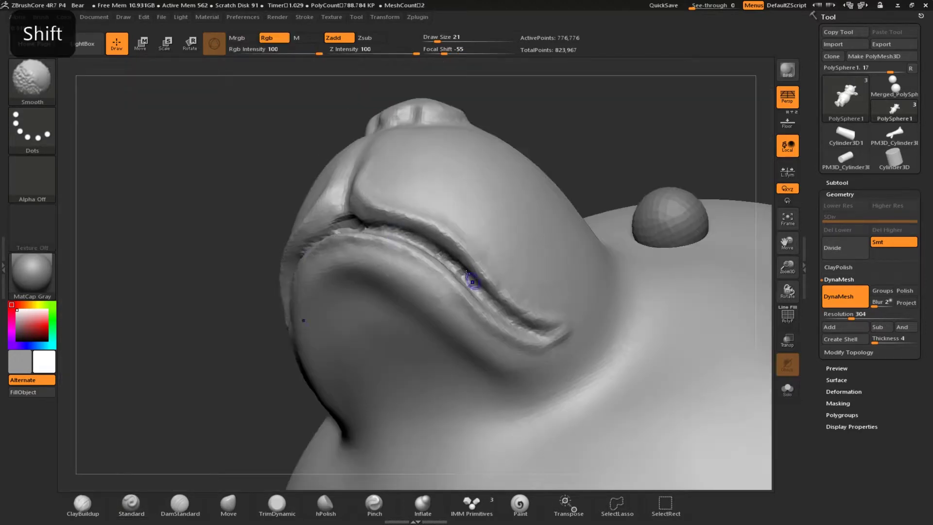
left_click_drag(342, 226, 351, 224, "shift")
left_click_drag(165, 250, 202, 261)
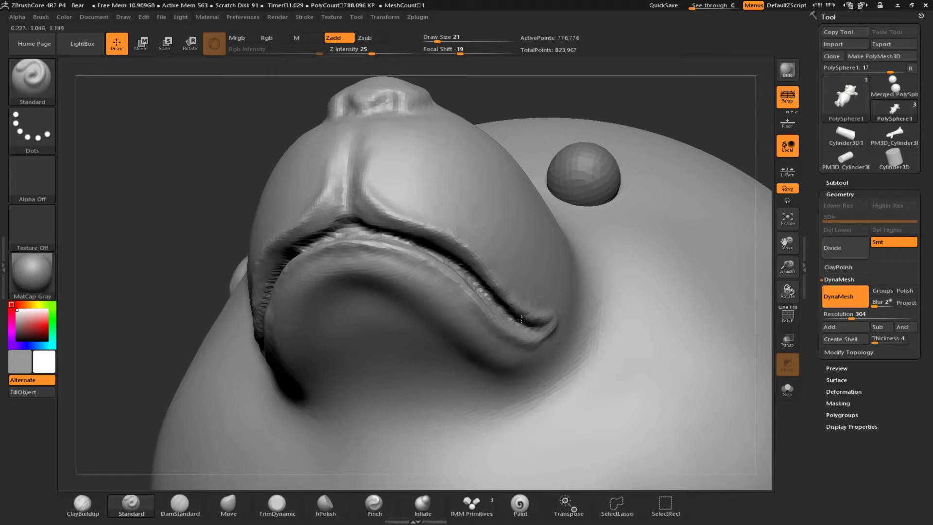
left_click_drag(158, 306, 119, 335)
left_click_drag(507, 318, 522, 322)
Smooth the lip line along the side of the muzzle and build up the upper lip edge
right_click_drag(522, 323, 446, 278)
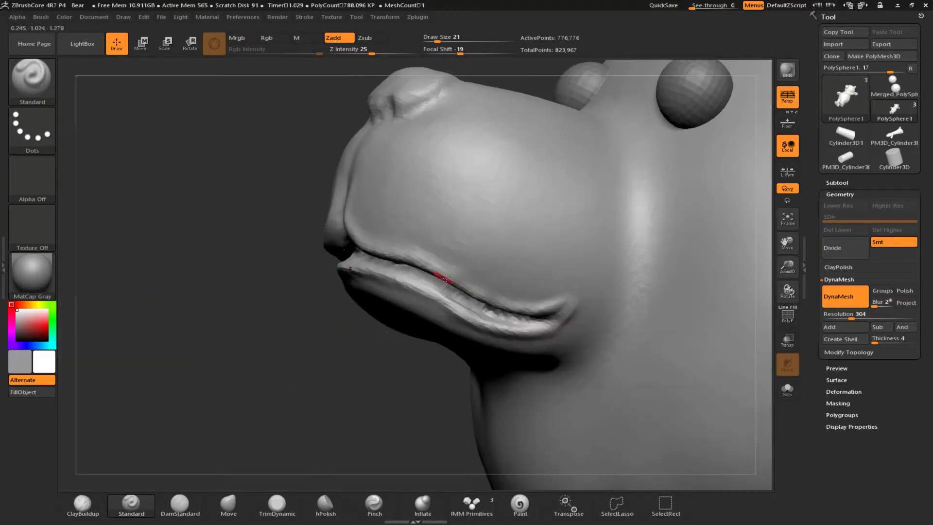
left_click_drag(443, 285, 509, 318, "shift")
left_click_drag(253, 336, 277, 321)
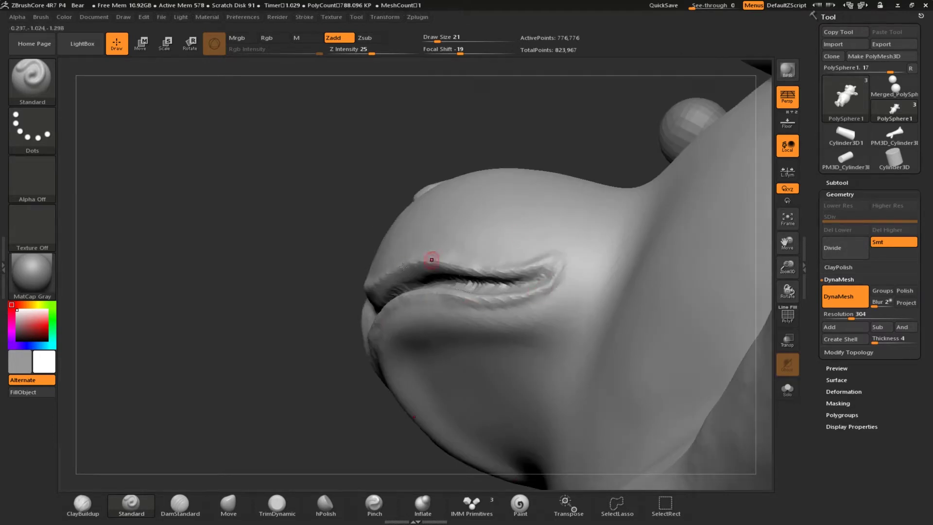
left_click_drag(431, 260, 510, 272)
Extend the philtrum groove upward from the mouth toward the nose on the front of the muzzle
left_click_drag(218, 304, 311, 298)
mouse_move(329, 169)
left_mouse_down("alt")
mouse_move(320, 214)
mouse_move(327, 146)
mouse_move(330, 161)
left_mouse_up("alt")
right_click_drag(325, 281, 354, 395, "alt")
mouse_move(361, 303)
left_mouse_down()
mouse_move(373, 340)
mouse_move(360, 272)
left_mouse_up()
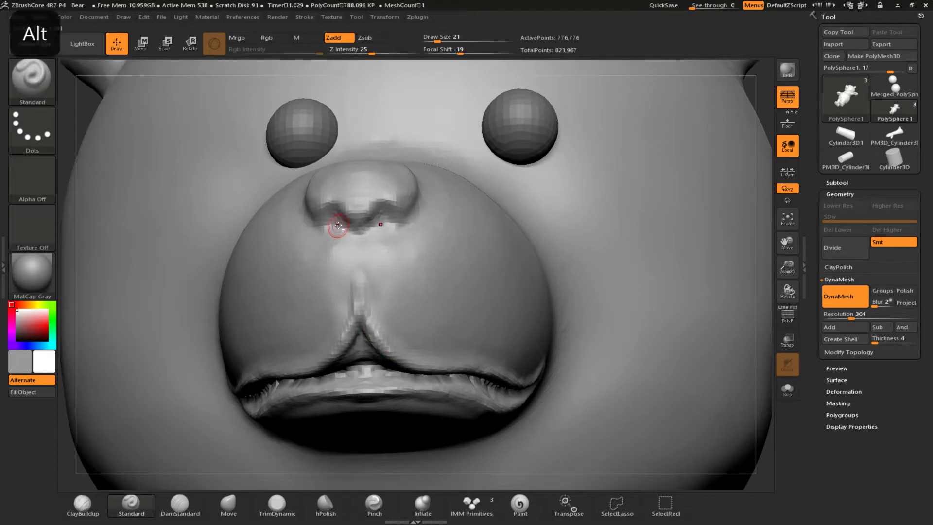
Define the outline of the nose and its nostrils against the muzzle and smooth the surface
right_click_drag(332, 222, 435, 207)
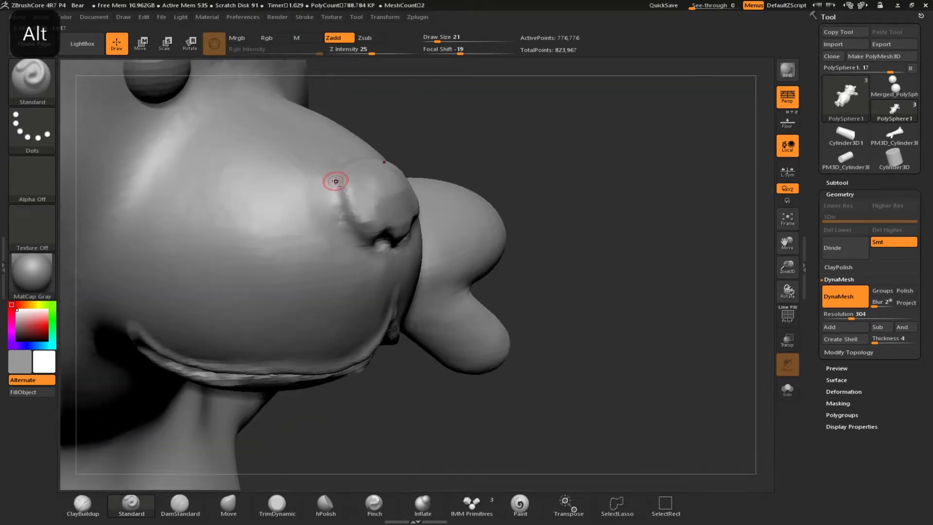
left_click_drag(355, 232, 326, 173, "shift")
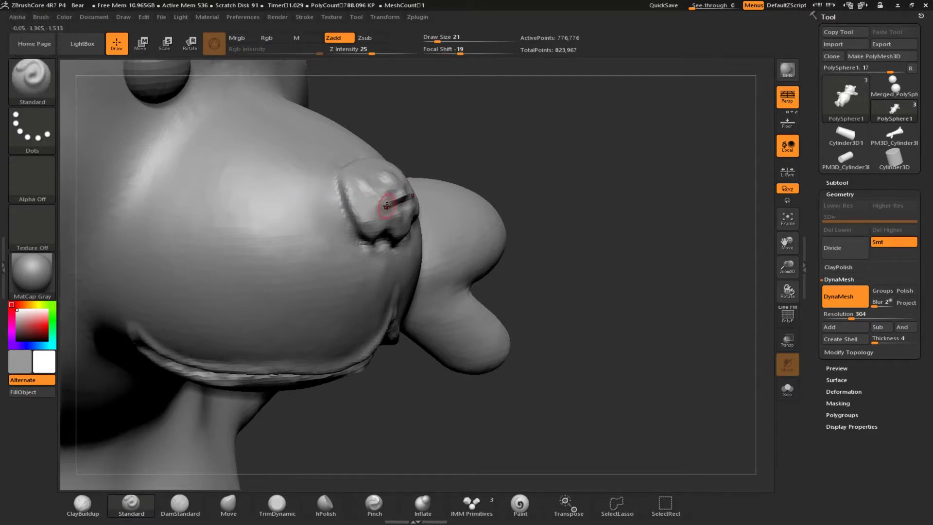
left_click_drag(384, 208, 399, 219, "shift")
left_click_drag(556, 321, 430, 219)
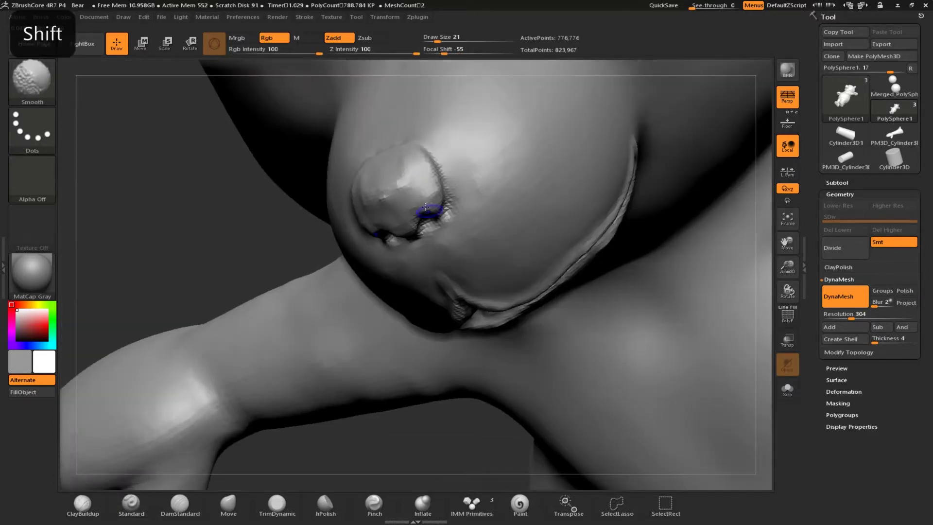
key("shift")
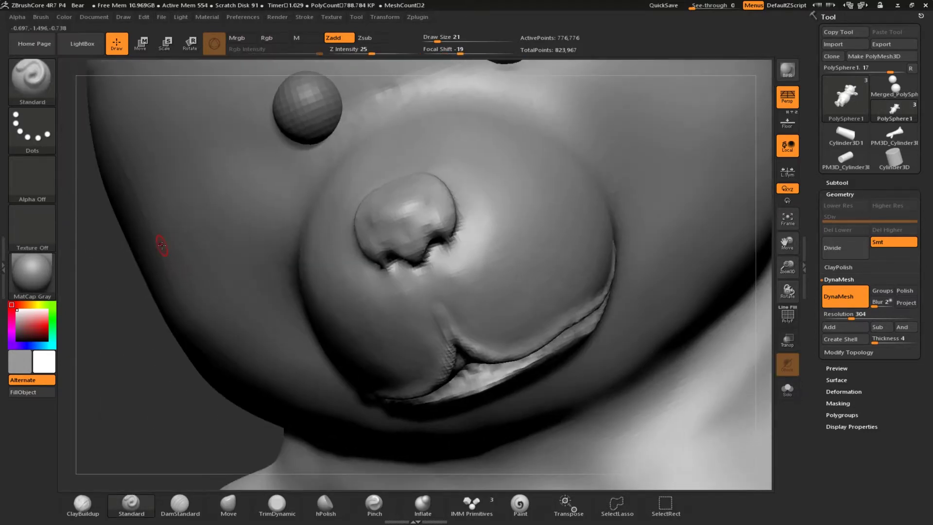
Examine the whole bear and its mesh wireframe, including the legs and feet
key("f")
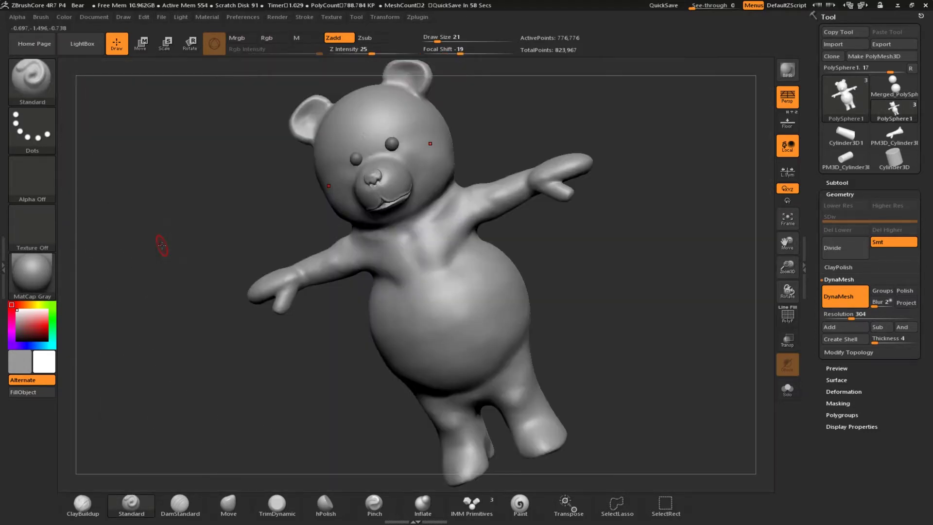
left_click_drag(158, 246, 203, 223, "shift")
left_click(788, 320)
left_click_drag(626, 335, 368, 249)
right_click_drag(367, 249, 379, 225, "alt")
key("shift+f")
right_click_drag(415, 302, 542, 358)
right_click_drag(542, 359, 456, 361, "alt")
Delete the hidden PolySphere subtool
left_click(837, 182)
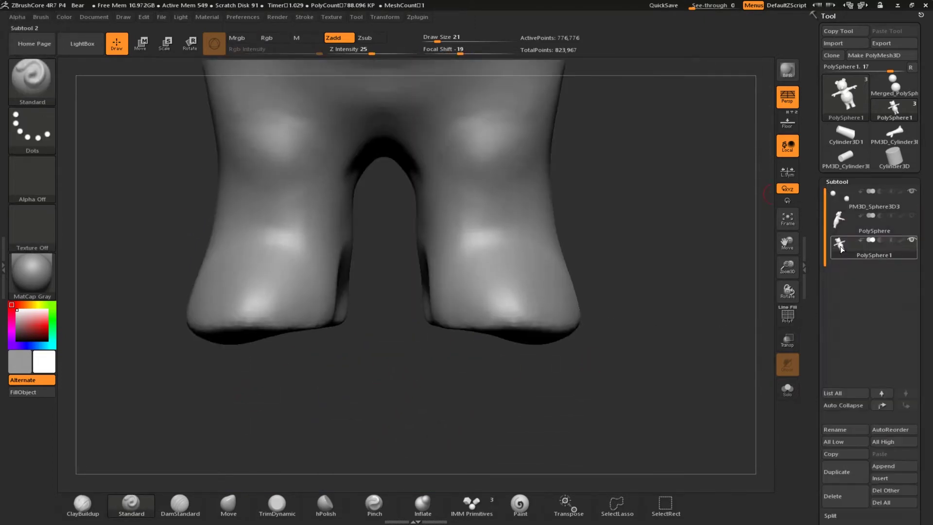
left_click(874, 224)
left_click(835, 496)
left_click(762, 512)
Make the Plane3D primitive the active tool
right_click_drag(462, 372, 547, 364, "alt")
mouse_move(548, 365)
right_mouse_down("alt")
mouse_move(458, 336)
mouse_move(535, 357)
right_mouse_up("alt")
right_click_drag(535, 357, 559, 381, "alt")
right_click_drag(559, 381, 194, 373, "ctrl")
left_click(845, 96)
left_click(506, 126)
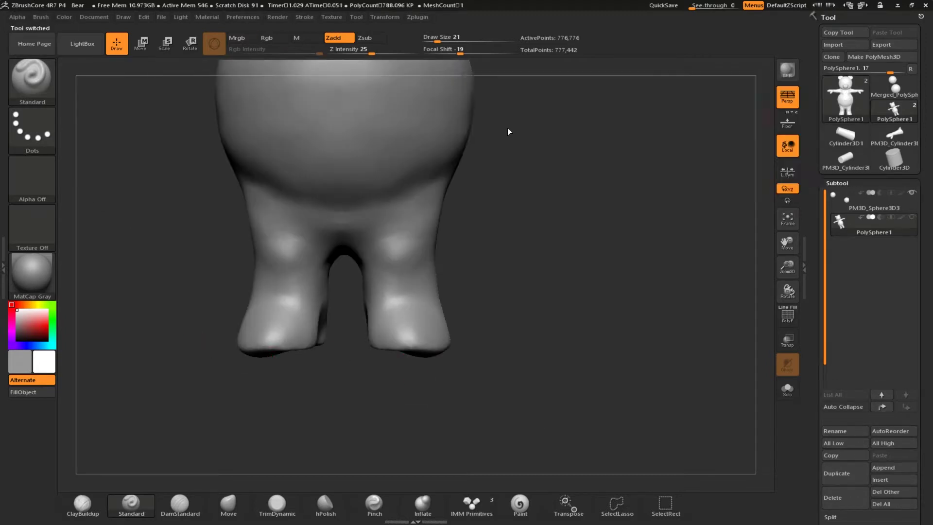
key("f")
right_click_drag(417, 275, 240, 267, "ctrl")
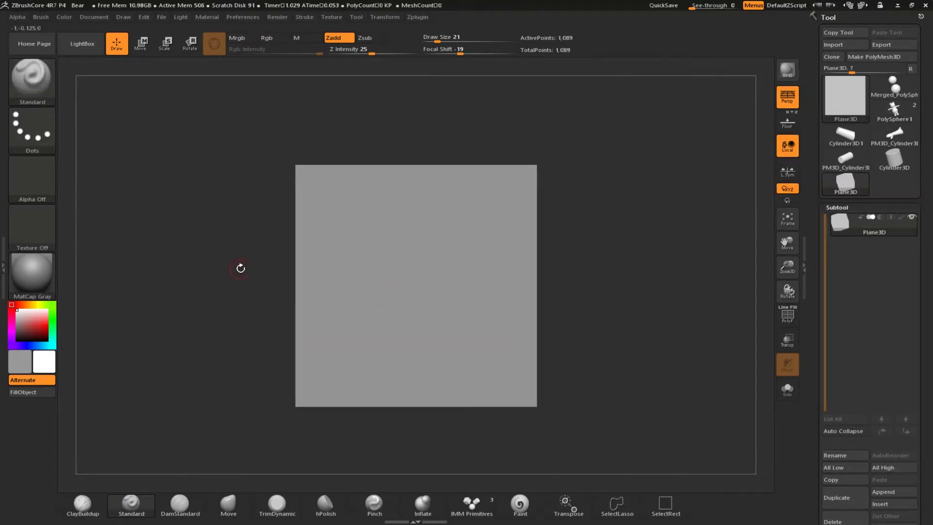
Show the plane's wireframe and adjust its vertical radius and horizontal divisions in the Initialize settings
left_click(787, 316)
left_click_drag(826, 443, 826, 282)
left_click(846, 311)
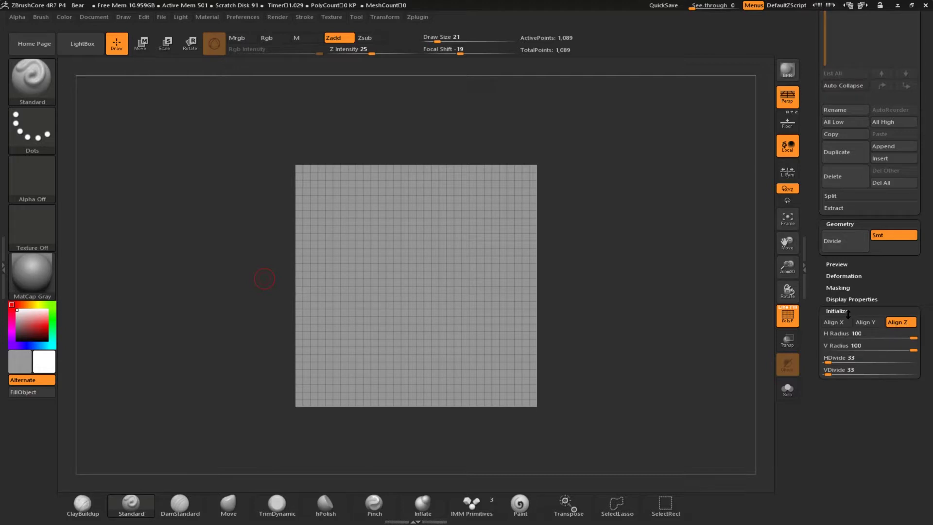
mouse_move(912, 347)
left_mouse_down()
mouse_move(891, 348)
mouse_move(899, 347)
left_mouse_up()
left_click_drag(875, 358, 822, 359)
left_click_drag(665, 333, 578, 360)
mouse_move(819, 321)
left_mouse_down()
mouse_move(820, 421)
mouse_move(820, 311)
left_mouse_up()
Switch to the box primitive and set its sides count to 6 and its horizontal divisions to 1
left_click(845, 99)
left_click(512, 97)
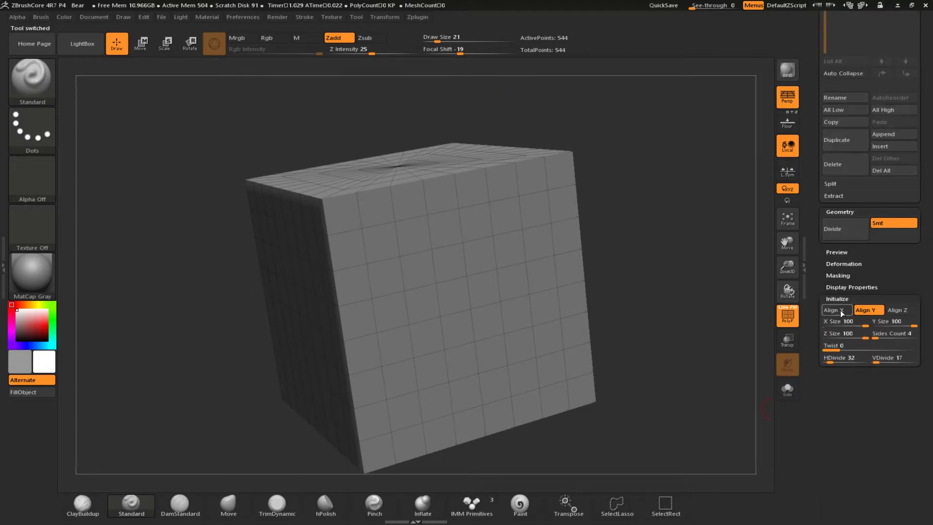
left_click_drag(874, 337, 832, 365)
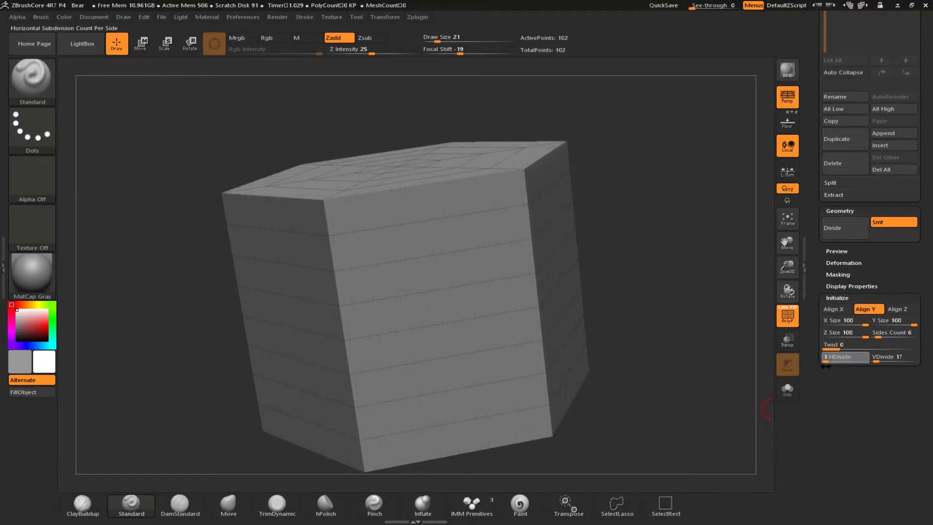
Try X alignment and seven sides on the primitive, restoring Y alignment and six sides
left_click(832, 309)
left_click(868, 309)
mouse_move(877, 337)
left_mouse_down()
mouse_move(897, 335)
mouse_move(878, 338)
left_mouse_up()
left_click_drag(183, 194, 180, 331)
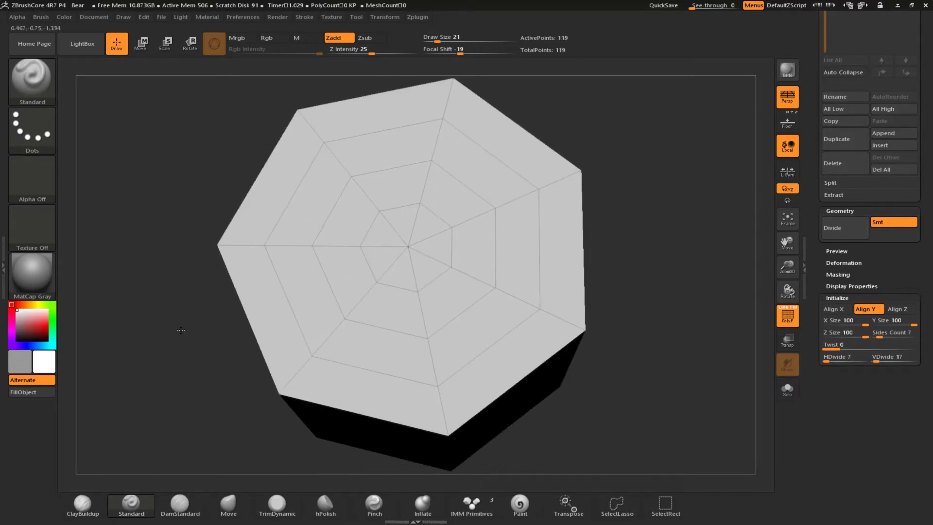
left_click_drag(878, 337, 865, 348)
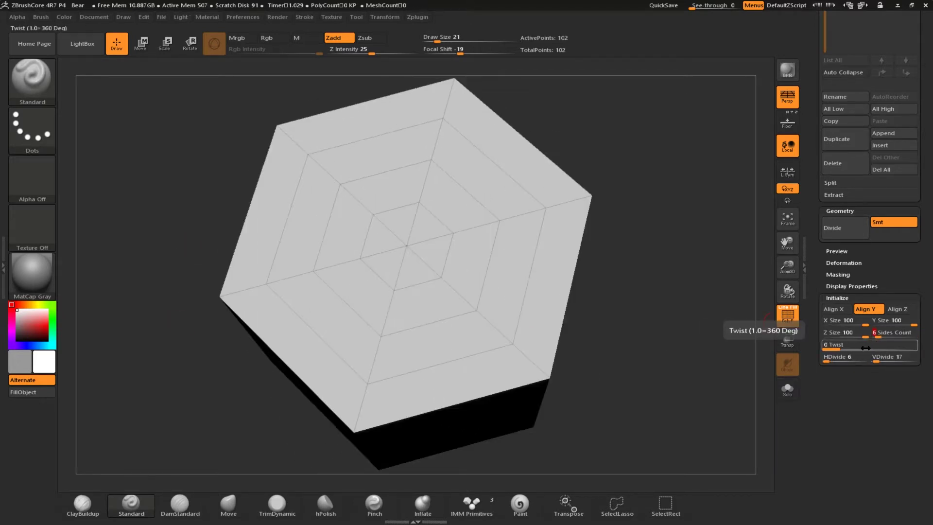
Set the six-sided primitive's Z size to 56 and its horizontal divisions to 48
left_click_drag(654, 381, 646, 299)
left_click_drag(858, 333, 830, 365)
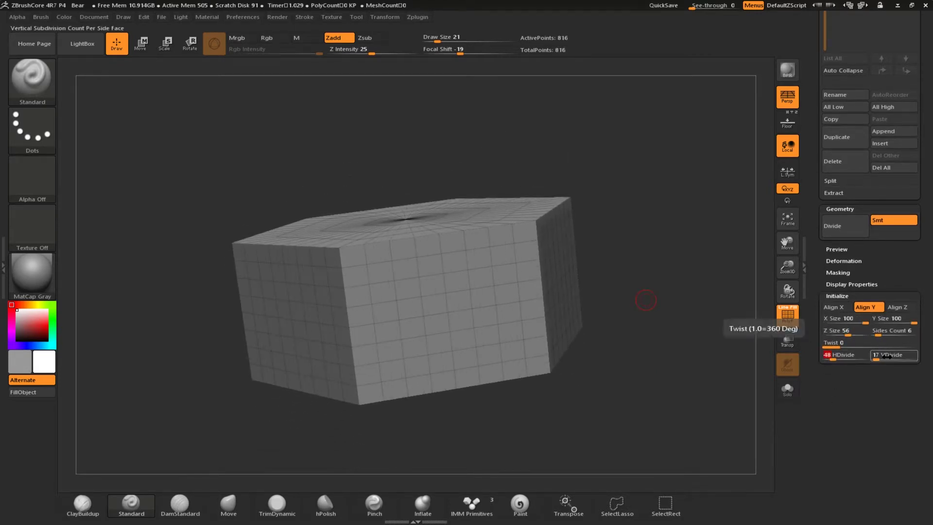
Try Deformation settings such as Twist on the six-sided primitive and undo the changes
left_click(841, 261)
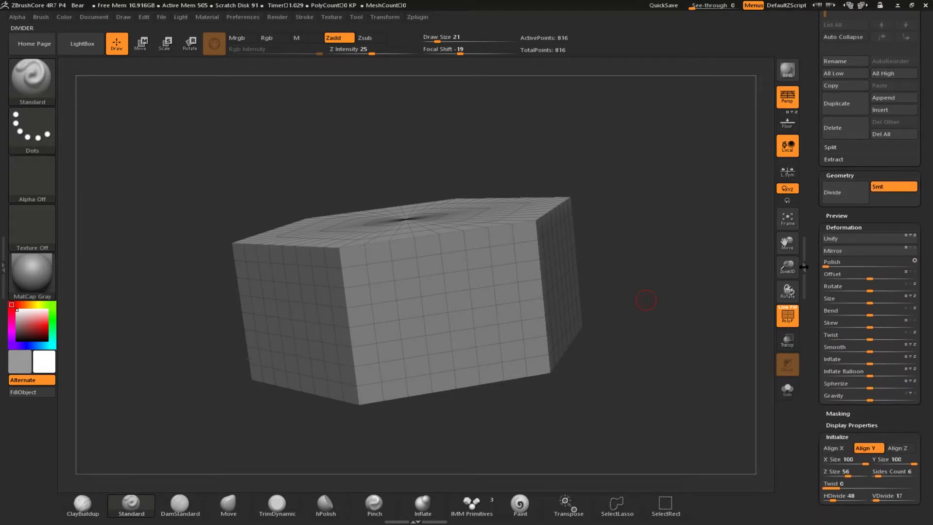
key("ctrl+z")
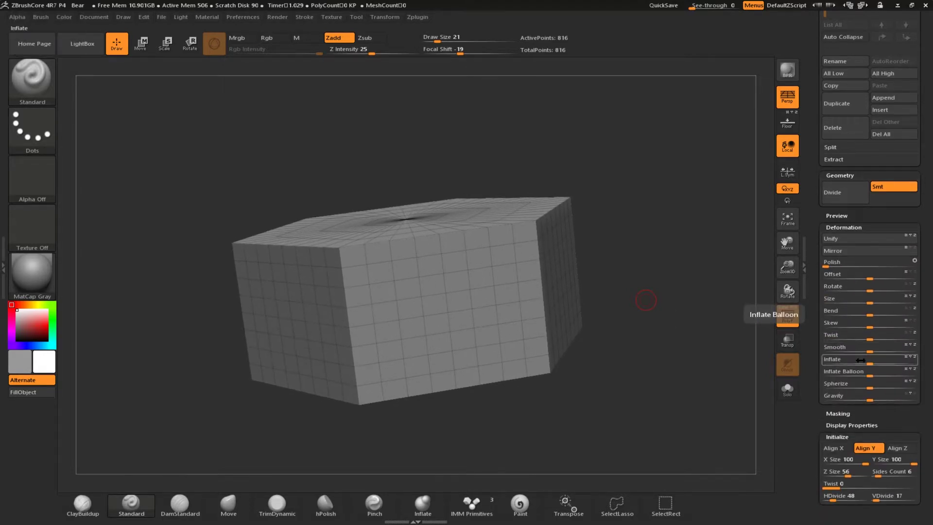
left_click_drag(862, 339, 894, 339)
key("ctrl+z")
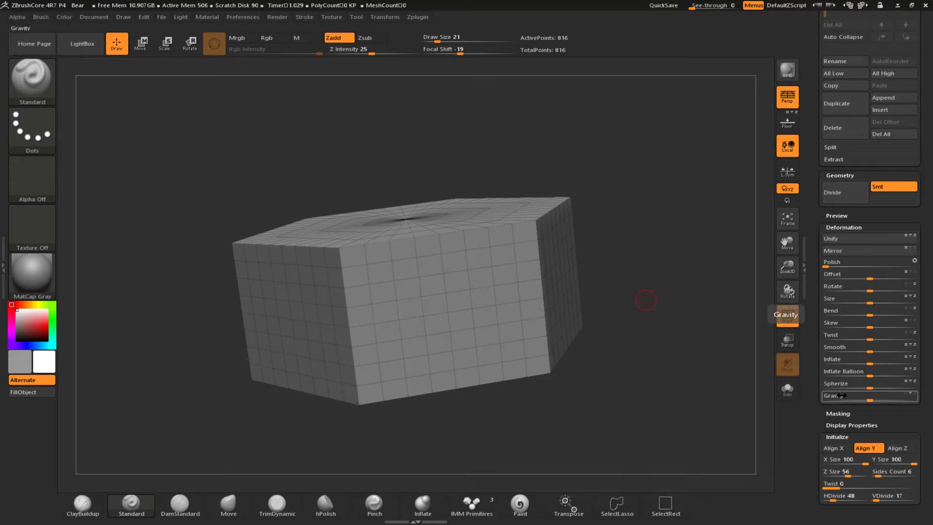
Try the Gravity deformation and an Inflate Balloon of 100 on the six-sided primitive, undoing each result
left_click_drag(870, 395, 810, 402)
key("ctrl+z")
key("ctrl+z")
left_click_drag(859, 371, 930, 395)
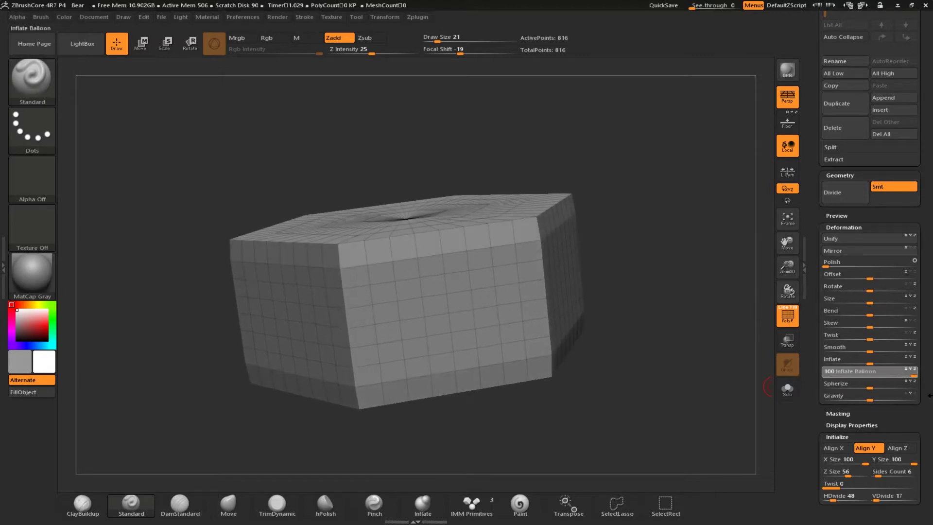
key("ctrl+z")
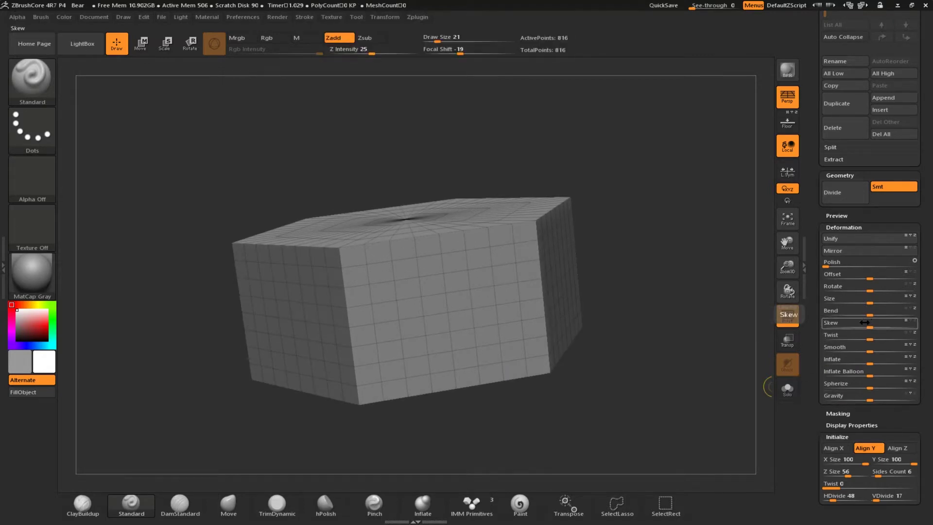
Try the Skew deformation with different axis combinations on the six-sided primitive, undoing each result
mouse_move(864, 322)
left_mouse_down()
mouse_move(895, 324)
mouse_move(866, 340)
left_mouse_up()
key("ctrl+z")
left_click(914, 334)
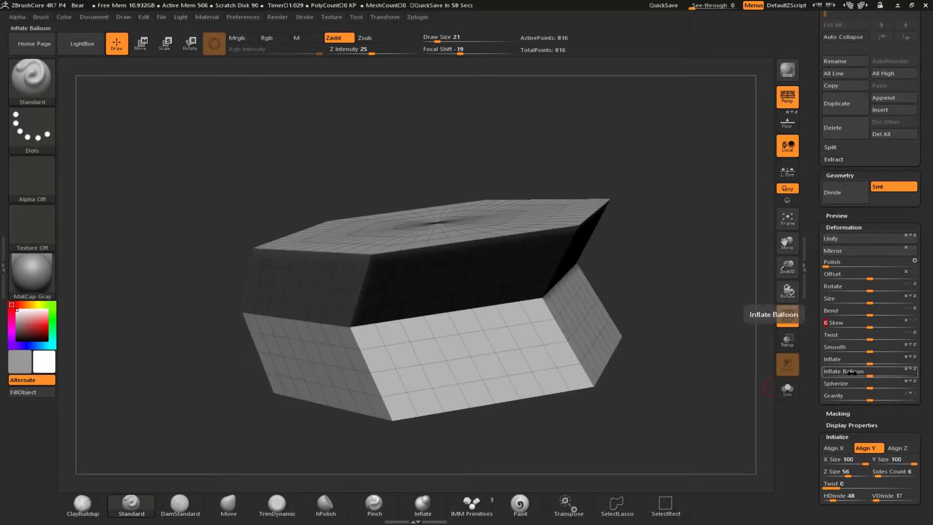
key("ctrl+z")
left_click_drag(913, 333, 899, 331)
key("ctrl+z")
left_click(869, 338)
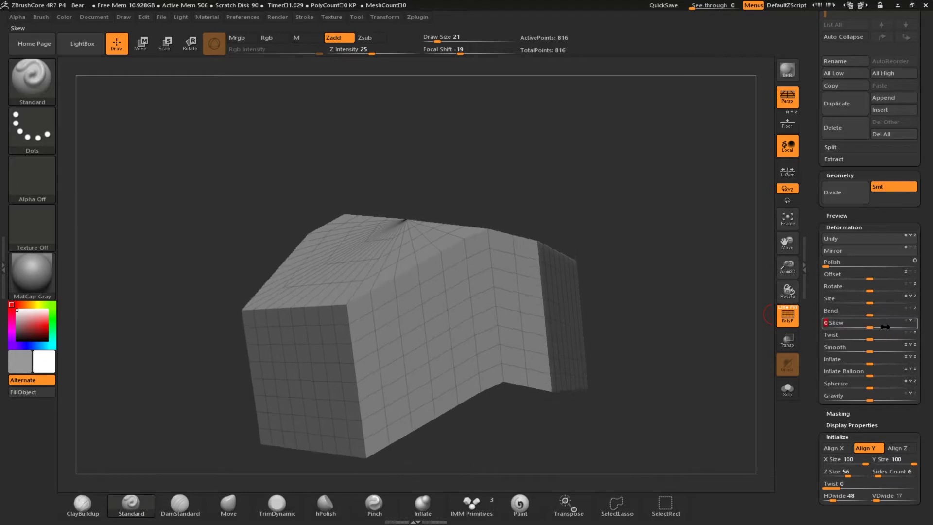
key("ctrl+z")
left_click(871, 326)
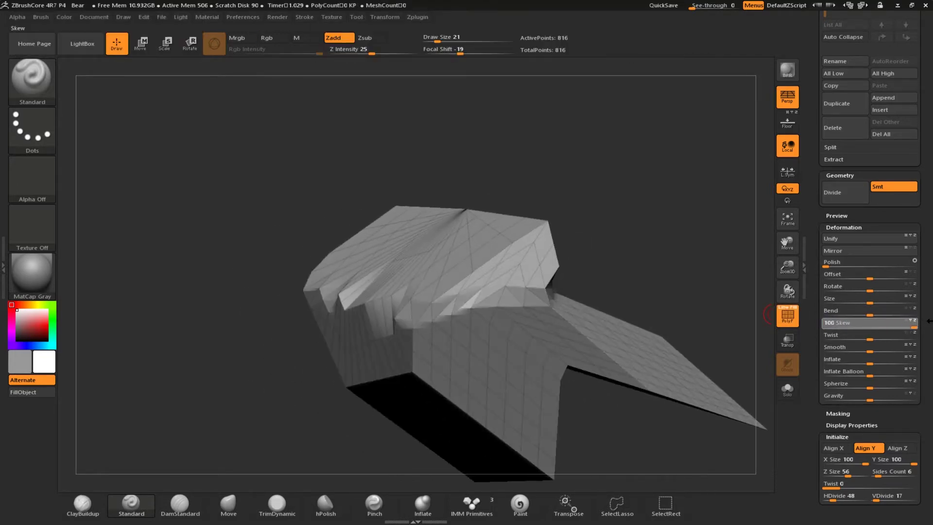
key("ctrl+z")
Try the Bend and Rotate deformations on the six-sided primitive, undo them and collapse the Deformation settings
left_click(871, 315)
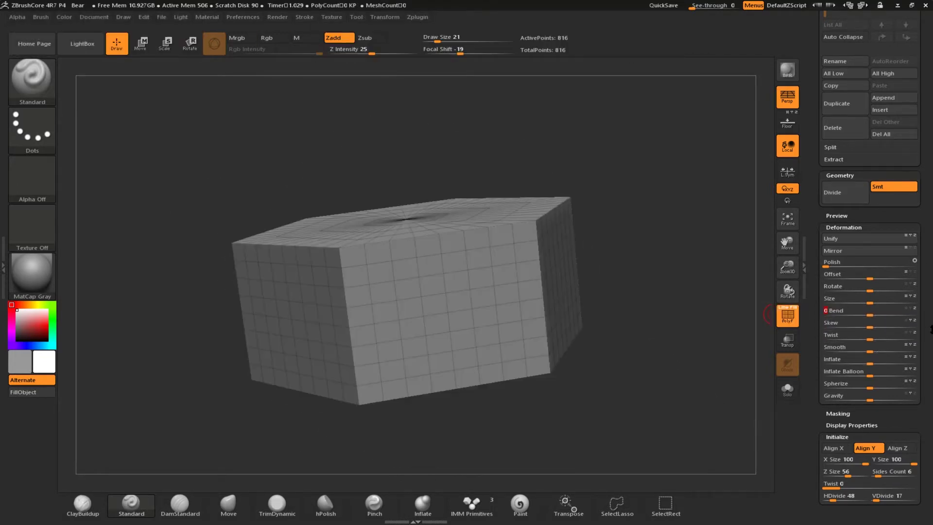
left_click(871, 285)
key("ctrl+z")
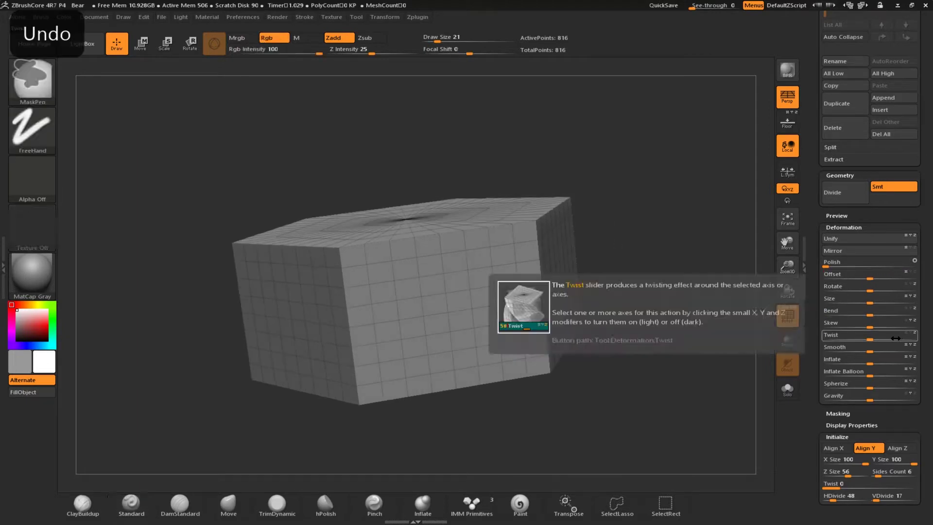
left_click(896, 265)
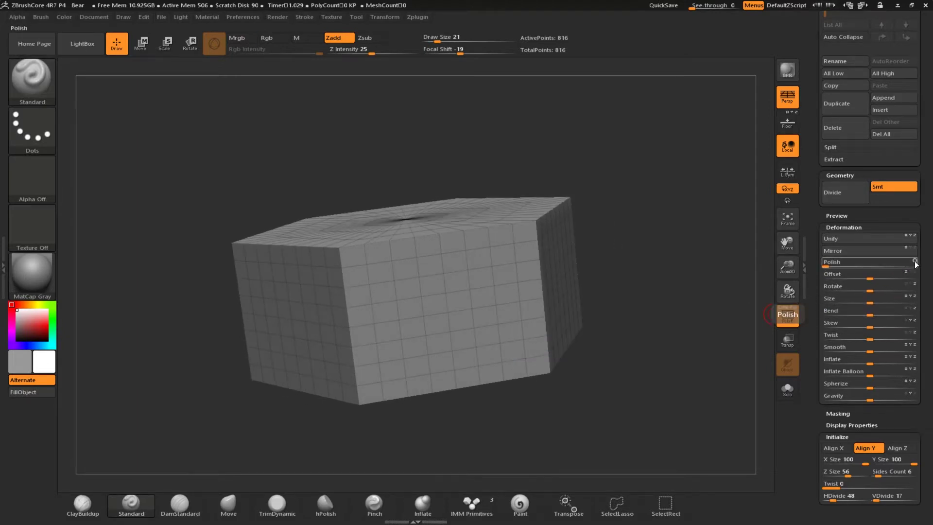
left_click(834, 226)
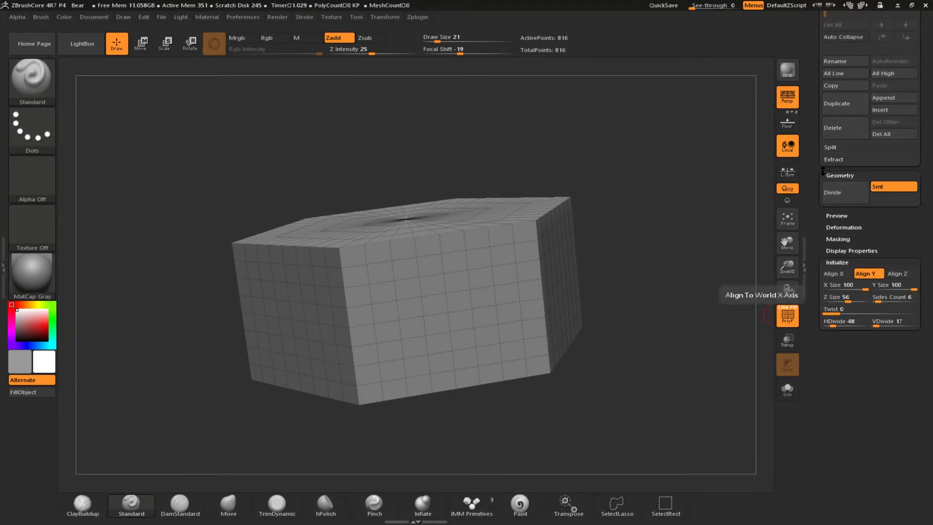
Switch to the Cylinder3D primitive and set its vertical divisions to 11 and its CapSubRatio to 46
left_click_drag(823, 171, 823, 389)
left_click(844, 97)
left_click(536, 94)
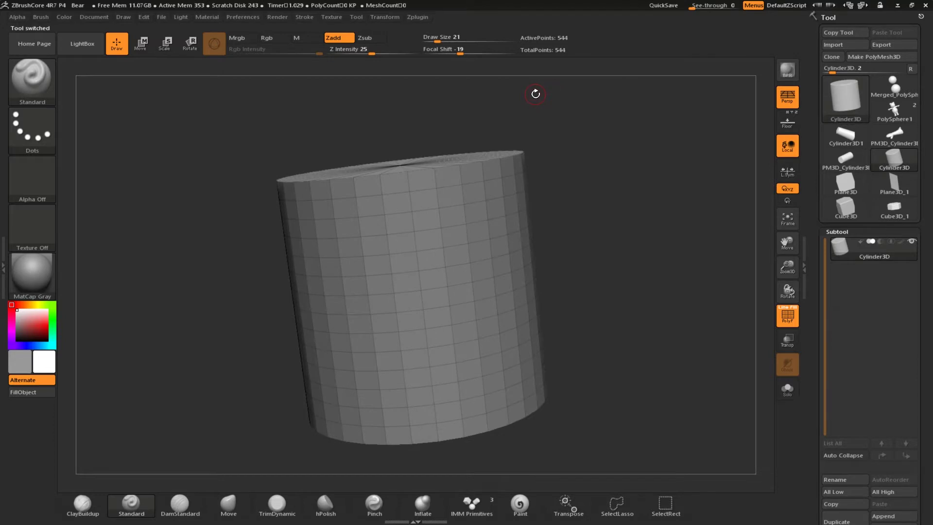
scroll(813, 298, "down", 8)
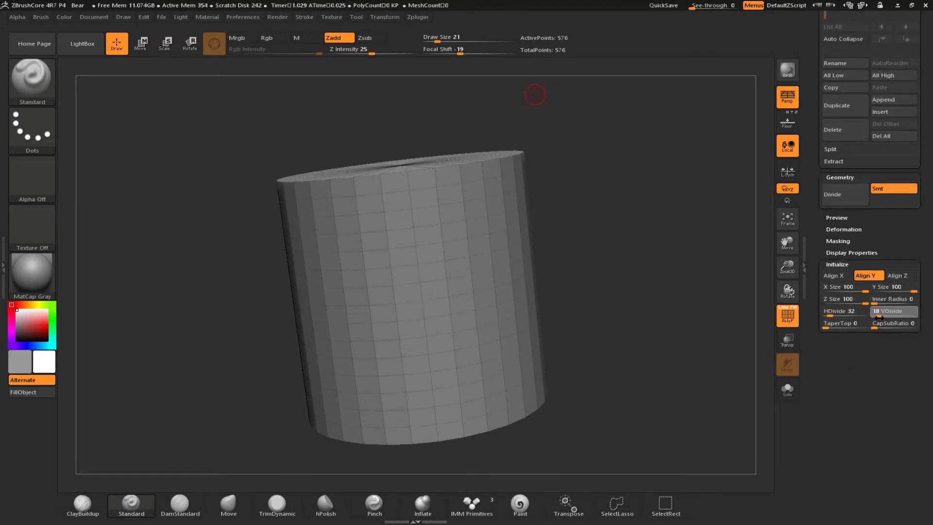
left_click_drag(879, 317, 876, 317)
left_click_drag(875, 352, 899, 352)
left_click(824, 350)
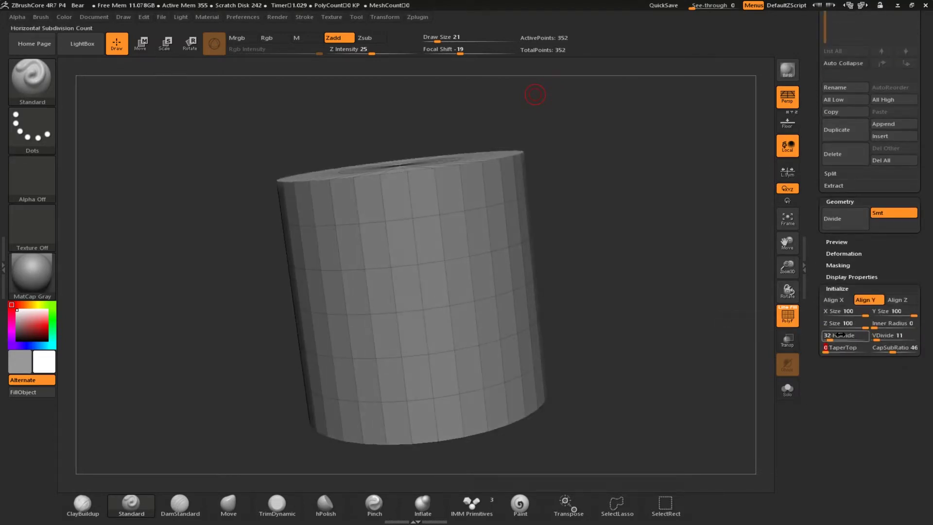
Shape a tapered cylinder with Z size 41, 62 horizontal and 14 vertical divisions, TaperTop 16 and CapSubRatio 40
scroll(839, 334, "up", 10)
left_click(845, 56)
left_click(517, 96)
left_click_drag(818, 346, 801, 323)
left_click(838, 103)
left_click(845, 232)
left_click_drag(818, 281, 836, 290)
left_click(838, 302)
left_click(832, 302)
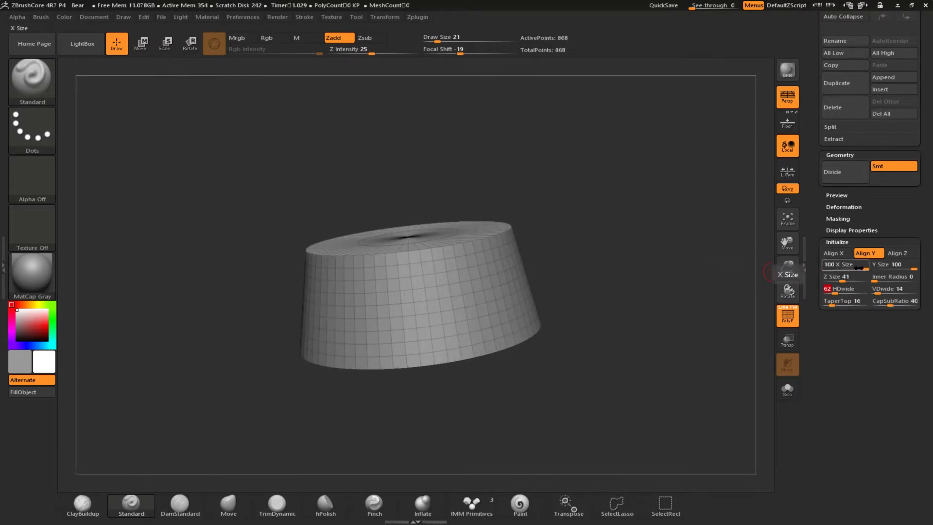
Try X alignment on the tapered cylinder, restore Y alignment and increase its vertical divisions
left_click(834, 253)
left_click(866, 253)
left_click_drag(243, 272, 248, 359)
left_click_drag(878, 291, 884, 290)
left_click_drag(607, 413, 607, 340)
Switch back to the bear tool, turn off the polygon wireframe and append the tapered cylinder as a subtool
left_click_drag(820, 272, 820, 486)
left_click(893, 108)
left_click(788, 317)
left_click_drag(819, 435, 819, 222)
left_click(889, 326)
left_click(593, 347)
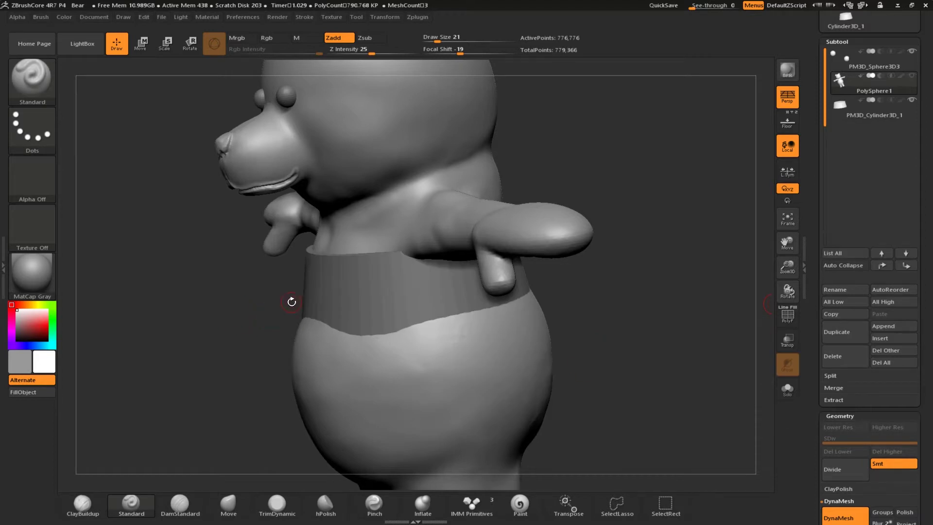
Select the appended cylinder subtool and toggle the bear subtool's visibility
left_click(340, 296, "alt")
left_click_drag(820, 438, 820, 237)
left_click(832, 423)
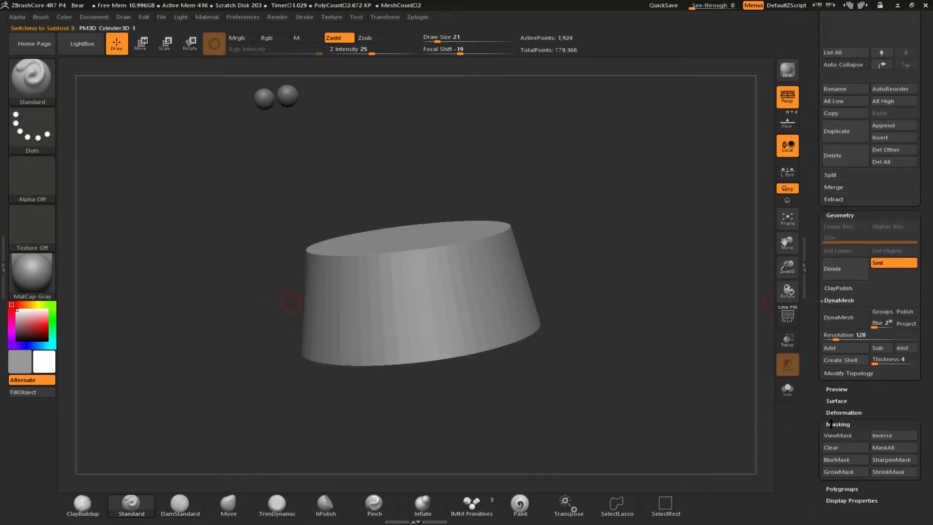
scroll(831, 423, "up", 5)
left_click(912, 83)
left_click(912, 84)
left_click(911, 84)
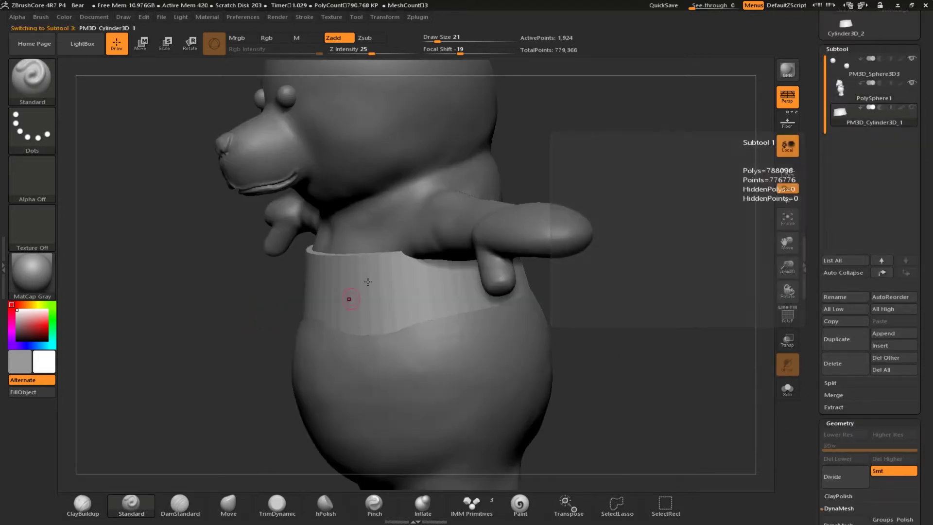
Enlarge the tapered cylinder and move it down beneath the bear's feet as a pedestal
key("w")
left_click_drag(400, 249, 418, 392)
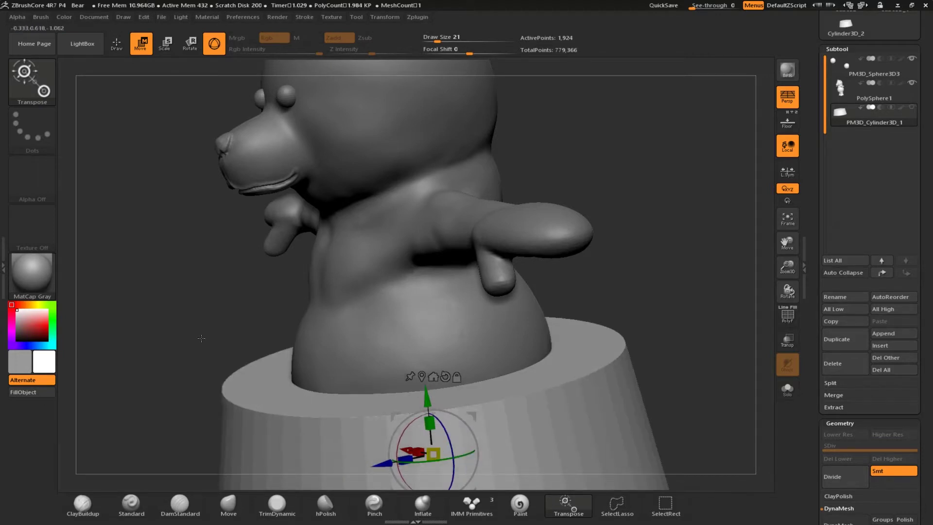
left_click_drag(201, 338, 212, 58, "alt")
left_click_drag(389, 366, 437, 366, "shift")
left_click_drag(443, 97, 438, 325)
left_click_drag(162, 239, 191, 272, "shift")
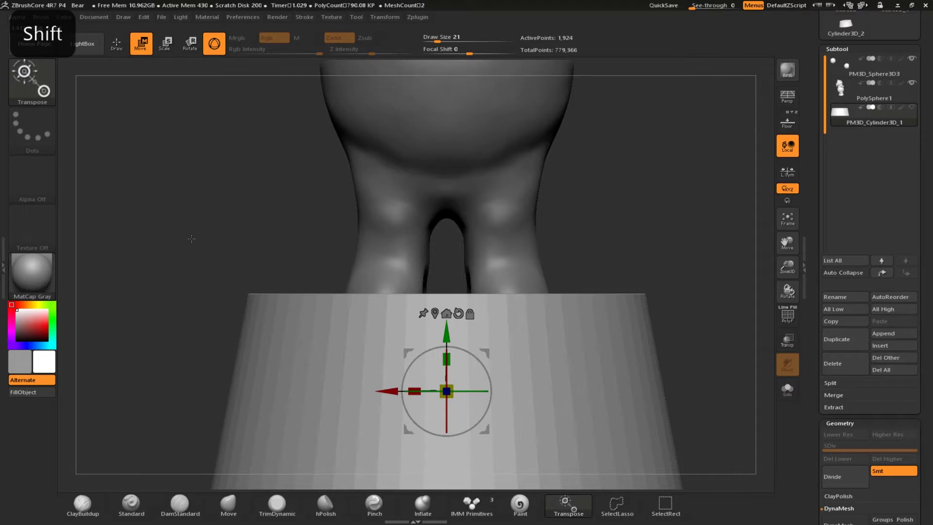
Duplicate the pedestal cylinder, merge the copy into the bear subtool and undo the merge
left_click(831, 339)
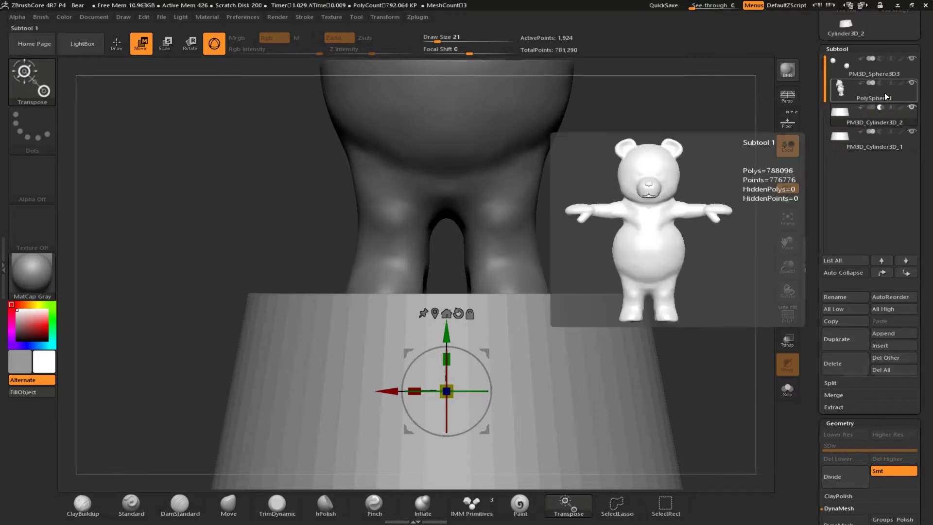
left_click(885, 92)
left_click(833, 380)
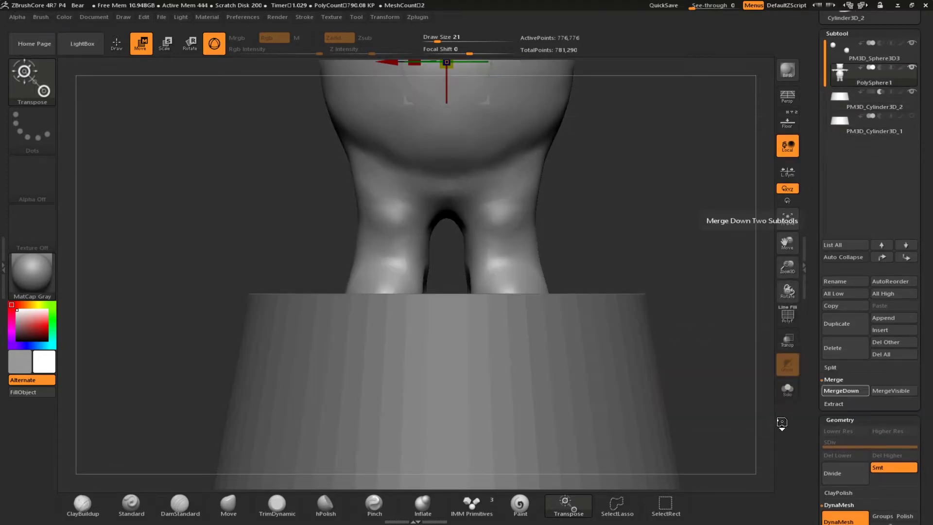
left_click(841, 390)
key("ctrl+z")
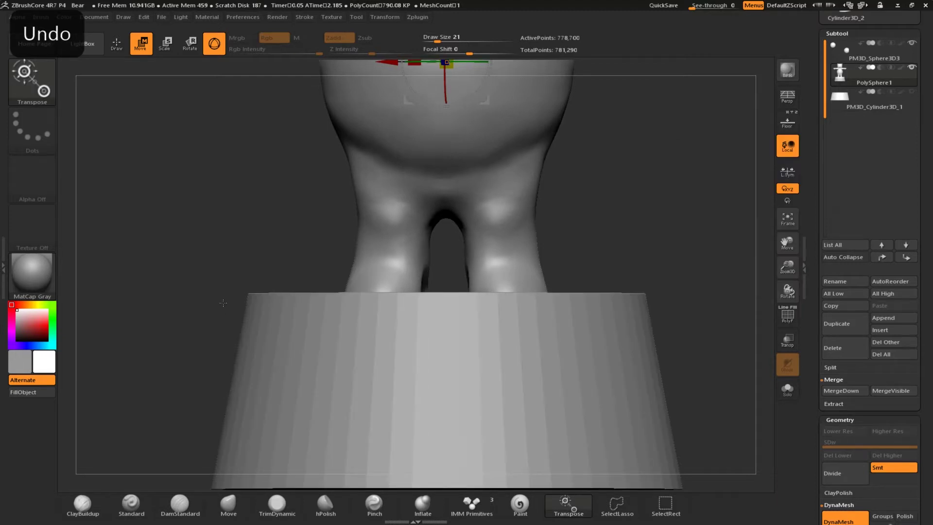
key("ctrl+z")
Load the BearB project and toggle the pedestal cylinder's visibility in the subtool list
left_click_drag(301, 286, 243, 241)
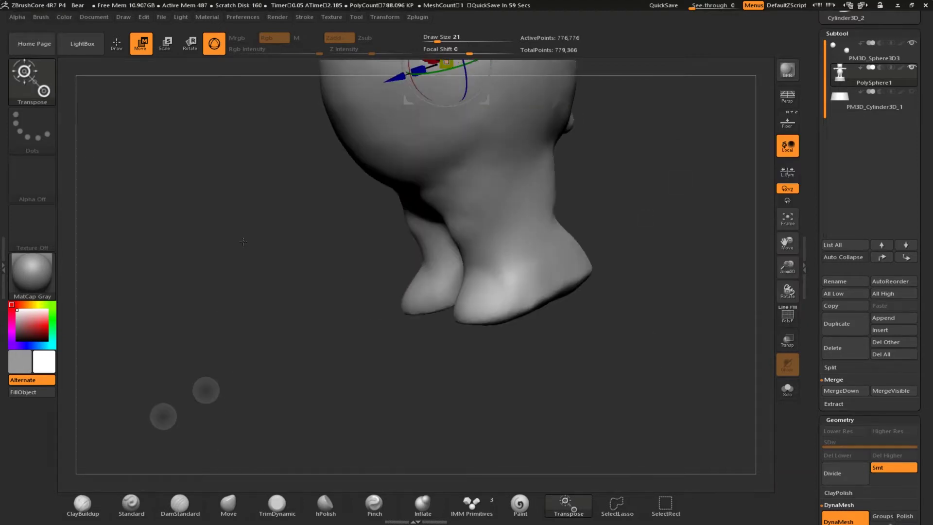
left_click(912, 91)
right_click_drag(243, 242, 308, 373)
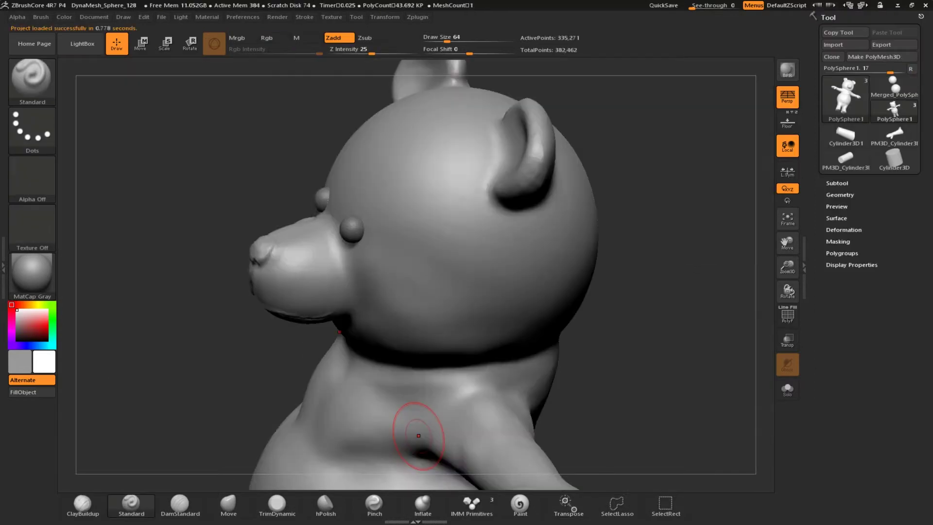
key("comma")
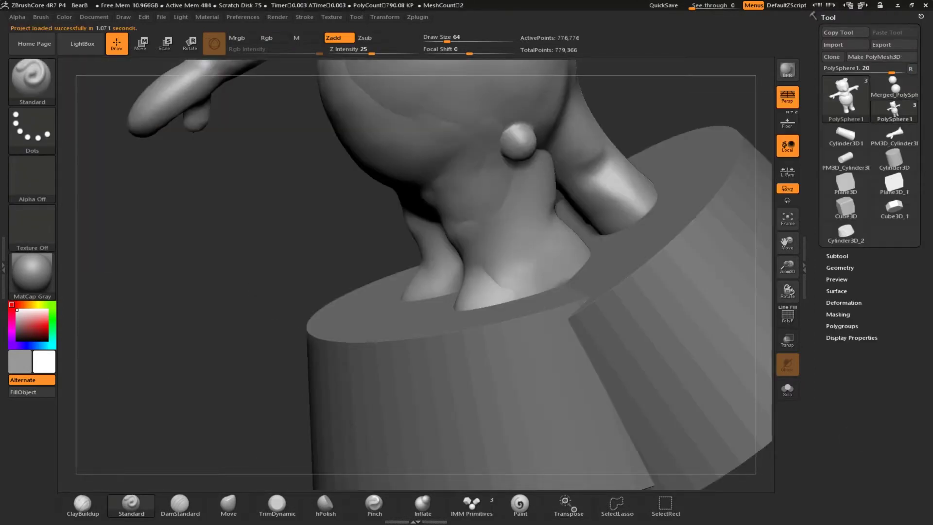
left_click(837, 255)
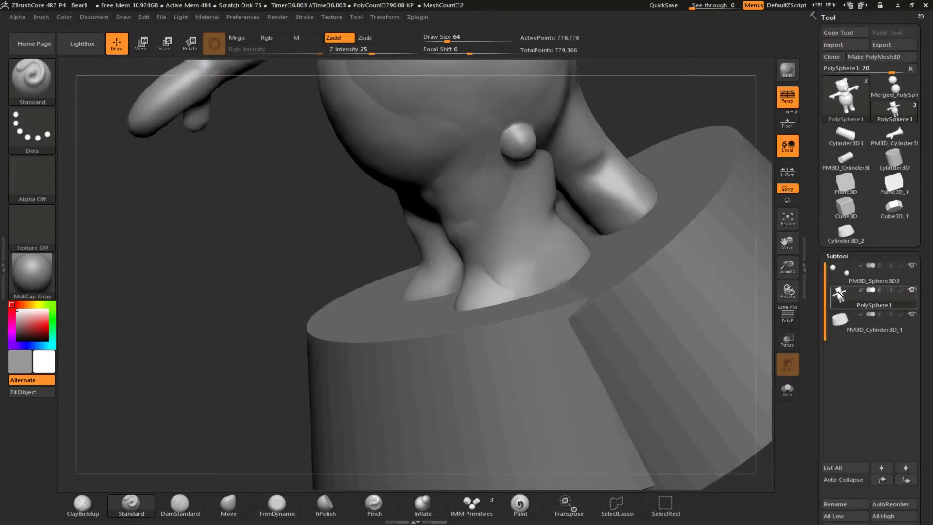
left_click(911, 313)
Place a Circle3D primitive on the canvas, move it beside the bear and convert it to a polymesh
left_click(845, 98)
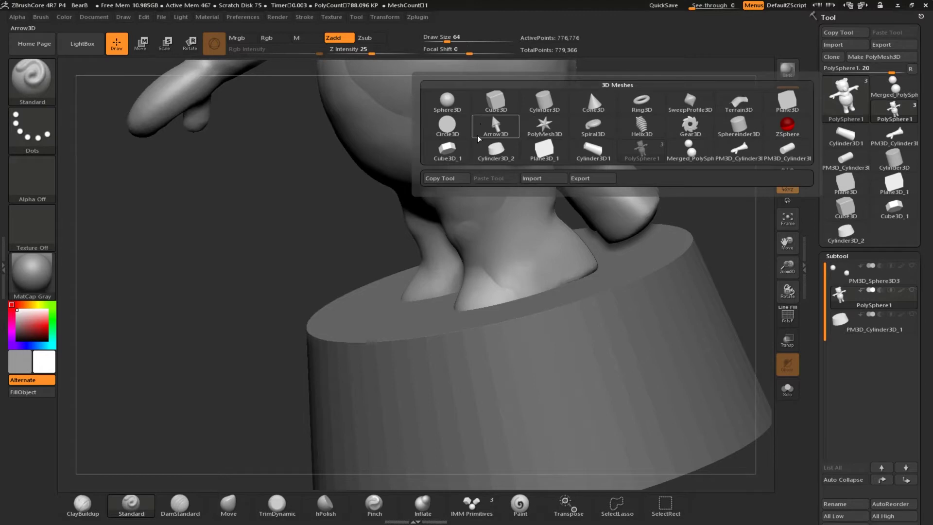
left_click(485, 126)
left_click_drag(197, 257, 261, 244)
key("w")
left_click_drag(378, 240, 200, 213)
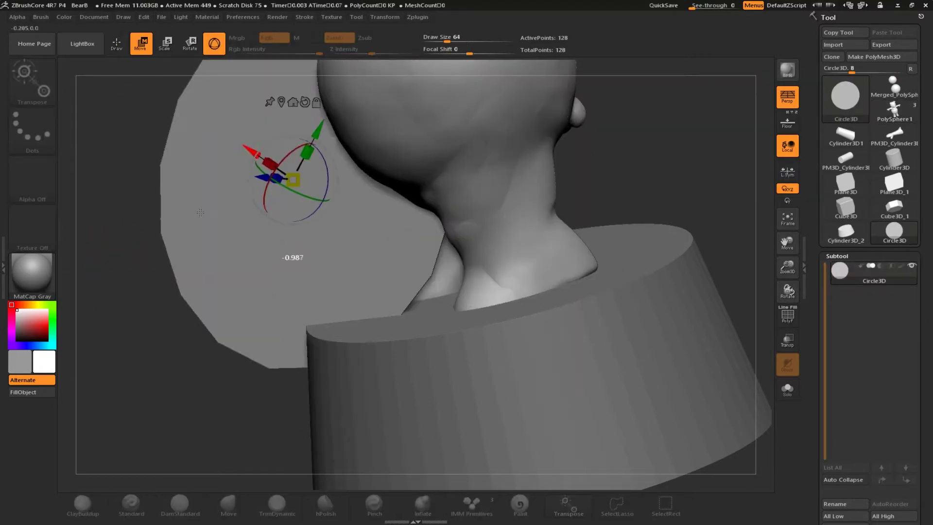
left_click_drag(318, 129, 271, 225)
key("q")
left_click(206, 244)
left_click(874, 56)
Try ClayBuildup strokes across the bear's body and undo them
mouse_move(206, 244)
left_mouse_down()
mouse_move(179, 329)
mouse_move(301, 204)
mouse_move(183, 333)
mouse_move(311, 204)
left_mouse_up()
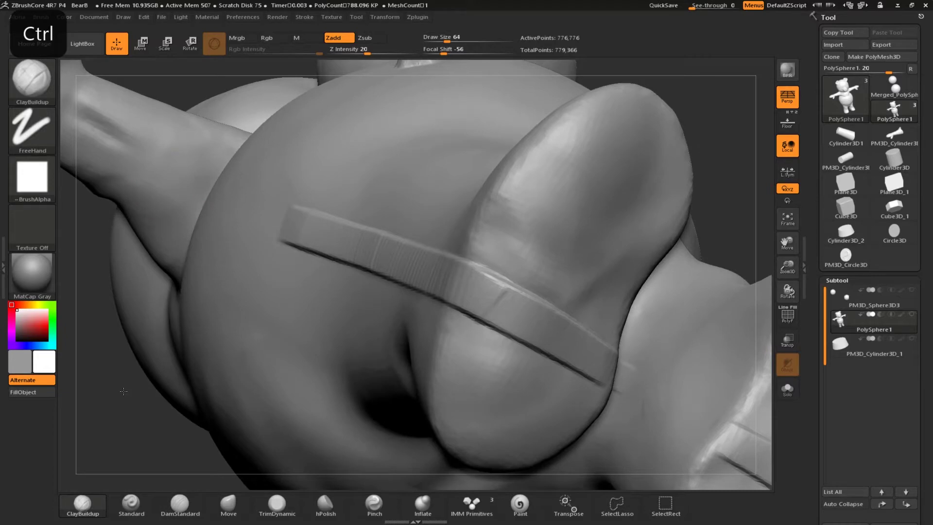
key("ctrl+z")
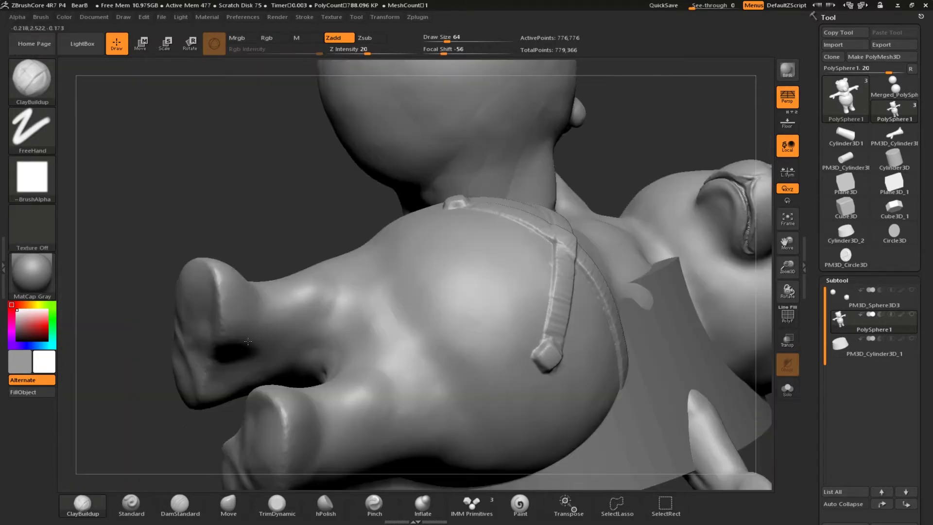
key("ctrl+z")
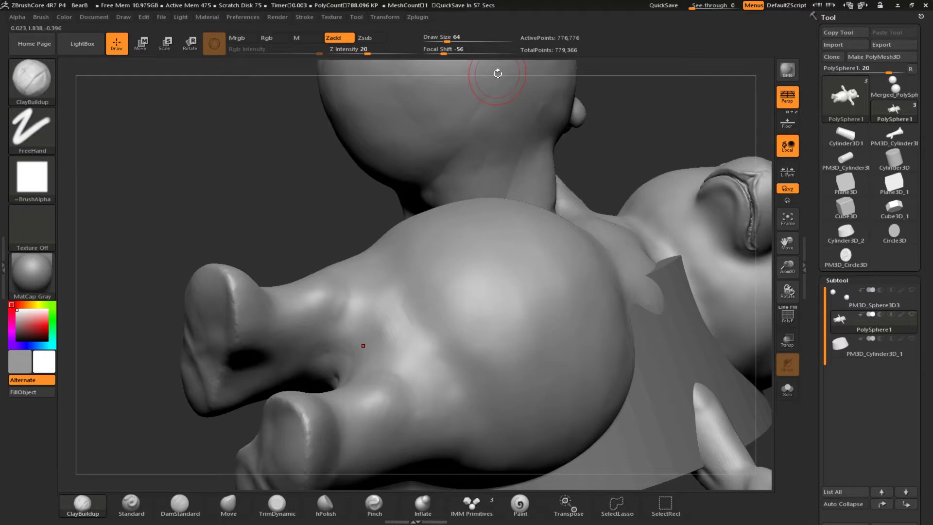
Toggle the perspective view off and back on
left_click(788, 97)
left_click(787, 96)
left_click(787, 172)
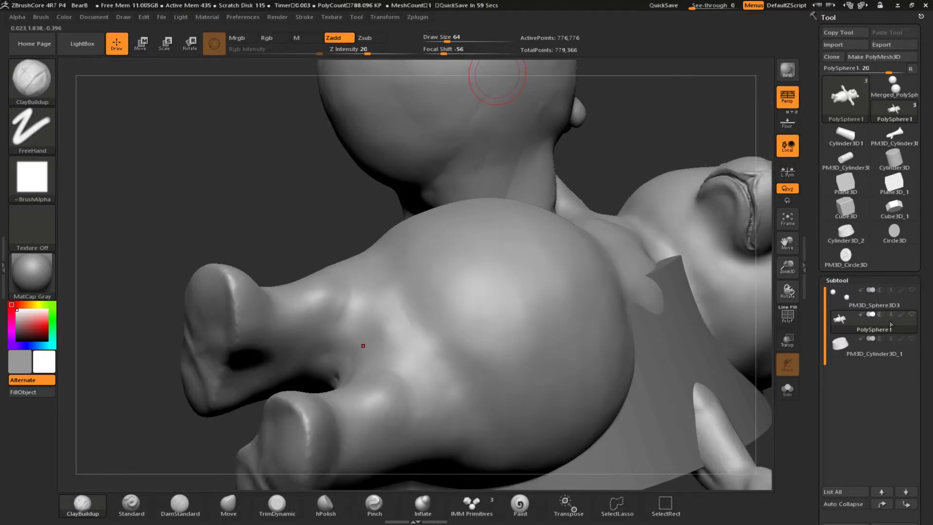
left_click(805, 265)
left_click(927, 275)
left_click_drag(812, 182, 812, 387)
left_click(865, 273)
left_click_drag(865, 277, 864, 256)
key("ctrl")
left_click(32, 177)
left_click(203, 14)
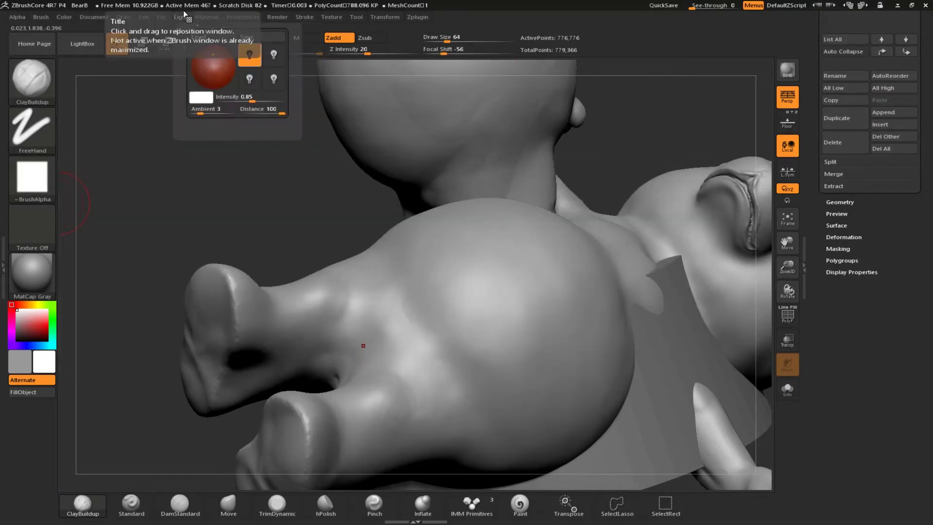
left_click(32, 275)
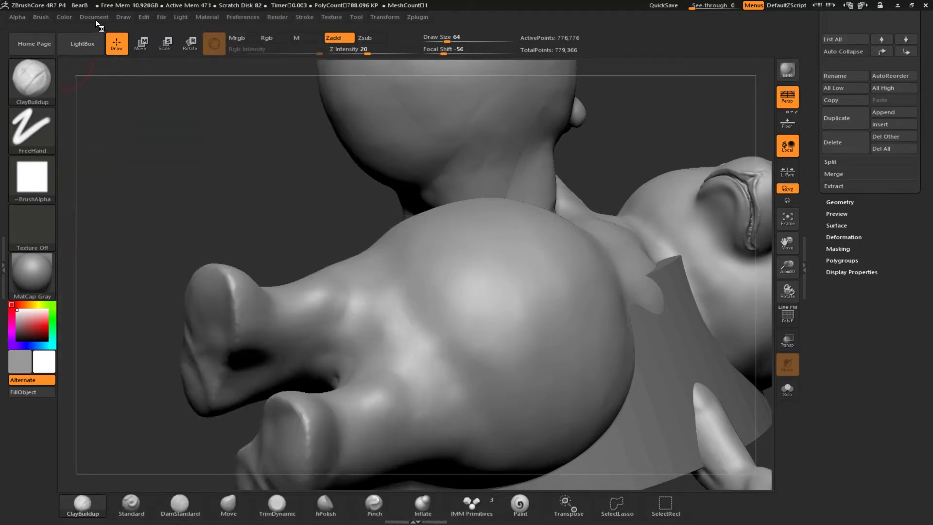
Render the scene with the BPR best-preview render and shadows enabled
mouse_move(277, 17)
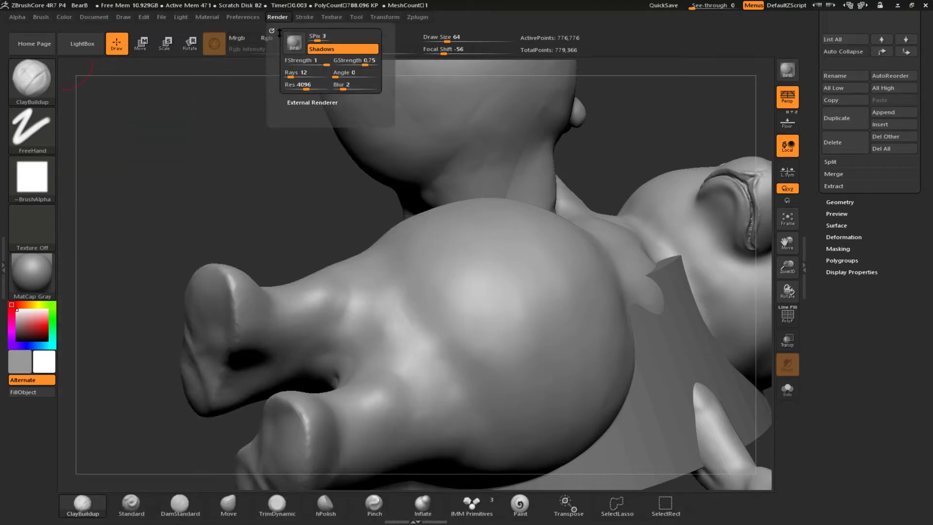
left_click(294, 44)
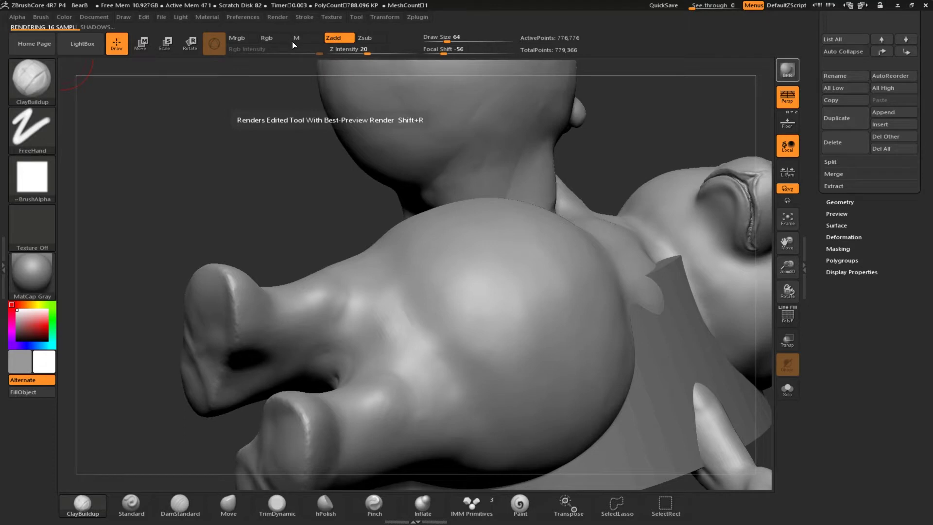
Review the external renderer options and the Gizmo 3D, Geometry and Misc preference settings
mouse_move(173, 196)
left_mouse_down()
mouse_move(182, 225)
mouse_move(173, 234)
mouse_move(173, 211)
left_mouse_up()
mouse_move(277, 17)
left_click(292, 102)
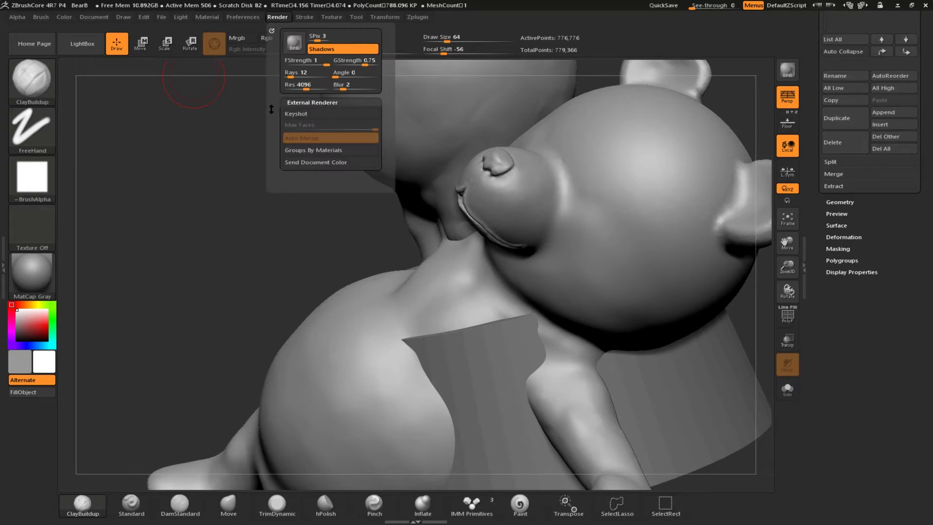
mouse_move(240, 16)
left_click(260, 134)
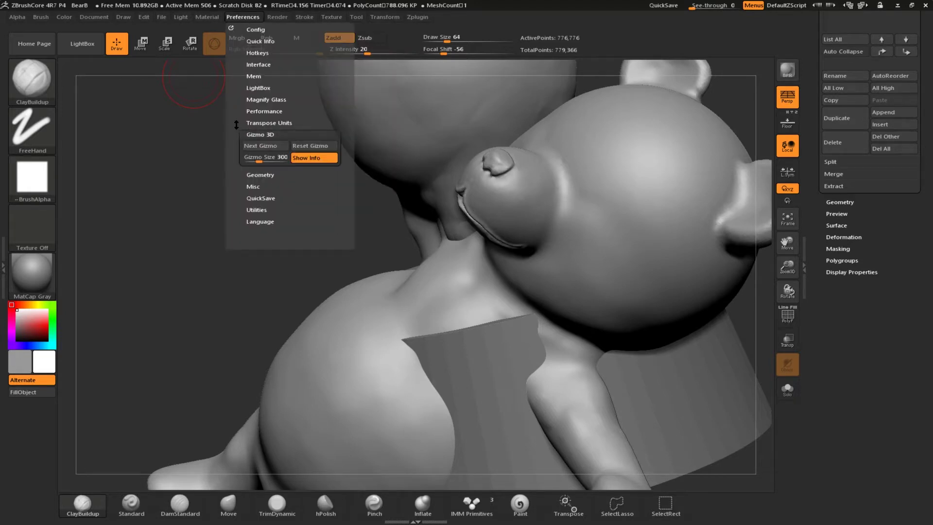
left_click(298, 157)
left_click(260, 174)
left_click(268, 225)
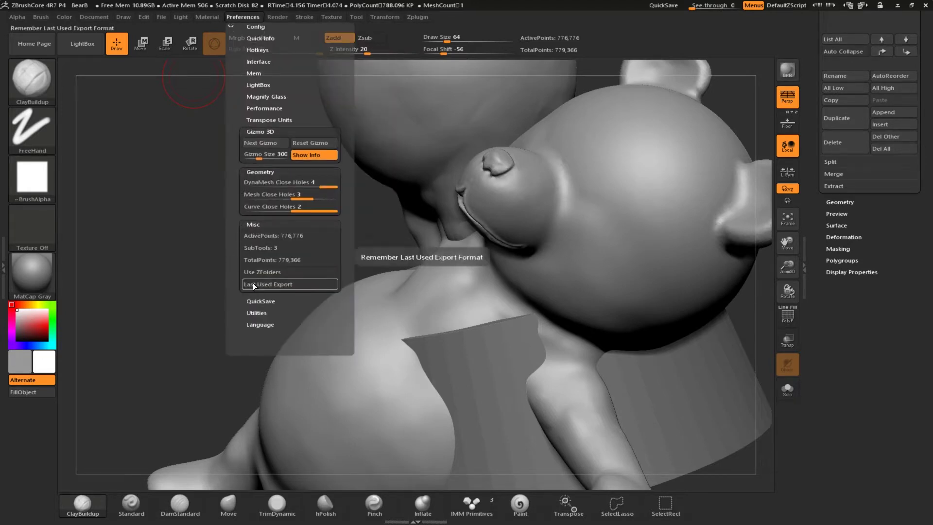
left_click(252, 284)
Load the QS_3124 QuickSave project and view the bear from the front
key("comma")
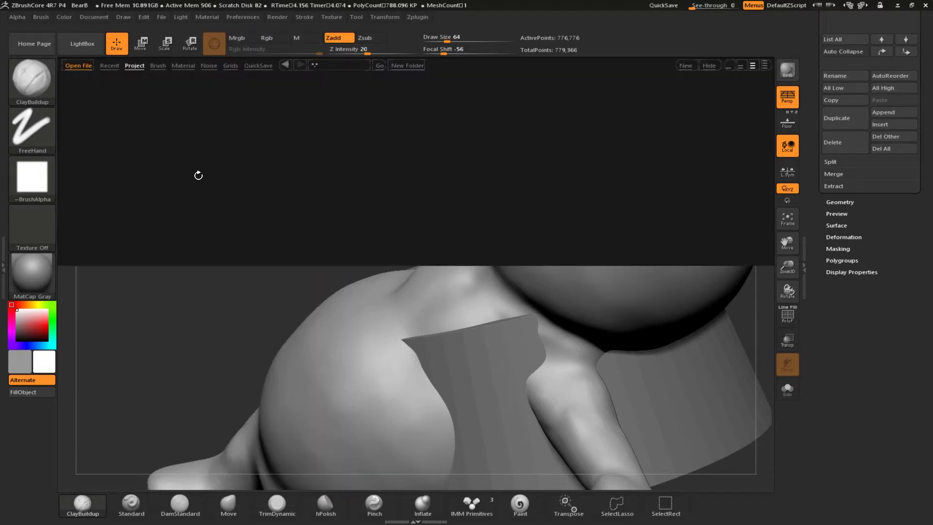
double_click(188, 221)
left_click(491, 290)
left_click_drag(168, 287, 200, 216)
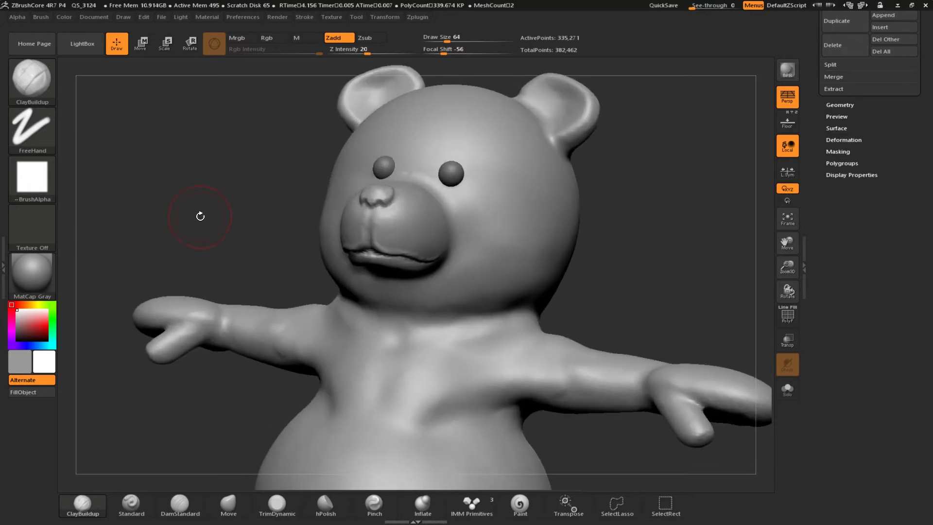
Look through the remaining preference groups
left_click(235, 20)
mouse_move(239, 306)
left_mouse_down()
mouse_move(235, 203)
mouse_move(237, 303)
left_mouse_up()
left_click(253, 138)
left_click(251, 148)
left_click(250, 160)
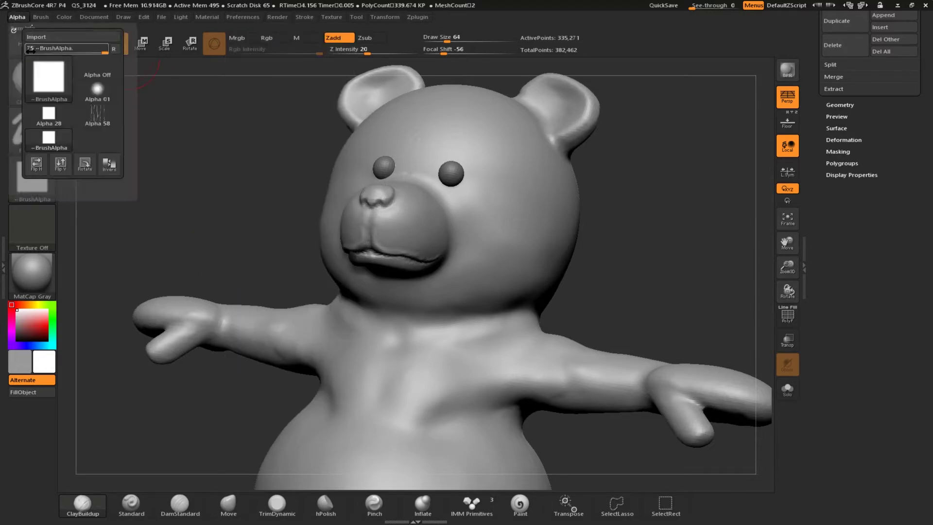
Reload the BearB project with the pedestal
left_click(82, 43)
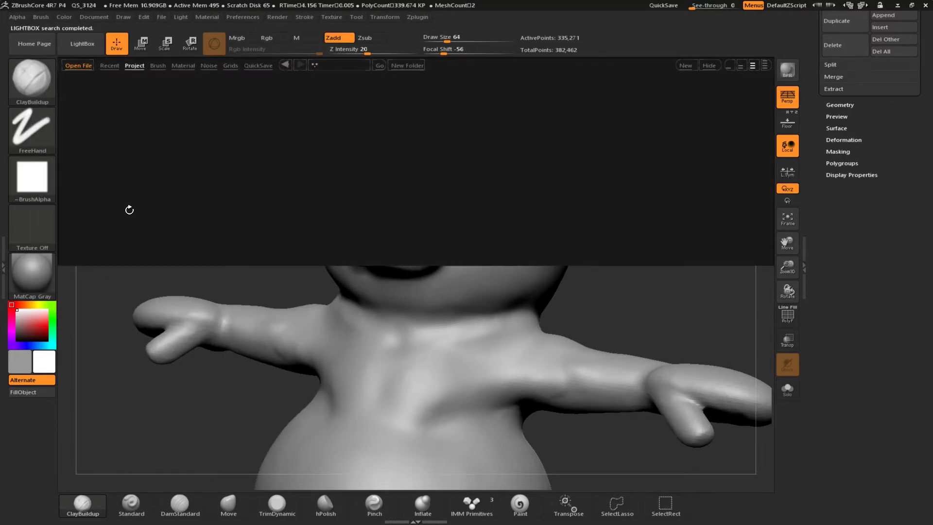
double_click(85, 219)
left_click(491, 290)
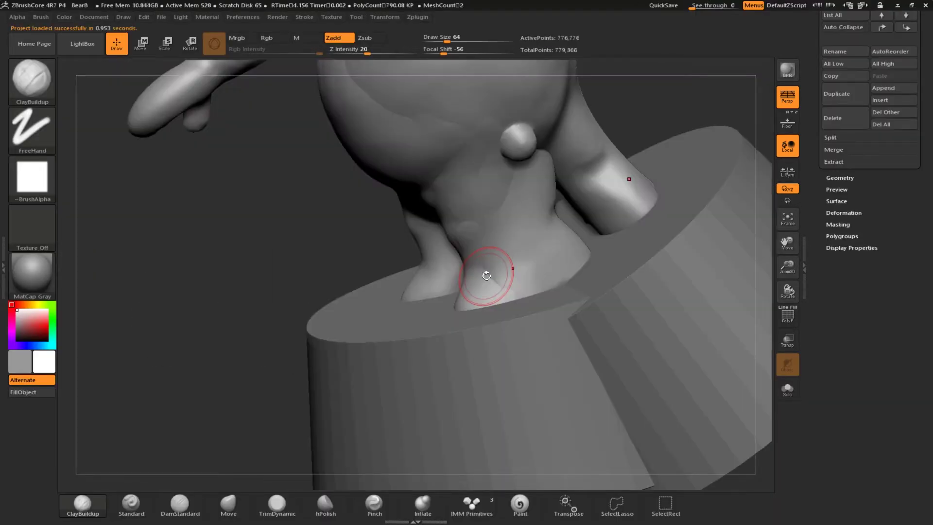
Clone the bear tool twice
left_click_drag(210, 241, 399, 241)
left_click_drag(820, 176, 810, 316)
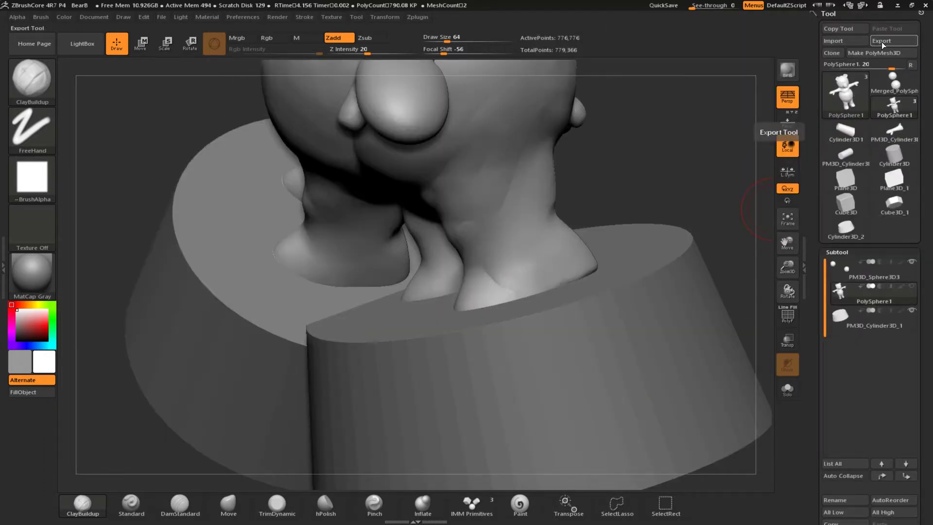
left_click(844, 52)
left_click(844, 111)
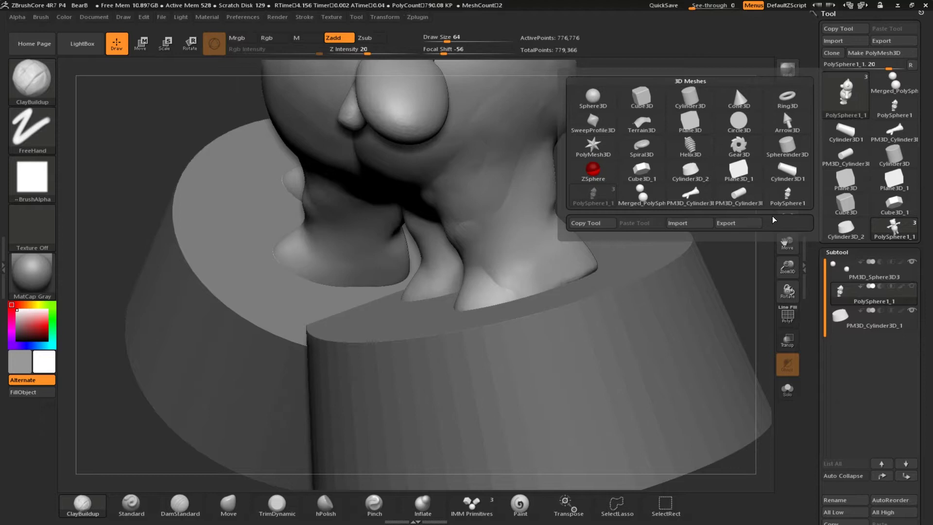
left_click(834, 53)
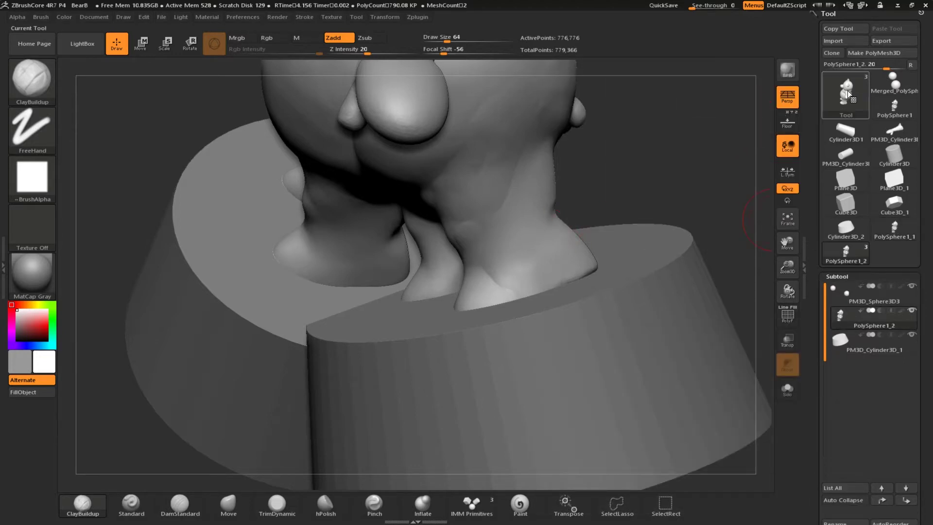
Switch the active tool between PolySphere1 and PolySphere1_1, using both the tool palette and the quick pop-up
left_click(895, 229)
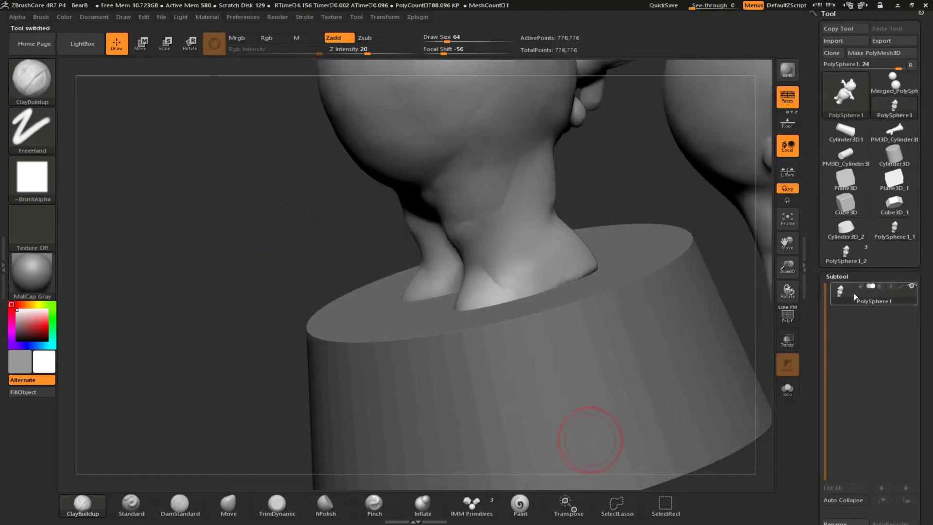
left_click(845, 99)
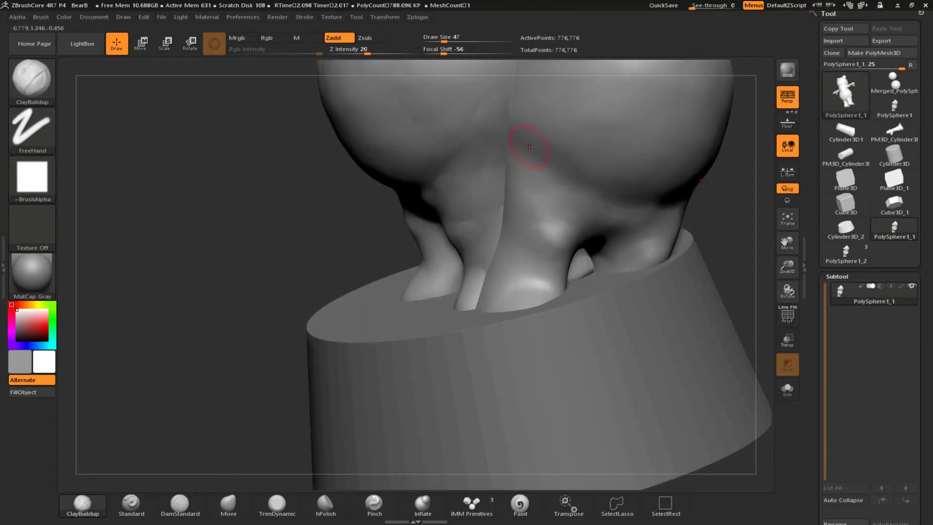
key("space")
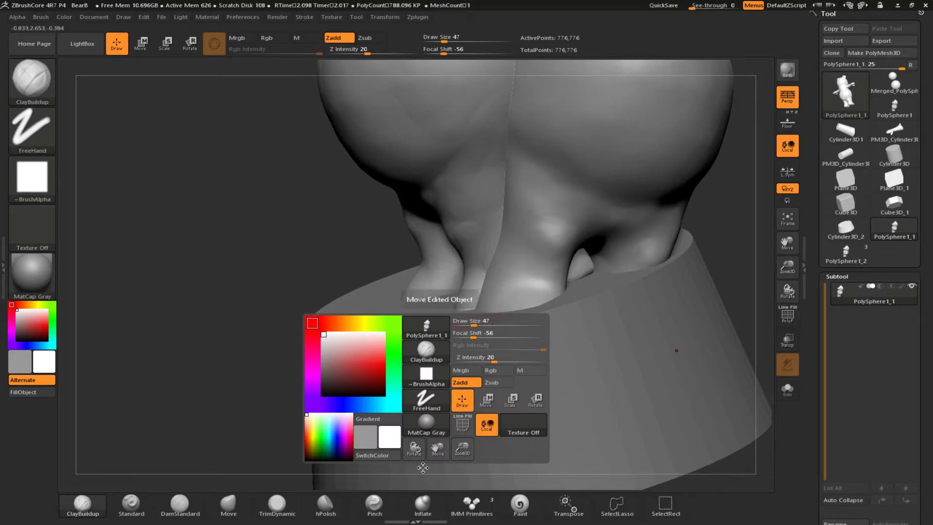
left_click(426, 328)
left_click(576, 330)
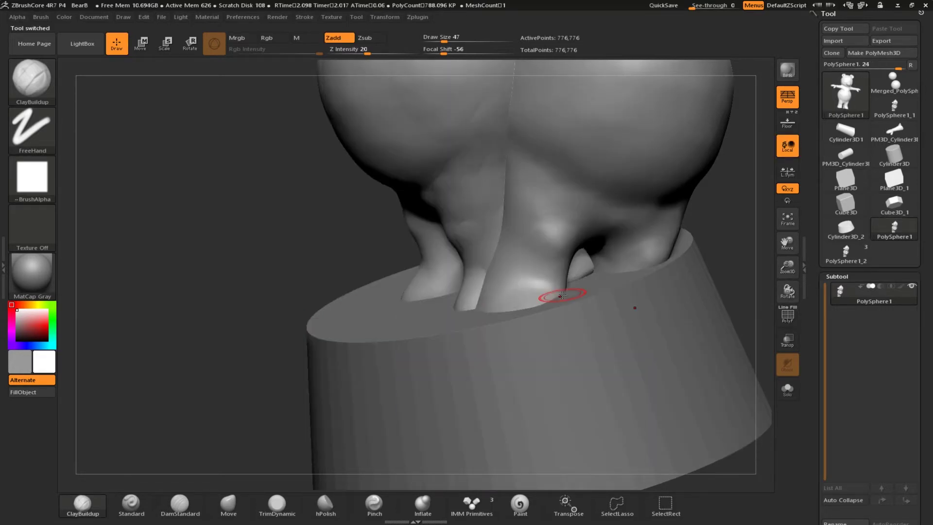
Delete the PolySphere1_1 clone from the loaded tools
left_click(845, 95)
left_click(690, 178)
left_click_drag(812, 384, 810, 125)
left_click(829, 317)
left_click(762, 316)
left_click_drag(814, 174, 814, 452)
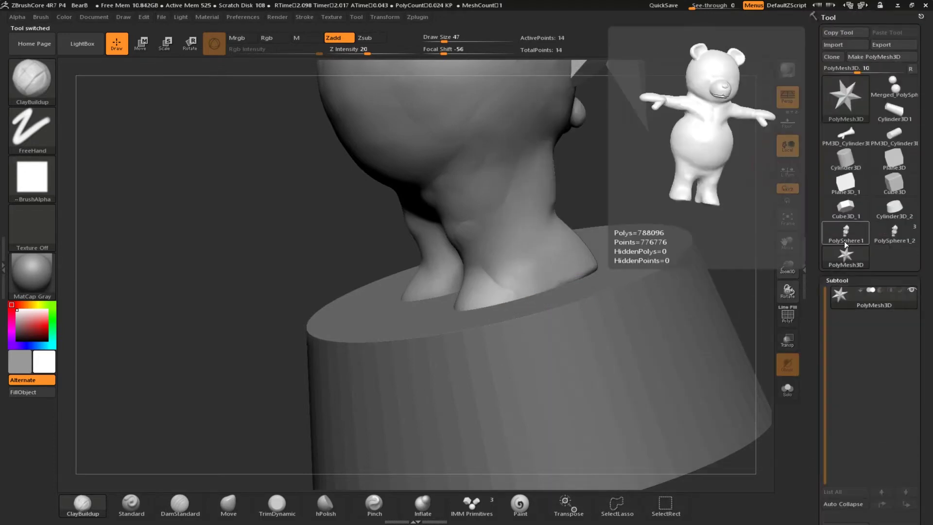
Delete the PolySphere1 single-mesh tool from the loaded tools
left_click(845, 97)
left_click(787, 206)
left_click_drag(817, 312, 818, 182)
left_click(831, 462)
left_click(764, 482)
left_click_drag(817, 415, 818, 279)
Delete the PolyMesh3D_1 star tool
left_click(834, 264)
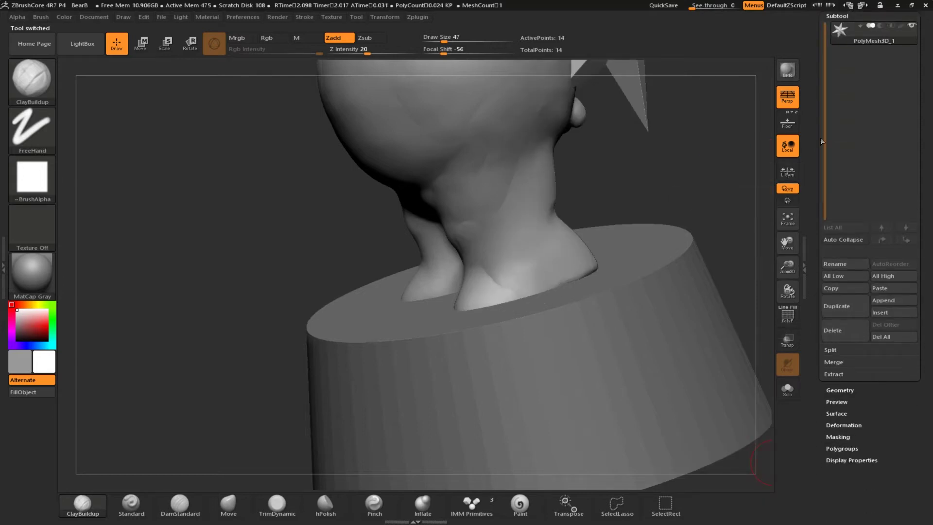
left_click_drag(822, 142, 822, 351)
left_click_drag(856, 297, 856, 4)
left_click(833, 243)
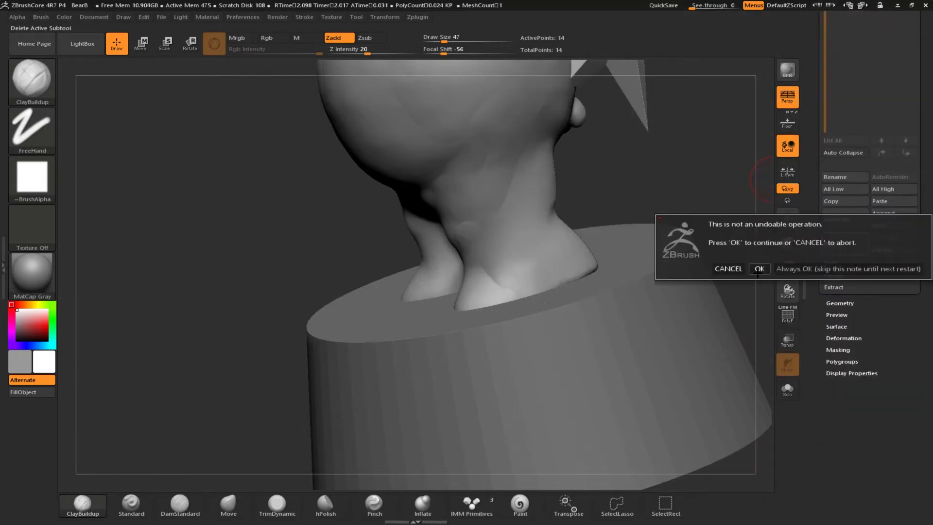
left_click(759, 269)
Delete the PM3D_Cylinder3D2 arm tool and make Cylinder3D1 the active tool
left_click(845, 95)
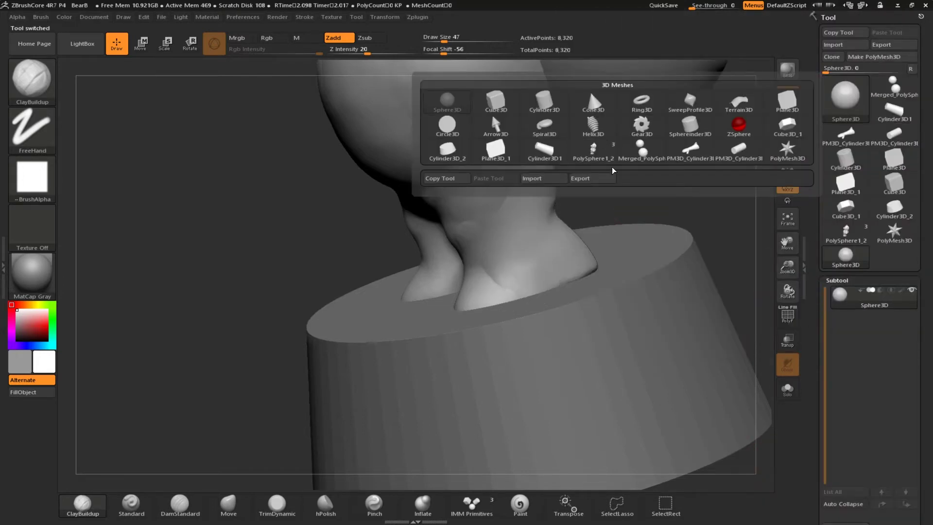
left_click(690, 149)
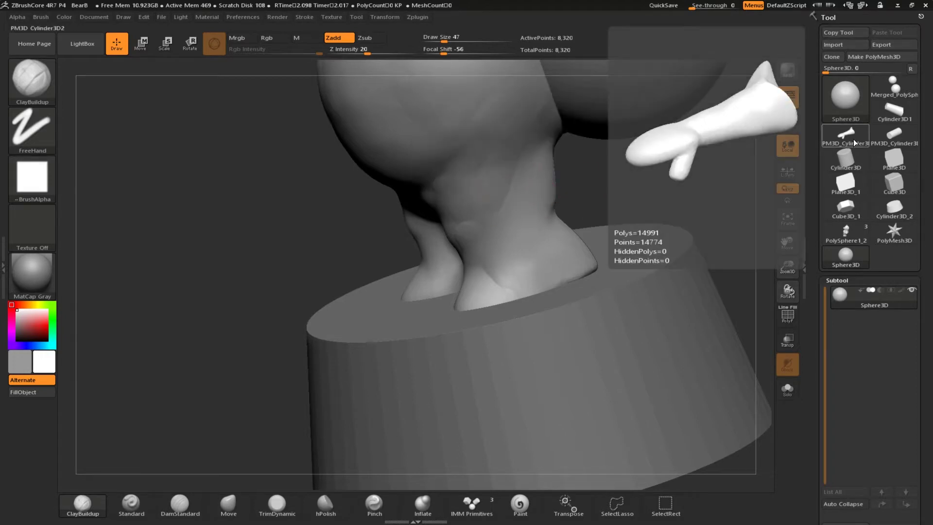
left_click_drag(817, 452, 829, 319)
left_click(829, 319)
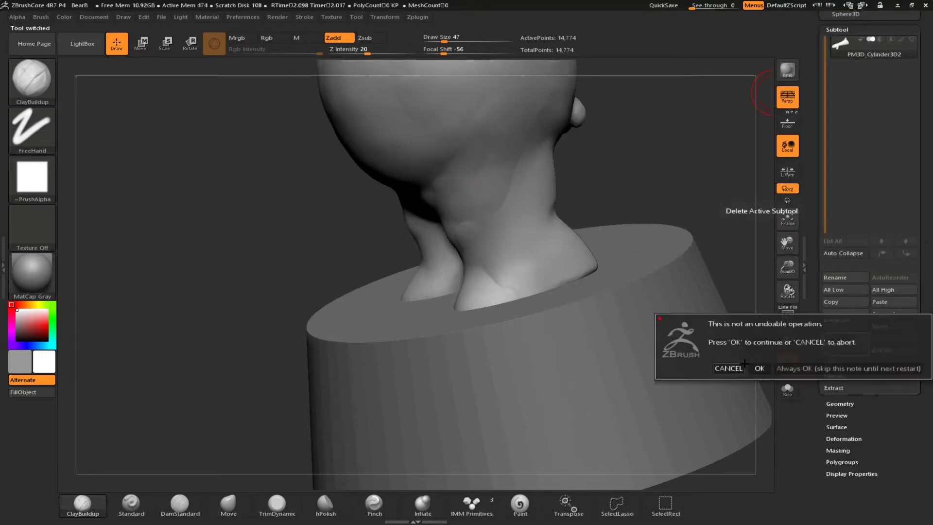
left_click(729, 364)
left_click(841, 114)
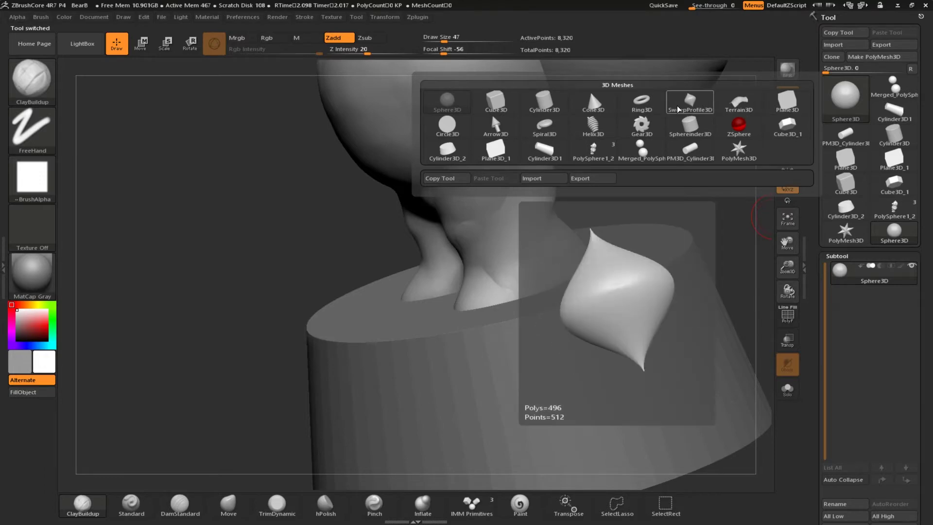
left_click(544, 150)
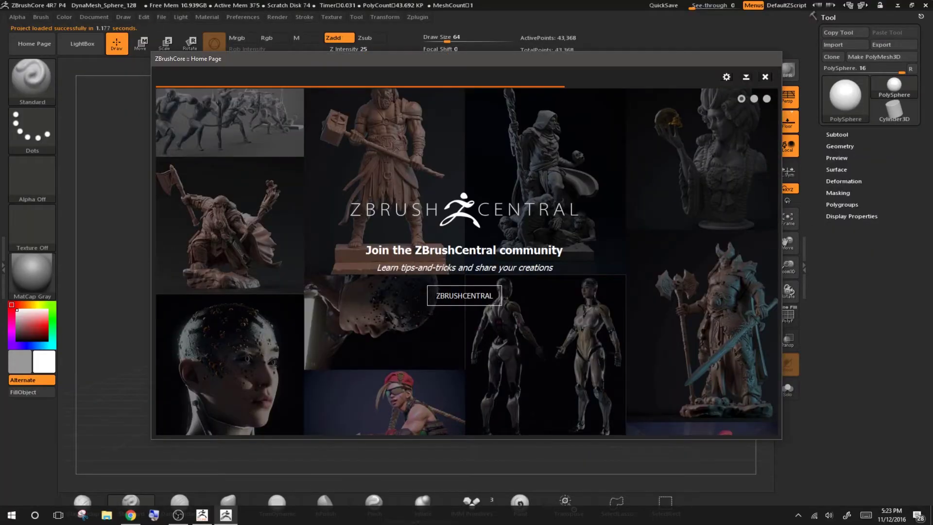
Dismiss the start-up home page and crash note and restore the QS_3124 QuickSave
left_click(765, 77)
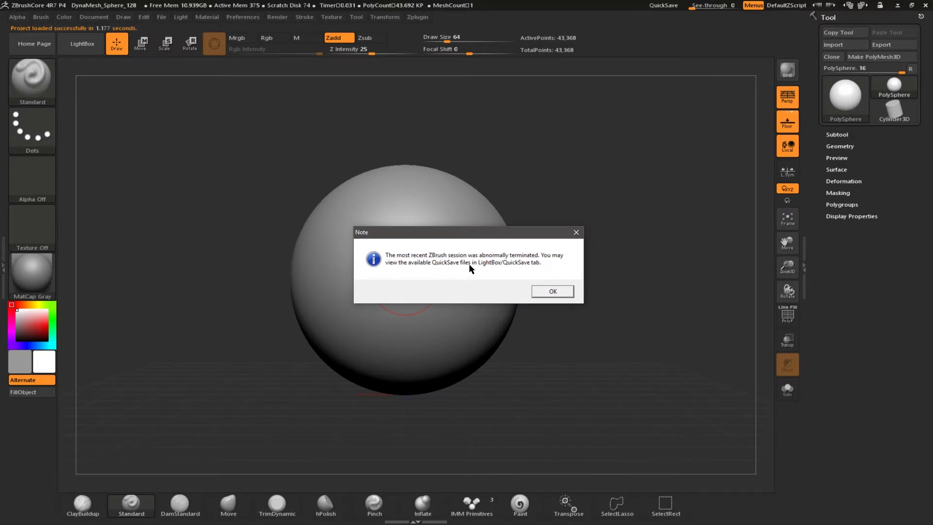
left_click(543, 291)
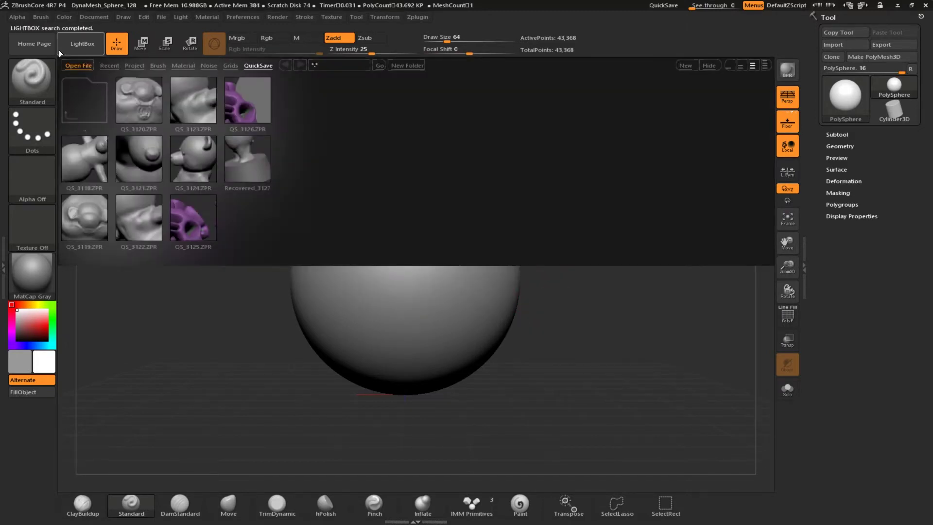
double_click(176, 165)
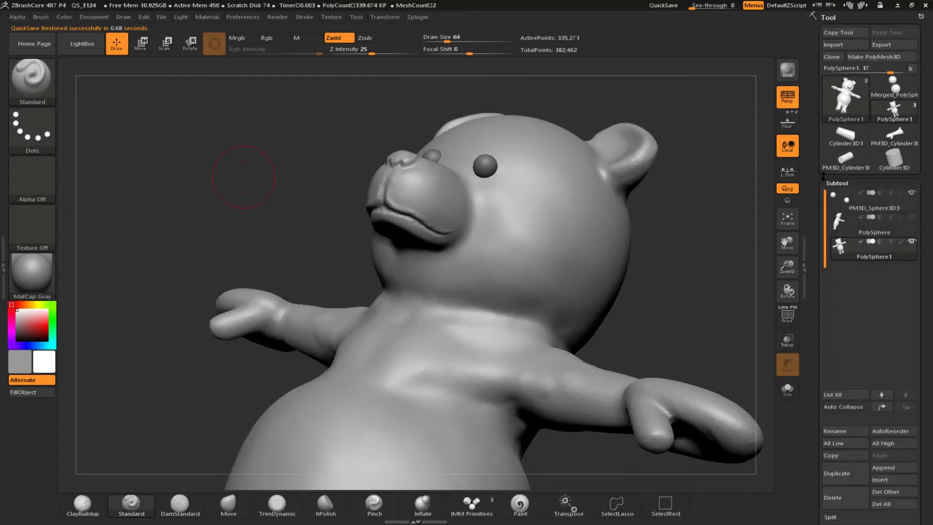
Delete the leftover PolySphere subtool, keeping the eyes and the merged bear mesh
left_click(855, 224)
scroll(869, 267, "down", 2)
left_click(894, 421)
left_click(759, 462)
Set the brush draw size to 13 and the DynaMesh resolution to 304 for the bear
right_click_drag(342, 197, 369, 233)
mouse_move(438, 252)
right_mouse_down("ctrl")
mouse_move(457, 296)
mouse_move(344, 301)
mouse_move(344, 276)
right_mouse_up("ctrl")
left_click_drag(447, 40, 435, 42)
left_click_drag(820, 350, 820, 139)
left_click(839, 287)
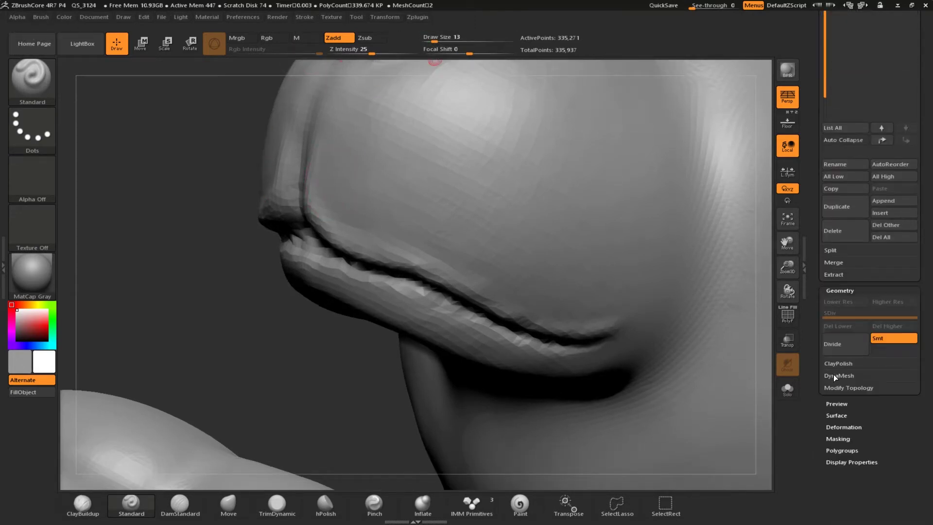
left_click(833, 375)
left_click(879, 363)
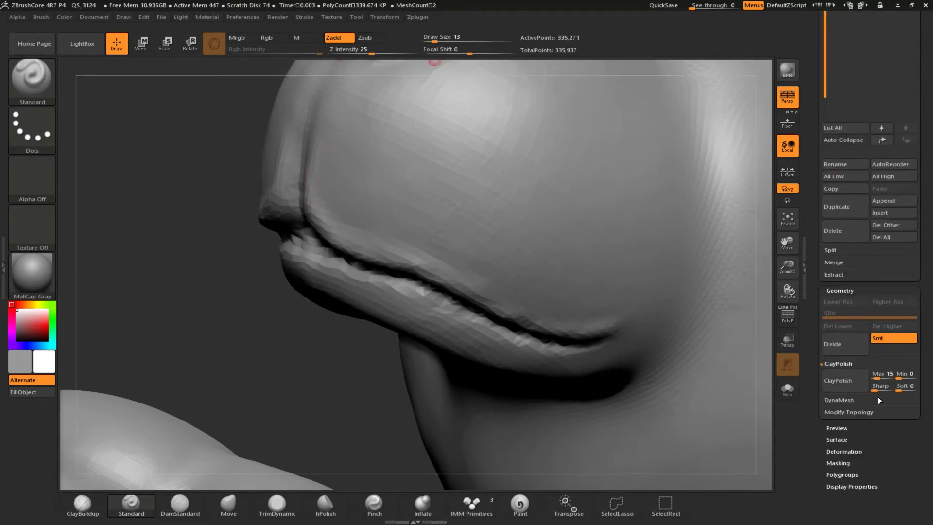
left_click(851, 412)
left_click(831, 376)
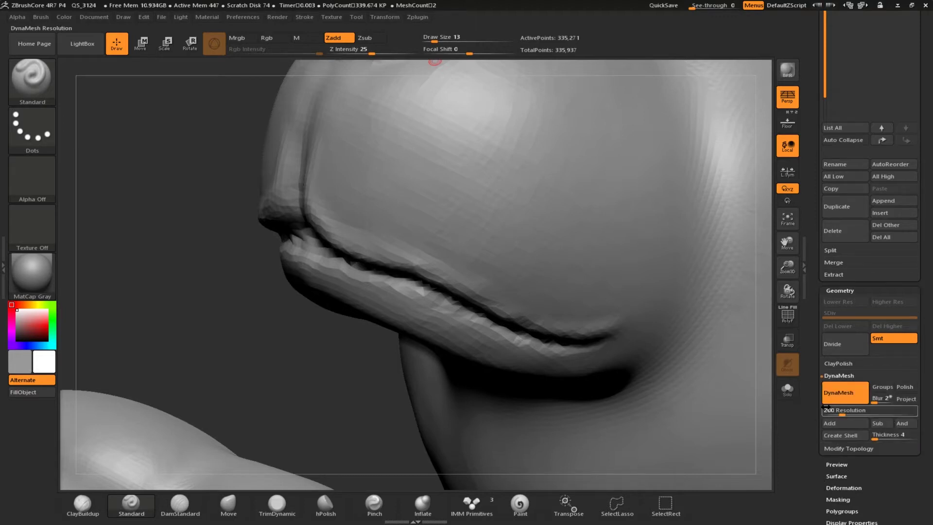
type("300")
Deepen the mouth crease along the lips on the muzzle with the Standard brush at draw size 20
right_click_drag(338, 228, 550, 313)
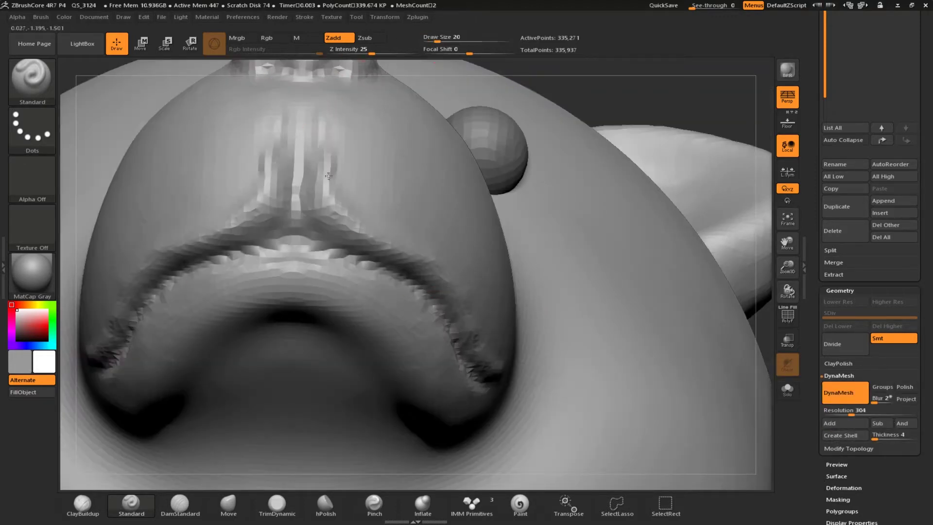
left_click_drag(329, 176, 436, 266)
right_click_drag(465, 321, 262, 306, "alt")
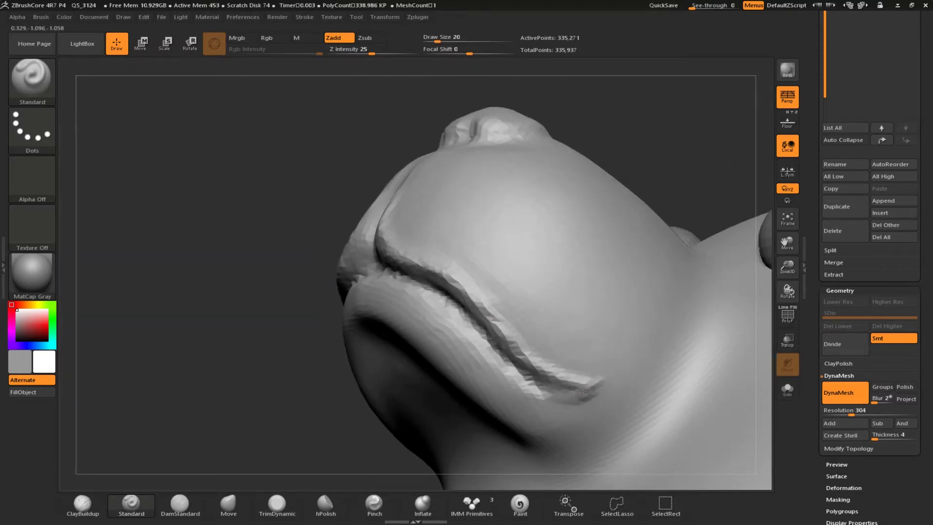
right_click_drag(475, 349, 346, 276)
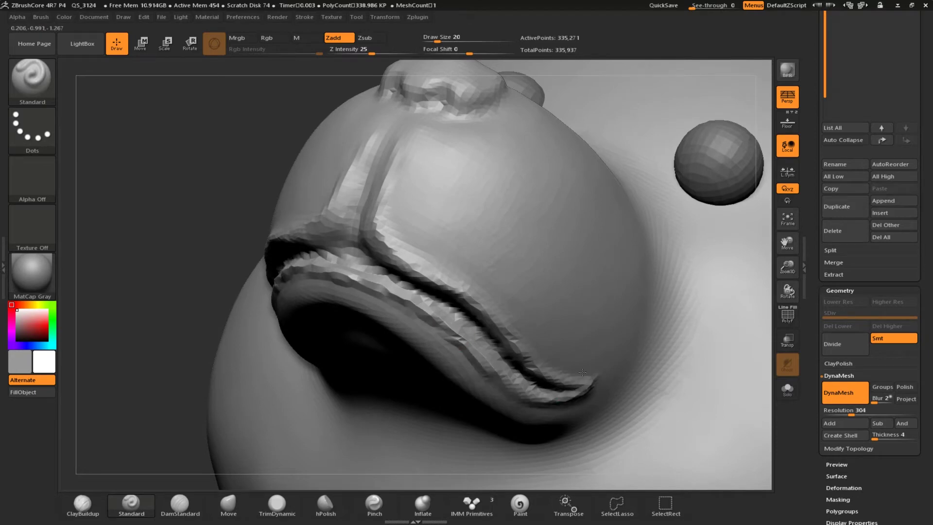
mouse_move(313, 255)
left_mouse_down("alt")
mouse_move(510, 361)
mouse_move(346, 259)
left_mouse_up("alt")
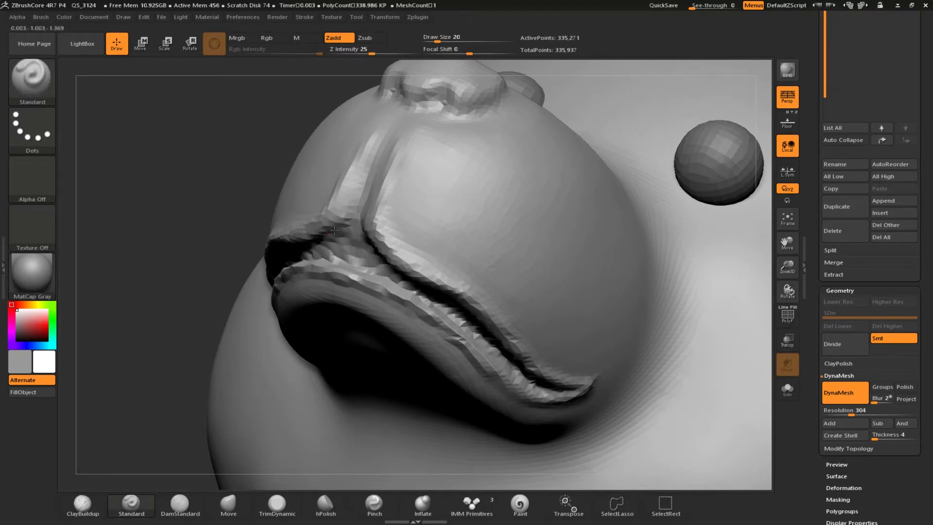
Sculpt and smooth the groove between nose and mouth, refine the lip line and remesh the bear with DynaMesh
left_click_drag(362, 195, 396, 126)
left_click_drag(396, 126, 372, 173, "shift")
mouse_move(146, 179)
left_mouse_down()
mouse_move(139, 241)
mouse_move(131, 246)
left_mouse_up()
left_click_drag(394, 111, 385, 132)
left_click_drag(406, 260, 498, 302)
mouse_move(104, 212)
left_mouse_down("ctrl")
mouse_move(156, 253)
mouse_move(234, 226)
left_mouse_up("ctrl")
Carve the centre of the mouth and the crease around the nose, smoothing the carved edges
left_click_drag(350, 223, 347, 250, "alt")
mouse_move(146, 145)
left_mouse_down()
mouse_move(154, 151)
mouse_move(146, 204)
left_mouse_up()
left_click_drag(367, 89, 374, 87, "alt")
left_click_drag(90, 105, 95, 146)
mouse_move(432, 110)
left_mouse_down("alt")
mouse_move(439, 116)
mouse_move(410, 115)
left_mouse_up("alt")
left_click_drag(146, 82, 78, 93)
mouse_move(500, 70)
left_mouse_down("alt")
mouse_move(467, 171)
mouse_move(423, 214)
left_mouse_up("alt")
left_click_drag(422, 214, 373, 236, "shift")
Carve the crease along the rear edge of the nose with the Standard brush and smooth it into the muzzle
mouse_move(205, 229)
left_mouse_down()
mouse_move(229, 218)
mouse_move(229, 160)
left_mouse_up()
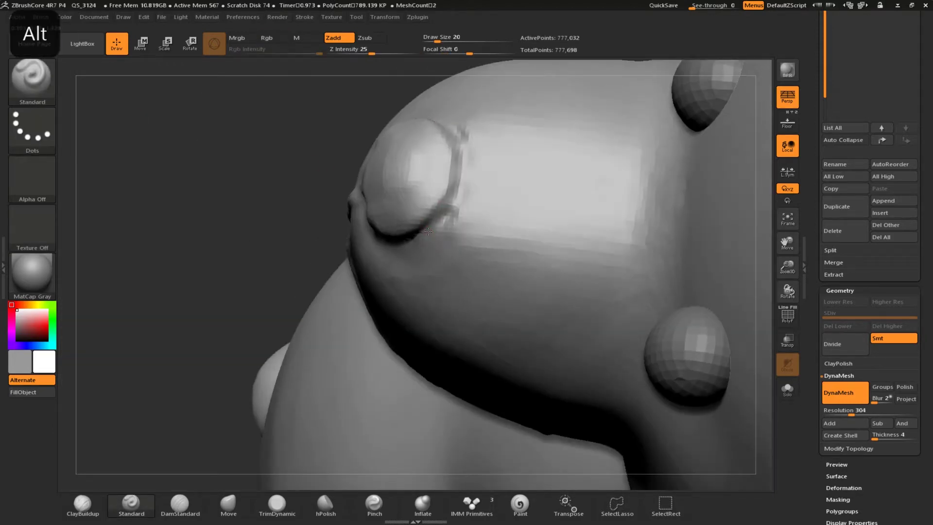
left_click_drag(447, 217, 459, 134, "alt")
left_click_drag(459, 136, 466, 143, "shift")
mouse_move(432, 101)
right_mouse_down("alt")
mouse_move(374, 181)
mouse_move(437, 136)
right_mouse_up("alt")
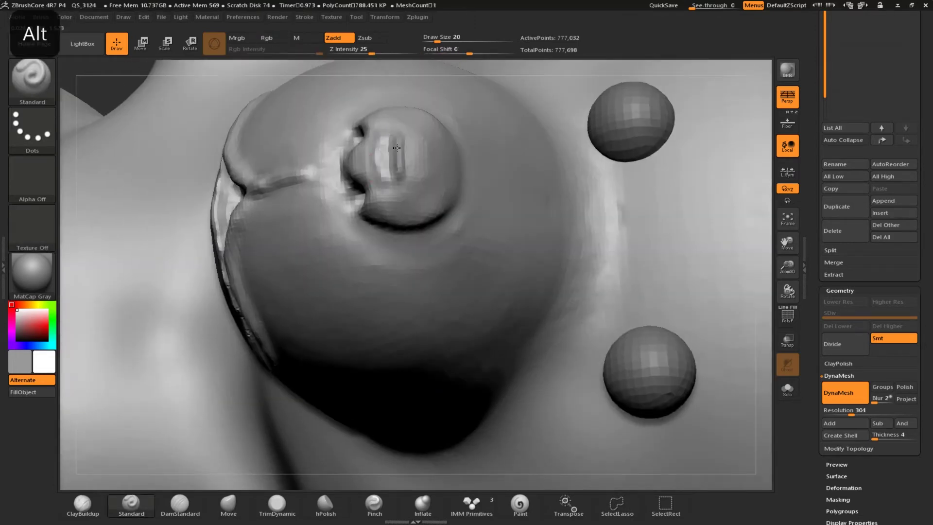
Undo the trial groove carved across the front of the nose and smooth the nose surface
left_click_drag(396, 148, 377, 165, "alt")
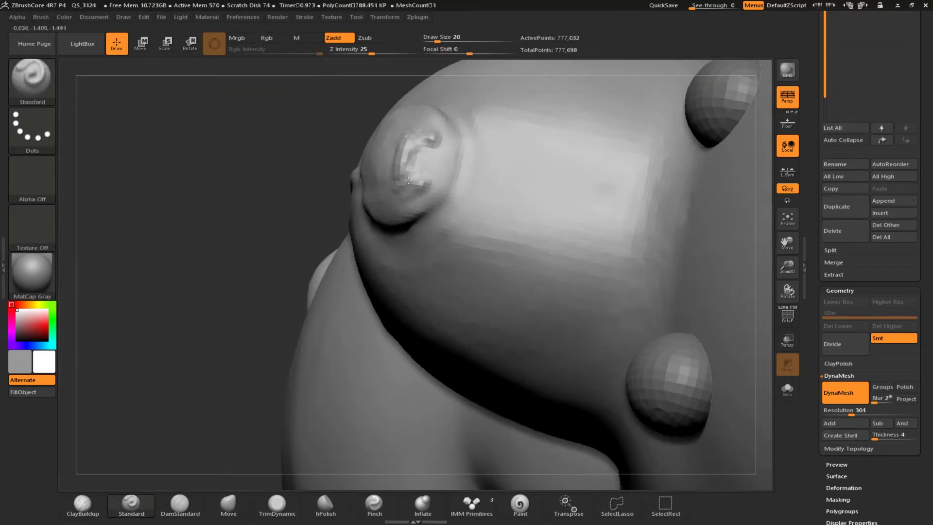
key("ctrl+z")
left_click_drag(428, 169, 419, 170, "shift")
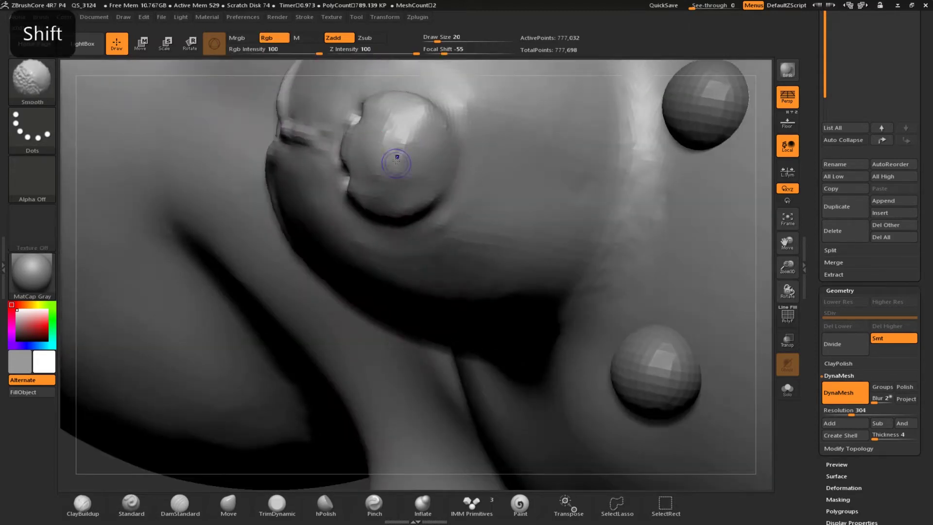
left_click_drag(396, 160, 370, 144, "shift")
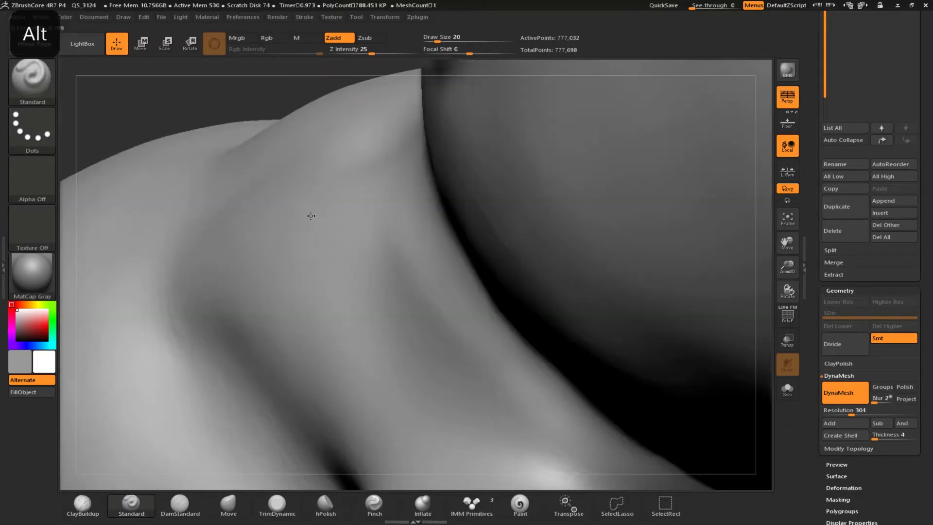
Deepen the mouth crease and the hollows under the nose with the Standard brush, smoothing the rough edges
key("shift")
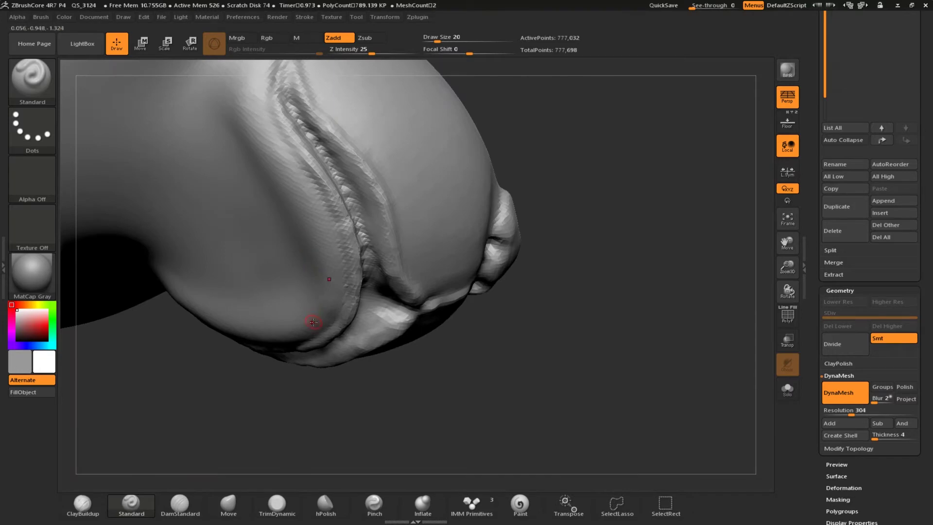
key("alt")
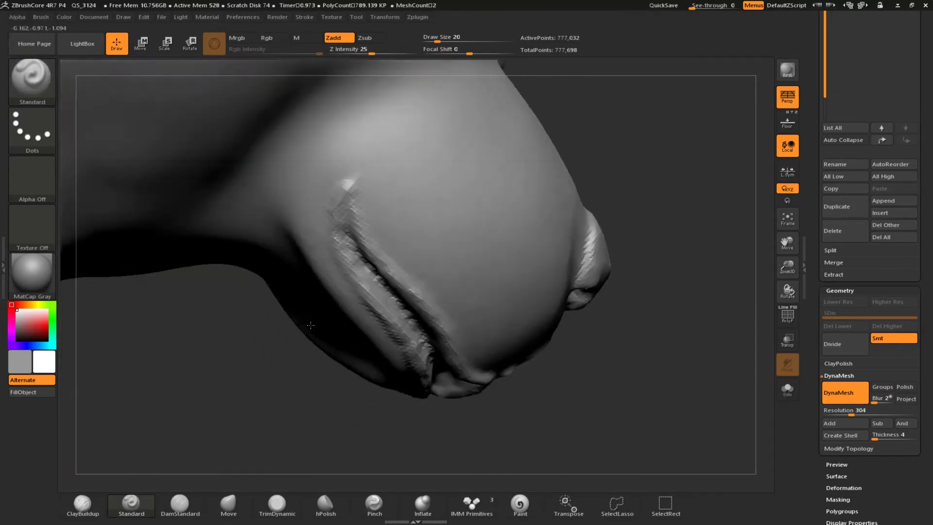
key("alt")
key("shift")
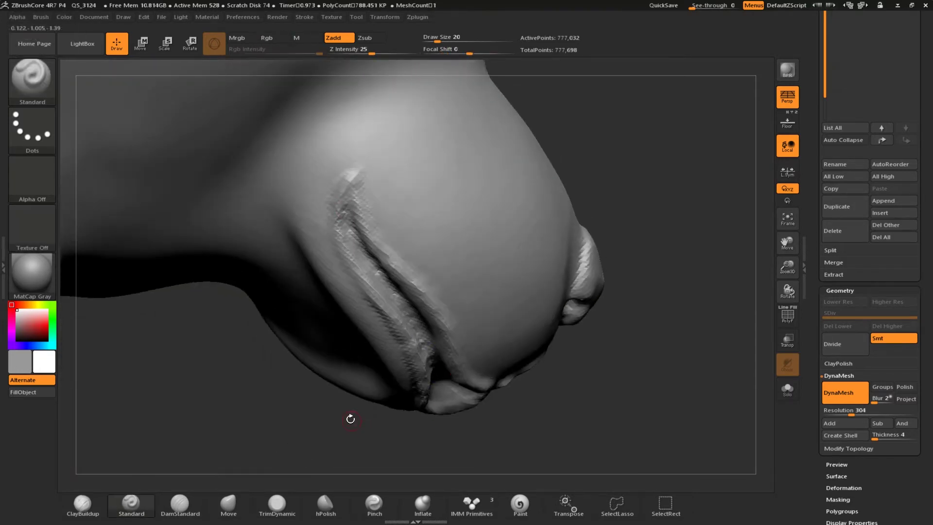
key("alt")
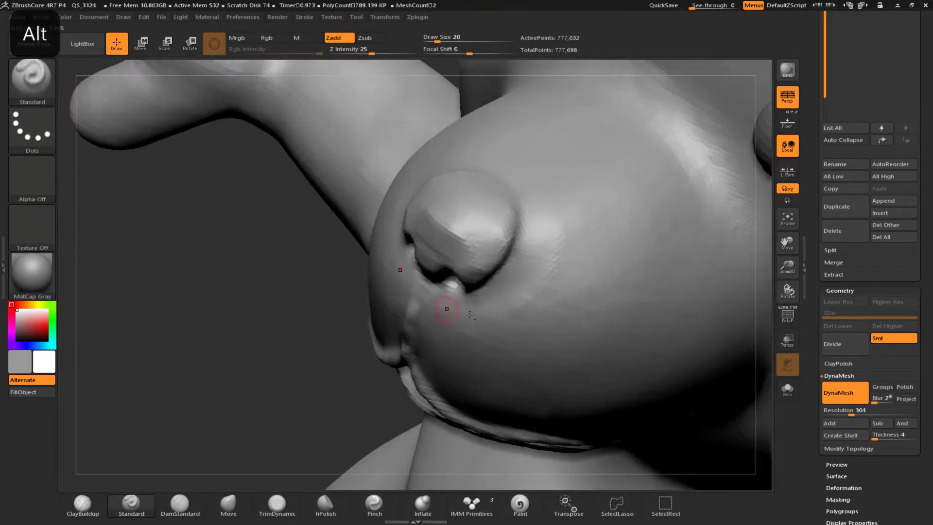
key("shift")
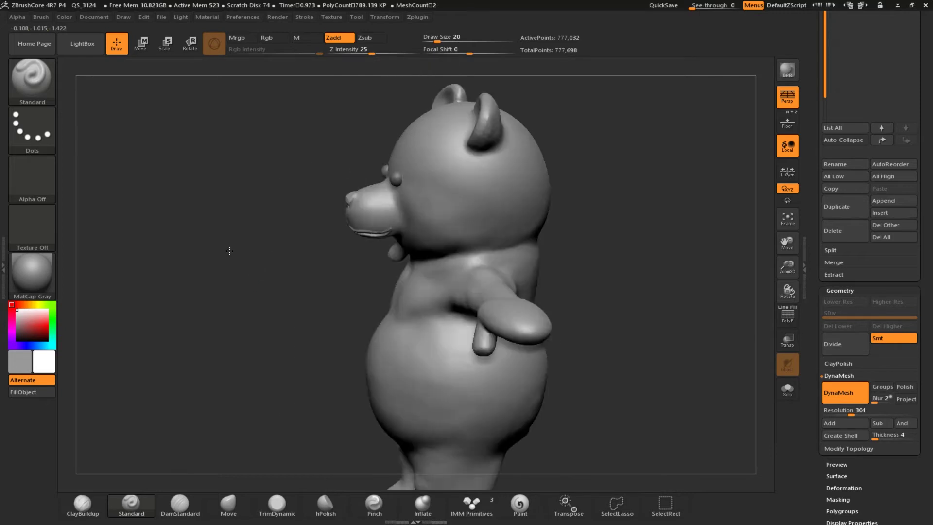
Carve the eye sockets into the bear's head with the PM3D_Sphere3D3 eyes hidden, and show the eyes again
left_click_drag(340, 331, 442, 290)
key("ctrl")
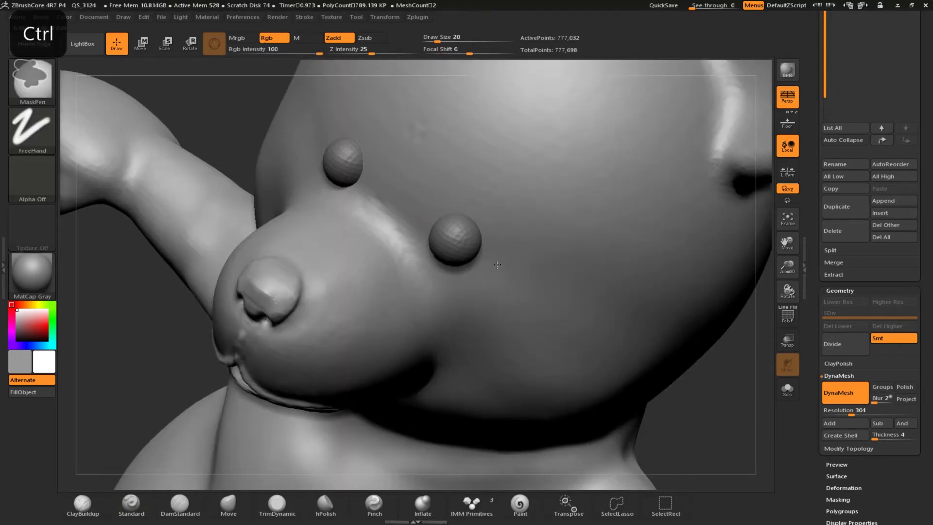
key("alt")
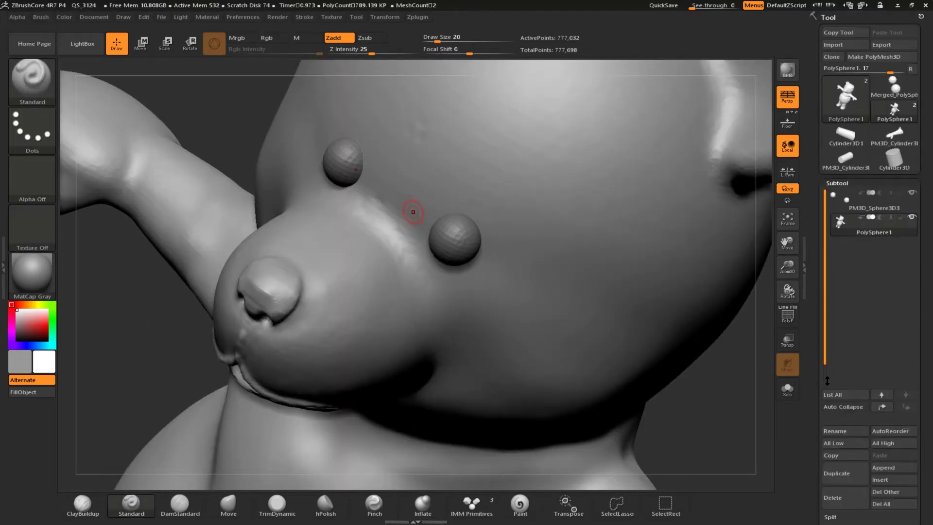
left_click(911, 193)
left_click(911, 193)
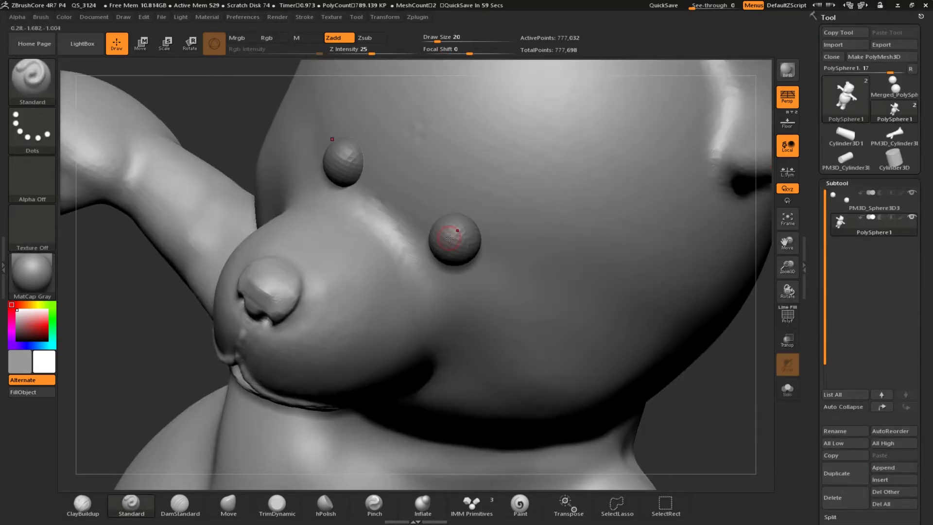
left_click(911, 193)
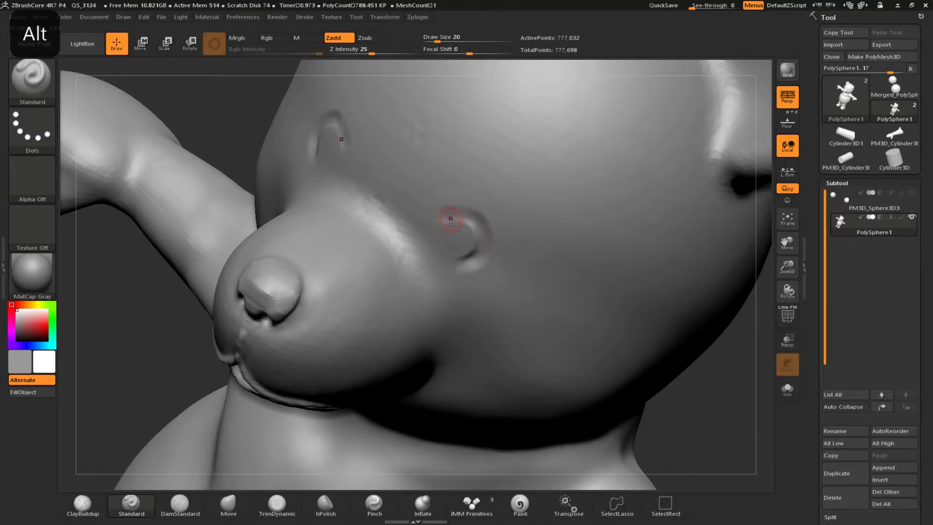
left_click_drag(448, 240, 466, 218, "alt")
left_click(912, 193)
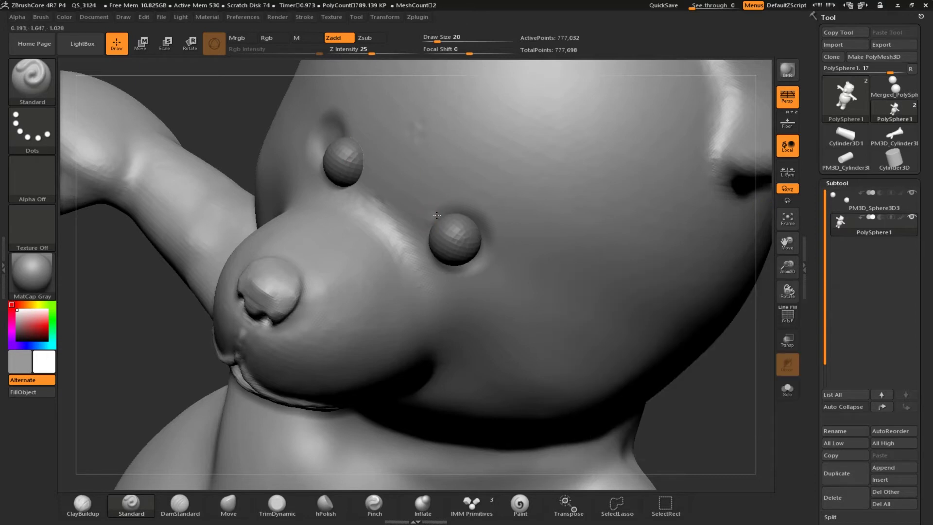
Shape the rim around the eye sockets and smooth the surface above and below the eyes
key("shift")
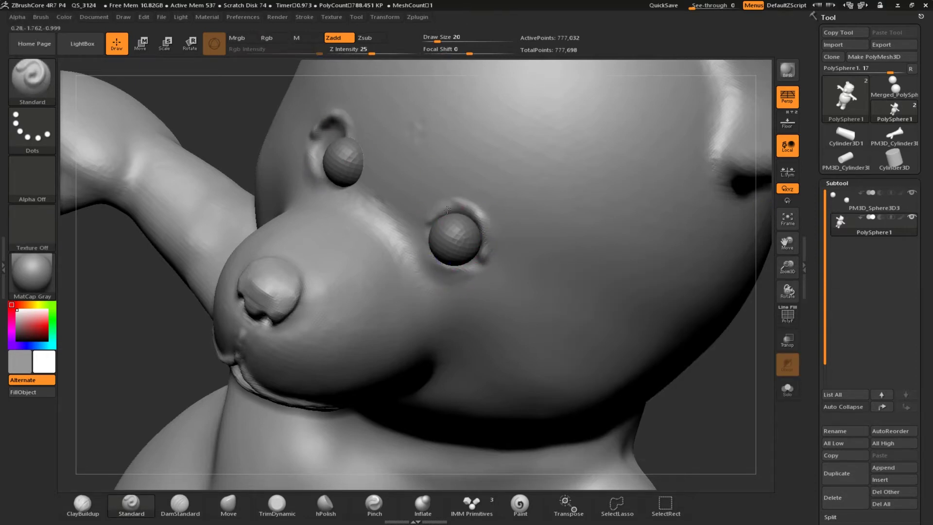
key("shift")
mouse_move(455, 279)
left_mouse_down("shift")
mouse_move(491, 223)
mouse_move(483, 217)
mouse_move(492, 271)
left_mouse_up("shift")
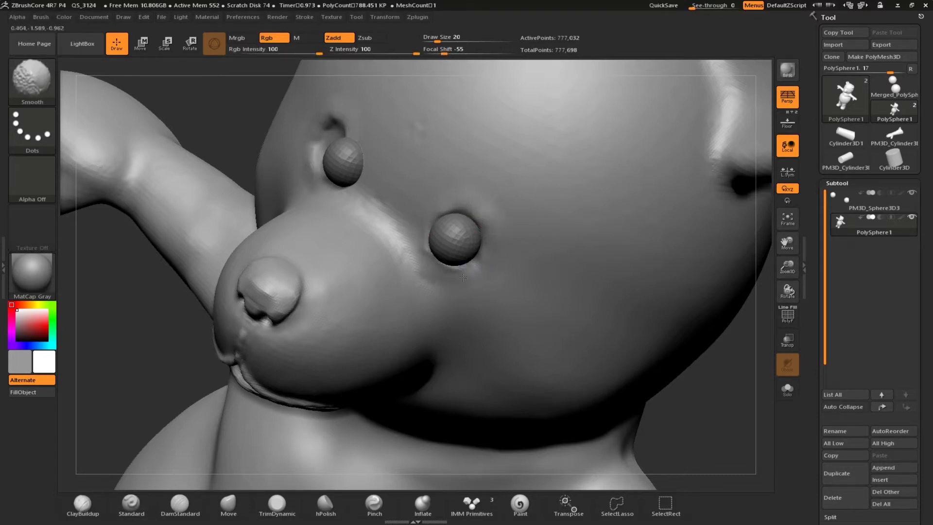
left_click_drag(448, 199, 468, 213, "shift")
right_click_drag(467, 213, 388, 229)
Mask one eye of the PM3D_Sphere3D3 subtool while the bear body is hidden, and show the body again
left_click(874, 201)
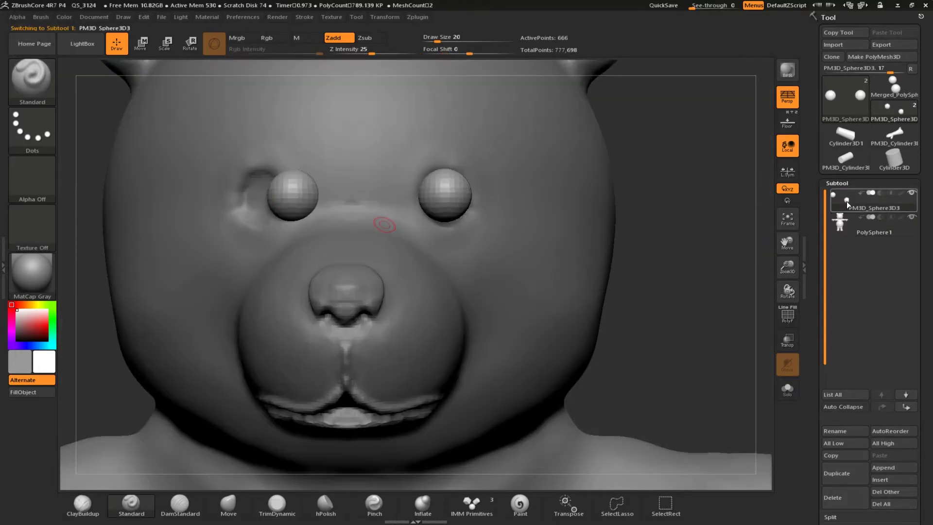
left_click(912, 217)
key("ctrl")
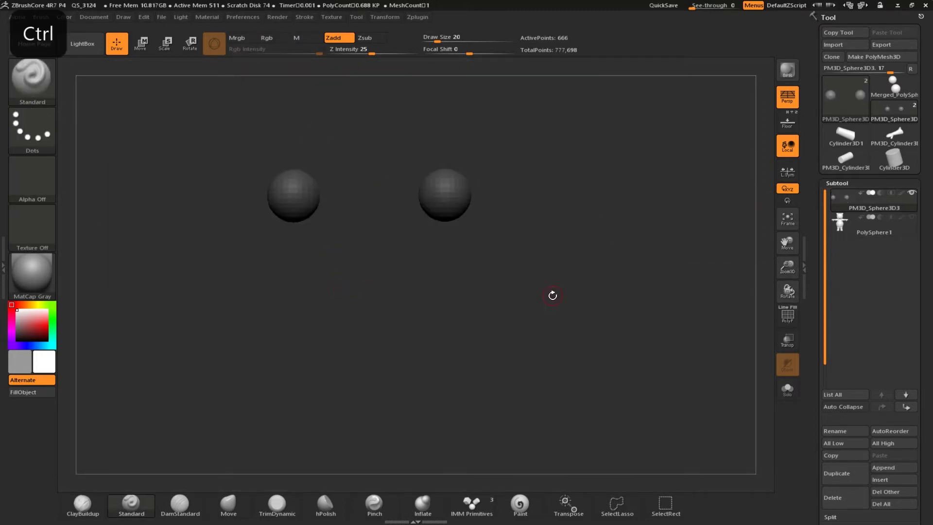
left_click(908, 216)
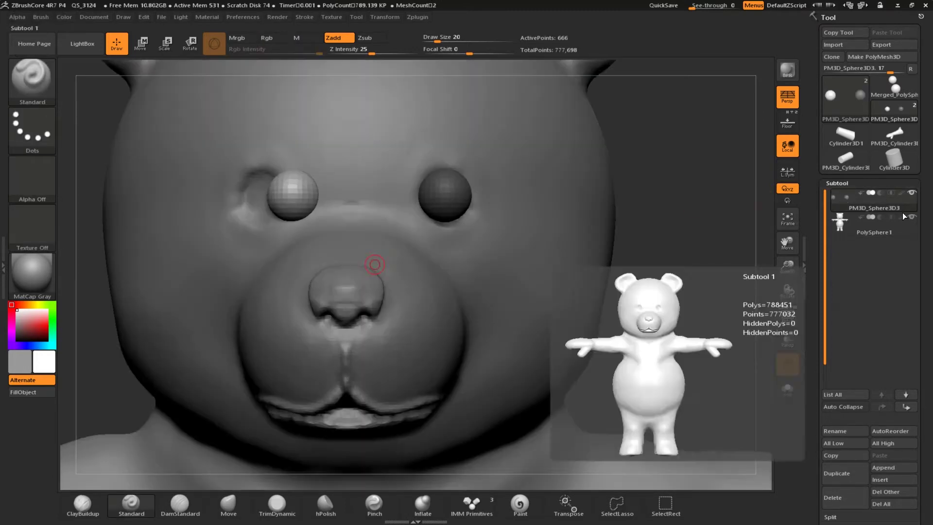
Activate the Move gizmo and centre it on the unmasked eye
key("w")
right_click_drag(169, 292, 152, 290)
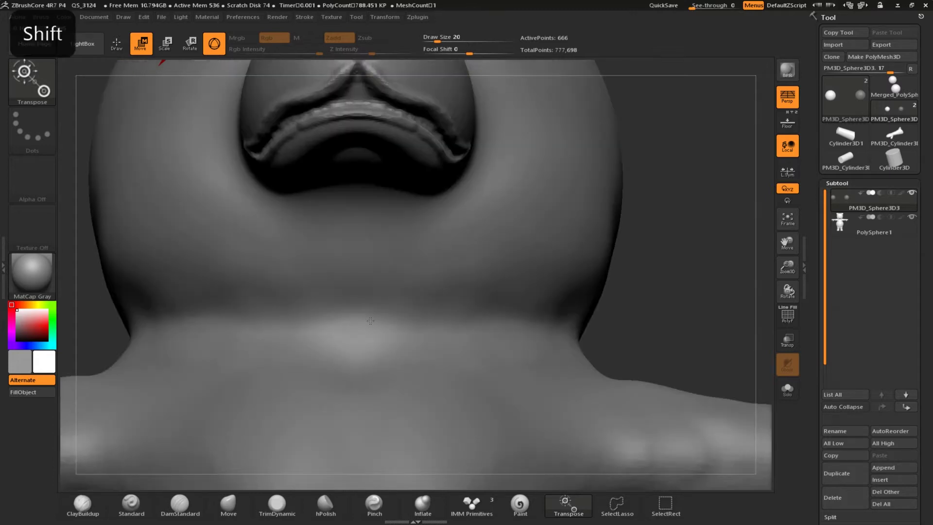
key("f")
right_click_drag(492, 369, 493, 277, "ctrl")
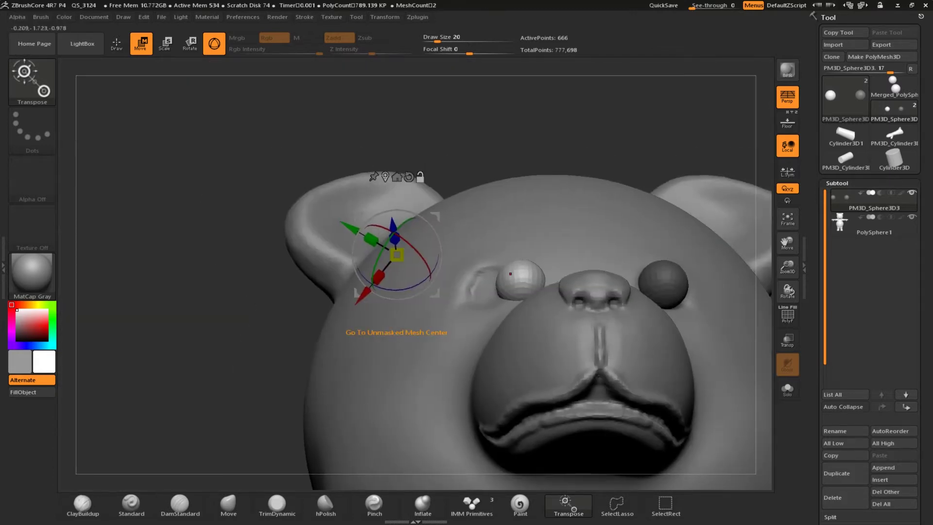
left_click(382, 177)
left_click(516, 206)
Move the unmasked eye outward into its carved socket and clear the mask on the eyes
left_click_drag(464, 283, 434, 283)
right_click_drag(233, 214, 200, 268)
mouse_move(200, 268)
left_mouse_down("ctrl")
mouse_move(232, 224)
mouse_move(389, 238)
left_mouse_up("ctrl")
left_click_drag(542, 302, 526, 296)
left_click_drag(583, 273, 289, 313)
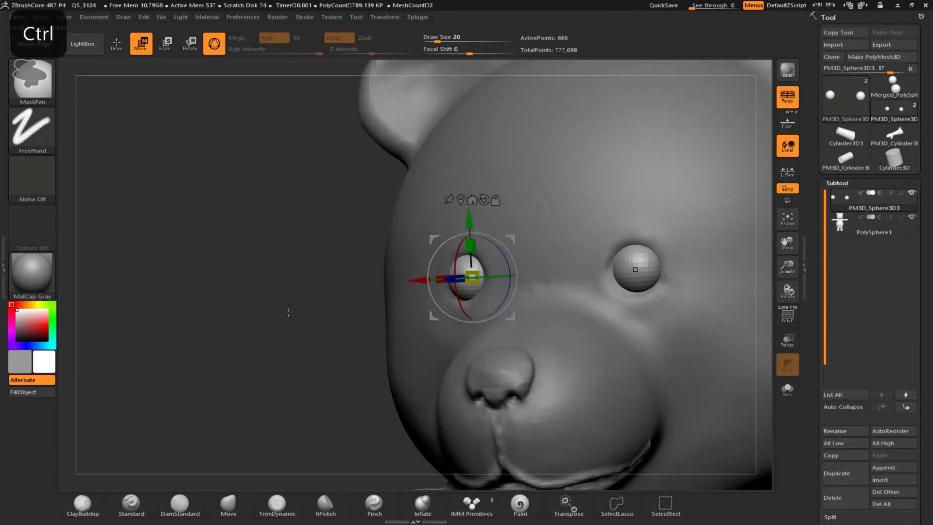
right_click_drag(288, 312, 258, 304, "ctrl")
Return to drawing on the PolySphere1 bear, refine the nostrils and smooth the vertical groove between nose and mouth
left_click(891, 228)
left_click(117, 44)
key("f")
mouse_move(219, 309)
left_mouse_down()
mouse_move(260, 314)
mouse_move(317, 352)
mouse_move(222, 423)
left_mouse_up()
right_click_drag(377, 235, 279, 162, "ctrl")
right_click(510, 278)
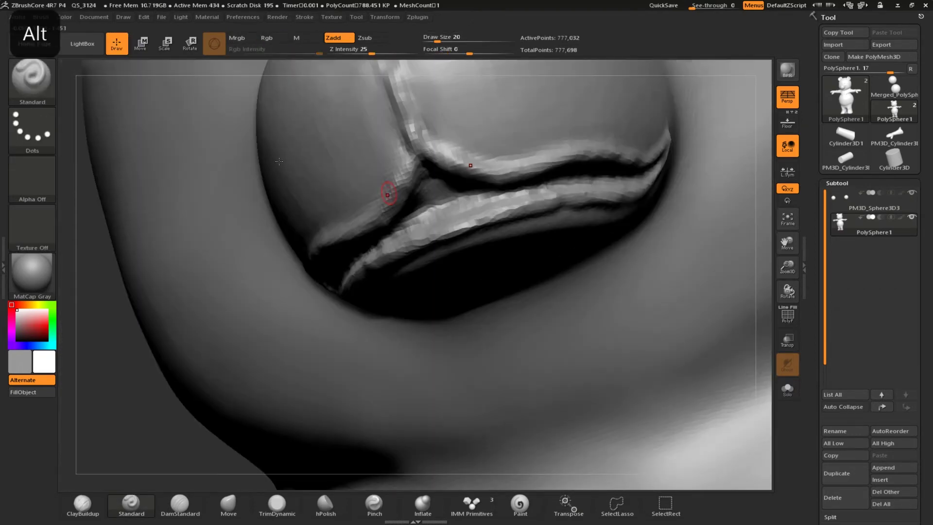
right_click_drag(218, 248, 232, 447, "alt")
key("alt")
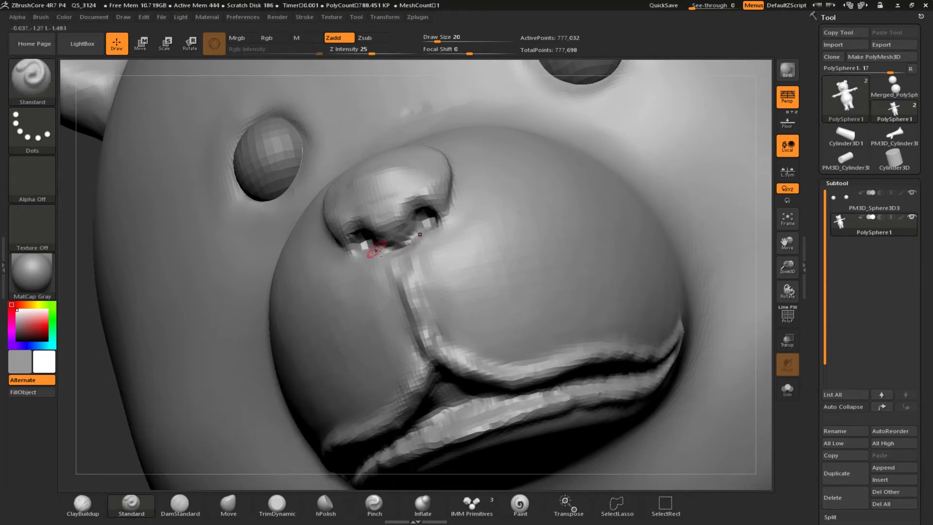
key("shift")
left_click_drag(415, 261, 416, 293, "shift")
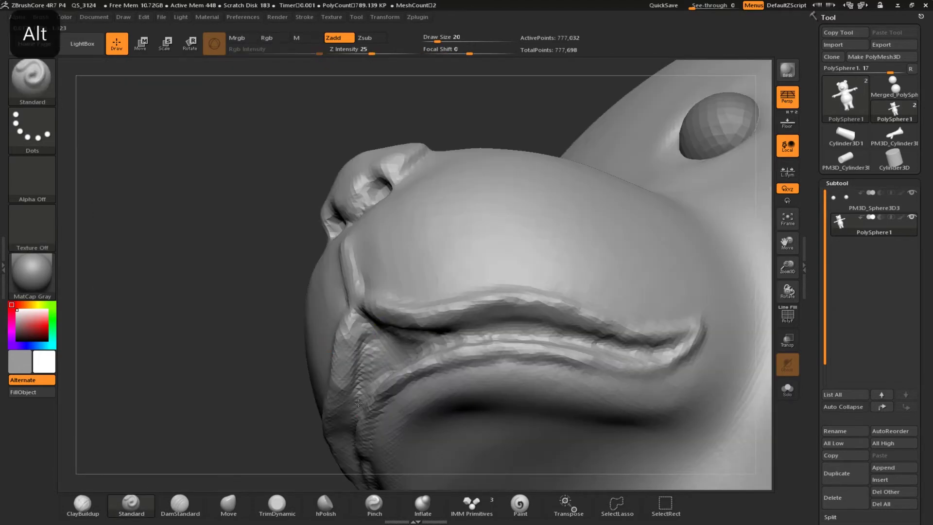
Sculpt the lips and the inner centre of the mouth, smooth the lip line and remesh the bear with DynaMesh
left_click_drag(373, 364, 367, 327)
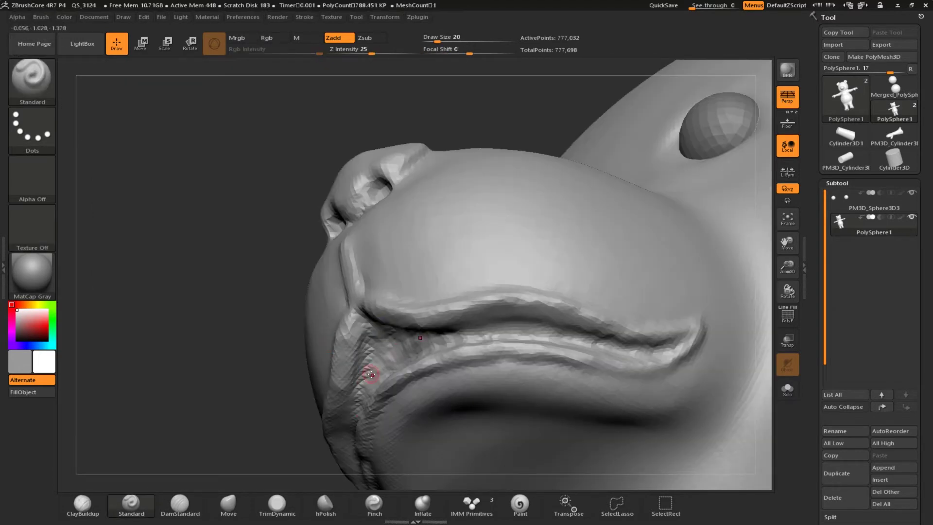
key("super")
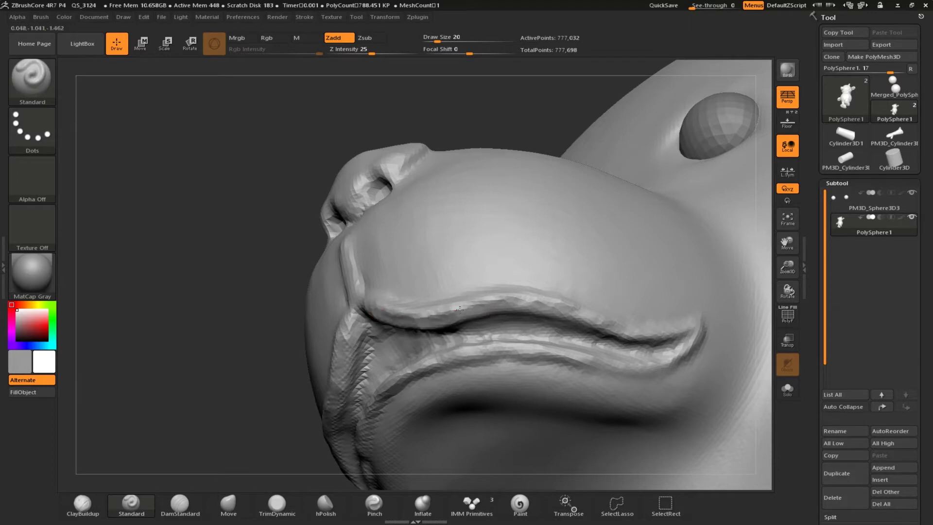
left_click_drag(545, 355, 413, 381)
mouse_move(175, 359)
left_mouse_down()
mouse_move(150, 396)
mouse_move(219, 311)
left_mouse_up()
left_click_drag(146, 146, 272, 299, "alt")
left_click_drag(506, 286, 733, 194, "shift")
mouse_move(309, 330)
left_mouse_down()
mouse_move(302, 416)
mouse_move(204, 350)
mouse_move(193, 279)
mouse_move(310, 340)
mouse_move(329, 380)
mouse_move(287, 254)
mouse_move(176, 229)
mouse_move(170, 256)
left_mouse_up()
key("ctrl+z")
mouse_move(170, 256)
left_mouse_down("ctrl")
mouse_move(228, 288)
mouse_move(271, 373)
mouse_move(95, 335)
left_mouse_up("ctrl")
Flatten the bridge of the muzzle between the eyes with the TrimDynamic brush and smooth the result
key("b")
key("t")
key("d")
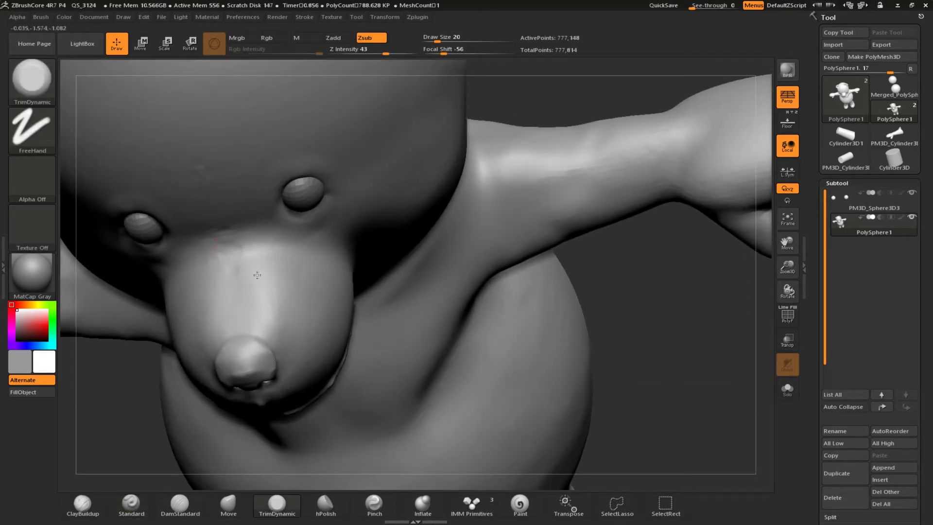
key("shift")
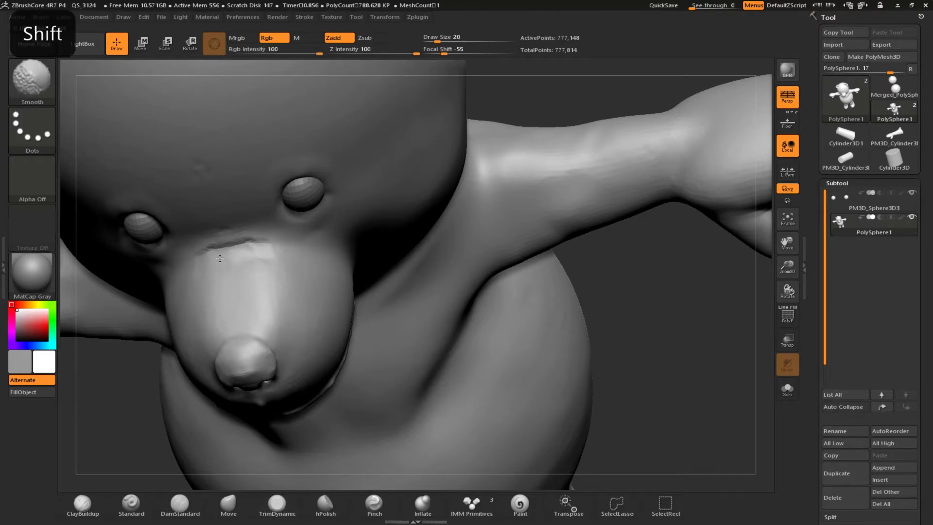
key("shift")
left_click_drag(107, 425, 137, 161)
key("shift")
Build up the back of the shoulder where the arm meets the body with the ClayBuildup brush at draw size 20
right_click_drag(149, 359, 149, 269, "ctrl")
left_click_drag(149, 269, 196, 301)
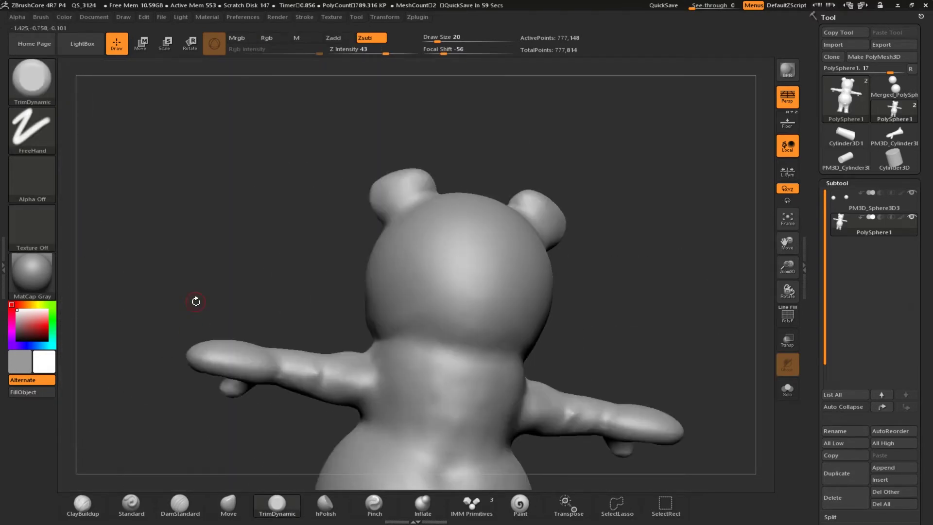
left_click(83, 505)
left_click_drag(145, 433, 167, 413, "shift")
right_click_drag(265, 209, 264, 281, "ctrl")
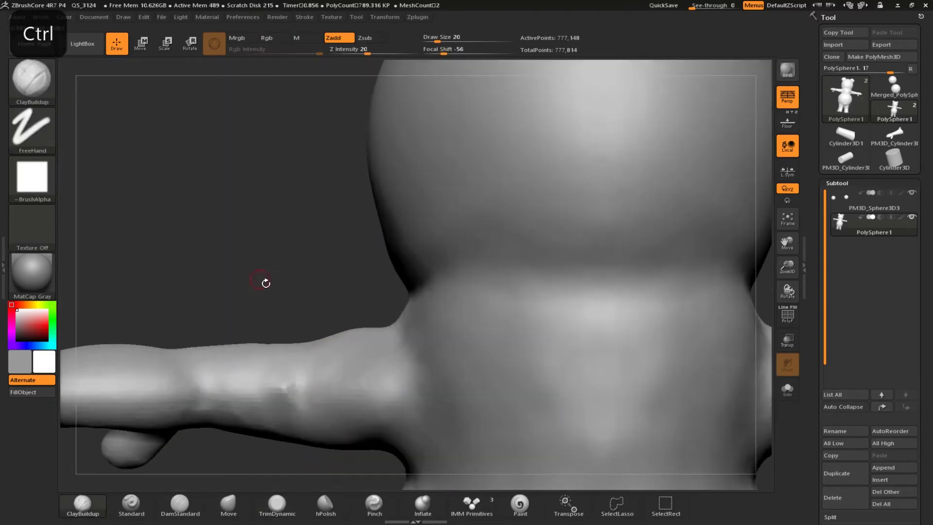
left_click_drag(264, 281, 311, 316)
right_click(385, 348)
left_click_drag(381, 315, 421, 358)
right_click_drag(335, 386, 340, 343)
left_click_drag(399, 341, 426, 378)
right_click_drag(408, 388, 411, 352)
mouse_move(399, 389)
left_mouse_down()
mouse_move(365, 421)
mouse_move(375, 427)
left_mouse_up()
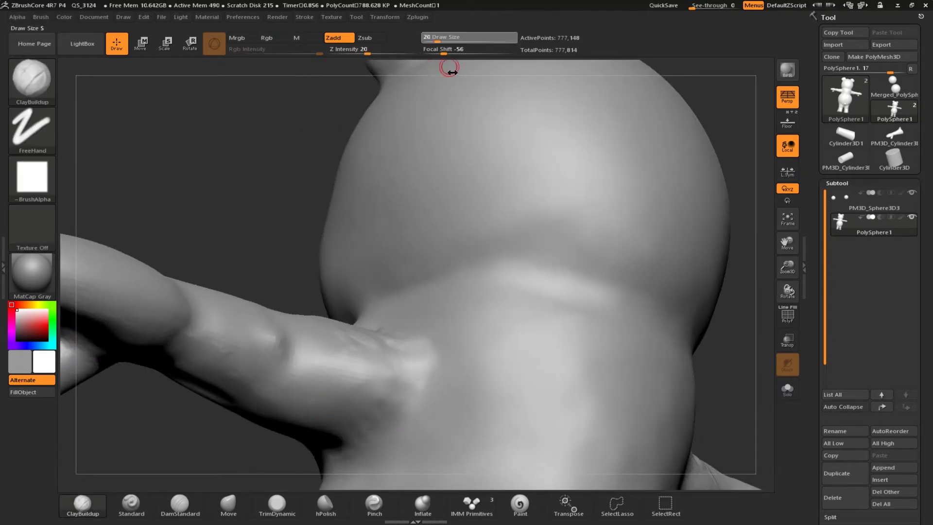
Smooth the bear's upper arm and shoulder from the back and underside with the Smooth brush at draw size 65
right_click_drag(216, 235, 433, 311)
right_click_drag(573, 336, 219, 352, "ctrl")
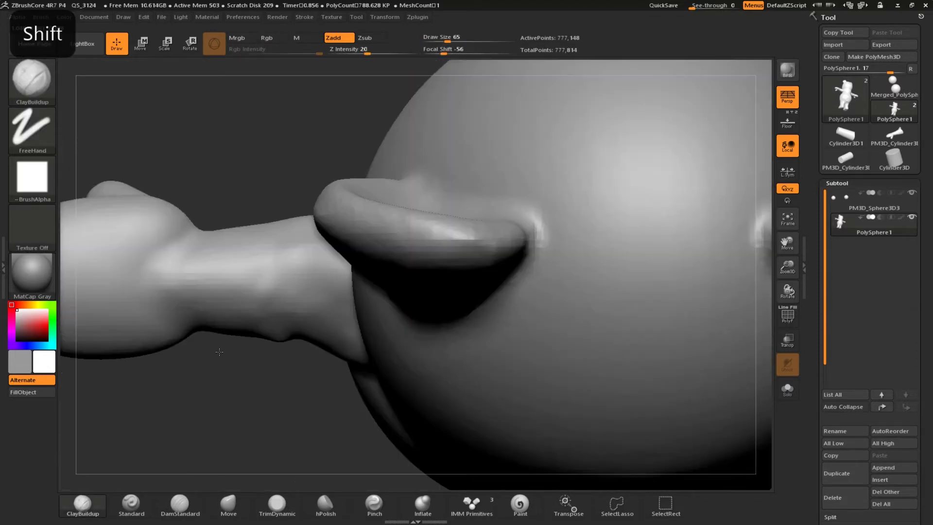
right_click_drag(216, 421, 300, 304, "shift")
right_click_drag(215, 257, 257, 350)
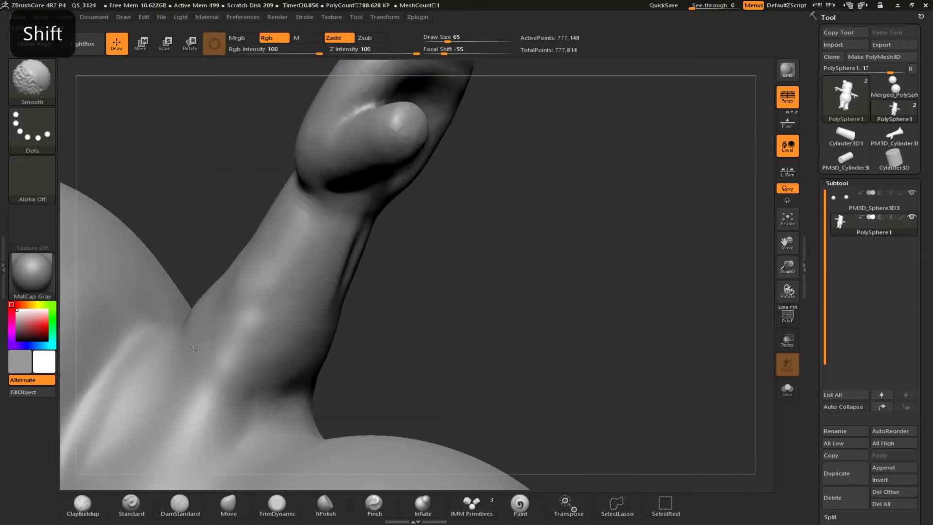
mouse_move(230, 280)
right_mouse_down()
mouse_move(231, 256)
mouse_move(176, 292)
mouse_move(311, 263)
mouse_move(219, 229)
right_mouse_up()
Build up the wrist where the forearm meets the hand with the ClayBuildup brush and smooth the transition
key("b")
key("c")
key("b")
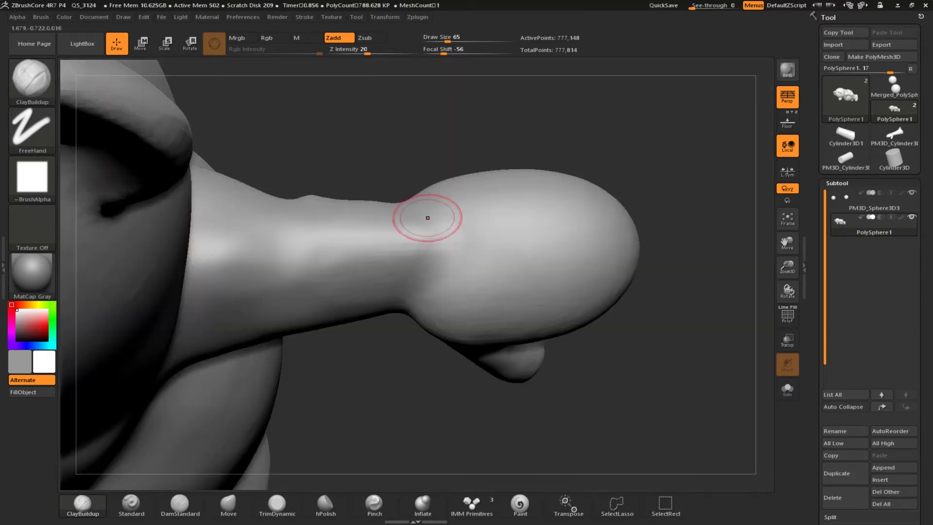
mouse_move(424, 226)
left_mouse_down("shift")
mouse_move(433, 248)
mouse_move(428, 233)
left_mouse_up("shift")
mouse_move(389, 350)
right_mouse_down()
mouse_move(362, 375)
mouse_move(374, 360)
right_mouse_up()
left_click_drag(414, 240, 431, 261)
key("shift")
right_click_drag(364, 245, 416, 208)
left_click_drag(417, 208, 441, 226, "shift")
Reduce the ClayBuildup draw size to 12 and touch up the upper arm and shoulder from the front
right_click_drag(464, 210, 288, 160)
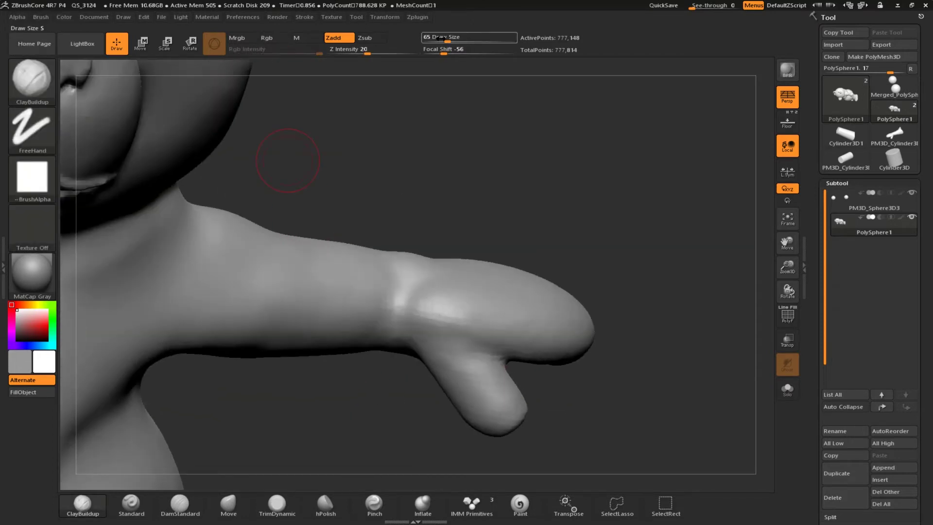
right_click_drag(397, 288, 317, 166)
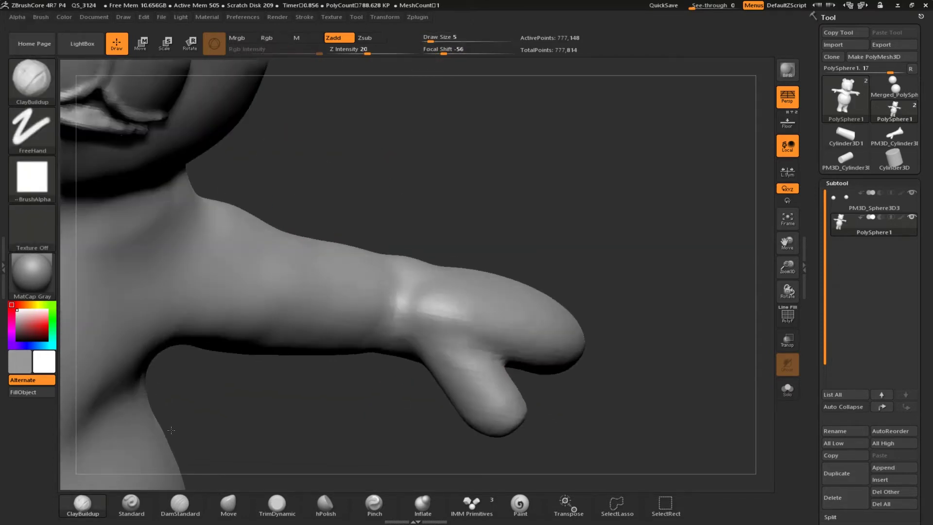
right_click_drag(131, 491, 284, 373)
left_click_drag(430, 41, 434, 41)
right_click_drag(284, 373, 258, 363)
left_click_drag(353, 176, 434, 195)
mouse_move(257, 363)
right_mouse_down()
mouse_move(488, 126)
mouse_move(139, 419)
mouse_move(289, 208)
mouse_move(357, 351)
right_mouse_up()
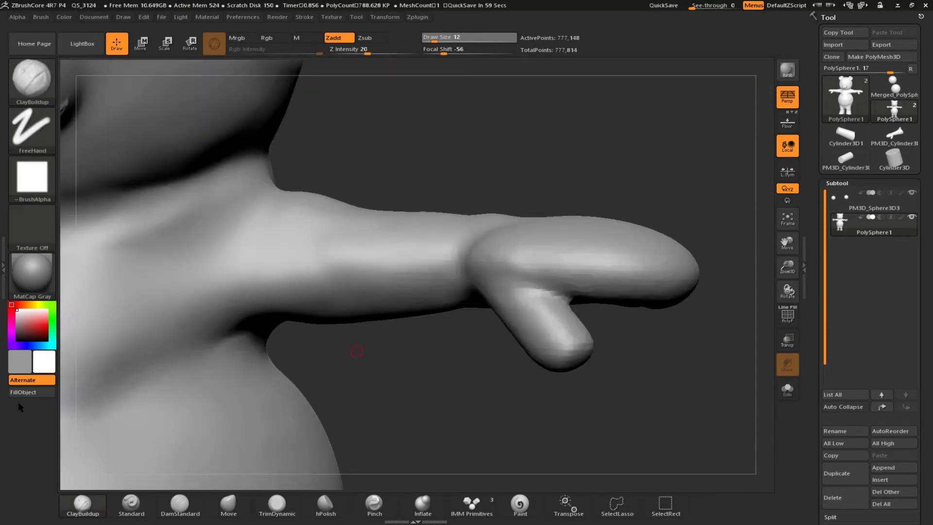
right_click_drag(382, 354, 258, 263)
Frame the whole bear and save the project as Bear in the My Projects folder
key("f")
left_click(166, 19)
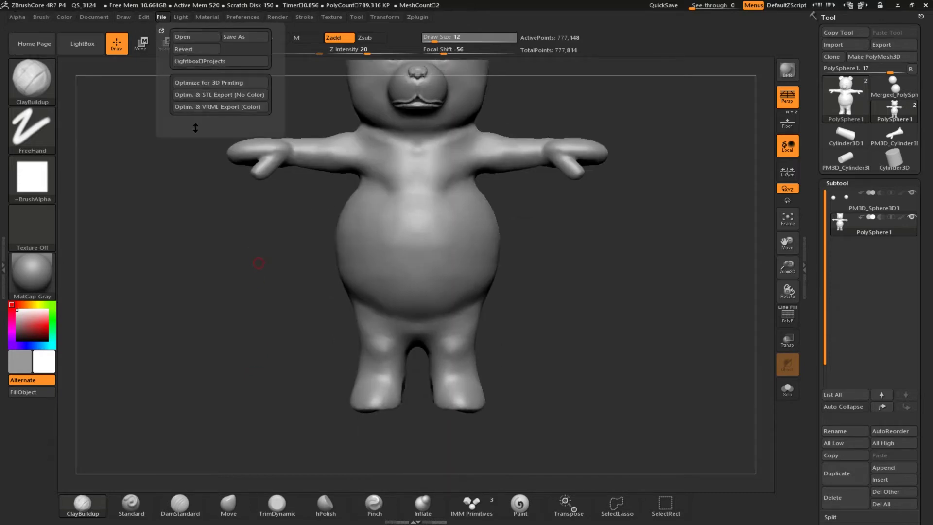
key("ctrl+s")
double_click(321, 170)
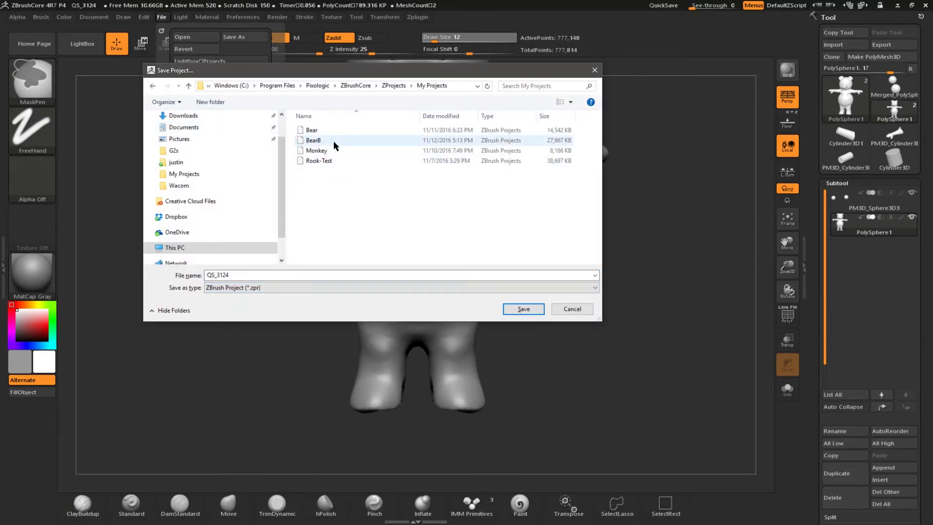
left_click(509, 307)
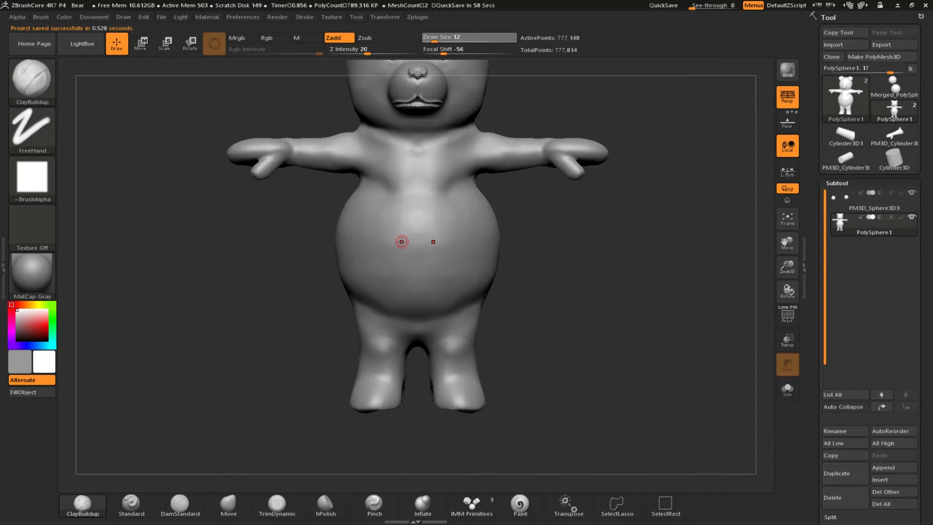
Switch to the Cylinder3D primitive, show its wireframe and initialize it with HDivide 43 and TaperTop 34
left_click(894, 158)
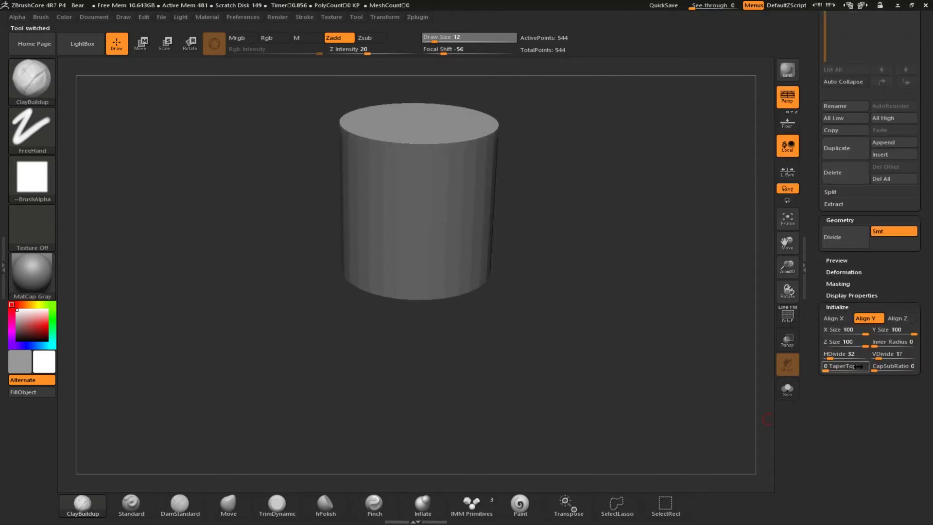
left_click_drag(846, 354, 809, 354)
key("shift+f")
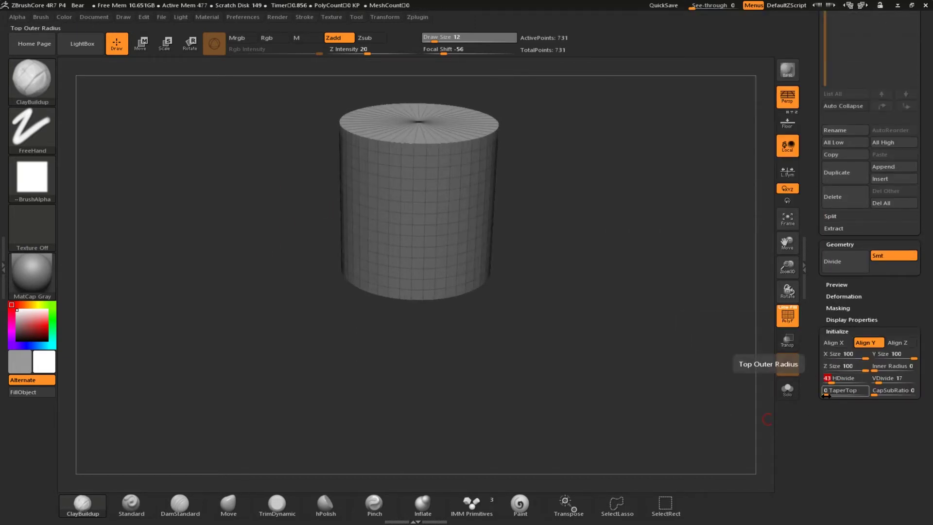
left_click_drag(826, 394, 839, 395)
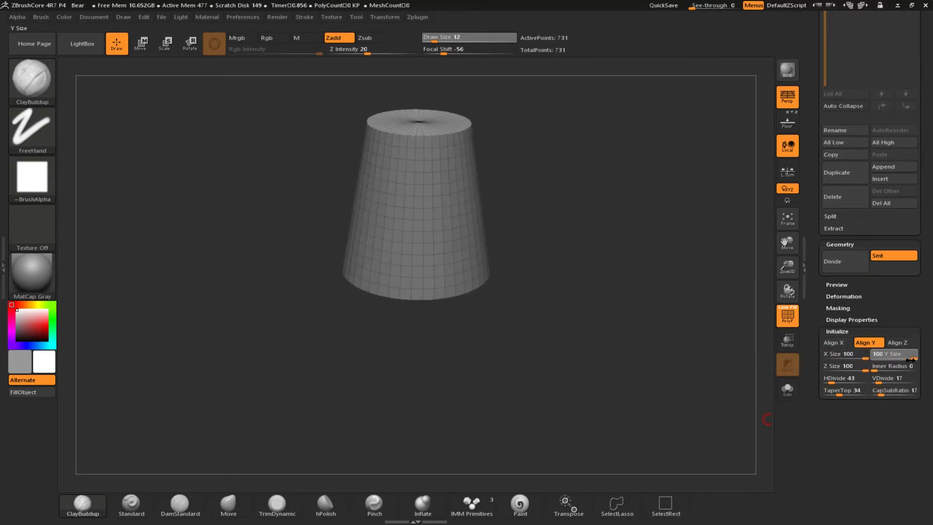
Shorten the tapered cylinder with Z Size 41, HDivide 31, TaperTop 33 and CapSubRatio 48
left_click_drag(864, 368, 825, 394)
left_click_drag(880, 395, 909, 396)
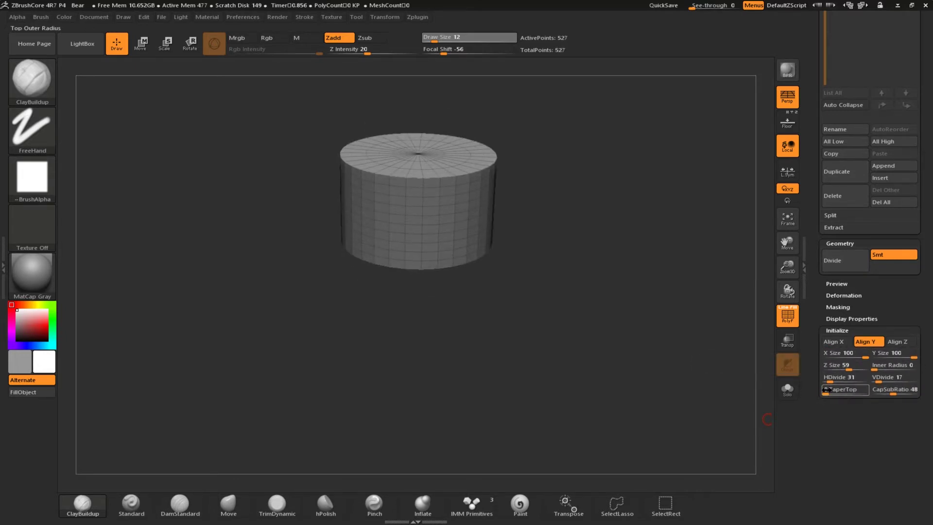
left_click_drag(828, 394, 840, 394)
left_click_drag(849, 368, 842, 368)
left_click(837, 330)
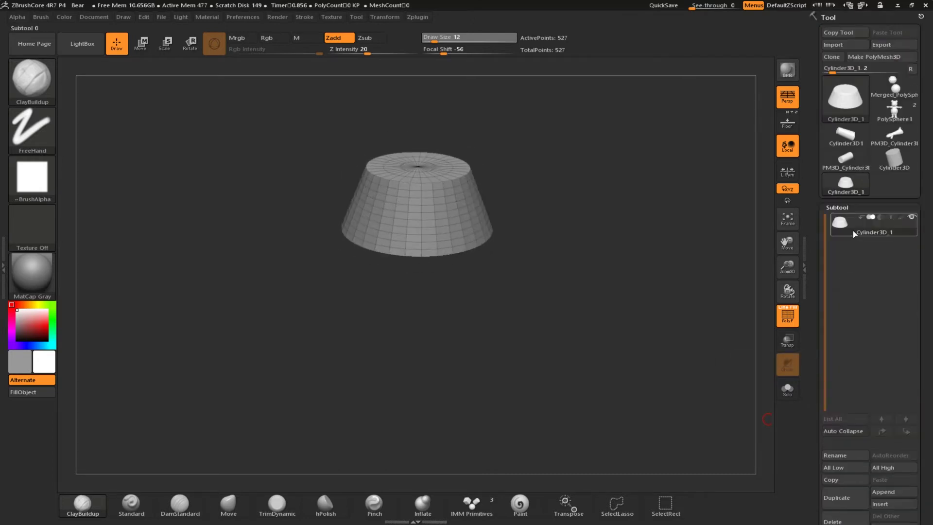
Duplicate the tapered cylinder and turn the copy upside down so the narrow ends of both pieces meet
scroll(850, 234, "down", 3)
key("w")
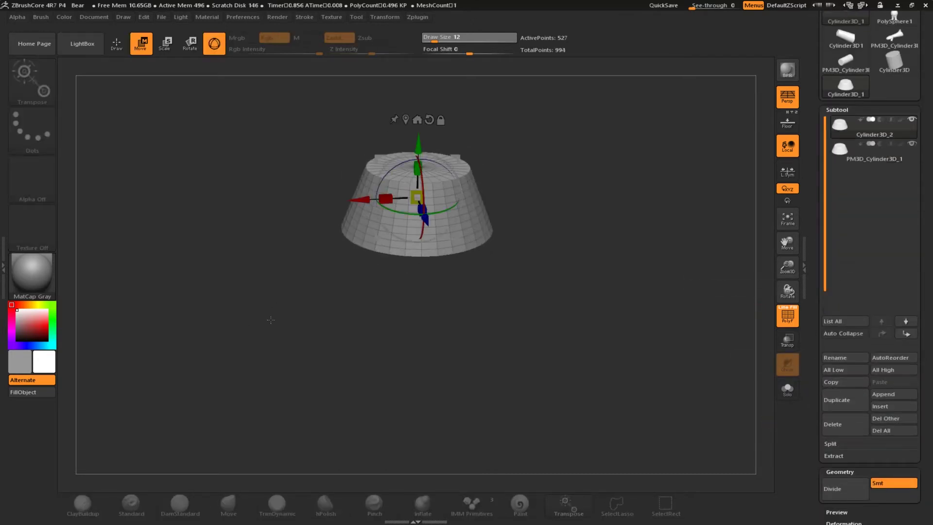
left_click_drag(289, 305, 365, 331, "alt")
left_click_drag(387, 263, 420, 348, "ctrl")
left_click_drag(160, 299, 127, 309)
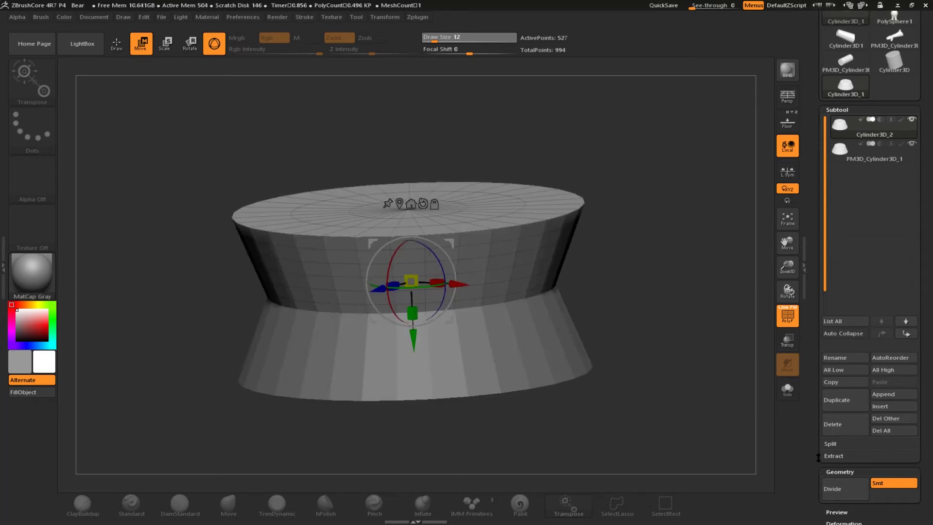
Try changing the upper cylinder's initialization values, including Z Size 44, and undo the trial changes
left_click_drag(924, 413, 925, 235)
left_click_drag(829, 429, 833, 428)
key("ctrl+z")
key("ctrl+z")
key("ctrl+z")
key("ctrl+z")
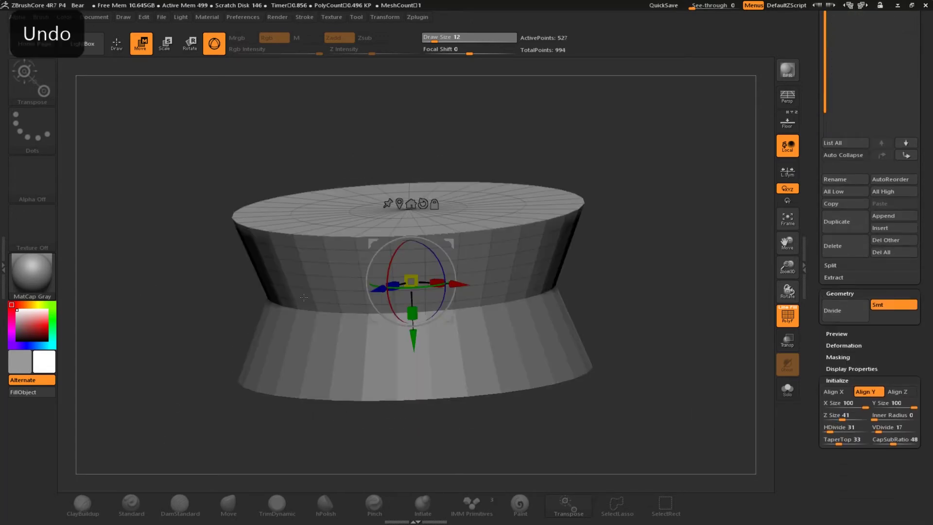
key("ctrl+z")
key("ctrl+z")
key("ctrl+z")
key("ctrl+z")
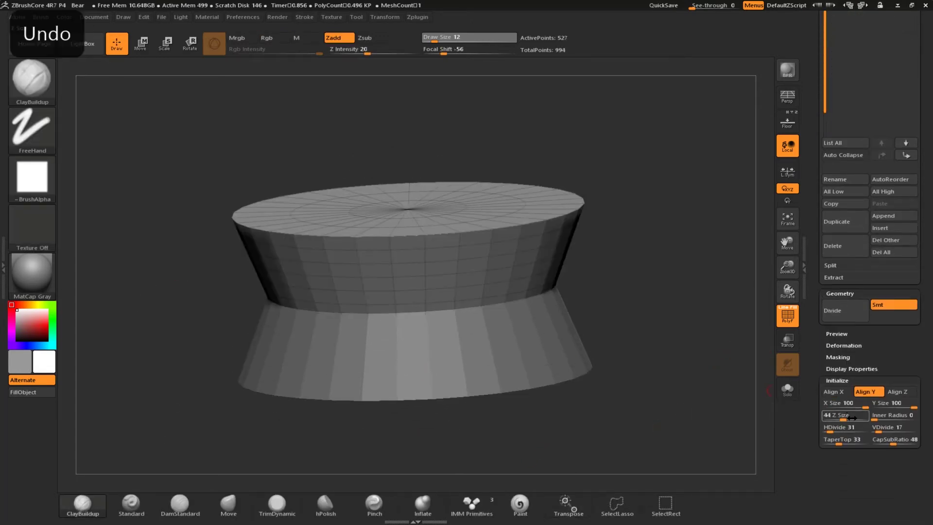
key("ctrl+z")
key("ctrl+z")
Try hollowing the upper cylinder with Inner Radius 68, VDivide 16 and TaperTop 30
left_click_drag(877, 416, 901, 416)
mouse_move(204, 258)
left_mouse_down()
mouse_move(204, 304)
mouse_move(195, 255)
left_mouse_up()
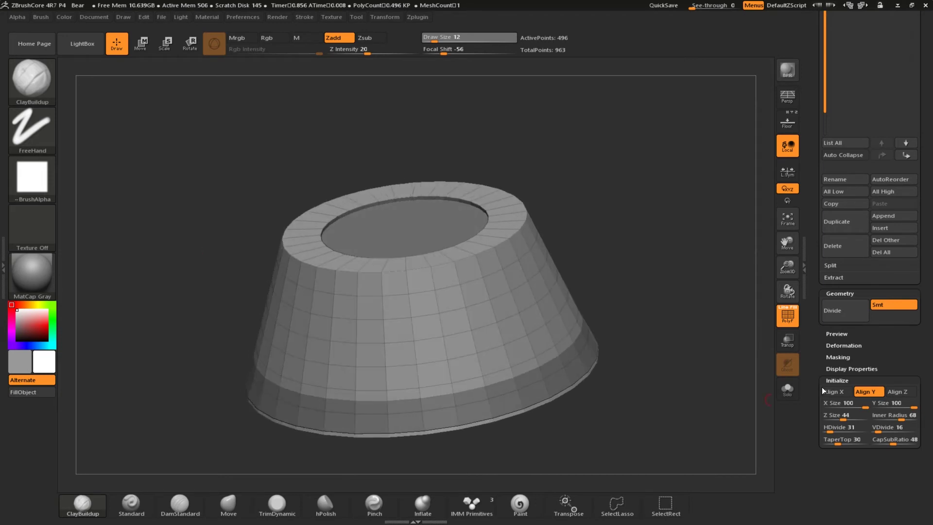
left_click_drag(847, 451, 847, 445)
left_click(843, 436)
key("ctrl+z")
left_click(847, 411)
left_click(901, 411)
key("ctrl+z")
key("ctrl+z")
left_click_drag(648, 388, 655, 340)
Try resizing the upper cylinder with Y Size 74 and Inner Radius 60, then undo the changes
left_click(907, 403)
left_click(904, 403)
key("ctrl+z")
left_click(898, 413)
left_click(879, 424)
key("ctrl+z")
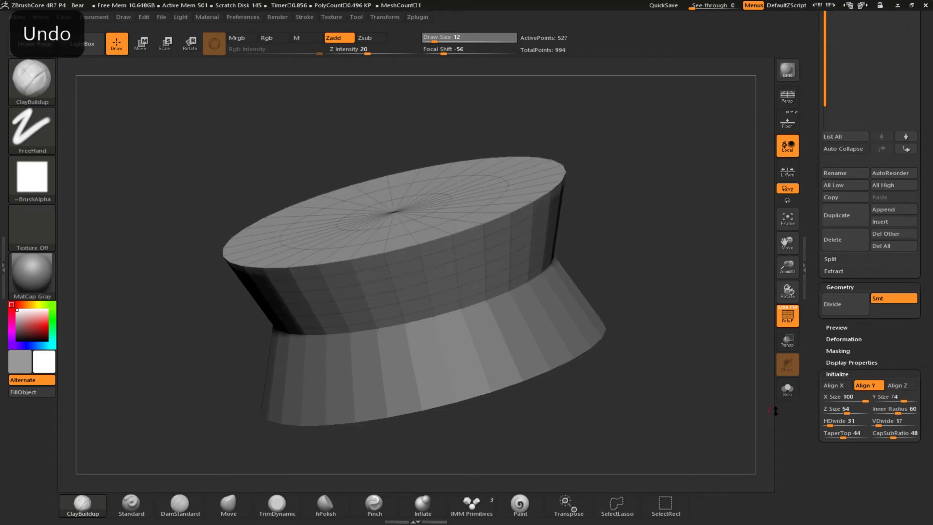
left_click(843, 412)
key("ctrl+z")
Convert the upper tapered cylinder into an editable PolyMesh3D tool
left_click_drag(146, 407, 179, 391)
left_click_drag(812, 47, 805, 329)
left_click_drag(812, 462, 812, 410)
left_click(826, 466)
left_click(729, 495)
left_click_drag(822, 498, 823, 327)
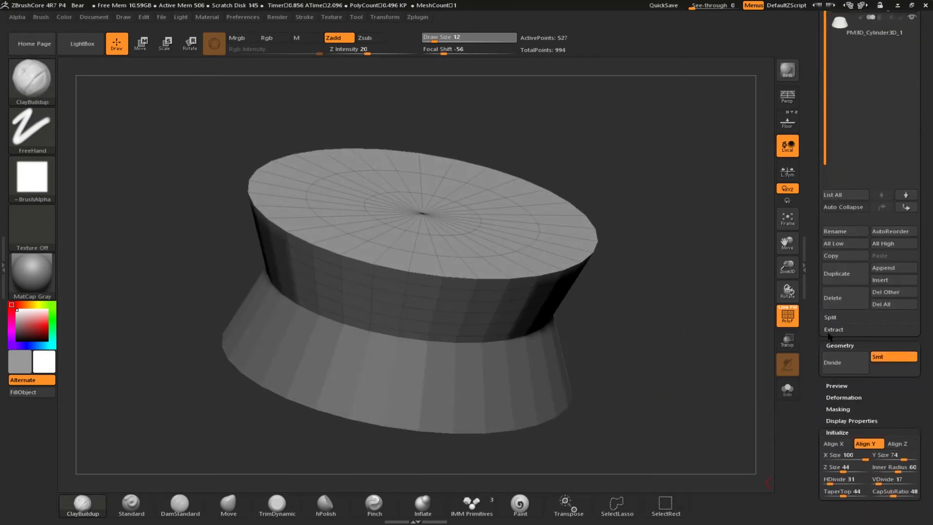
left_click(828, 330)
left_click_drag(809, 80, 809, 291)
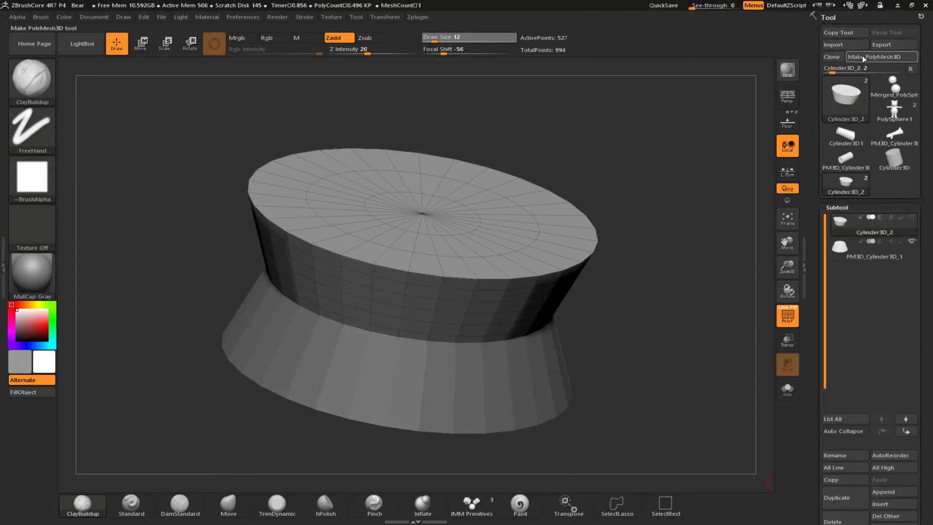
left_click(881, 58)
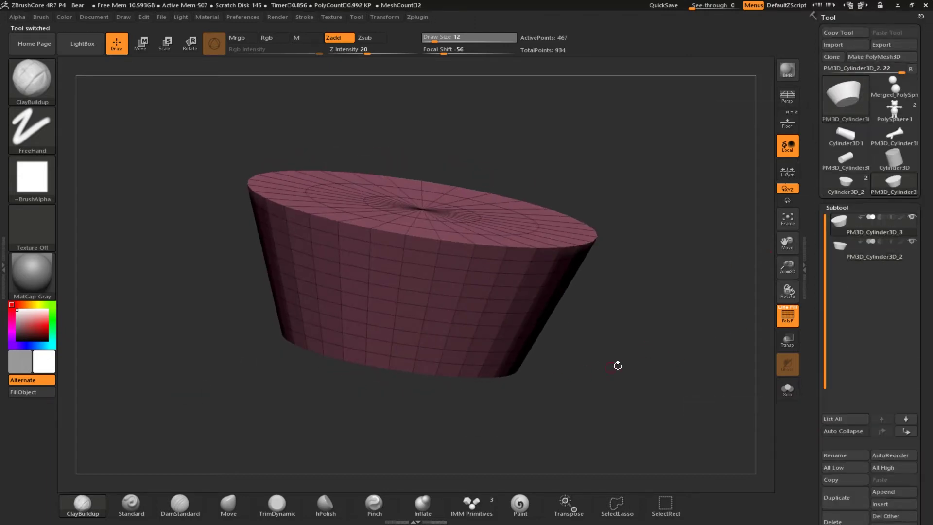
Turn one of the two polymesh cylinders wide end down and position it beneath the other
left_click(141, 44)
left_click_drag(193, 357, 196, 330)
left_click_drag(408, 255, 407, 358)
right_click_drag(301, 267, 298, 277)
left_click_drag(151, 386, 272, 440)
left_click(831, 252)
left_click(914, 217)
left_click_drag(410, 298, 384, 307)
mouse_move(221, 297)
left_mouse_down("shift")
mouse_move(200, 302)
mouse_move(232, 284)
mouse_move(228, 272)
left_mouse_up("shift")
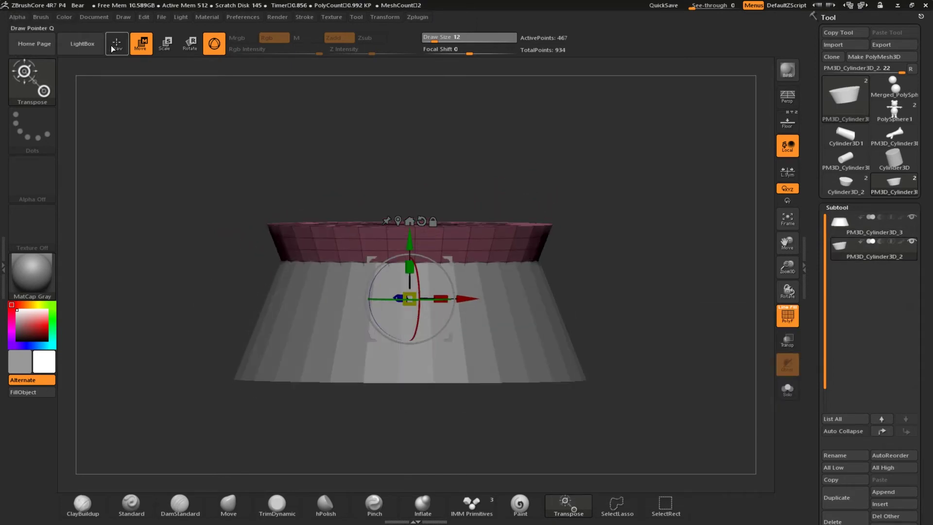
Hide the wireframe and merge the base cylinder subtool down with the rim cylinder below it in the list
mouse_move(161, 326)
left_mouse_down()
mouse_move(176, 373)
mouse_move(170, 336)
left_mouse_up()
left_click(787, 97)
mouse_move(180, 292)
left_mouse_down()
mouse_move(186, 323)
mouse_move(182, 292)
left_mouse_up()
left_click(791, 322)
left_click_drag(631, 301, 307, 296, "shift")
left_click_drag(824, 510, 825, 443)
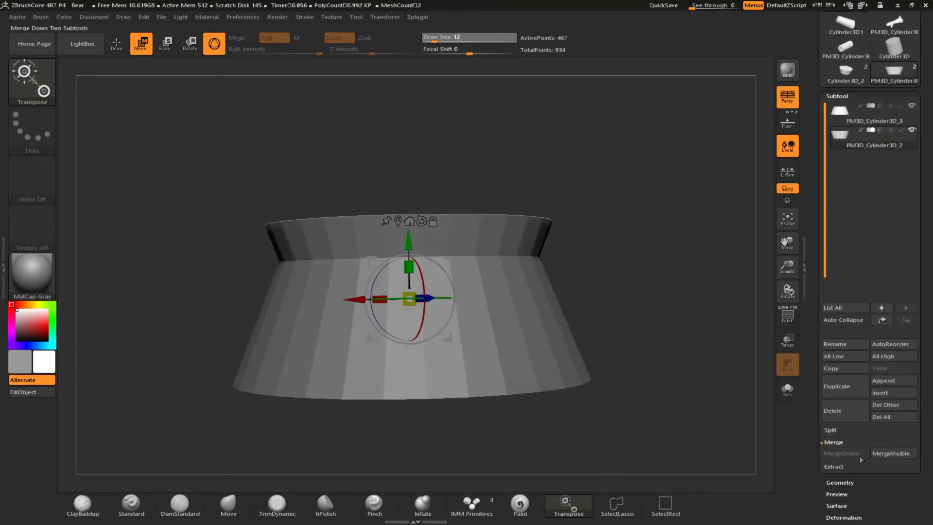
left_click(855, 115)
left_click(841, 453)
key("Return")
Return to Draw mode and step back and forward through the merged cylinder's undo history
mouse_move(69, 452)
left_mouse_down()
mouse_move(161, 457)
mouse_move(192, 426)
left_mouse_up()
key("q")
left_click_drag(189, 275, 221, 292)
key("ctrl+z")
key("ctrl+shift+z")
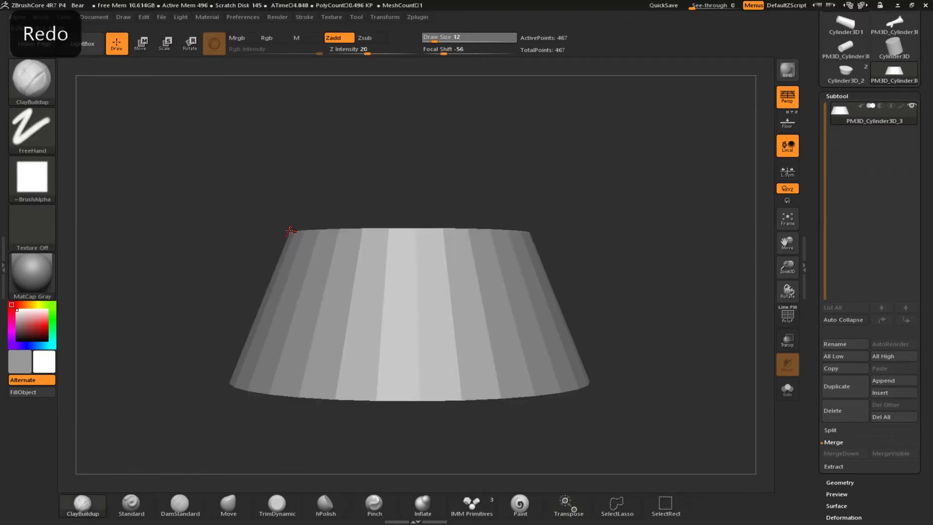
left_click_drag(632, 292, 658, 198)
Switch back to the two-part Cylinder3D_2 tool and try transforming its upper cylinder
left_click(845, 72)
mouse_move(119, 233)
left_mouse_down()
mouse_move(133, 337)
mouse_move(96, 361)
mouse_move(593, 140)
left_mouse_up()
key("ctrl+z")
key("w")
right_click_drag(309, 262, 408, 291)
left_click_drag(408, 291, 413, 269)
left_click(838, 494)
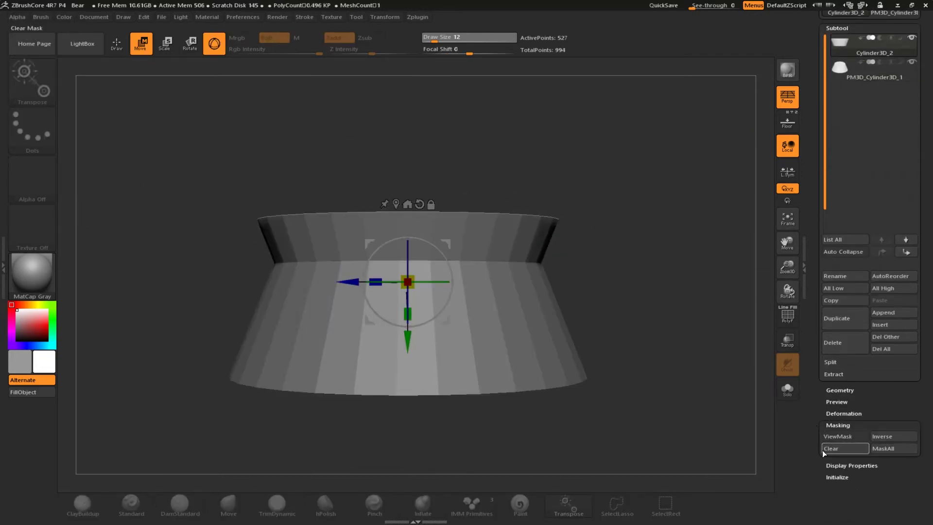
Make PolyMesh3D copies of both subtools of the Cylinder3D_2 tool
left_click_drag(817, 380, 817, 524)
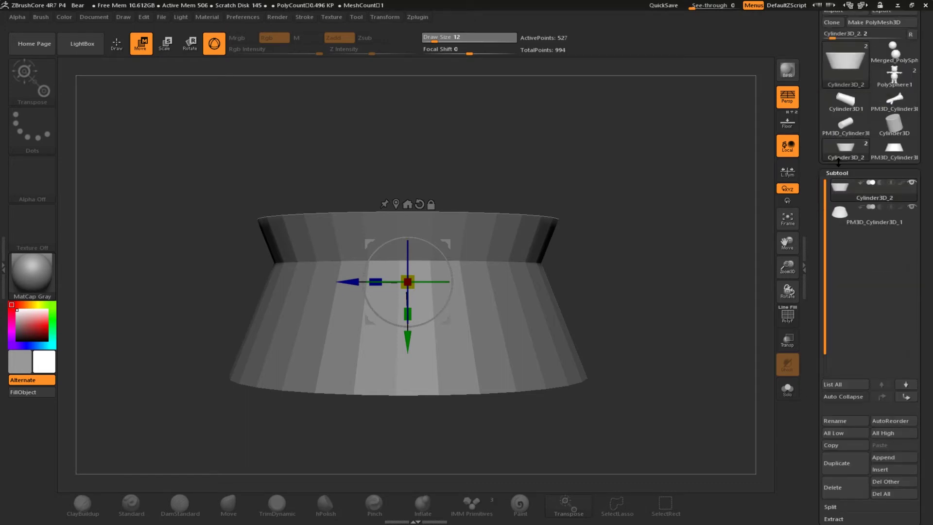
left_click(867, 20)
left_click(844, 148)
left_click(850, 237)
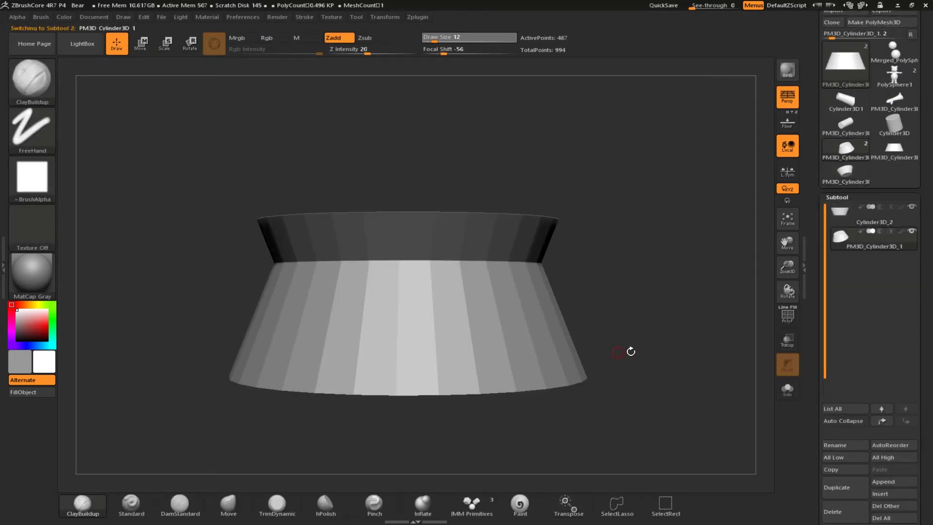
left_click(862, 23)
left_click(882, 163)
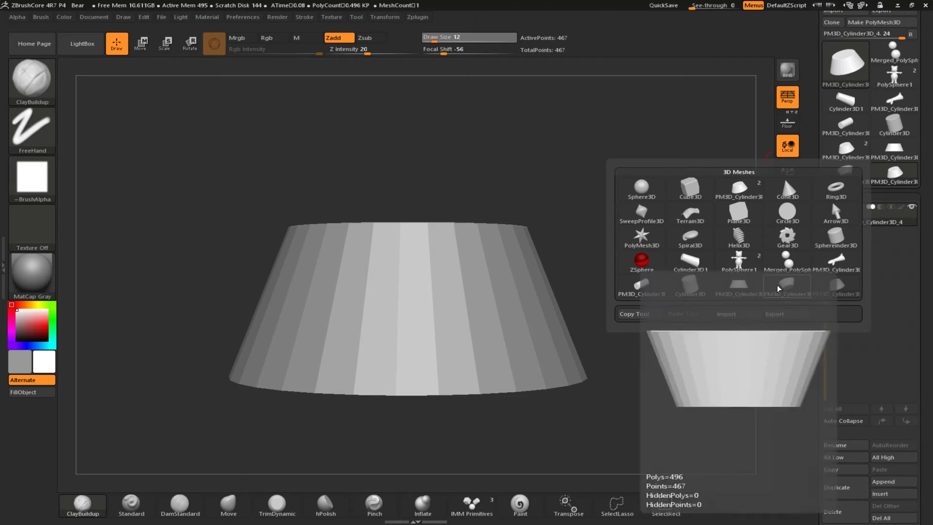
Delete the surplus polymesh cylinder tools and switch to the PM3D_Cylinder3D_3 tool
left_click_drag(817, 524, 817, 477)
left_click(839, 474)
left_click(755, 490)
left_click_drag(481, 316, 328, 319)
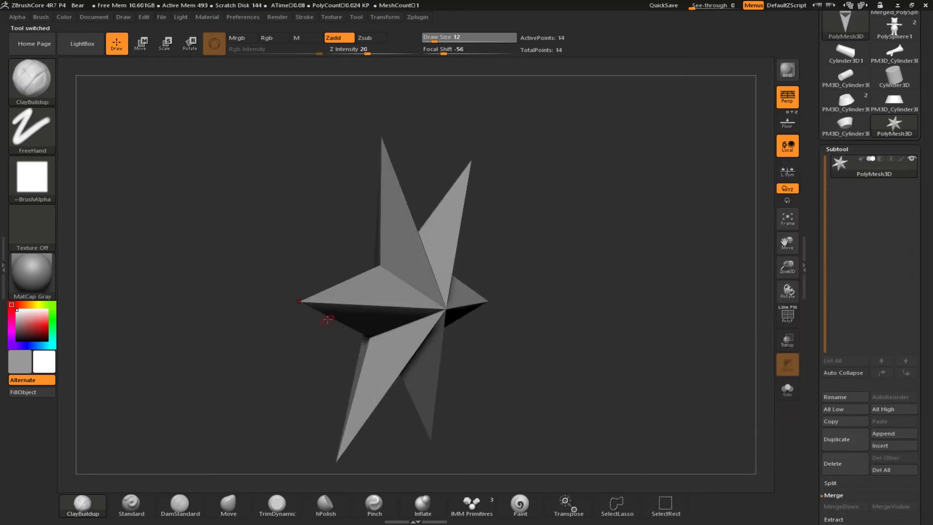
left_click(845, 129)
left_click(838, 463)
left_click(758, 489)
left_click(888, 103)
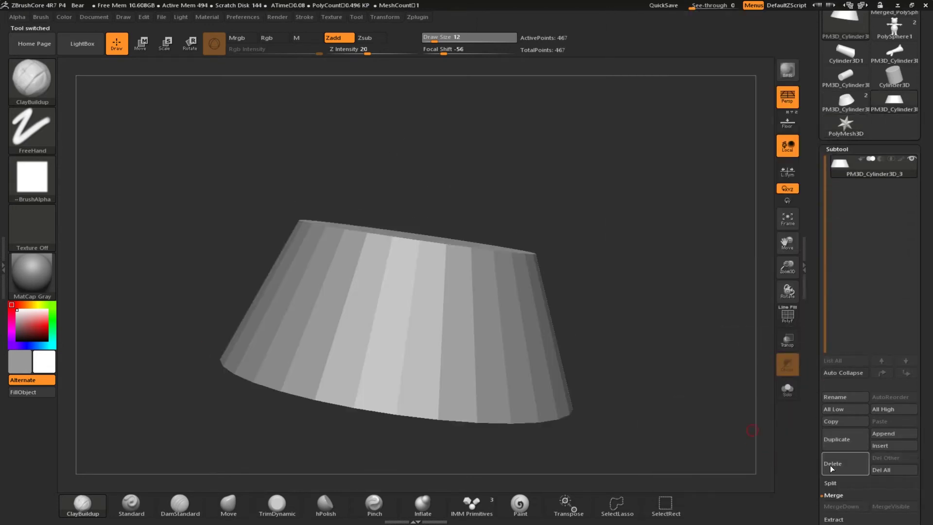
Duplicate the tapered cylinder, flip the copy upside down and seat it over the narrow end of the original
left_click(844, 174)
key("w")
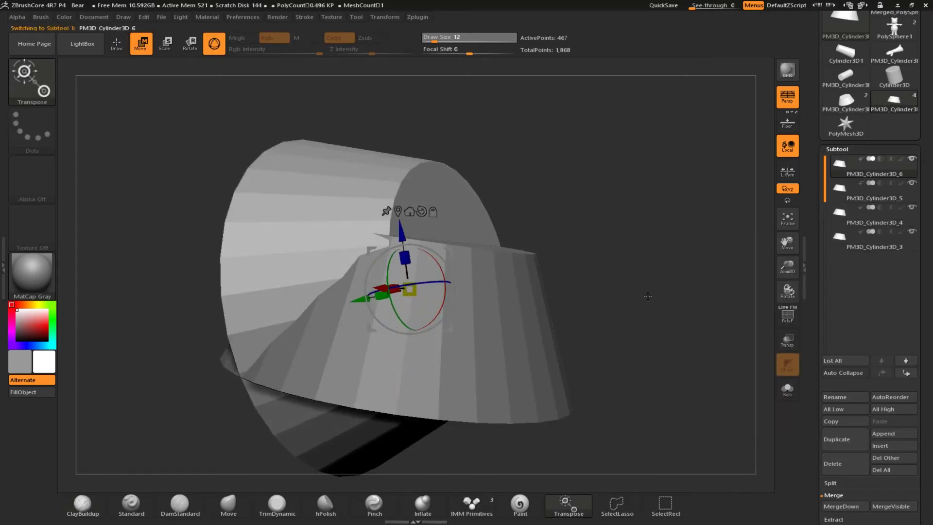
key("ctrl+z")
left_click_drag(144, 396, 245, 258, "shift")
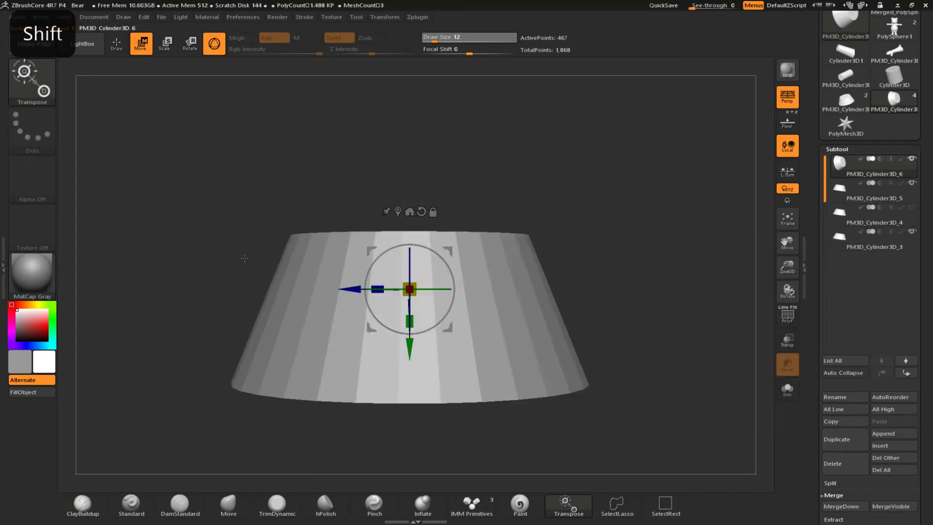
left_click(789, 104)
left_click_drag(383, 321, 409, 253, "shift")
left_click_drag(204, 238, 205, 282)
left_click_drag(409, 310, 388, 331)
left_click_drag(219, 311, 203, 287)
Convert the flipped cylinder to DynaMesh at resolution 128
left_click_drag(810, 486, 808, 384)
left_click(840, 363)
left_click(838, 377)
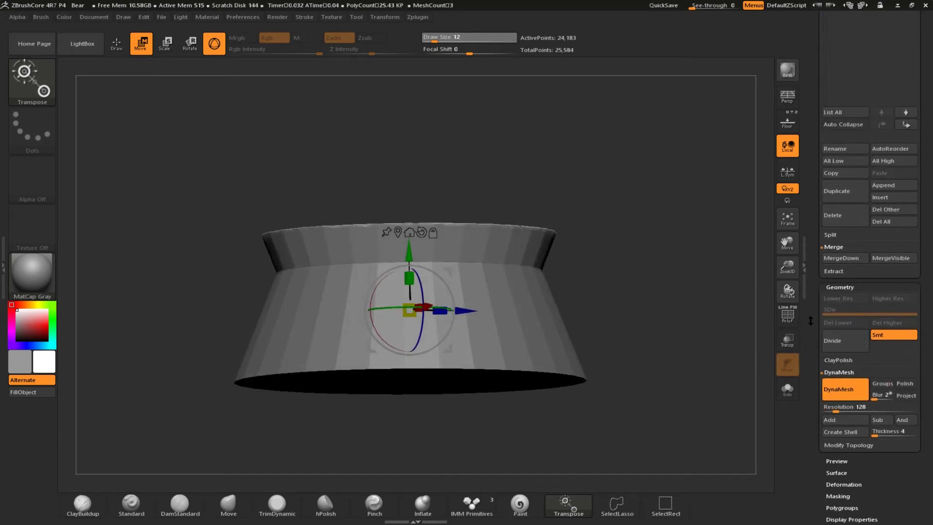
Convert the lower tapered cylinder to DynaMesh and delete the two spare cylinder copies from the subtool list
left_click(839, 392)
left_click(854, 290)
left_click(912, 307)
left_click(844, 309)
left_click_drag(814, 374, 814, 354)
scroll(827, 359, "down", 1)
left_click(832, 478)
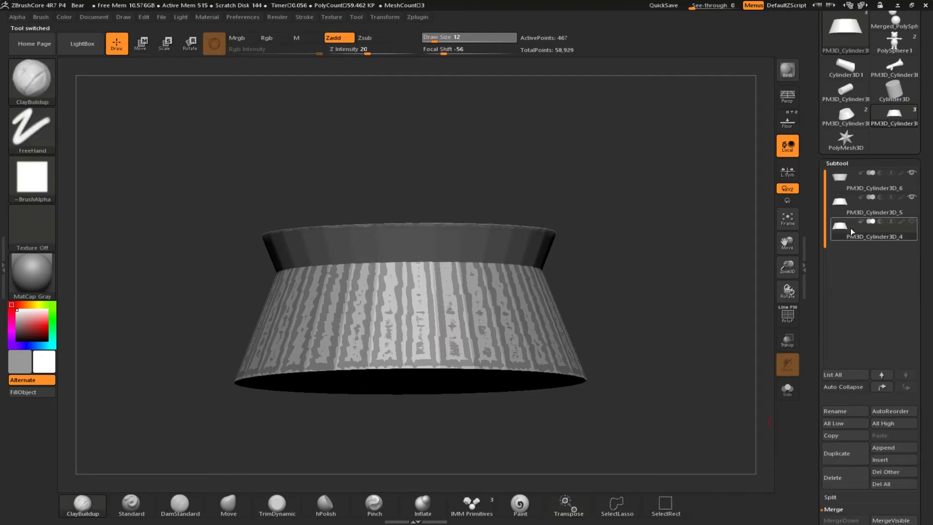
left_click(832, 478)
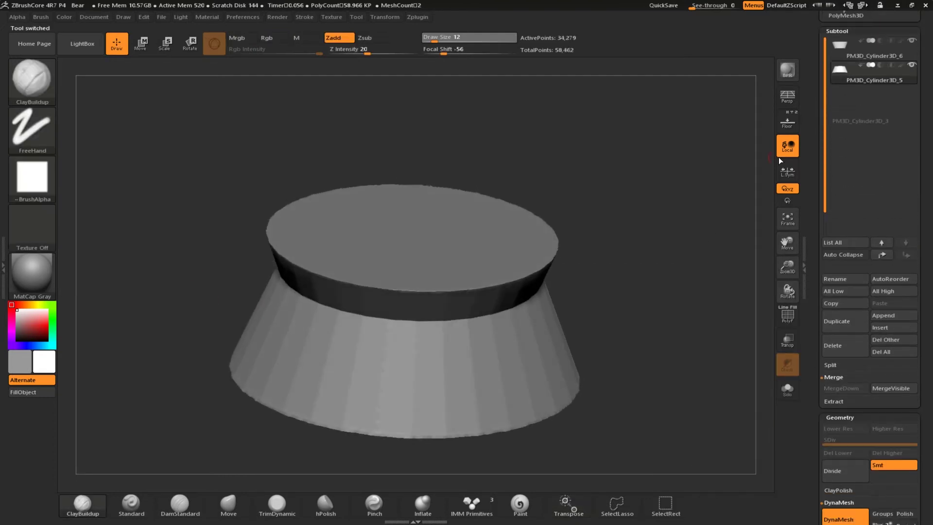
Merge the two tapered cylinders into a single subtool and update its DynaMesh
left_click(841, 388)
left_click_drag(400, 350, 179, 333, "shift")
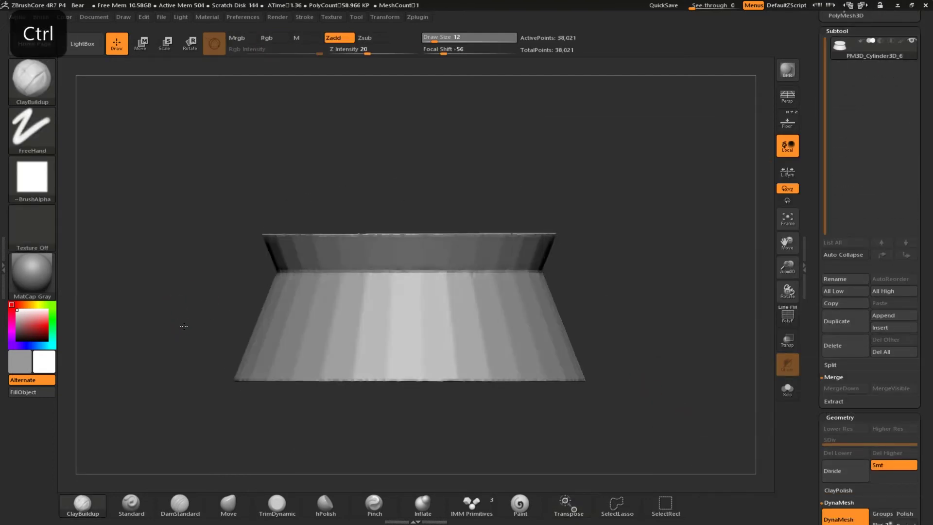
left_click_drag(405, 269, 179, 276)
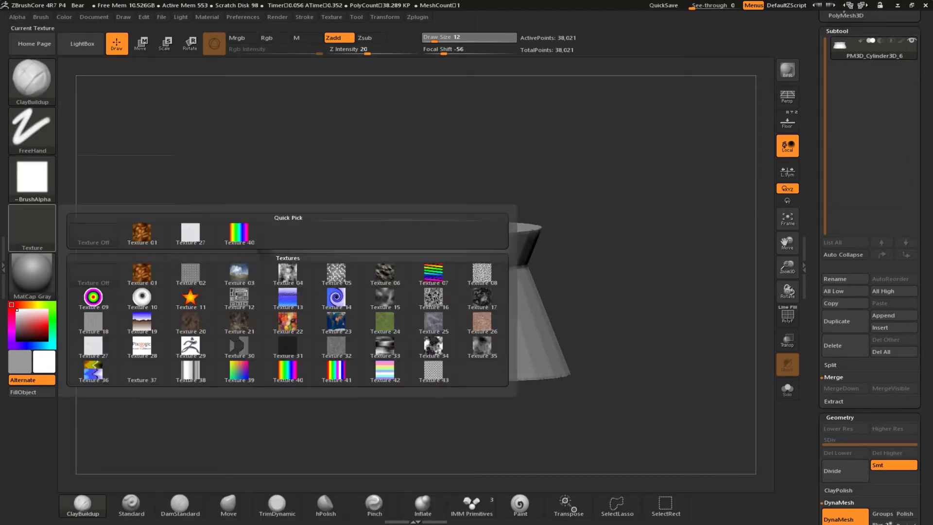
Load the star-shaped Alpha 10 into the masking brush and try the DragRect stroke
left_click(32, 132)
left_click(84, 506)
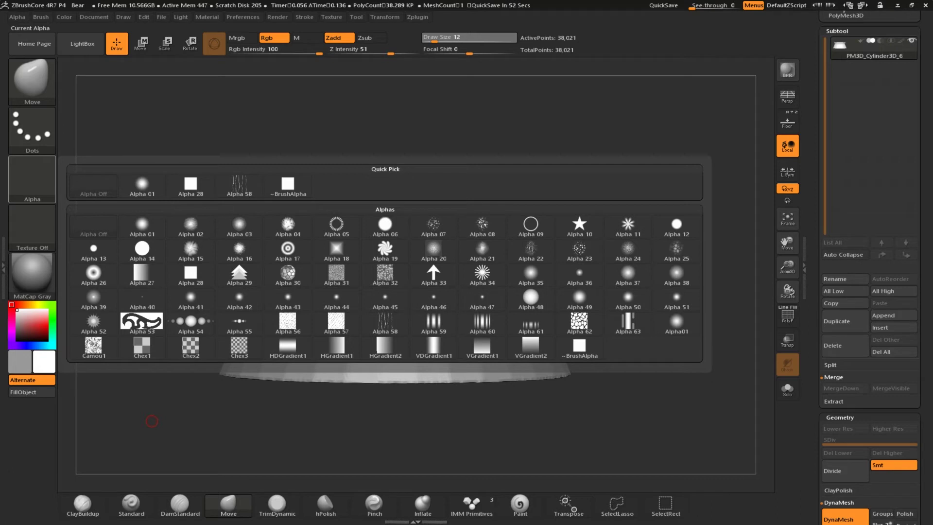
left_click(578, 226)
left_click_drag(367, 320, 385, 321, "ctrl")
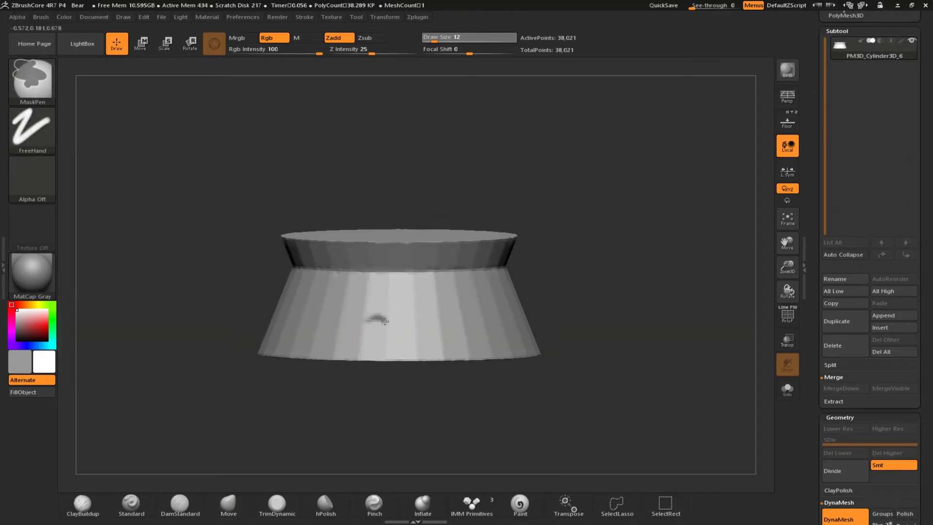
left_click(32, 179, "ctrl")
left_click(572, 222, "ctrl")
left_click(32, 130)
left_click(141, 136)
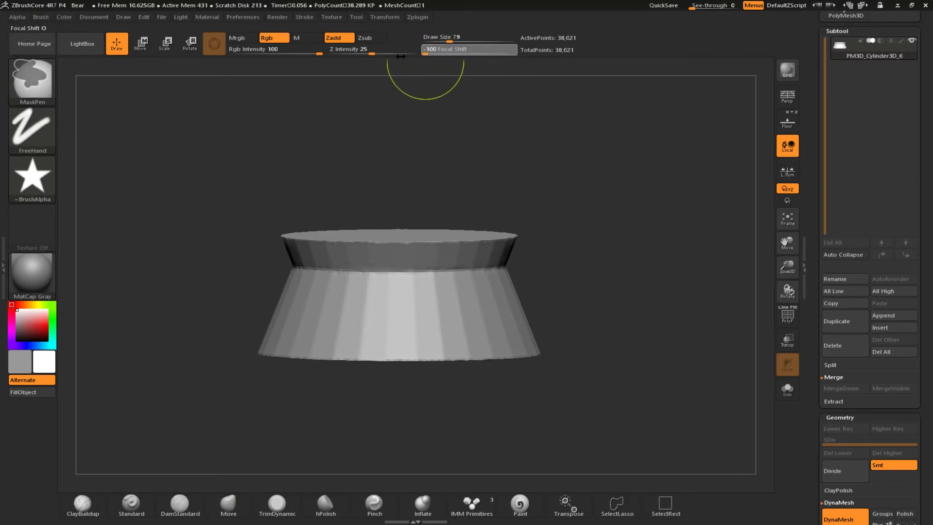
key("ctrl+z")
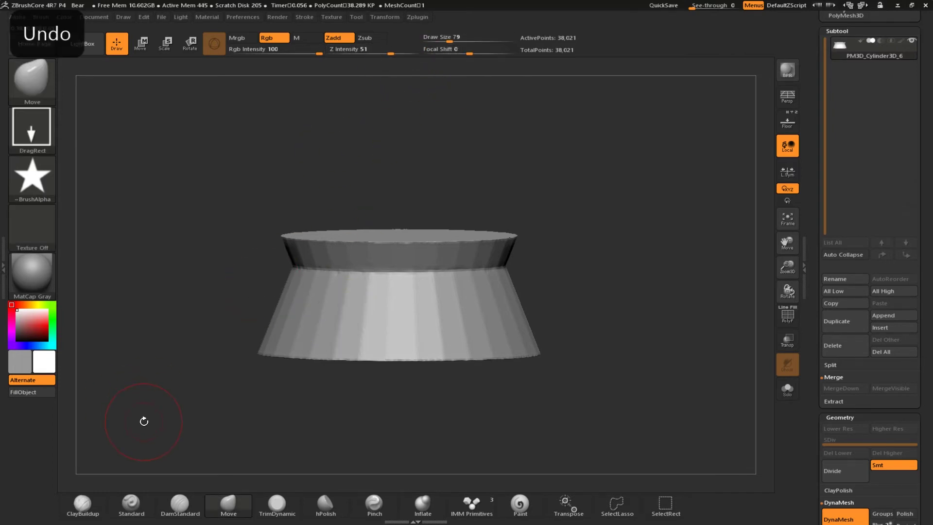
Return the Move brush to the Dots stroke and set the masking brush's stroke to Rect
left_click(32, 129)
left_click(32, 129)
left_click(92, 137)
mouse_move(144, 421)
left_mouse_down()
mouse_move(204, 452)
mouse_move(253, 340)
mouse_move(173, 284)
left_mouse_up()
key("ctrl+z")
left_click(32, 130)
left_click(32, 130, "ctrl")
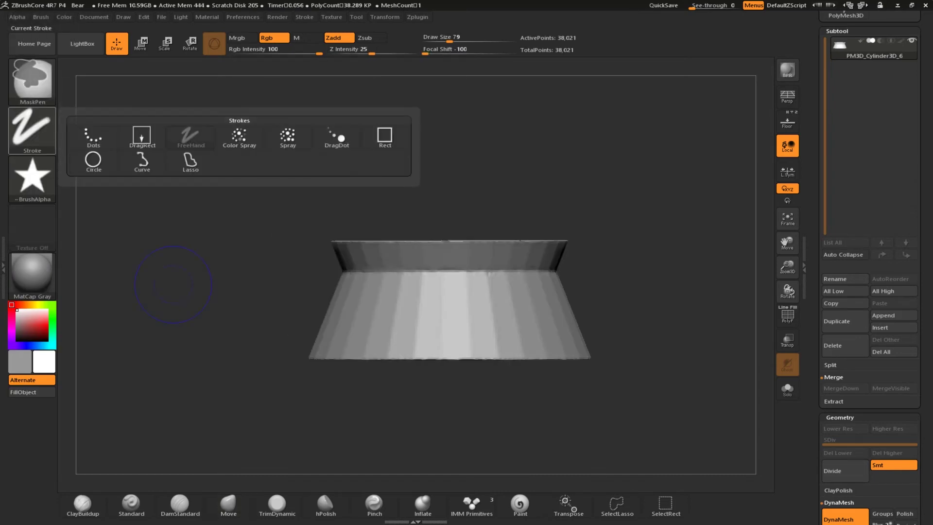
left_click(388, 135, "ctrl")
Try a star-shaped mask on the sloped side of the pedestal
left_click(236, 439, "ctrl")
left_click(203, 286, "ctrl")
left_click_drag(391, 307, 434, 336, "ctrl")
left_click(311, 372, "ctrl")
key("ctrl+z")
mouse_move(311, 372)
left_mouse_down()
mouse_move(241, 370)
mouse_move(204, 417)
left_mouse_up()
Try a star-shaped mask centred on the pedestal's flat top and clear it again
mouse_move(291, 418)
left_mouse_down()
mouse_move(424, 422)
mouse_move(431, 440)
mouse_move(144, 386)
mouse_move(184, 351)
mouse_move(160, 351)
left_mouse_up()
left_click(93, 265, "ctrl")
left_click(92, 265, "ctrl")
left_click_drag(209, 122, 378, 286, "ctrl")
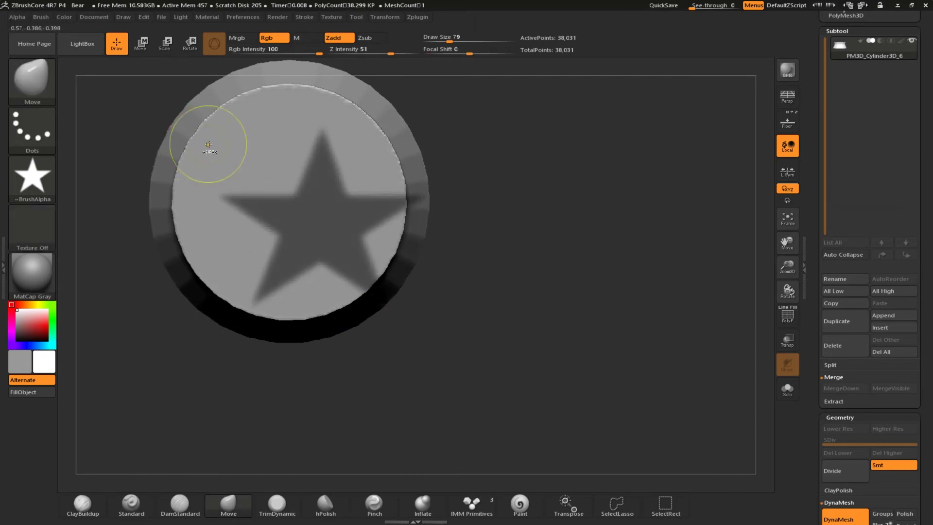
key("ctrl+z")
left_click_drag(208, 138, 370, 274, "ctrl")
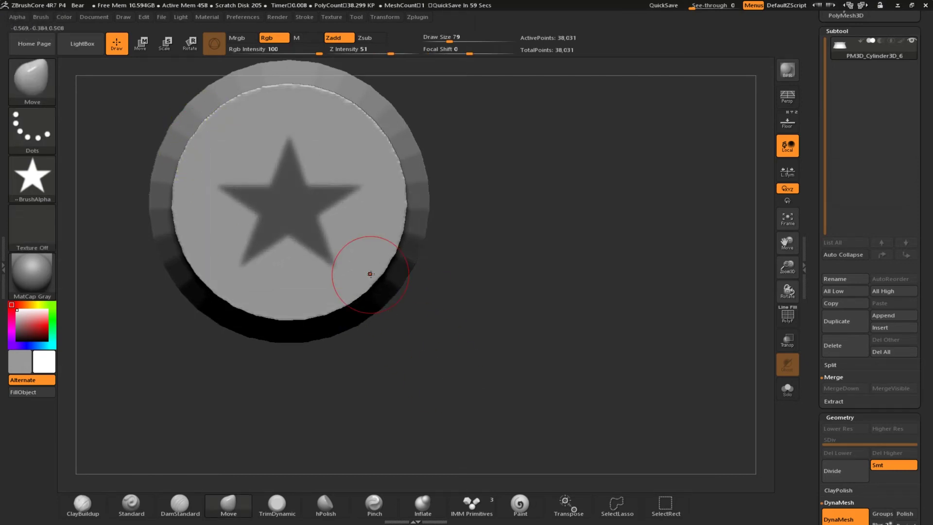
left_click(236, 370, "ctrl")
left_click_drag(236, 371, 356, 431)
mouse_move(272, 418)
left_mouse_down()
mouse_move(206, 429)
mouse_move(213, 363)
left_mouse_up()
left_click_drag(162, 304, 195, 379, "ctrl")
left_click_drag(195, 384, 189, 331)
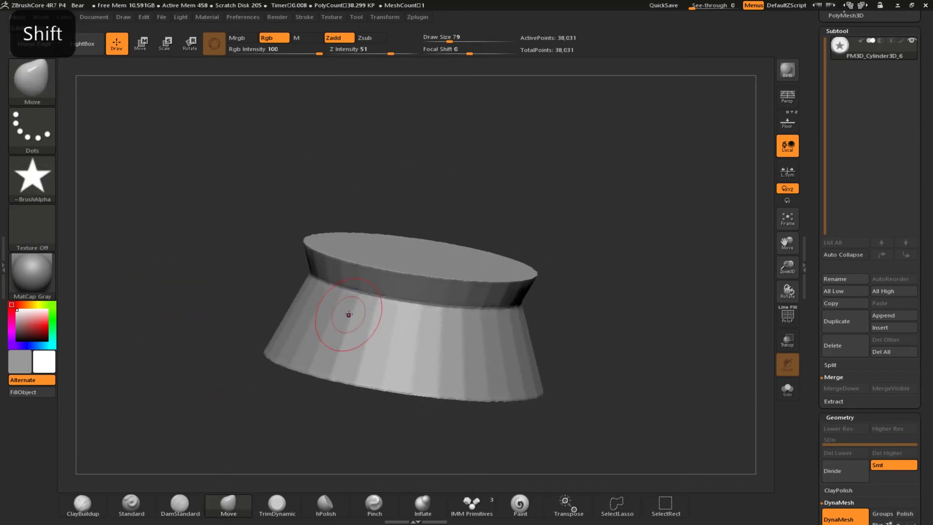
Mask several stars around the sloped side of the pedestal's lower part
left_click_drag(397, 365, 396, 365, "ctrl")
left_click_drag(229, 312, 229, 299, "shift")
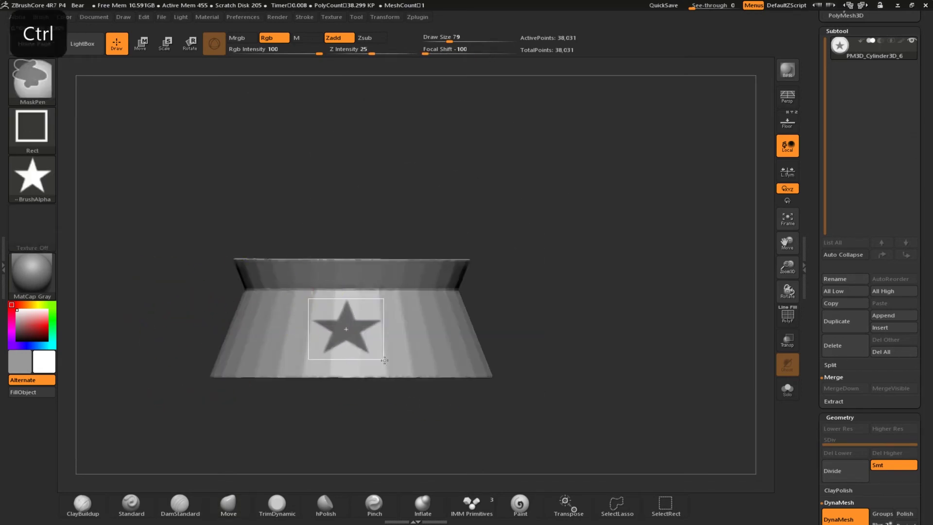
left_click_drag(403, 379, 403, 379, "ctrl")
left_click_drag(416, 410, 375, 411)
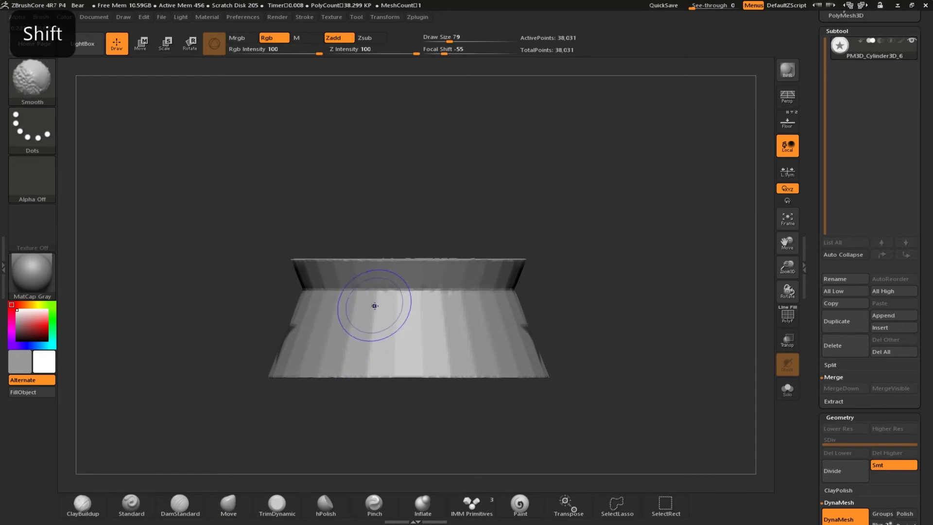
left_click_drag(448, 373, 448, 373, "ctrl")
left_click_drag(161, 403, 212, 403)
Switch the masking alpha to the round Alpha 06 and mask a circle between the stars on the pedestal
left_click(33, 178)
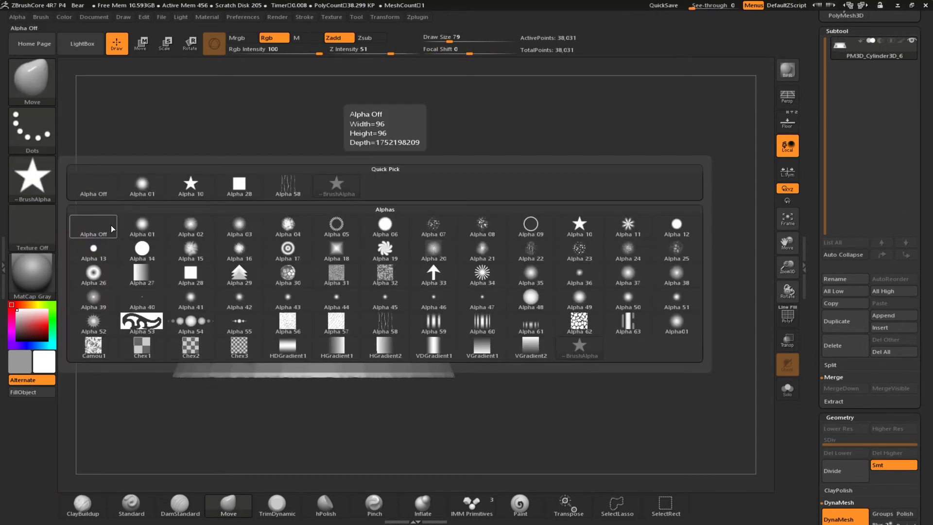
left_click(385, 223)
left_click(32, 178, "ctrl")
left_click(384, 224, "ctrl")
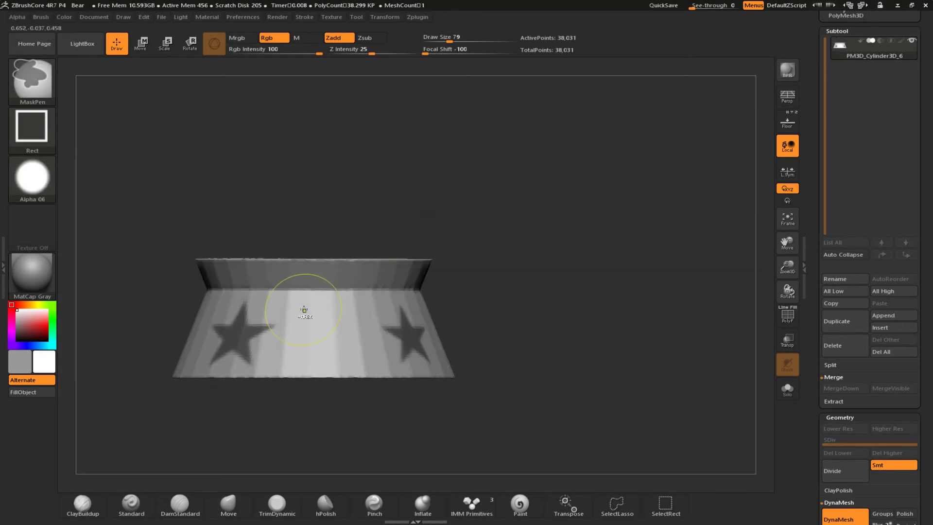
left_click_drag(370, 369, 371, 370, "ctrl")
key("ctrl+z")
left_click_drag(290, 306, 361, 364, "ctrl")
Undo the circle and star masks on the pedestal's side
mouse_move(209, 406)
left_mouse_down()
mouse_move(419, 414)
mouse_move(234, 405)
mouse_move(191, 381)
mouse_move(316, 375)
left_mouse_up()
key("ctrl+z")
key("ctrl+z")
key("ctrl+z")
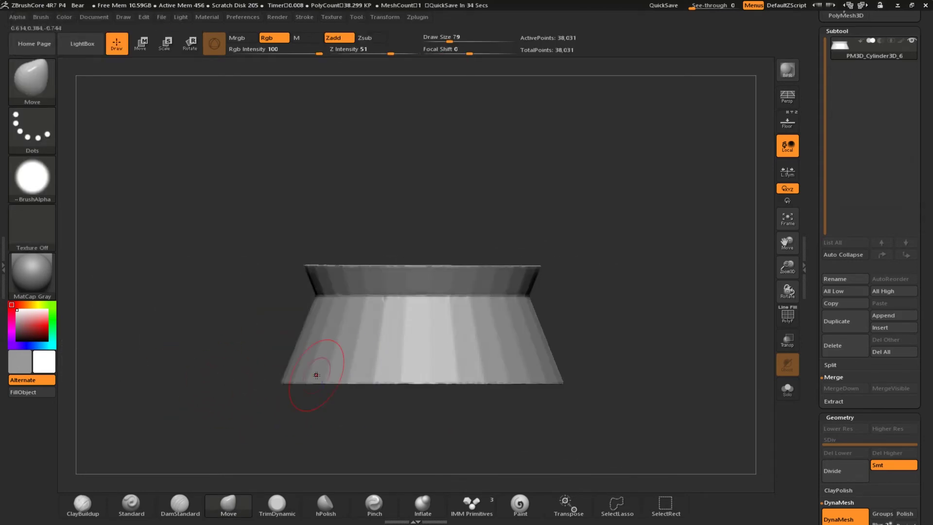
Append a cylinder to the pedestal and scale and move it so a thin disc rises inside the top rim
mouse_move(670, 343)
left_mouse_down()
mouse_move(682, 381)
mouse_move(680, 340)
left_mouse_up()
left_click(883, 316)
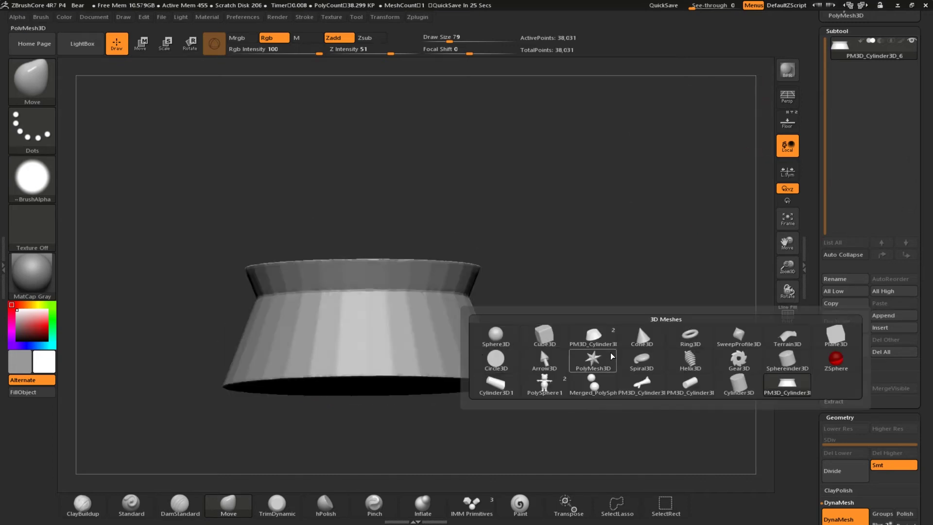
left_click(544, 337)
key("w")
left_click_drag(175, 272, 175, 298)
left_click(272, 306, "alt")
left_click_drag(361, 321, 304, 346)
left_click_drag(362, 290, 362, 364)
left_click_drag(362, 264, 362, 244)
mouse_move(177, 301)
left_mouse_down()
mouse_move(177, 371)
mouse_move(182, 304)
left_mouse_up()
Merge the pedestal and the raised disc into one subtool
left_click(854, 50)
left_click(821, 390)
left_click(759, 410)
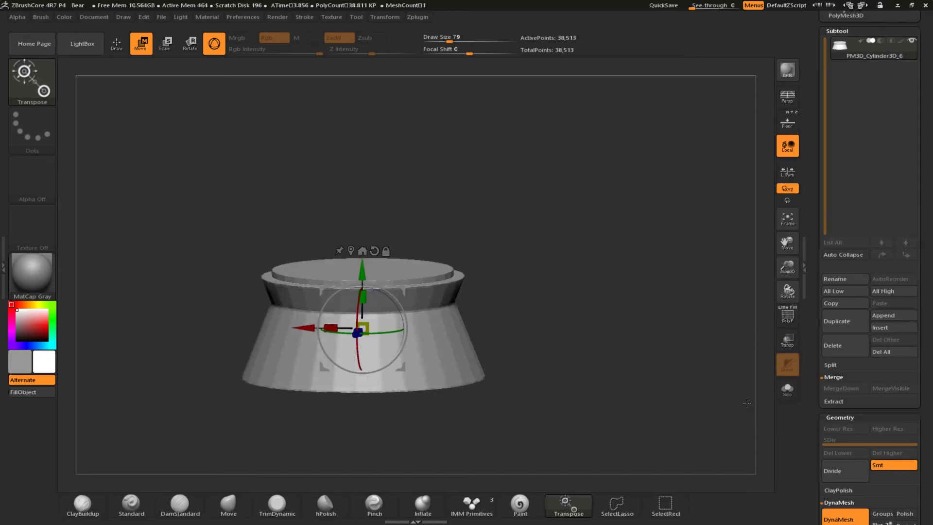
Switch to the PolySphere1 bear tool and append the pedestal to it as a subtool
left_click_drag(826, 194, 826, 394)
left_click(894, 115)
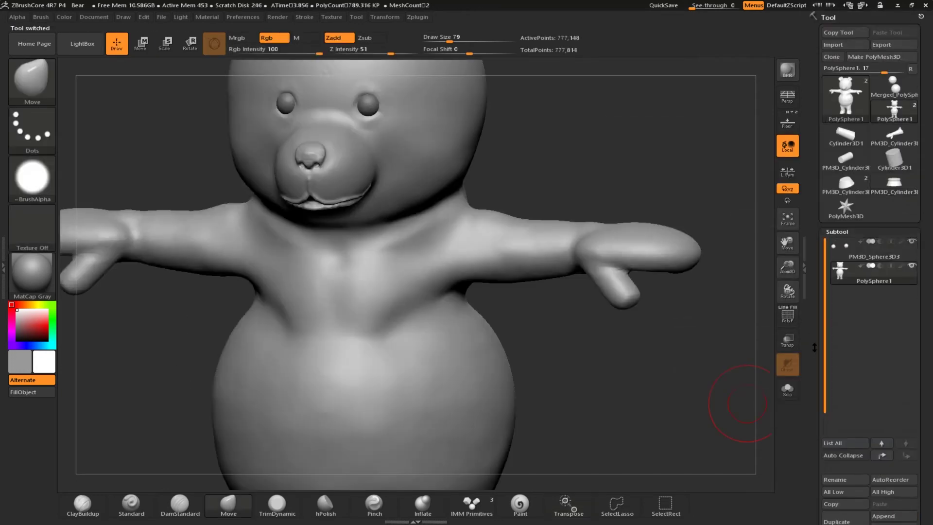
left_click_drag(831, 511, 833, 301)
left_click(894, 296)
left_click(638, 293)
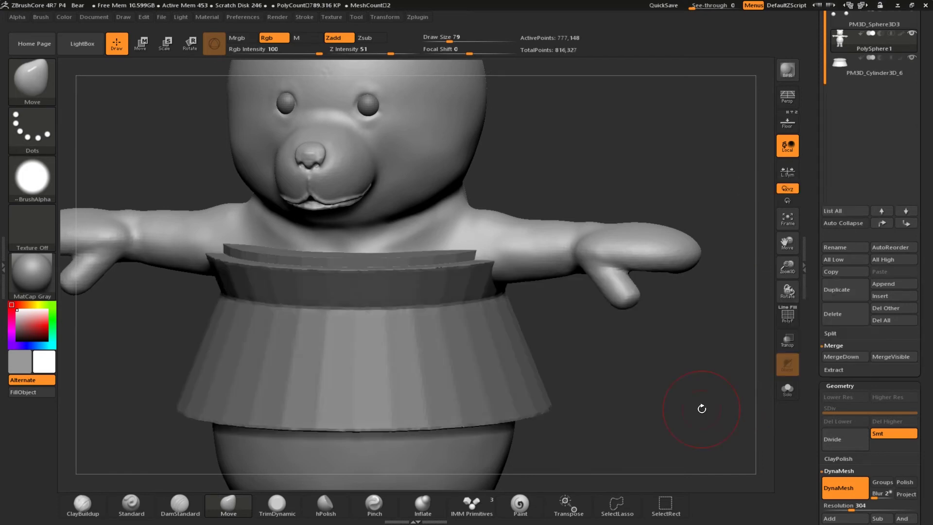
Select the pedestal subtool and move it straight down beneath the bear's feet
right_click_drag(123, 380, 213, 209, "alt")
right_click_drag(271, 323, 271, 257, "ctrl")
key("w")
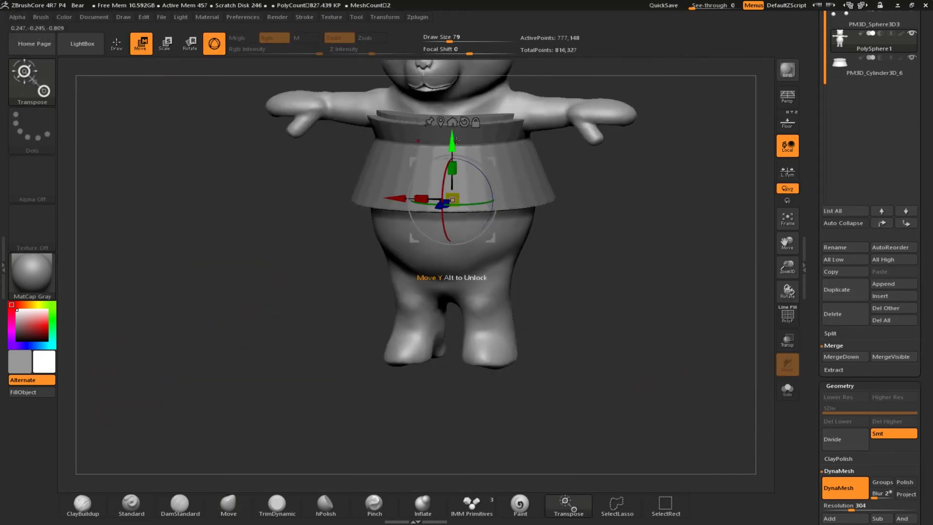
left_click_drag(451, 140, 452, 215)
key("ctrl+z")
left_click(843, 67)
left_click_drag(452, 100, 452, 349)
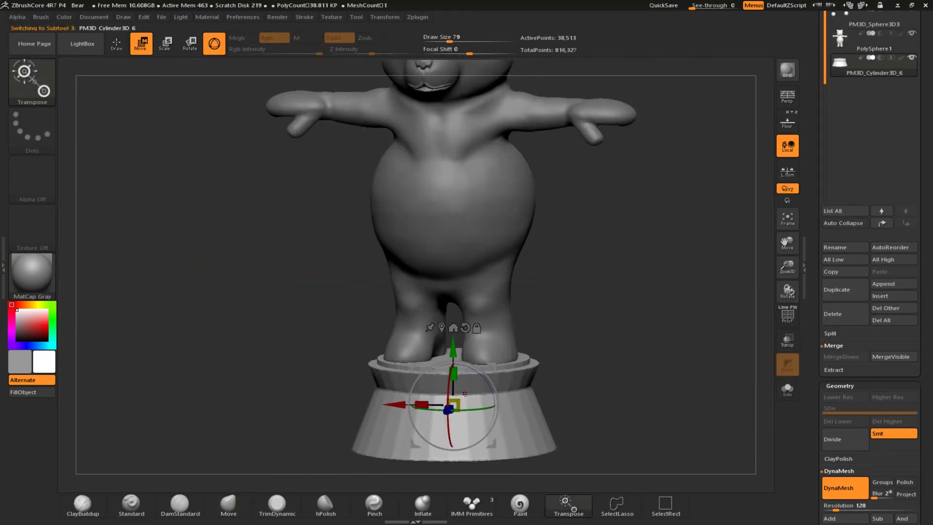
Enlarge the pedestal and adjust its height so the bear's feet sink slightly into the top disc
left_click_drag(453, 405, 479, 404)
left_click_drag(451, 346, 443, 362)
right_click_drag(311, 360, 204, 360)
left_click_drag(453, 364, 453, 357)
right_click_drag(228, 340, 209, 340)
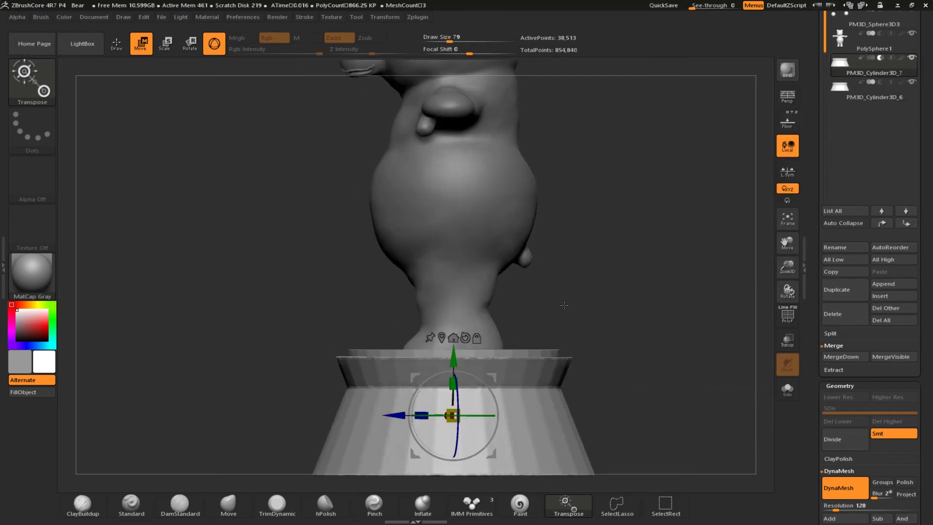
Duplicate the bear body subtool
left_click(841, 42)
left_click(839, 297)
left_click_drag(228, 238, 270, 267)
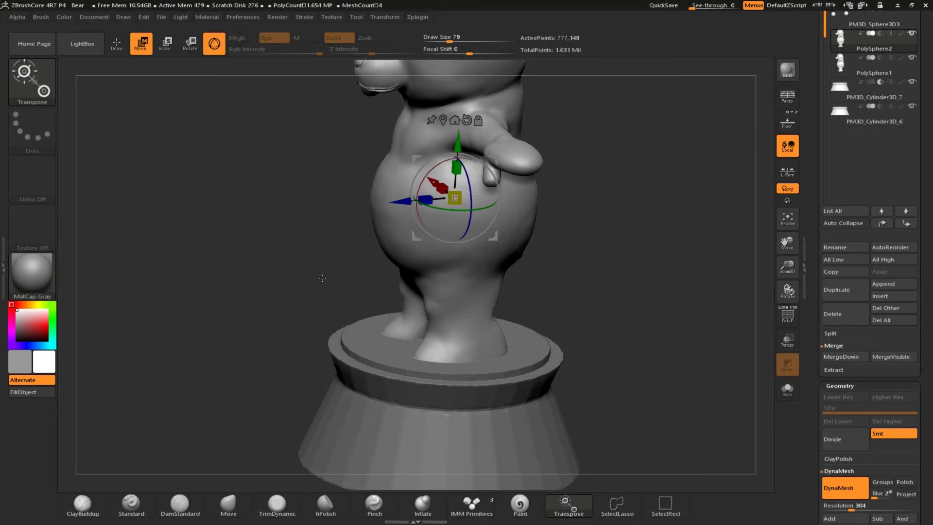
Reorder the subtools so the bear body PolySphere1 sits directly above the subtractive pedestal copy PM3D_Cylinder3D_7
left_click(904, 223)
left_click(905, 223)
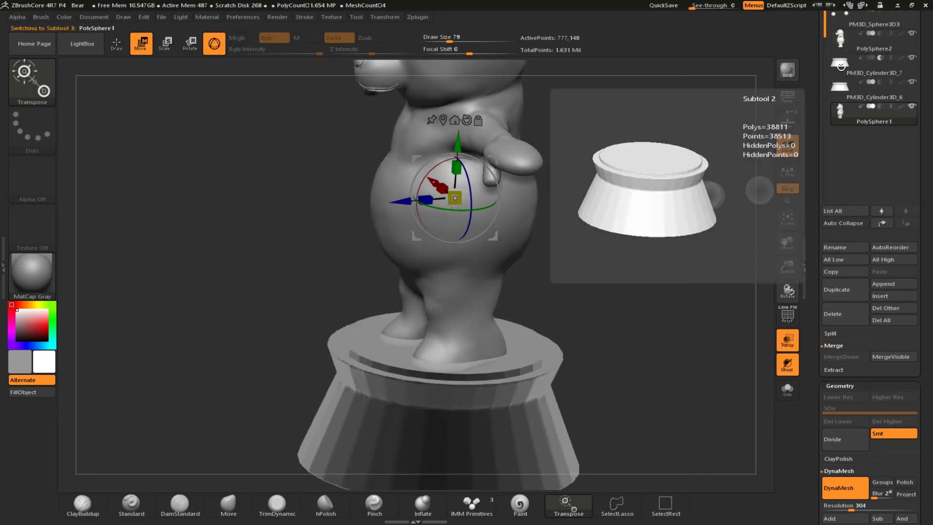
left_click(846, 65)
left_click(787, 340)
left_click(906, 211)
left_click(906, 211)
Try merging the bear body PolySphere1 down with the subtractive pedestal copy
left_click(853, 91)
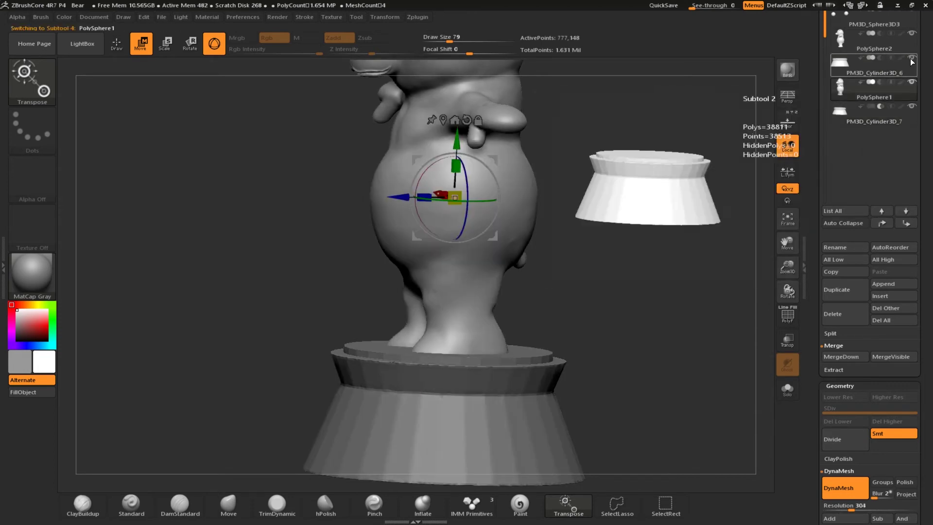
scroll(870, 315, "down", 5)
left_click(841, 196)
left_click(758, 218)
scroll(843, 182, "up", 8)
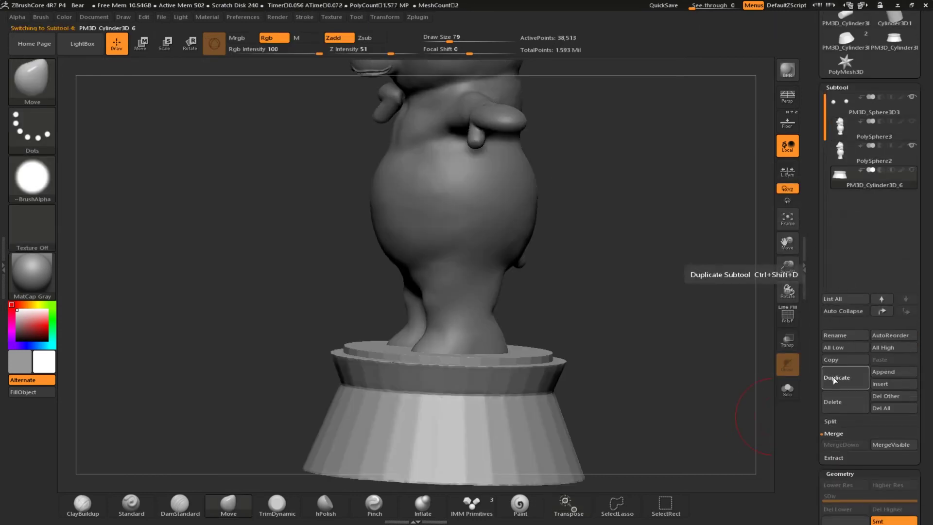
Subtract a duplicate of the pedestal from the bear body by merging the two and updating the DynaMesh
left_click(881, 299)
left_click_drag(920, 301, 919, 122)
left_click_drag(920, 219, 920, 269)
left_click(893, 49)
left_click_drag(919, 48, 918, 78)
left_click(845, 243)
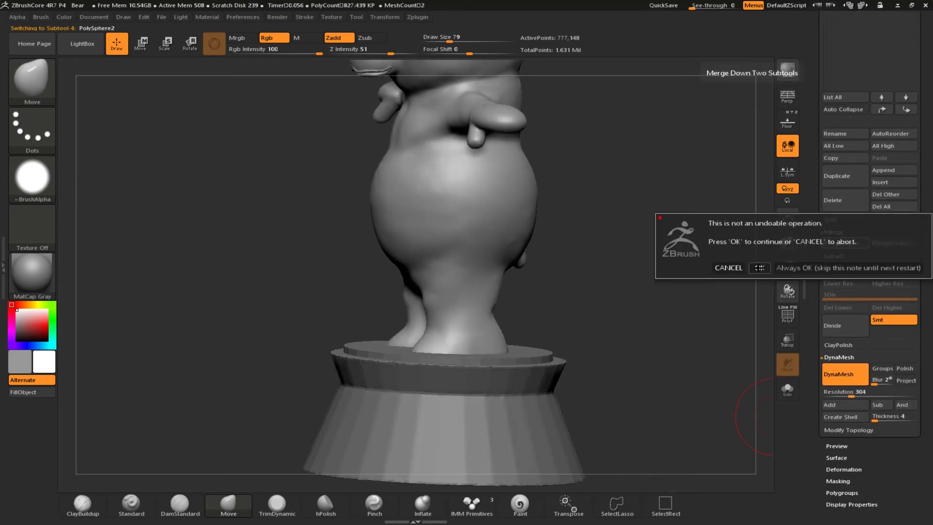
left_click(759, 268)
key("ctrl")
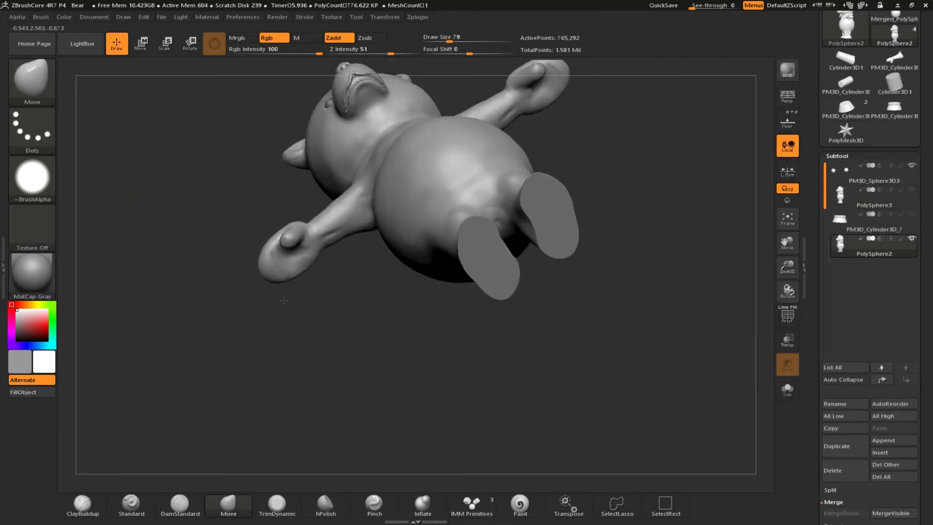
Show the pedestal with the bear body and turn on transparency to inspect how the cut feet meet the base
left_click_drag(284, 300, 270, 376)
left_click(912, 221)
left_click_drag(195, 311, 238, 313)
left_click(873, 249)
left_click(787, 340)
left_click(912, 214)
right_click_drag(413, 354, 481, 403, "ctrl")
mouse_move(187, 294)
left_mouse_down()
mouse_move(210, 321)
mouse_move(228, 267)
mouse_move(110, 187)
mouse_move(104, 213)
left_mouse_up()
Set the draw size to 25 and give the masking brush a FreeHand stroke with no alpha
left_click(49, 20)
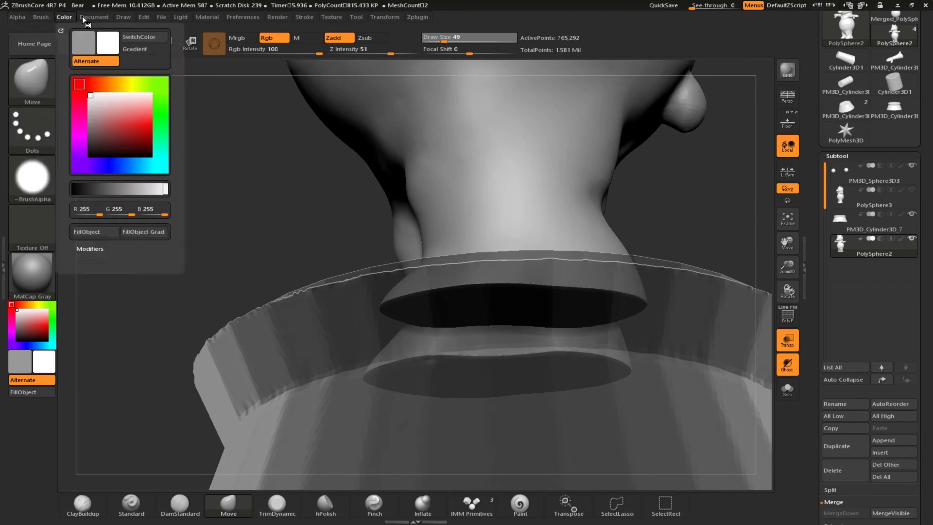
left_click(121, 102)
left_click_drag(265, 194, 287, 272)
left_click(439, 40)
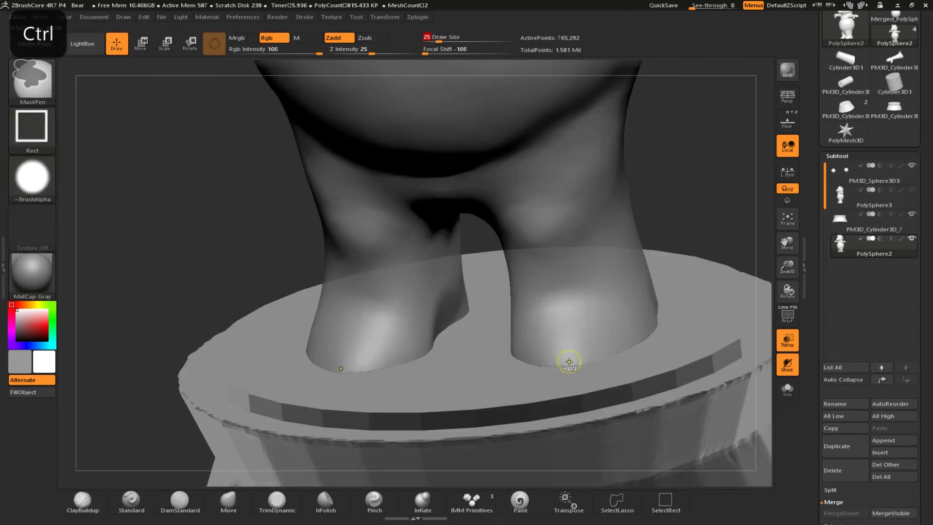
left_click_drag(548, 356, 533, 348, "ctrl")
left_click(536, 358, "ctrl")
left_click(30, 134, "ctrl")
left_click(163, 130, "ctrl")
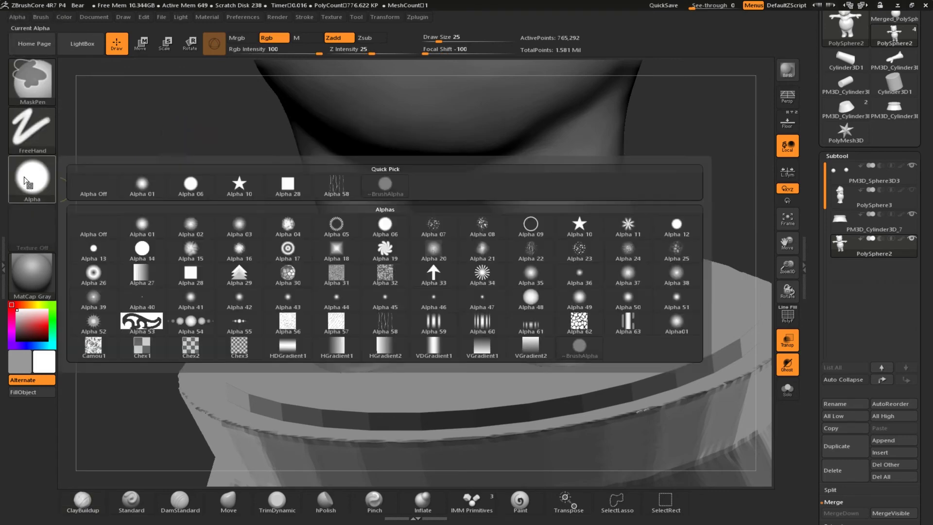
left_click_drag(214, 271, 163, 292)
Paint a mask along the lower rims of both bear feet and invert it
mouse_move(486, 319)
left_mouse_down("alt")
mouse_move(311, 296)
mouse_move(210, 265)
mouse_move(346, 317)
mouse_move(314, 345)
mouse_move(385, 352)
mouse_move(436, 258)
mouse_move(435, 316)
left_mouse_up("alt")
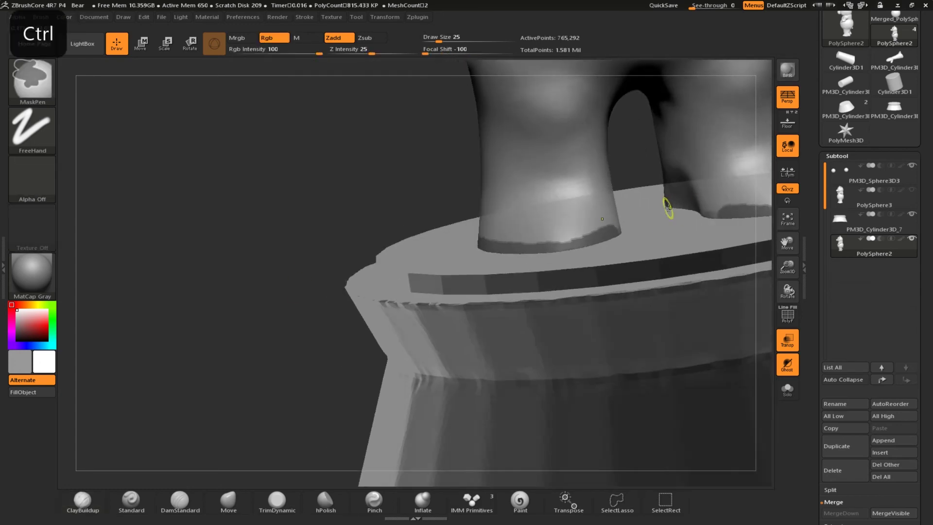
left_click_drag(666, 209, 709, 212, "ctrl")
left_click_drag(364, 238, 613, 250)
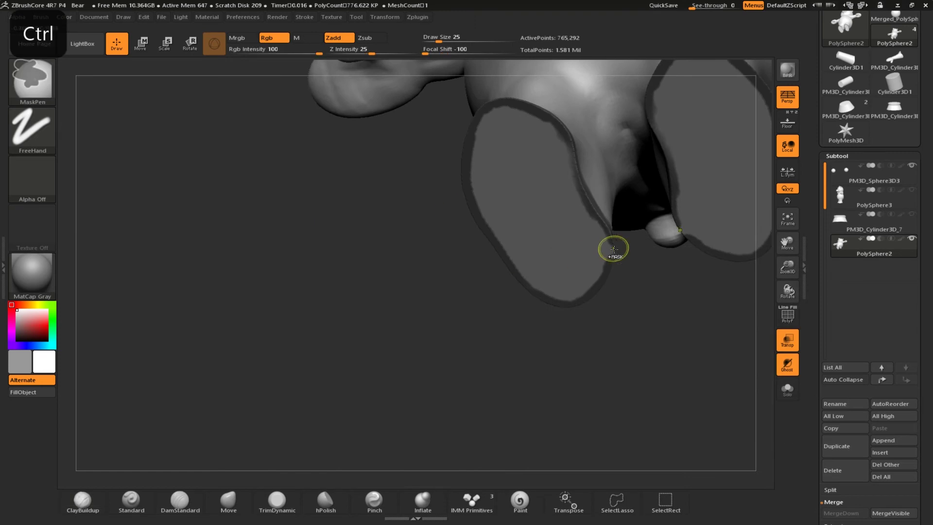
left_click(302, 228, "ctrl")
Smooth the unmasked rims around the soles of both feet and clear the mask
left_click_drag(379, 290, 382, 331)
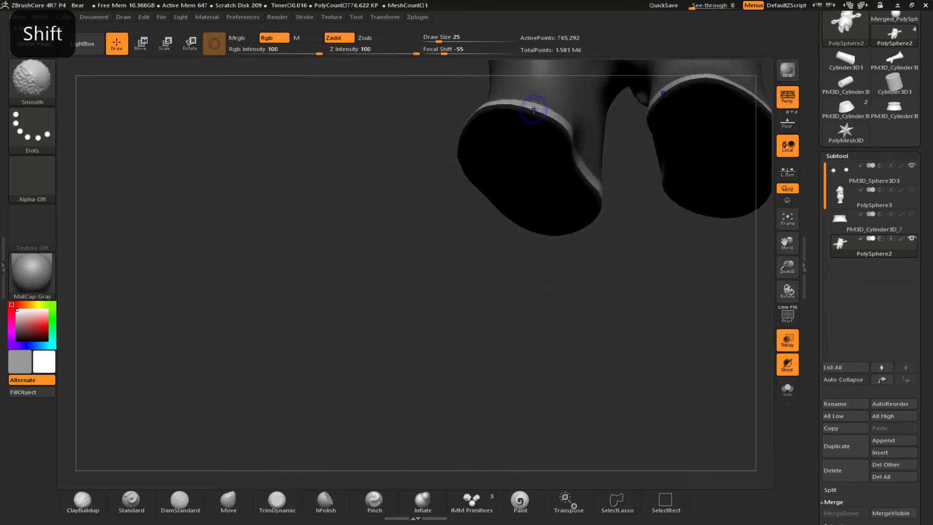
left_click_drag(664, 100, 704, 81, "shift")
left_click_drag(486, 286, 389, 284)
left_click_drag(419, 195, 484, 142, "shift")
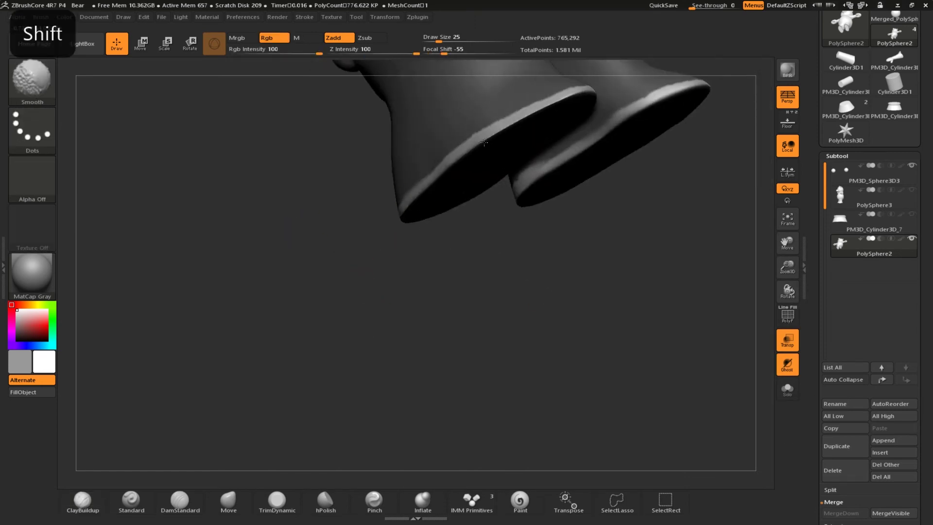
right_click_drag(389, 238, 312, 370, "ctrl")
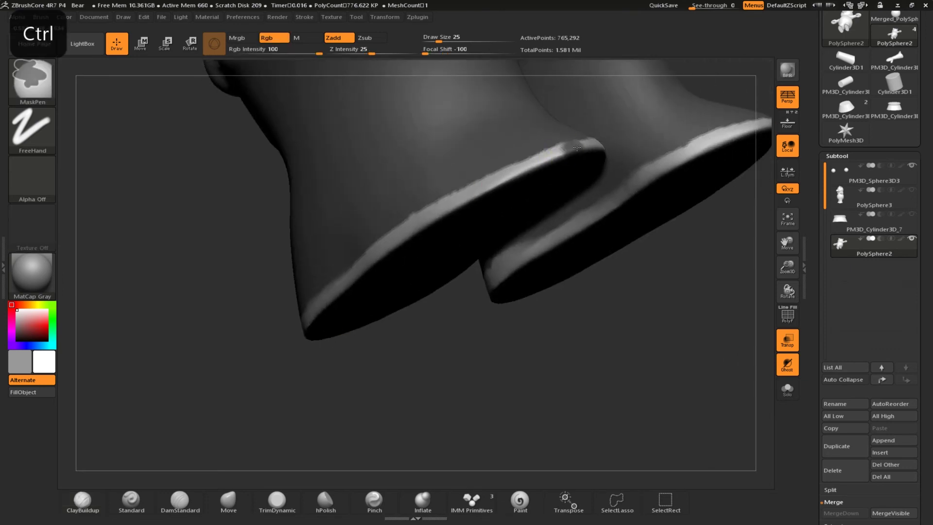
right_click_drag(514, 171, 498, 210)
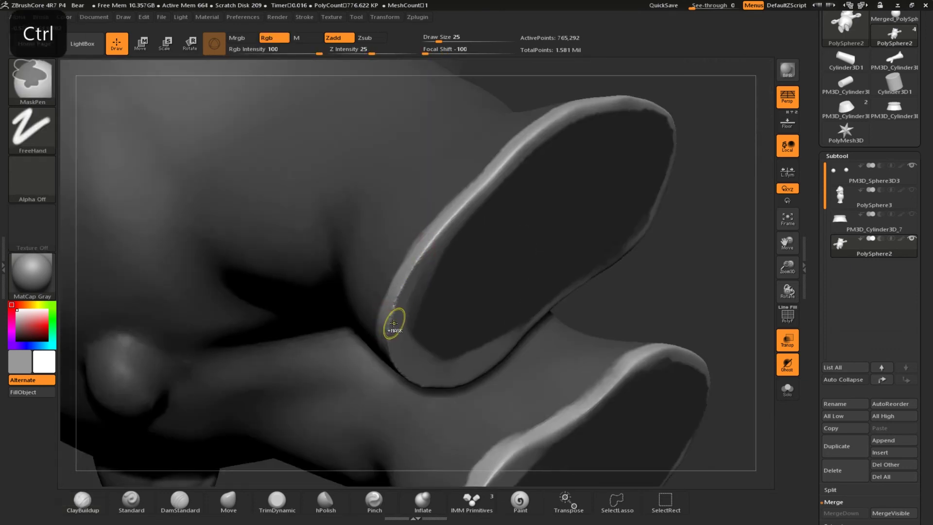
right_click_drag(405, 368, 312, 295)
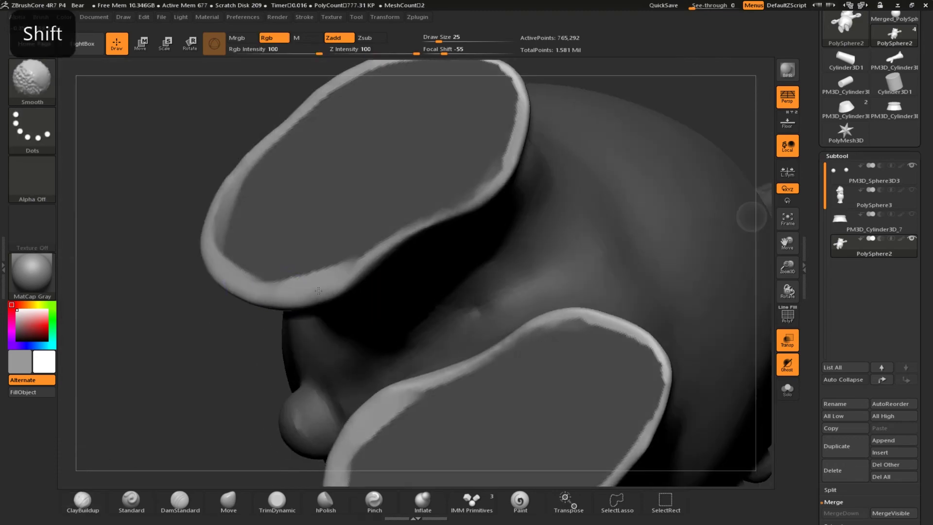
left_click_drag(155, 311, 170, 333, "ctrl")
right_click_drag(171, 333, 146, 369)
Show the pedestal without transparency and build up clay along the front edge of the bear's feet
left_click(911, 214)
left_click(787, 340)
right_click_drag(204, 204, 188, 321)
mouse_move(377, 302)
right_mouse_down()
mouse_move(377, 273)
mouse_move(377, 341)
right_mouse_up()
left_click_drag(430, 238, 409, 255)
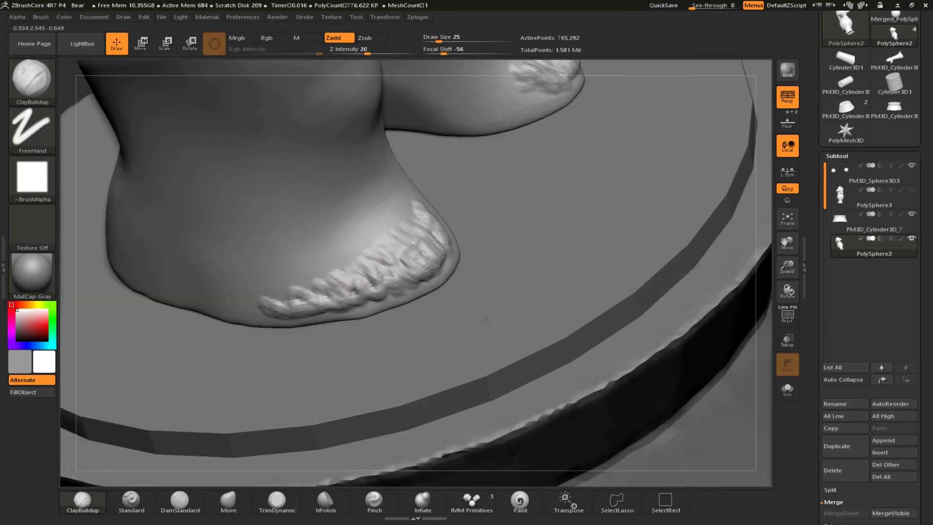
left_click(433, 321, "alt")
right_click_drag(520, 313, 593, 340, "alt")
left_click(491, 307, "alt")
right_click_drag(491, 307, 544, 274)
Smooth the added clay on the feet so it blends down to the pedestal surface
mouse_move(837, 324)
left_mouse_down()
mouse_move(837, 383)
mouse_move(838, 334)
left_mouse_up()
left_click_drag(830, 250, 830, 186)
left_click_drag(538, 247, 564, 264, "shift")
key("shift")
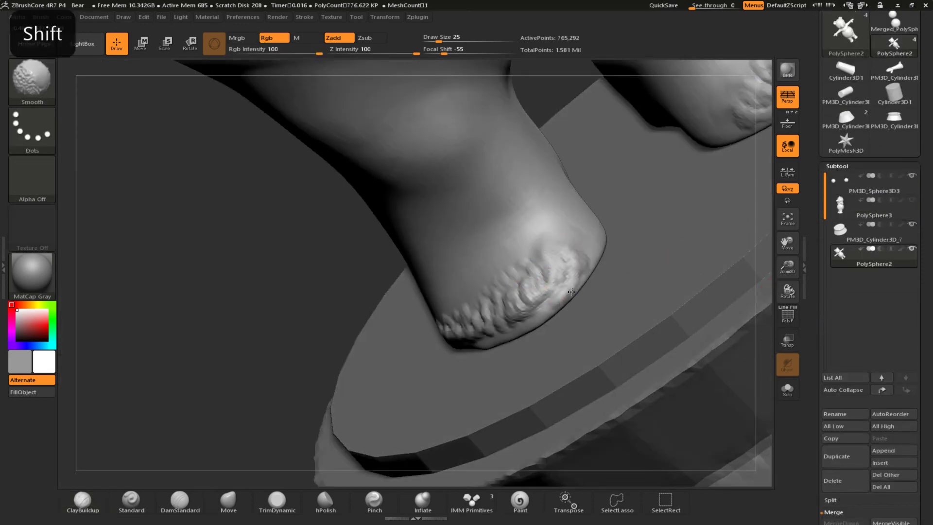
key("shift")
left_click_drag(627, 279, 437, 379, "shift")
key("shift")
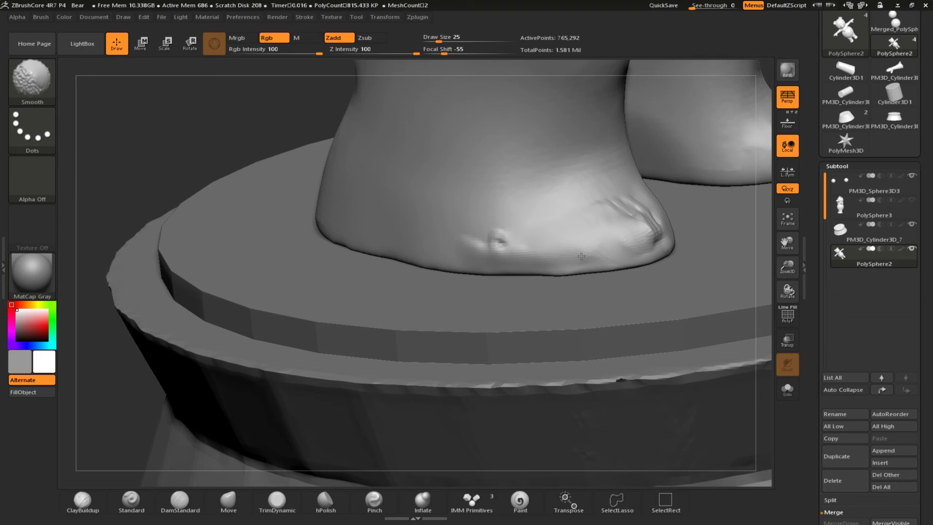
right_click_drag(580, 248, 539, 261)
key("shift")
key("shift")
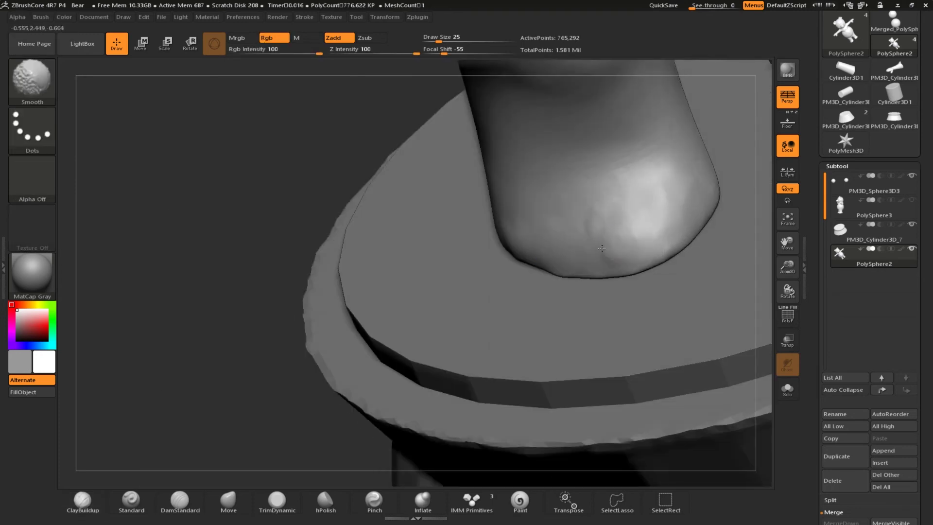
mouse_move(227, 252)
left_mouse_down("shift")
mouse_move(220, 218)
mouse_move(263, 225)
mouse_move(302, 263)
left_mouse_up("shift")
Select the pedestal and try smoothing the jagged edges of its upper rim
left_click(526, 327, "alt")
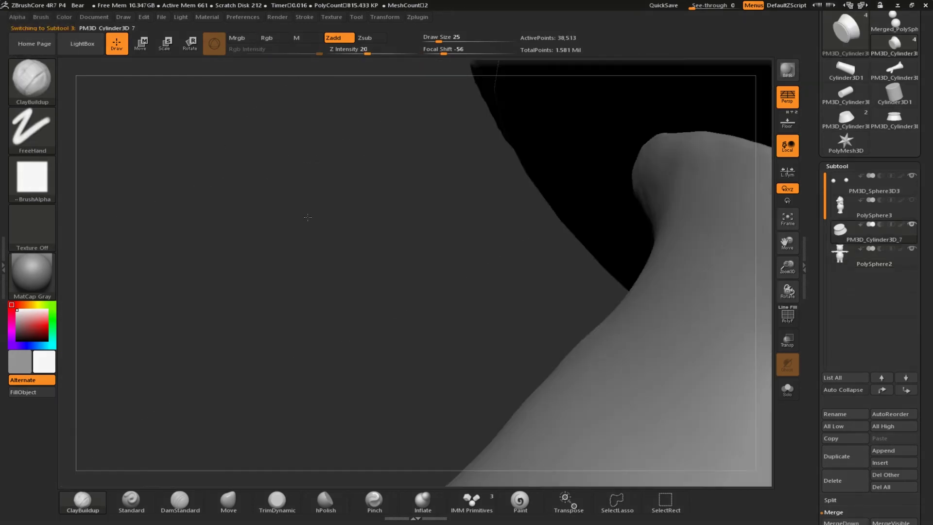
left_click_drag(308, 217, 227, 352)
left_click_drag(651, 237, 386, 191, "shift")
left_click_drag(214, 165, 151, 272)
left_click_drag(749, 282, 656, 240, "shift")
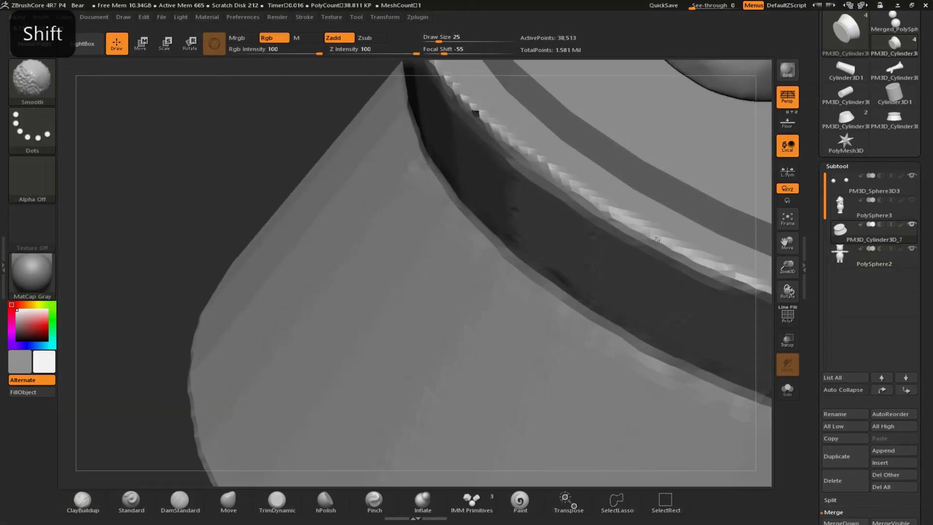
Undo the pedestal smoothing, increase its mesh density and combine it into one polygroup, using the wireframe display as a check
key("shift+f")
left_click_drag(209, 209, 234, 209)
right_click_drag(413, 388, 418, 331, "ctrl")
key("ctrl+z")
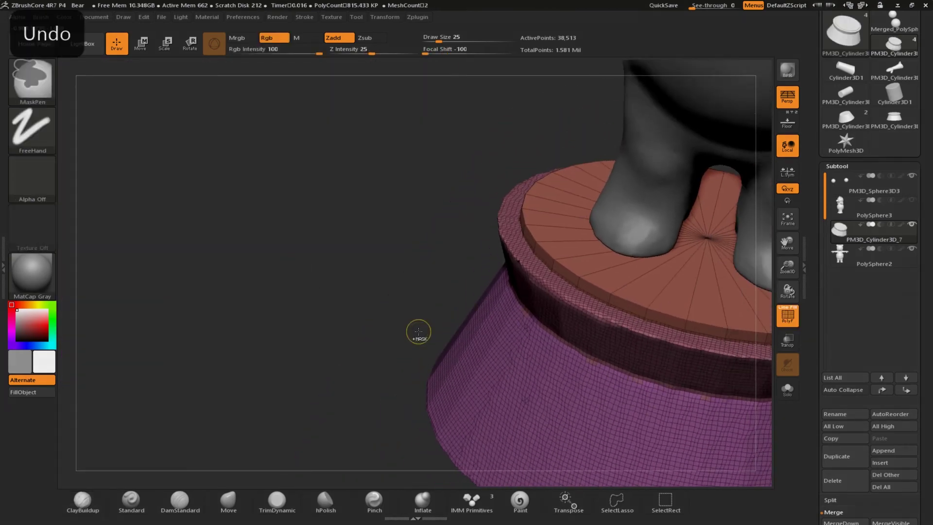
key("ctrl+d")
mouse_move(286, 348)
left_mouse_down()
mouse_move(287, 272)
mouse_move(272, 341)
mouse_move(258, 316)
mouse_move(337, 381)
mouse_move(386, 146)
left_mouse_up()
key("super")
key("super+w")
left_click(273, 93)
key("ctrl+w")
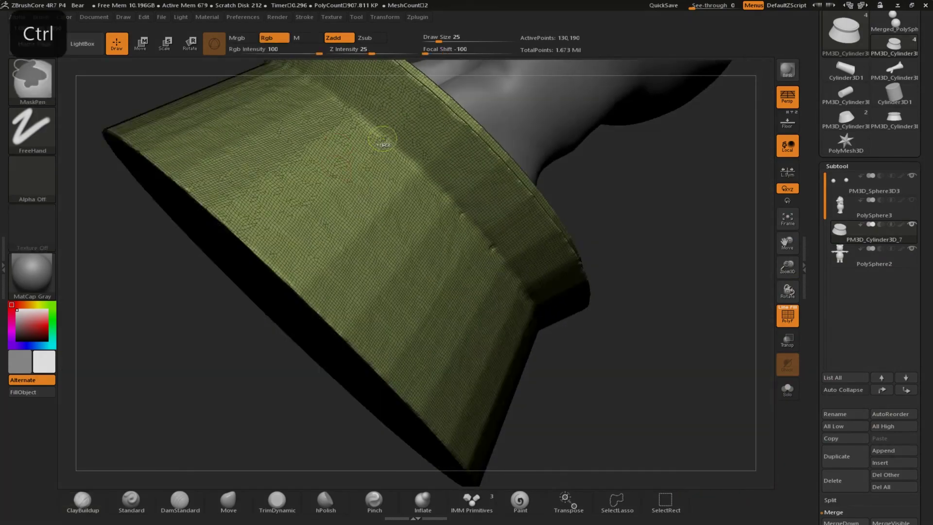
key("shift")
key("shift+f")
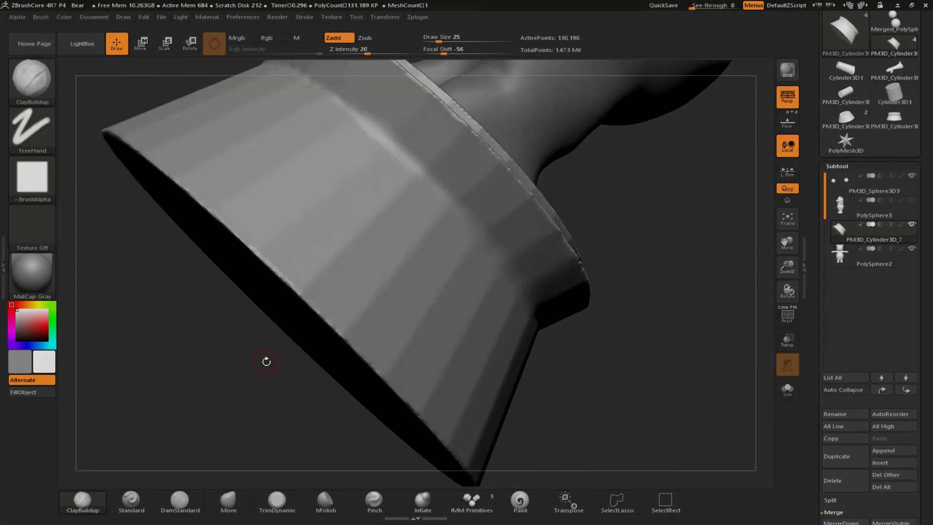
Smooth the seam between the pedestal's upper band and its tapered base, working around the sides and front
left_click_drag(754, 302, 182, 448)
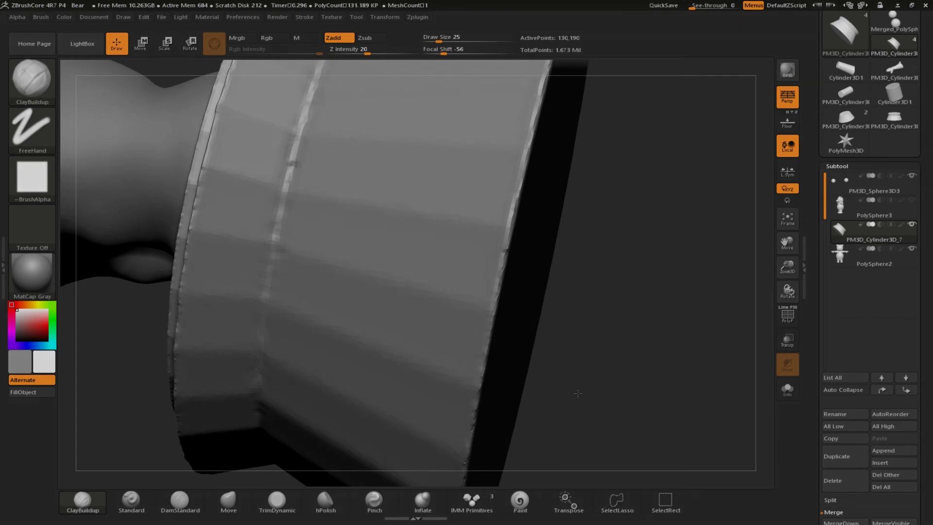
left_click_drag(577, 392, 408, 270)
left_click_drag(589, 257, 497, 266)
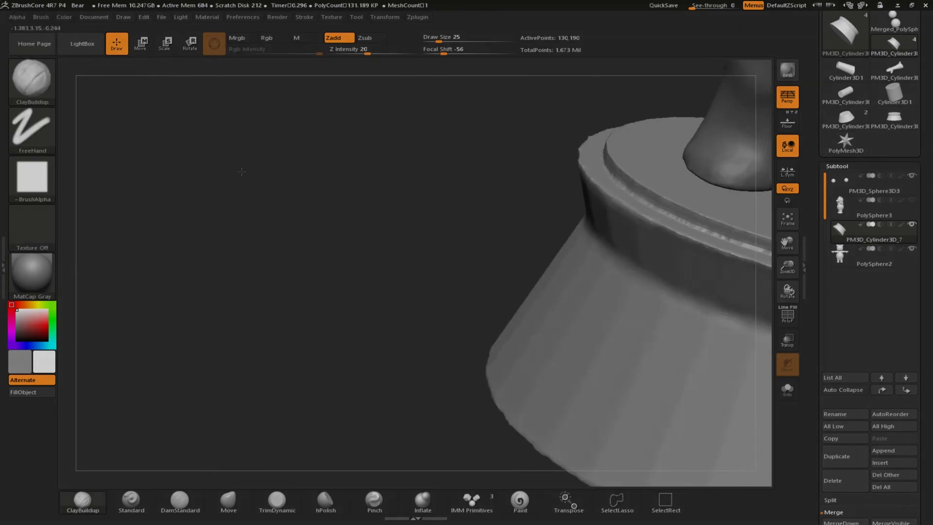
right_click_drag(496, 266, 175, 243, "alt")
mouse_move(534, 252)
right_mouse_down("alt")
mouse_move(392, 258)
mouse_move(391, 229)
right_mouse_up("alt")
mouse_move(243, 277)
left_mouse_down()
mouse_move(395, 279)
mouse_move(241, 277)
left_mouse_up()
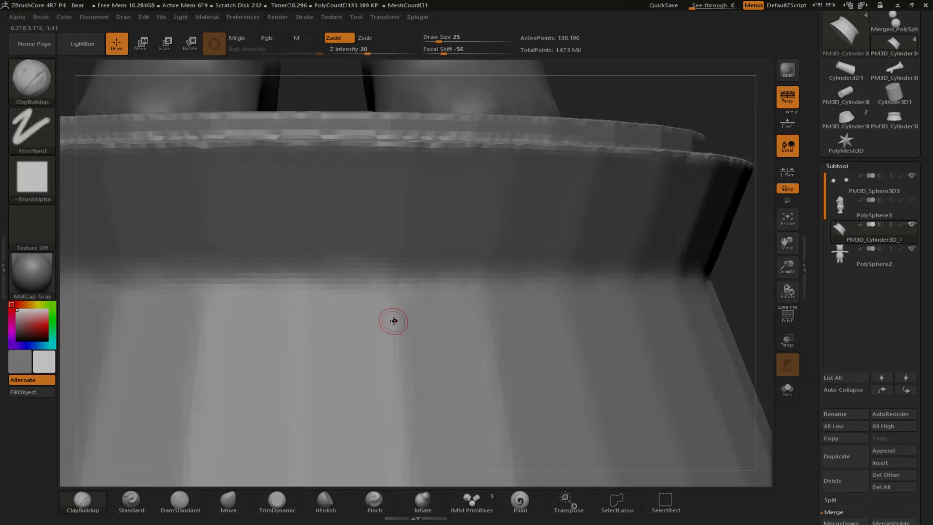
right_click_drag(394, 321, 195, 317)
right_click_drag(413, 323, 413, 286, "ctrl")
right_click_drag(413, 287, 676, 314, "alt")
right_click_drag(273, 297, 97, 273, "shift")
right_click_drag(98, 274, 413, 284, "alt")
Undo the last smoothing stroke, rework the rest of the pedestal seam, and return to a full front view of the bear
left_click_drag(340, 311, 433, 300, "shift")
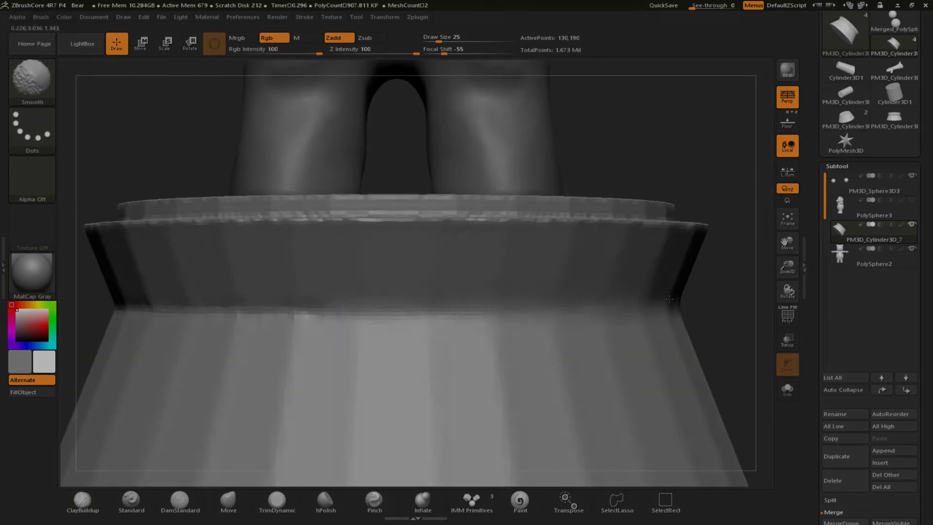
key("ctrl+z")
mouse_move(488, 355)
right_mouse_down()
mouse_move(308, 322)
mouse_move(502, 311)
mouse_move(501, 381)
mouse_move(515, 408)
mouse_move(472, 285)
right_mouse_up()
key("shift")
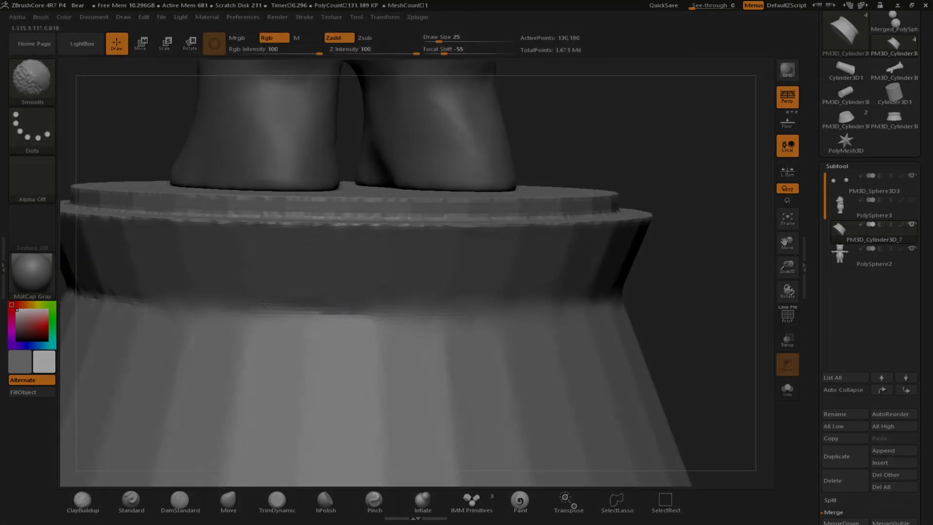
mouse_move(211, 317)
right_mouse_down()
mouse_move(269, 316)
mouse_move(340, 283)
right_mouse_up()
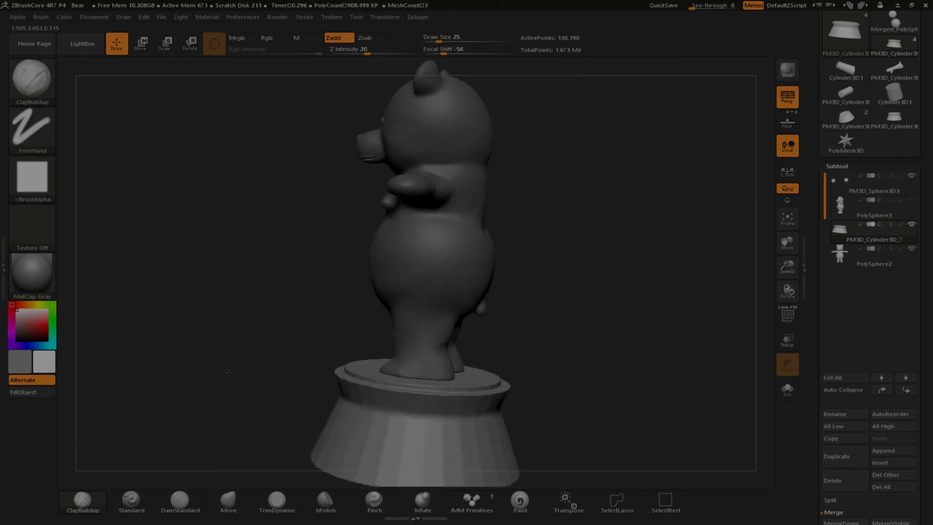
left_click_drag(229, 375, 263, 434, "shift")
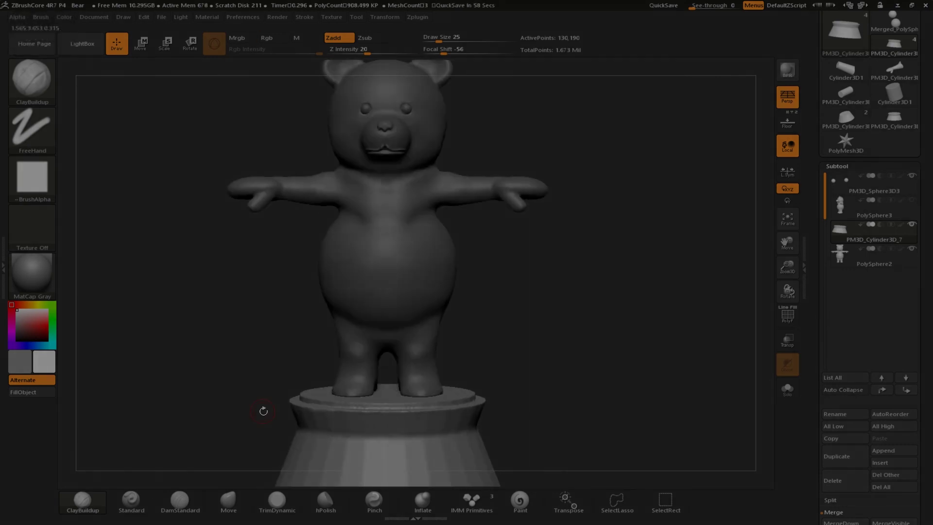
left_click_drag(241, 321, 272, 318)
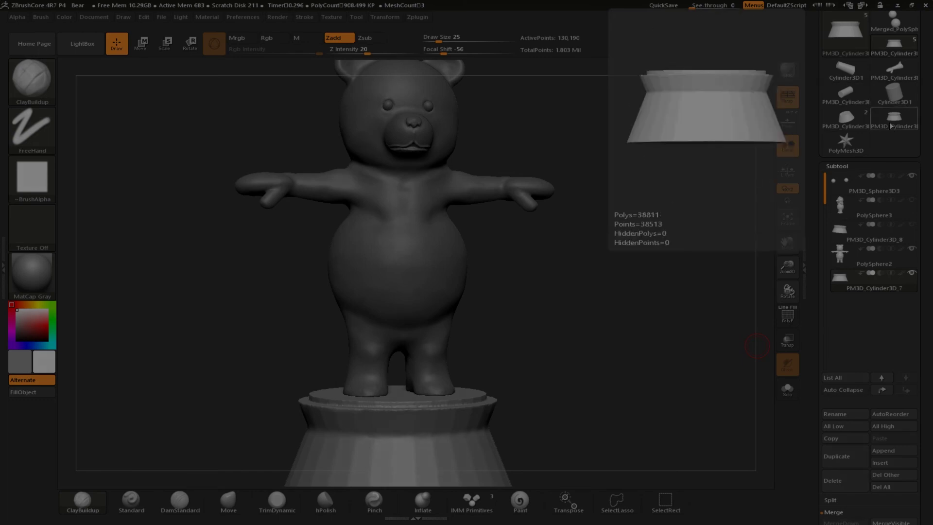
Switch to the cylinder primitive and adjust its initial shape into a gently tapered cylinder
left_click(894, 98)
scroll(855, 292, "down", 8)
left_click_drag(826, 395, 836, 395)
left_click_drag(819, 178, 819, 252)
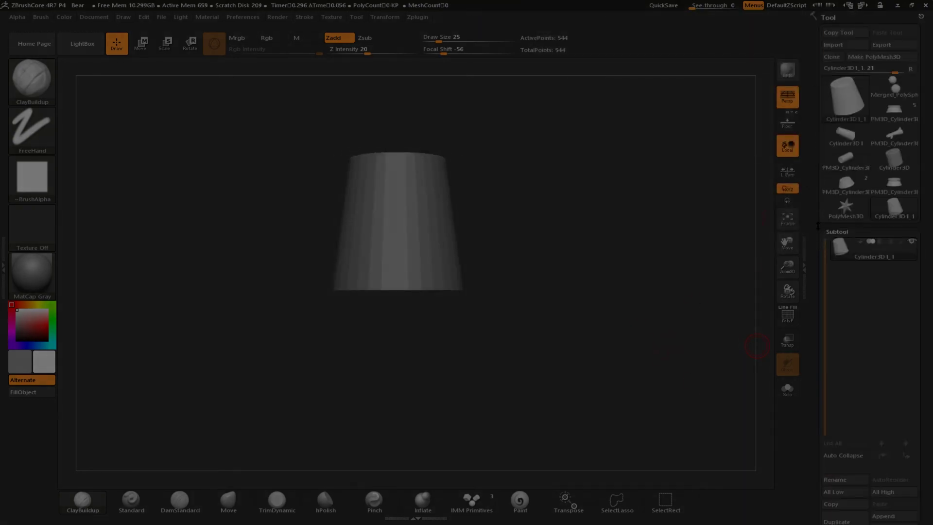
Switch back to the tool containing the bear and pedestal subtools
left_click(894, 183)
left_click(845, 97)
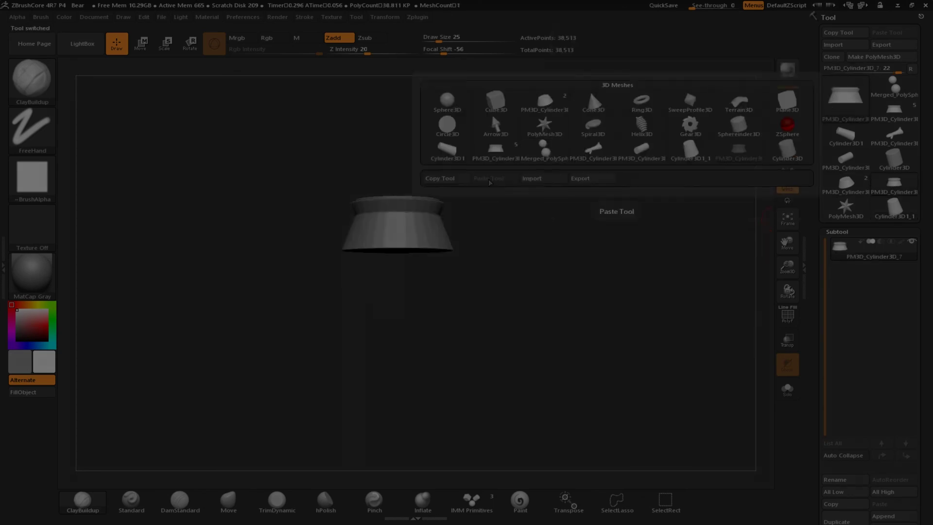
left_click(527, 153)
left_click(843, 99)
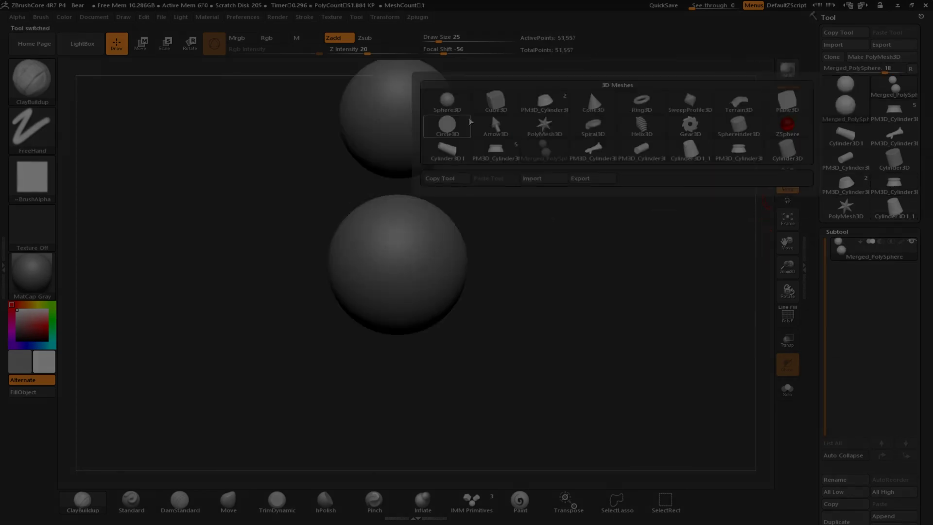
left_click(730, 159)
left_click(846, 97)
left_click(495, 156)
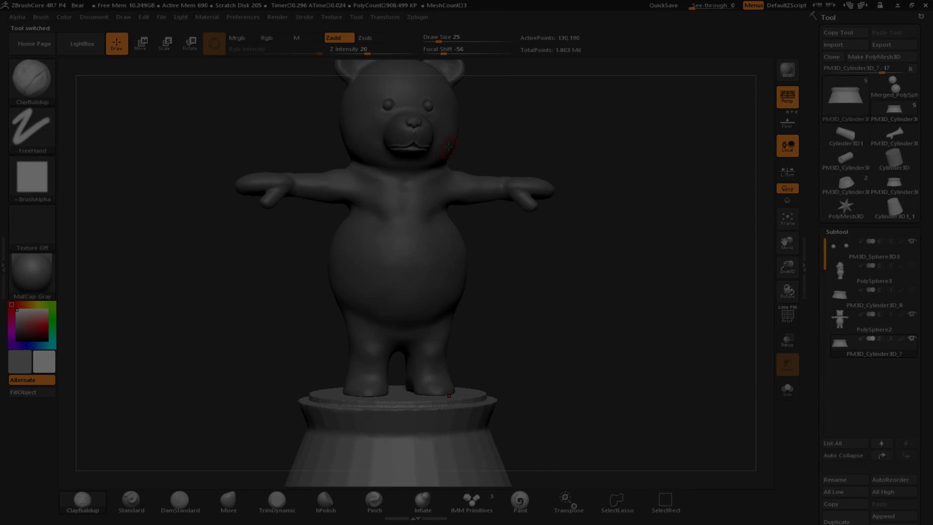
Append the tapered cylinder as a new subtool and move it down to the top of the pedestal
scroll(841, 413, "down", 5)
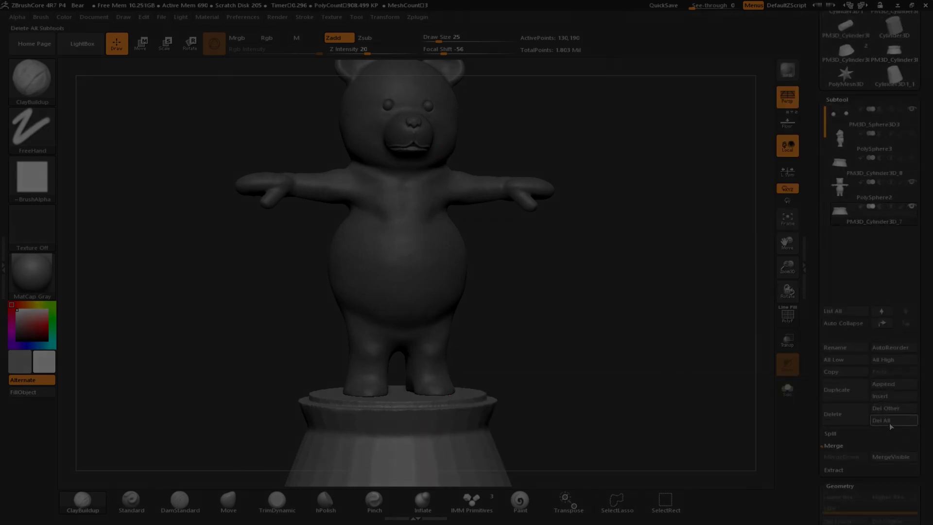
left_click(883, 383)
left_click(724, 443)
left_click_drag(669, 393, 687, 389)
key("w")
left_click(873, 238)
left_click_drag(404, 172, 404, 313)
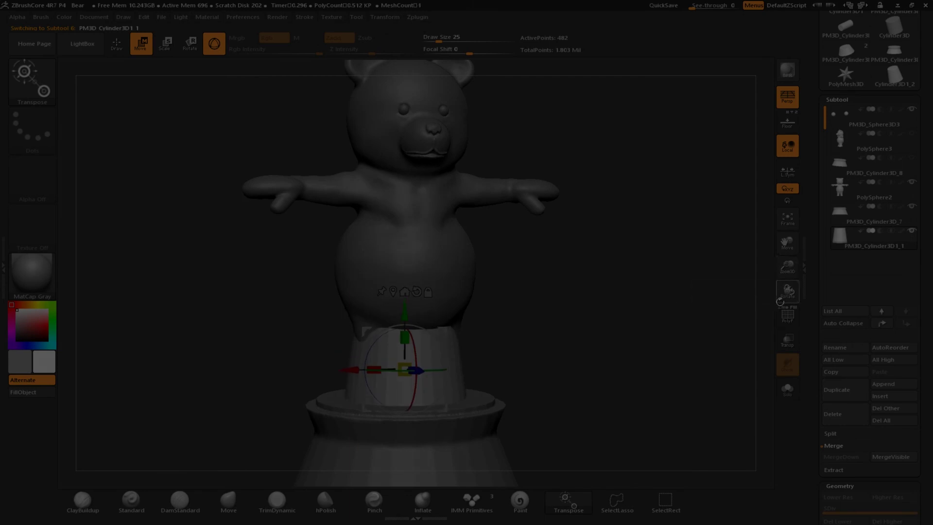
Turn on transparency, shrink the cylinder and move it inside one foot, and switch off perspective for a side view
left_click(787, 340)
left_click_drag(404, 369, 350, 371)
left_click_drag(291, 340, 329, 376)
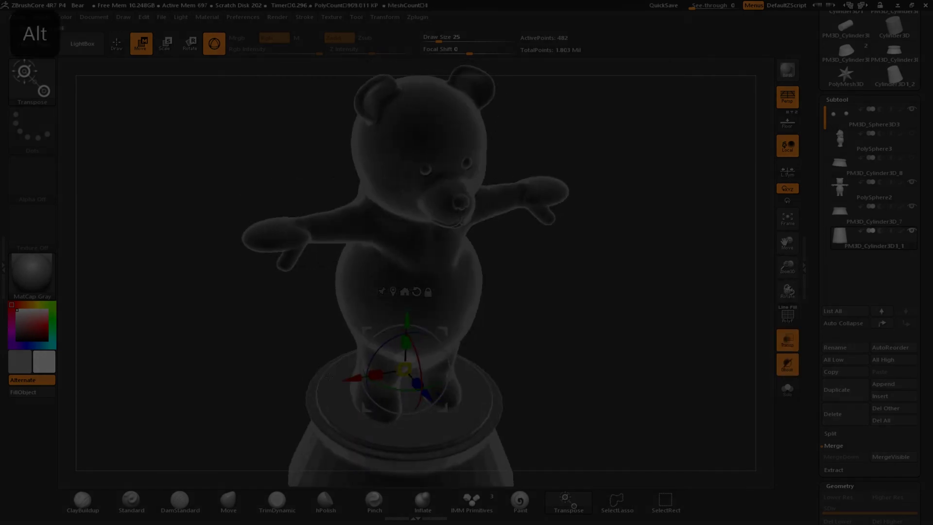
right_click_drag(336, 377, 337, 437, "ctrl")
left_click_drag(362, 378, 250, 398)
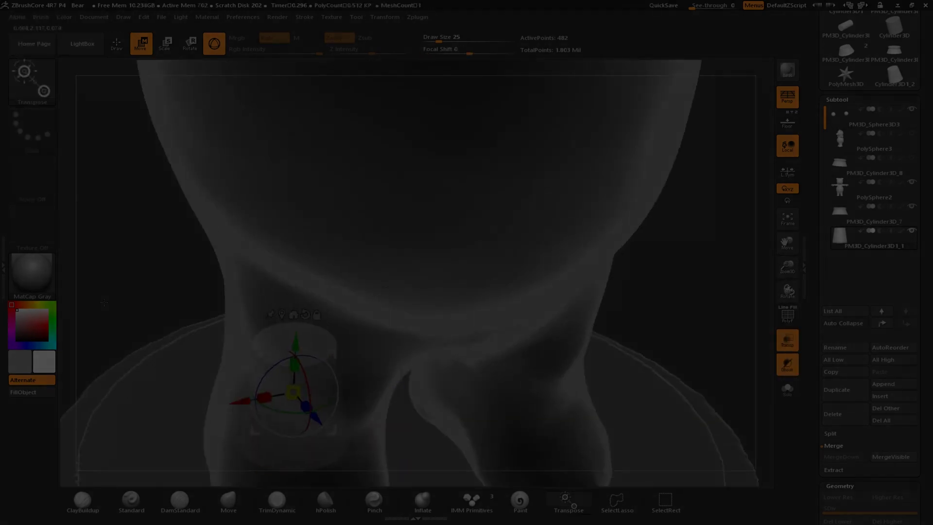
right_click_drag(311, 362, 242, 372)
left_click_drag(328, 346, 274, 421)
right_click_drag(278, 362, 311, 364, "shift")
left_click(787, 95)
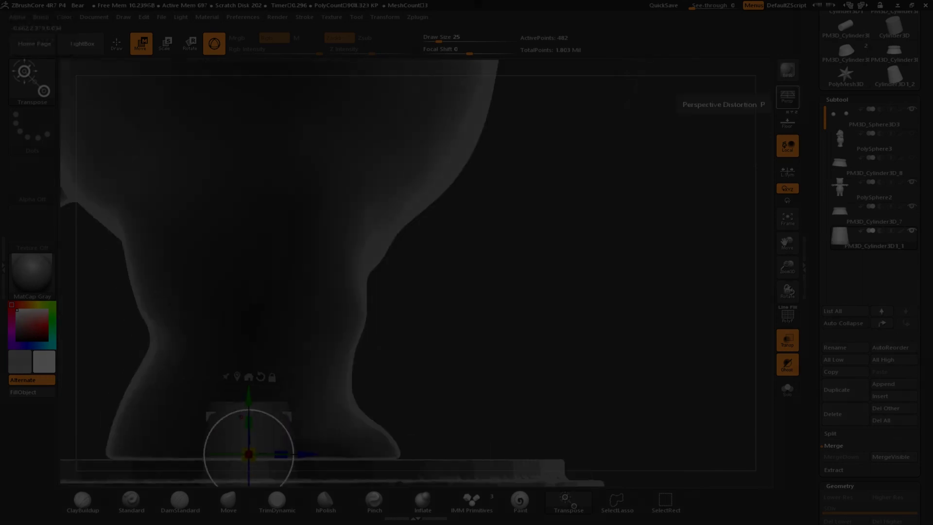
Position the cylinder as a peg spanning the foot and pedestal top, aligning it in side and front views
left_click_drag(345, 124, 336, 123, "alt")
key("ctrl+z")
left_click_drag(416, 266, 380, 267)
left_click_drag(323, 214, 323, 224)
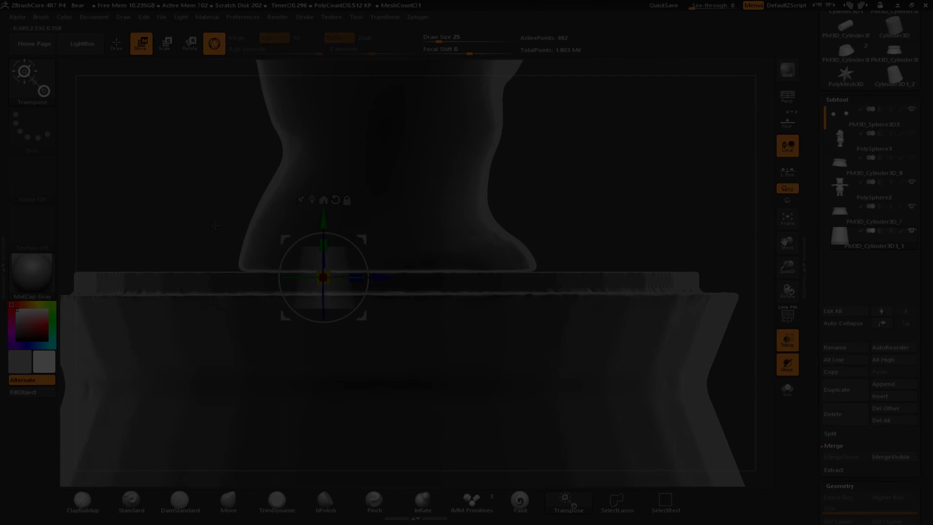
left_click_drag(218, 238, 187, 238, "shift")
left_click_drag(265, 278, 254, 278)
left_click_drag(311, 217, 311, 211)
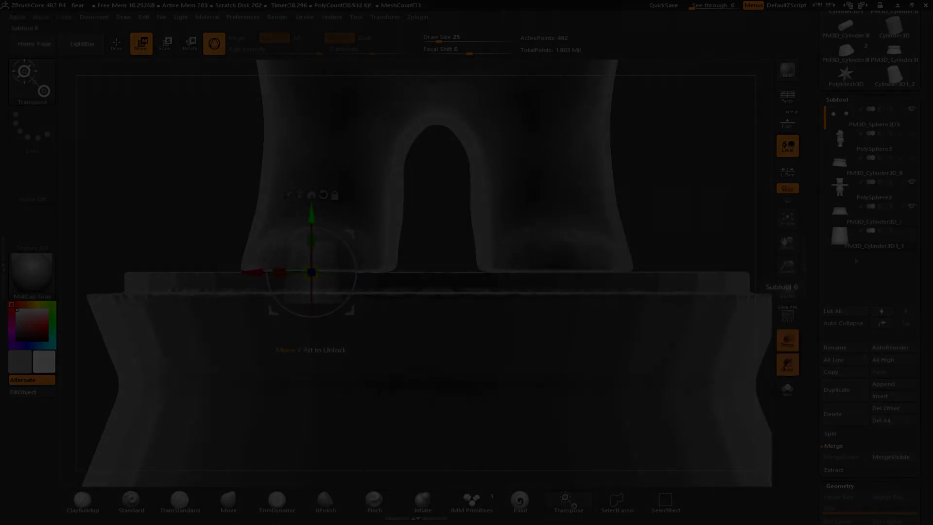
Subtract a duplicate of the peg from the bear body by merging the two and updating the DynaMesh
left_click(117, 46)
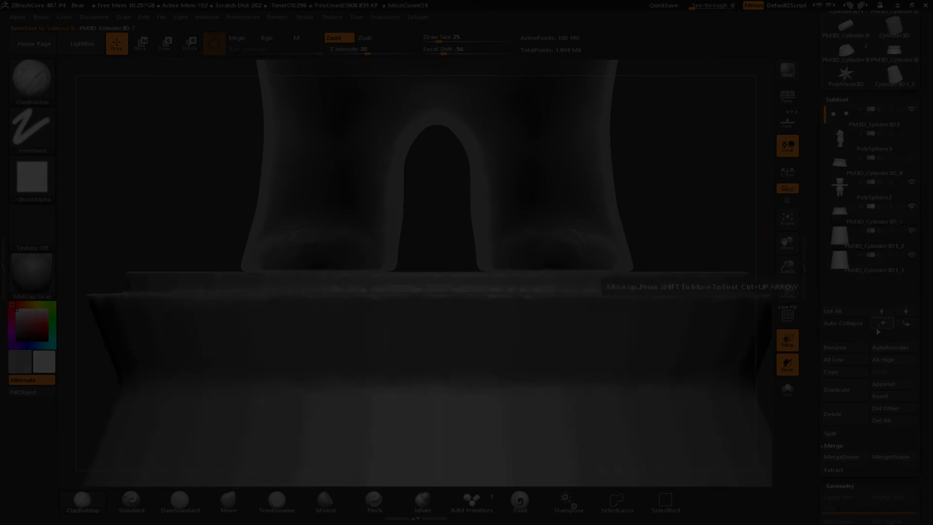
left_click(881, 324)
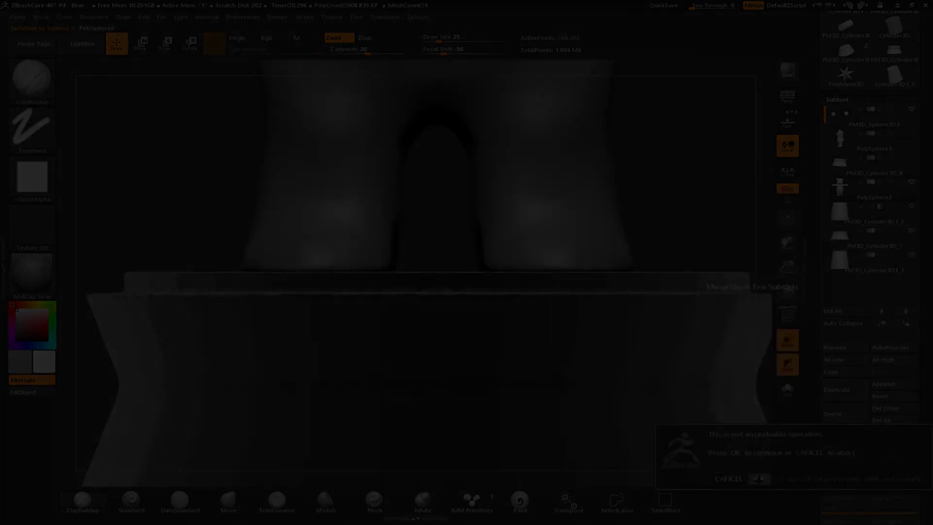
key("shift")
left_click_drag(164, 162, 132, 154, "ctrl")
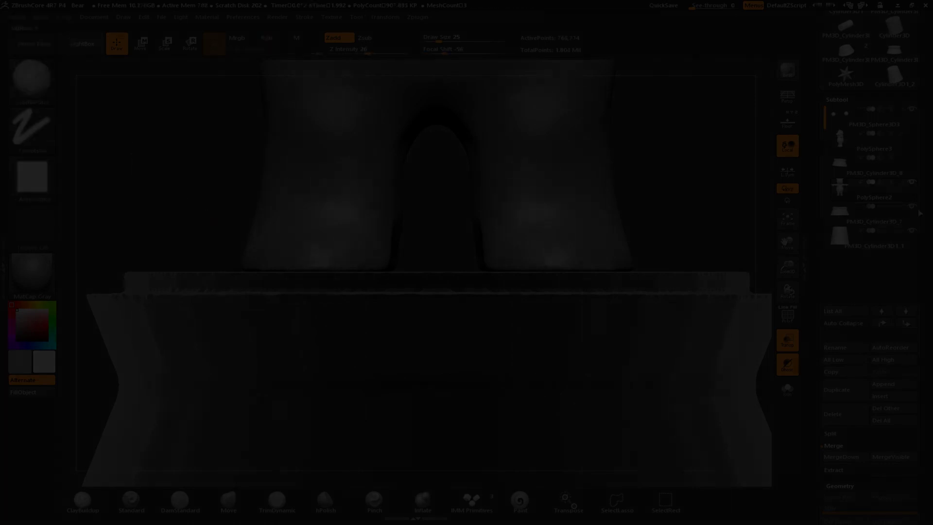
Merge the remaining peg cylinder into the pedestal and update its DynaMesh
left_click(879, 244)
left_click(874, 220)
left_click(841, 423)
left_click(729, 441)
key("shift")
left_click_drag(135, 171, 164, 183, "ctrl")
Toggle subtool visibility and inspect the peg joint between the foot and the pedestal from the side
left_click(912, 173)
left_click_drag(145, 145, 145, 170)
left_click_drag(534, 243, 535, 204)
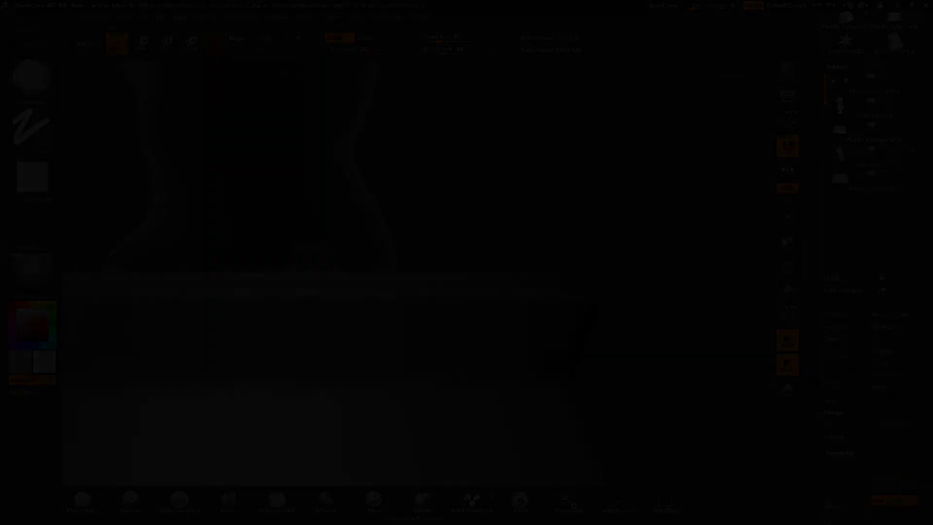